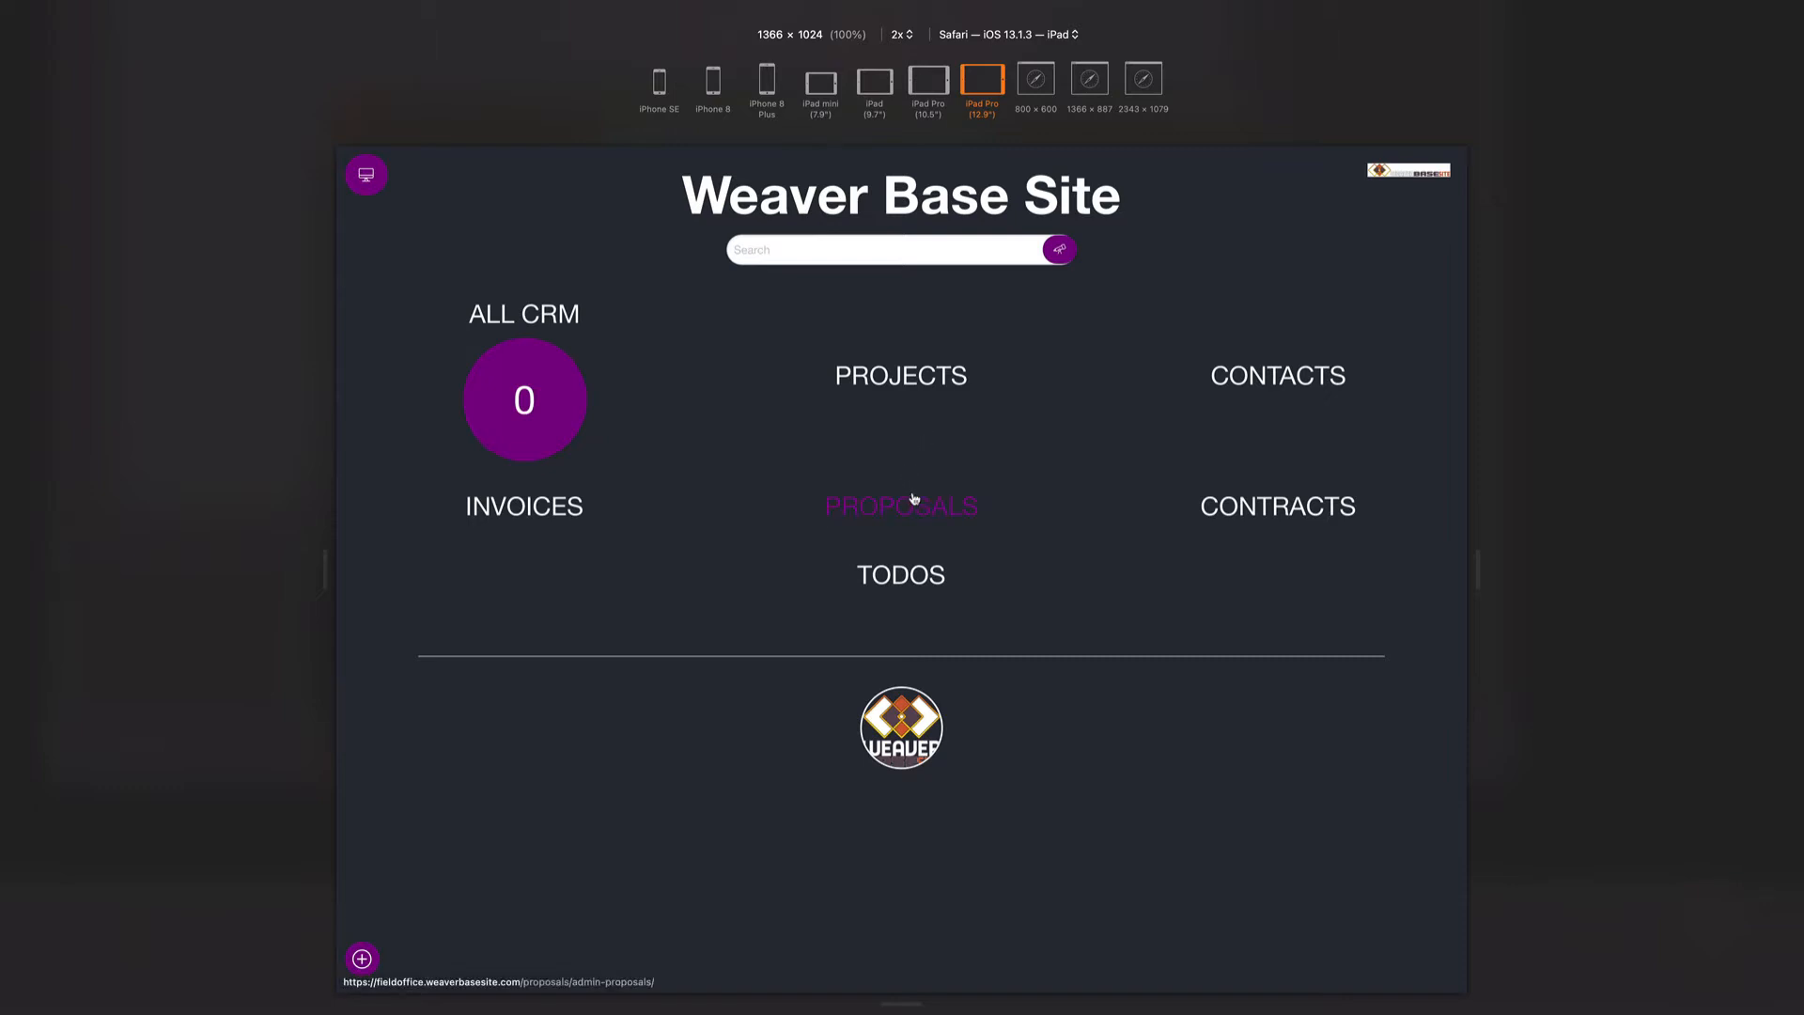
# - Start a new CRM record with the purple plus button on the home page
pyautogui.click(361, 959)
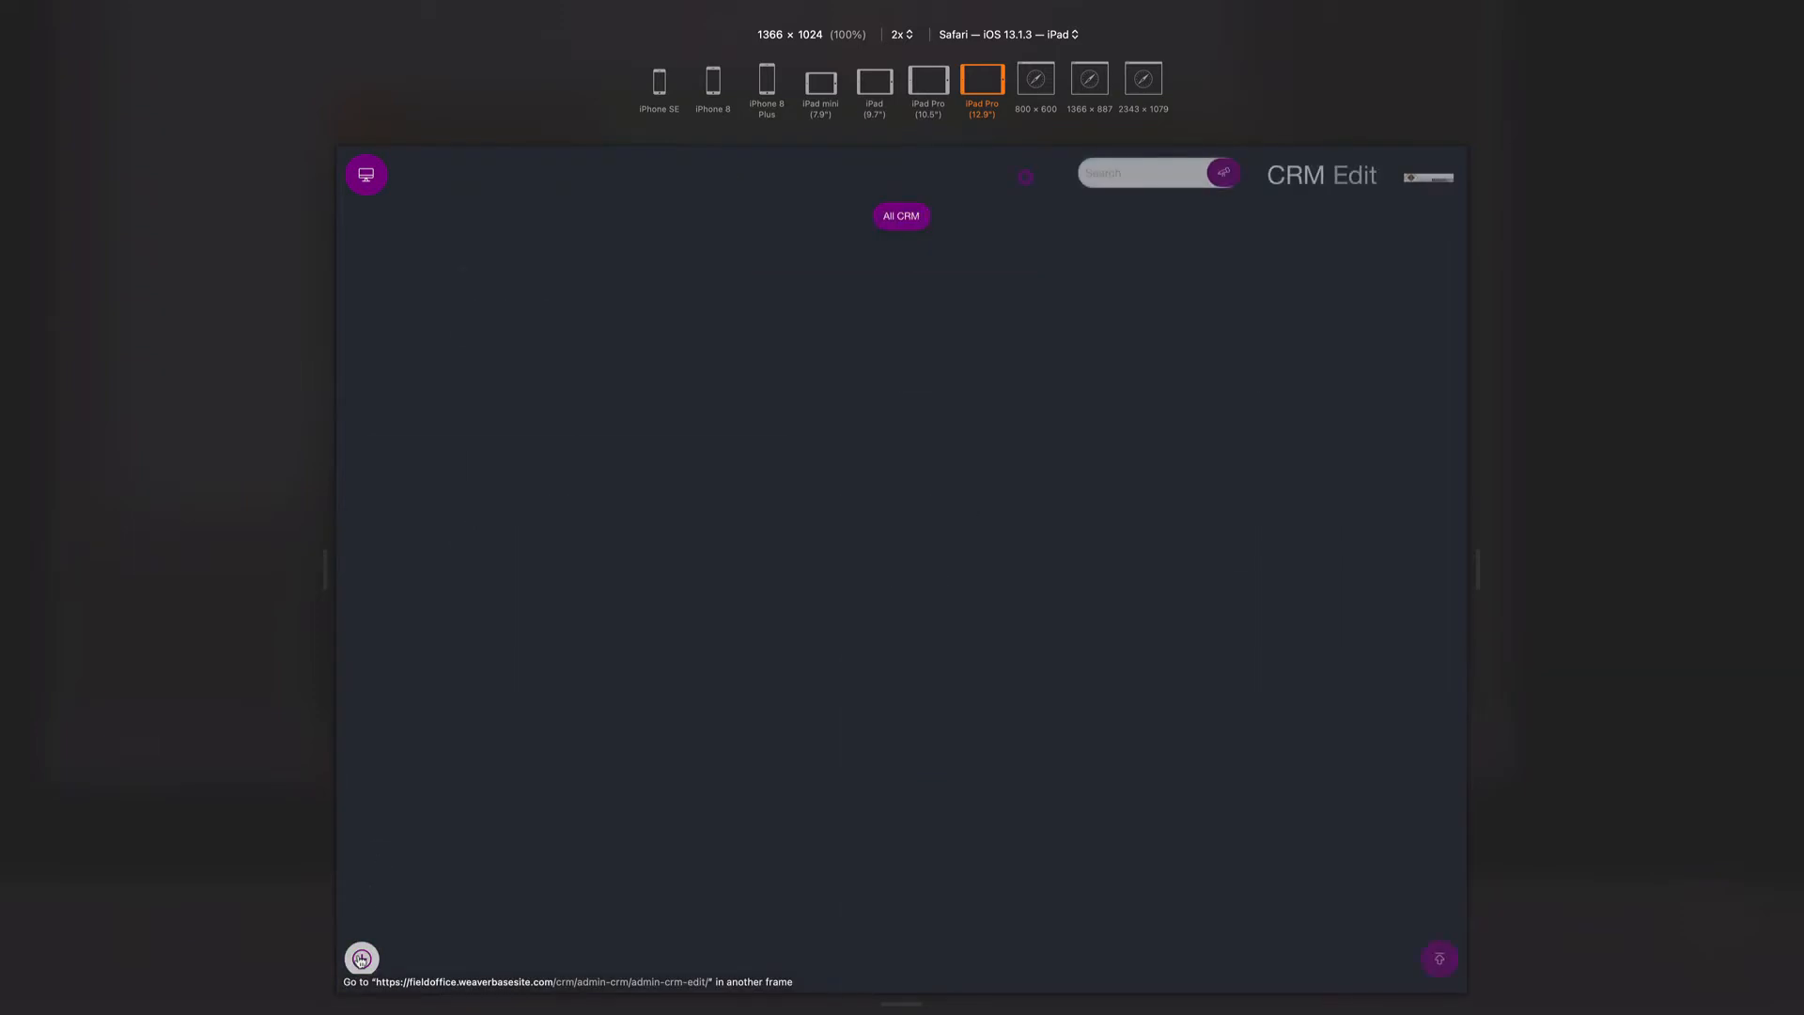
# - Enter 'Fake Company Website' as the record's Title / ID
pyautogui.click(543, 272)
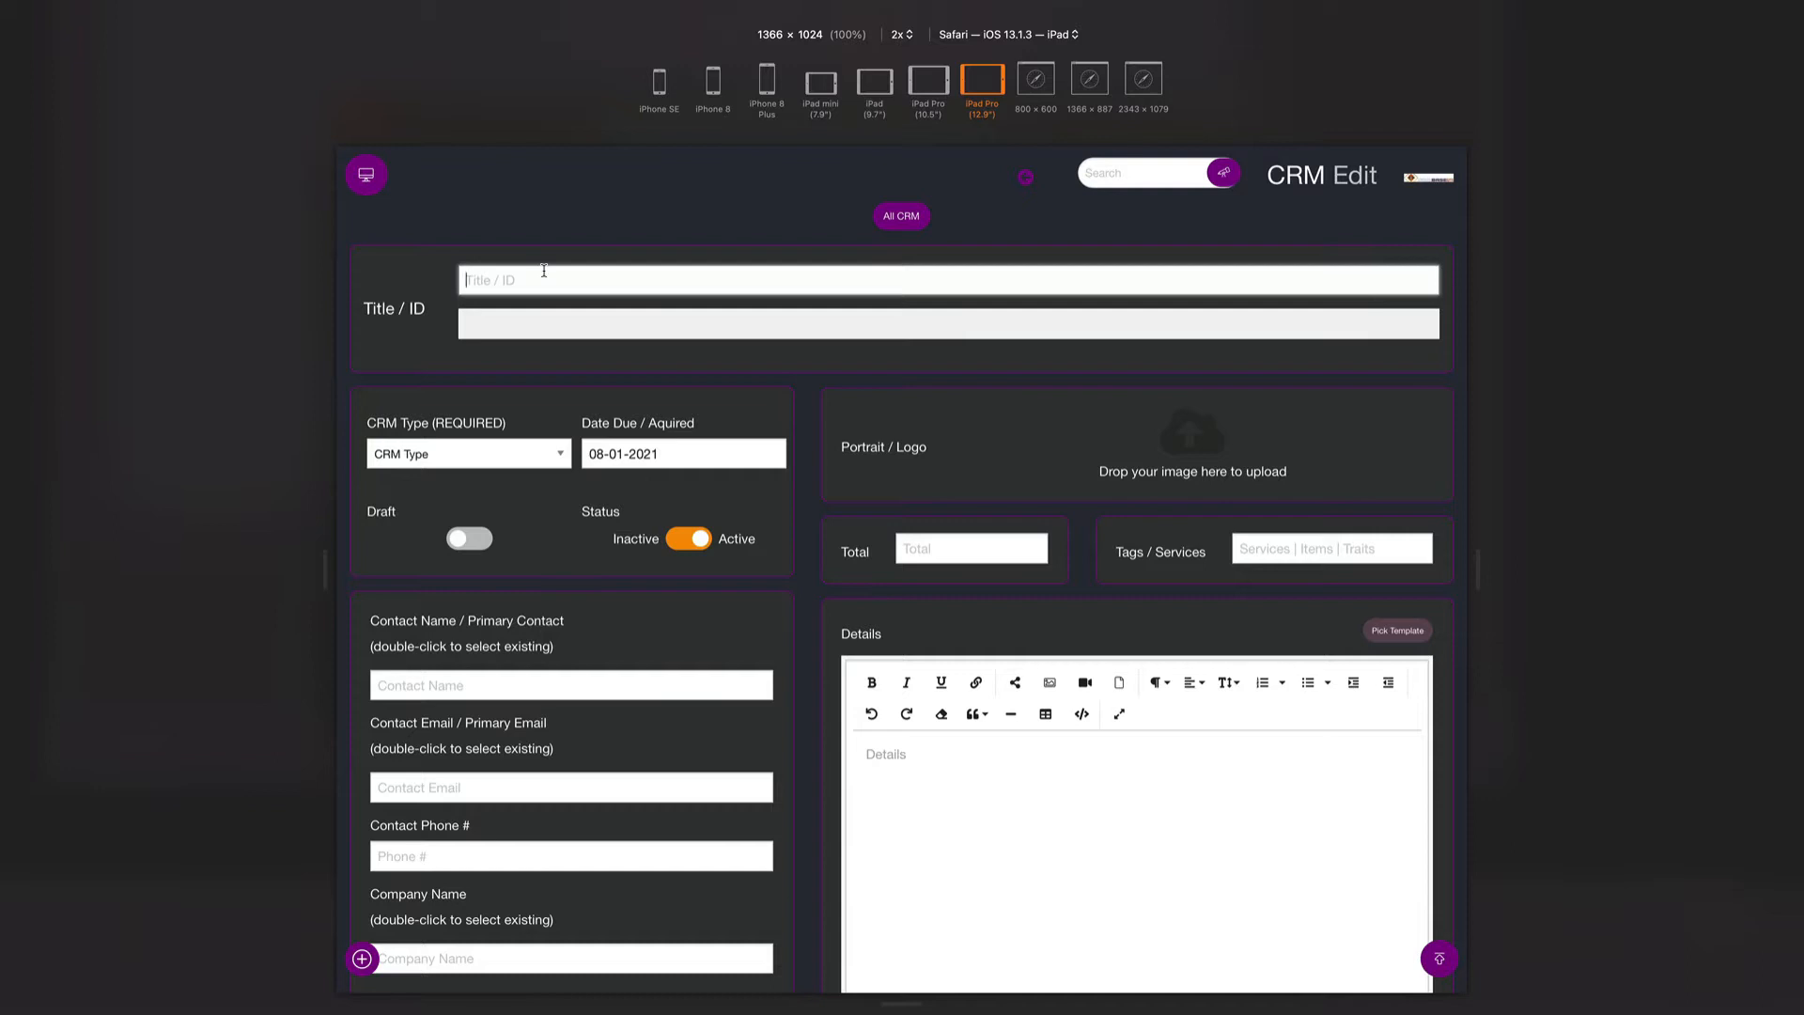
pyautogui.click(543, 271)
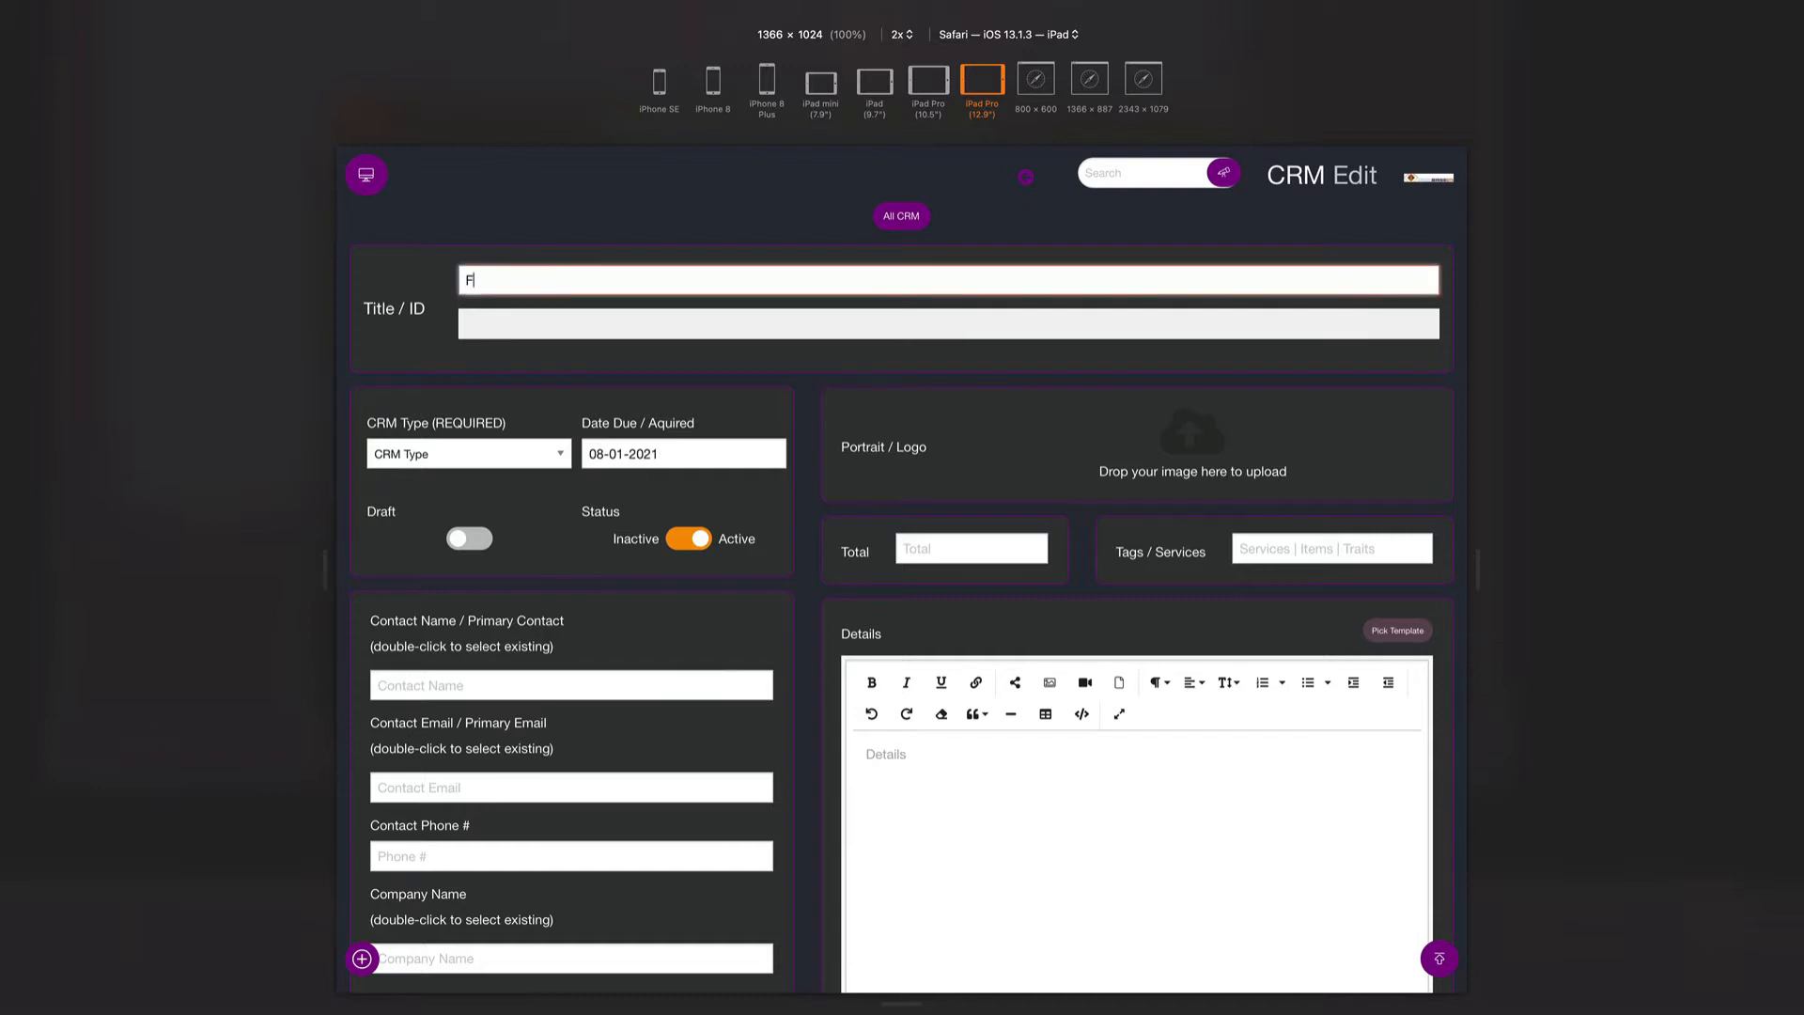
pyautogui.write('Fake Company Website')
pyautogui.press('Tab')
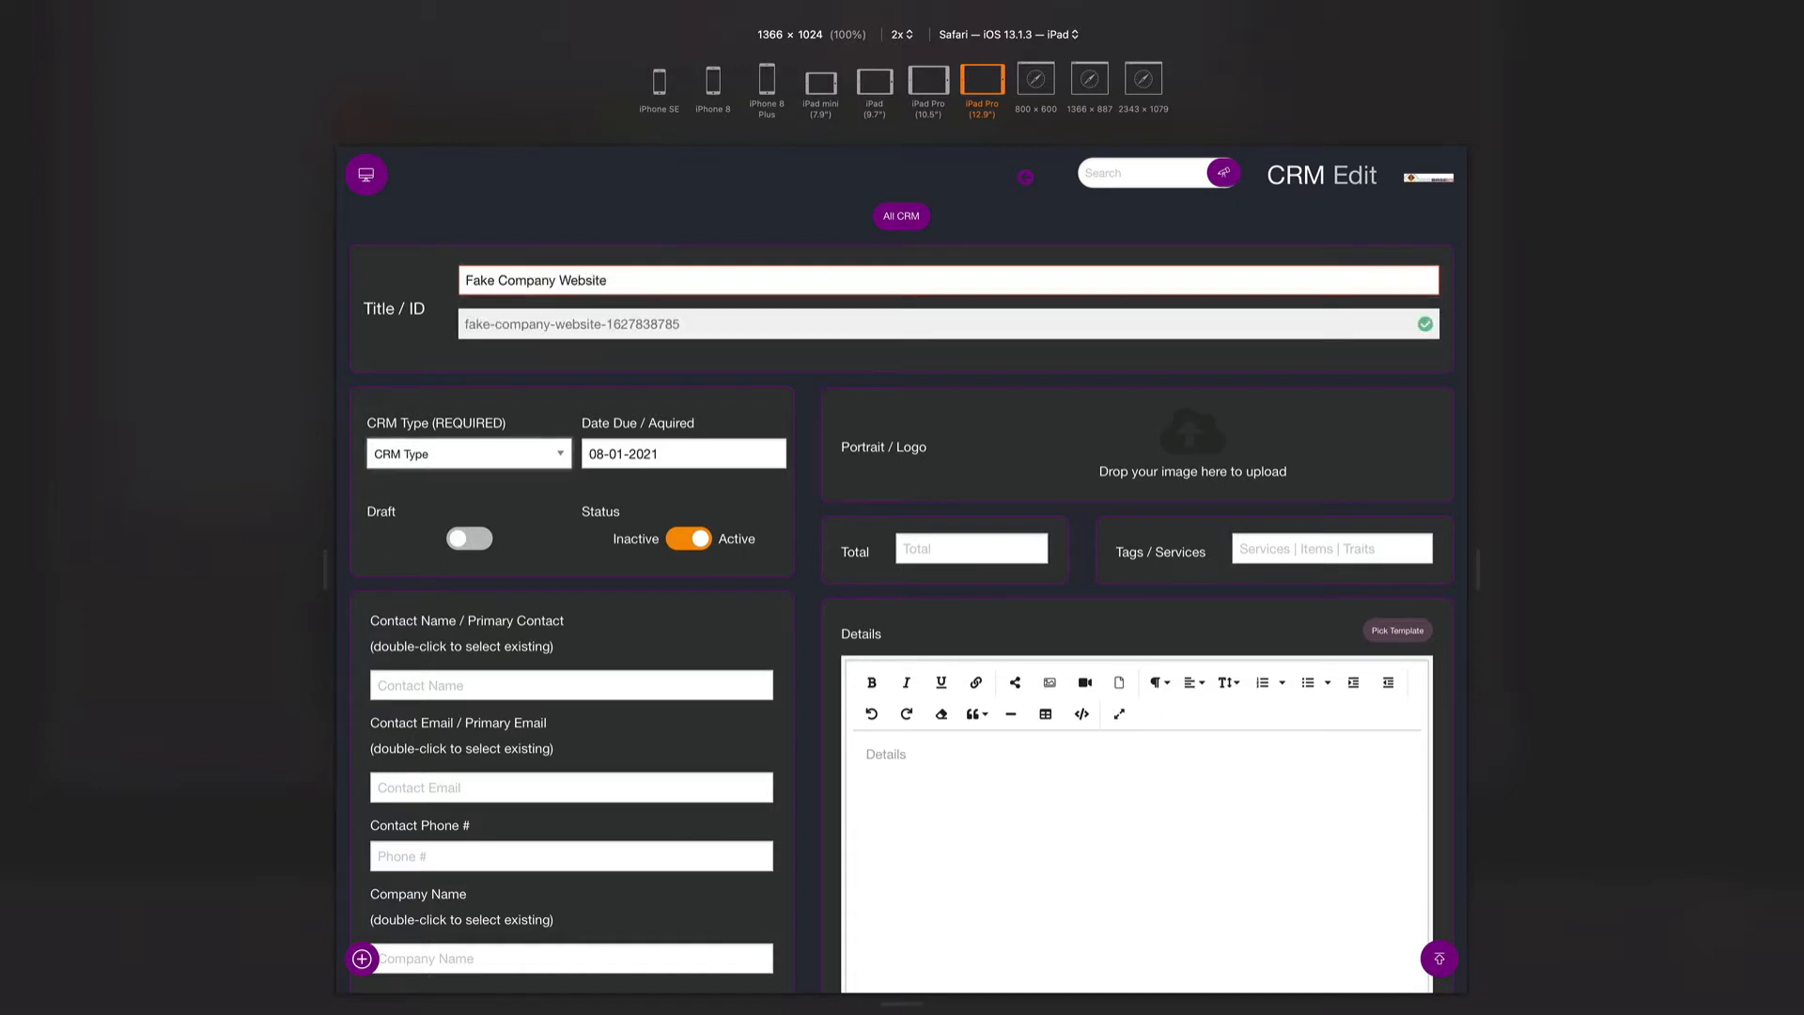
# - Set the CRM Type to Proposal and the due date to August 28, 2021
pyautogui.click(433, 454)
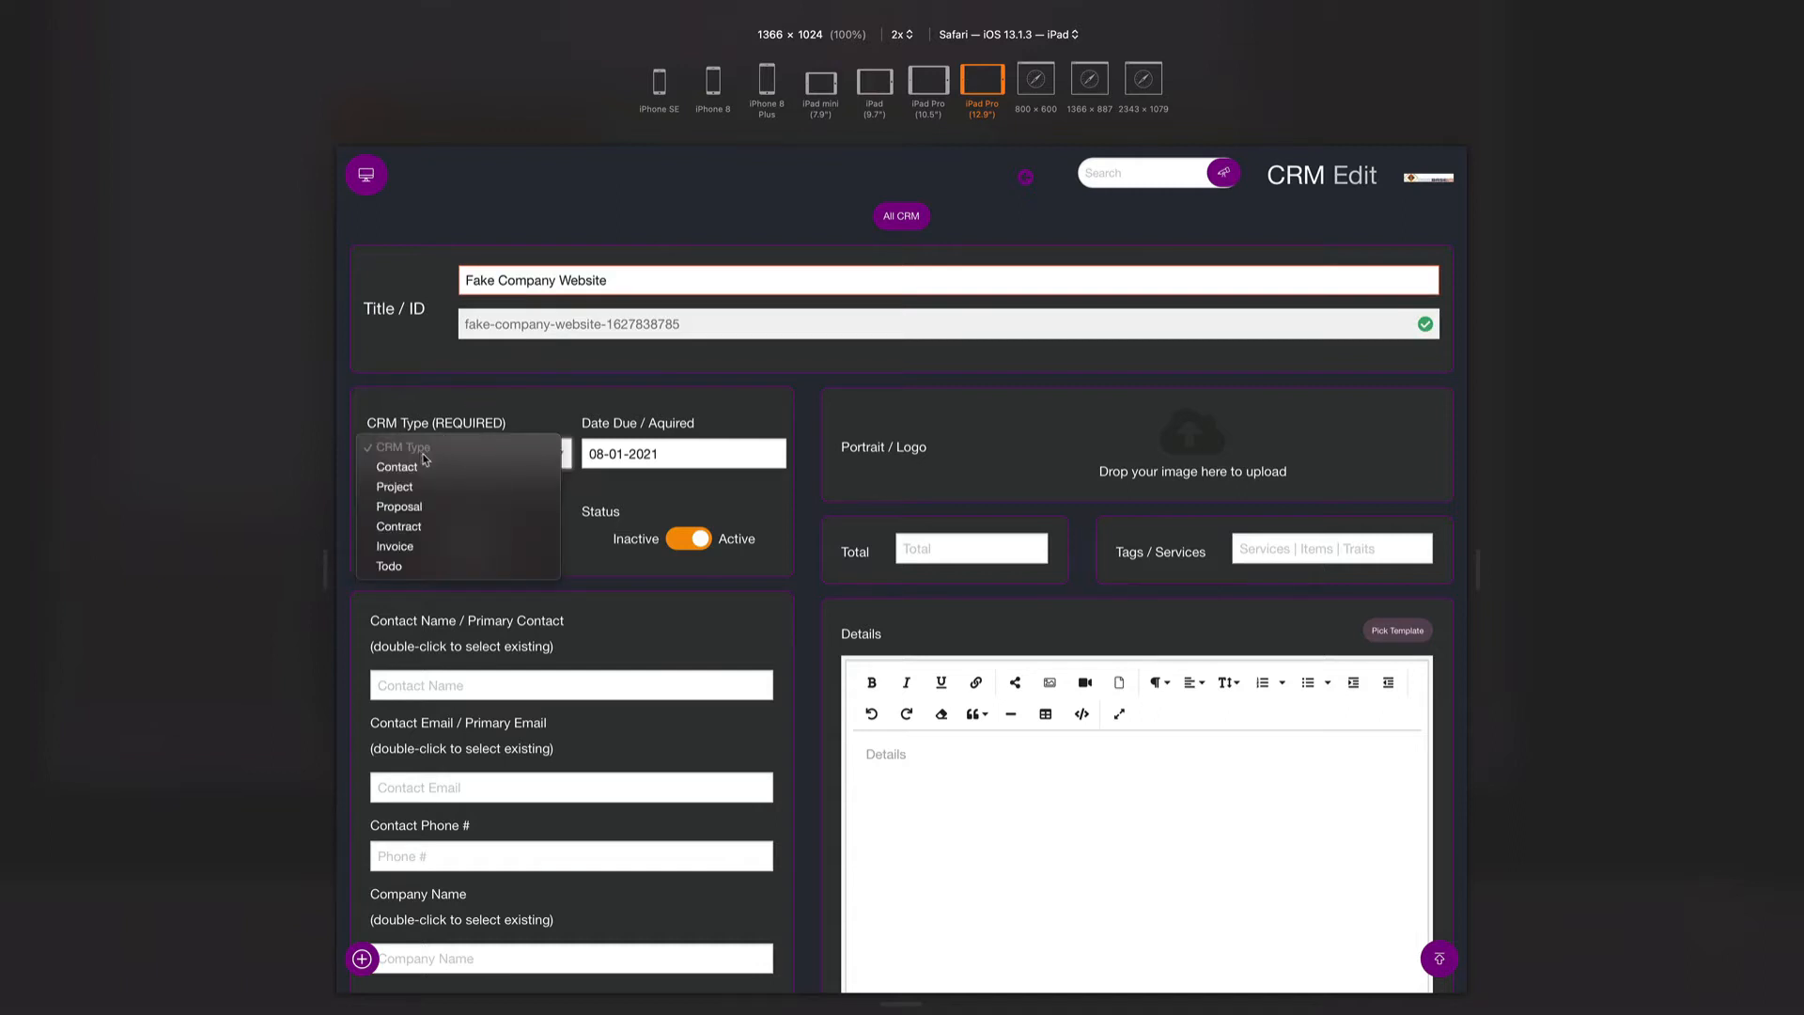
pyautogui.click(422, 508)
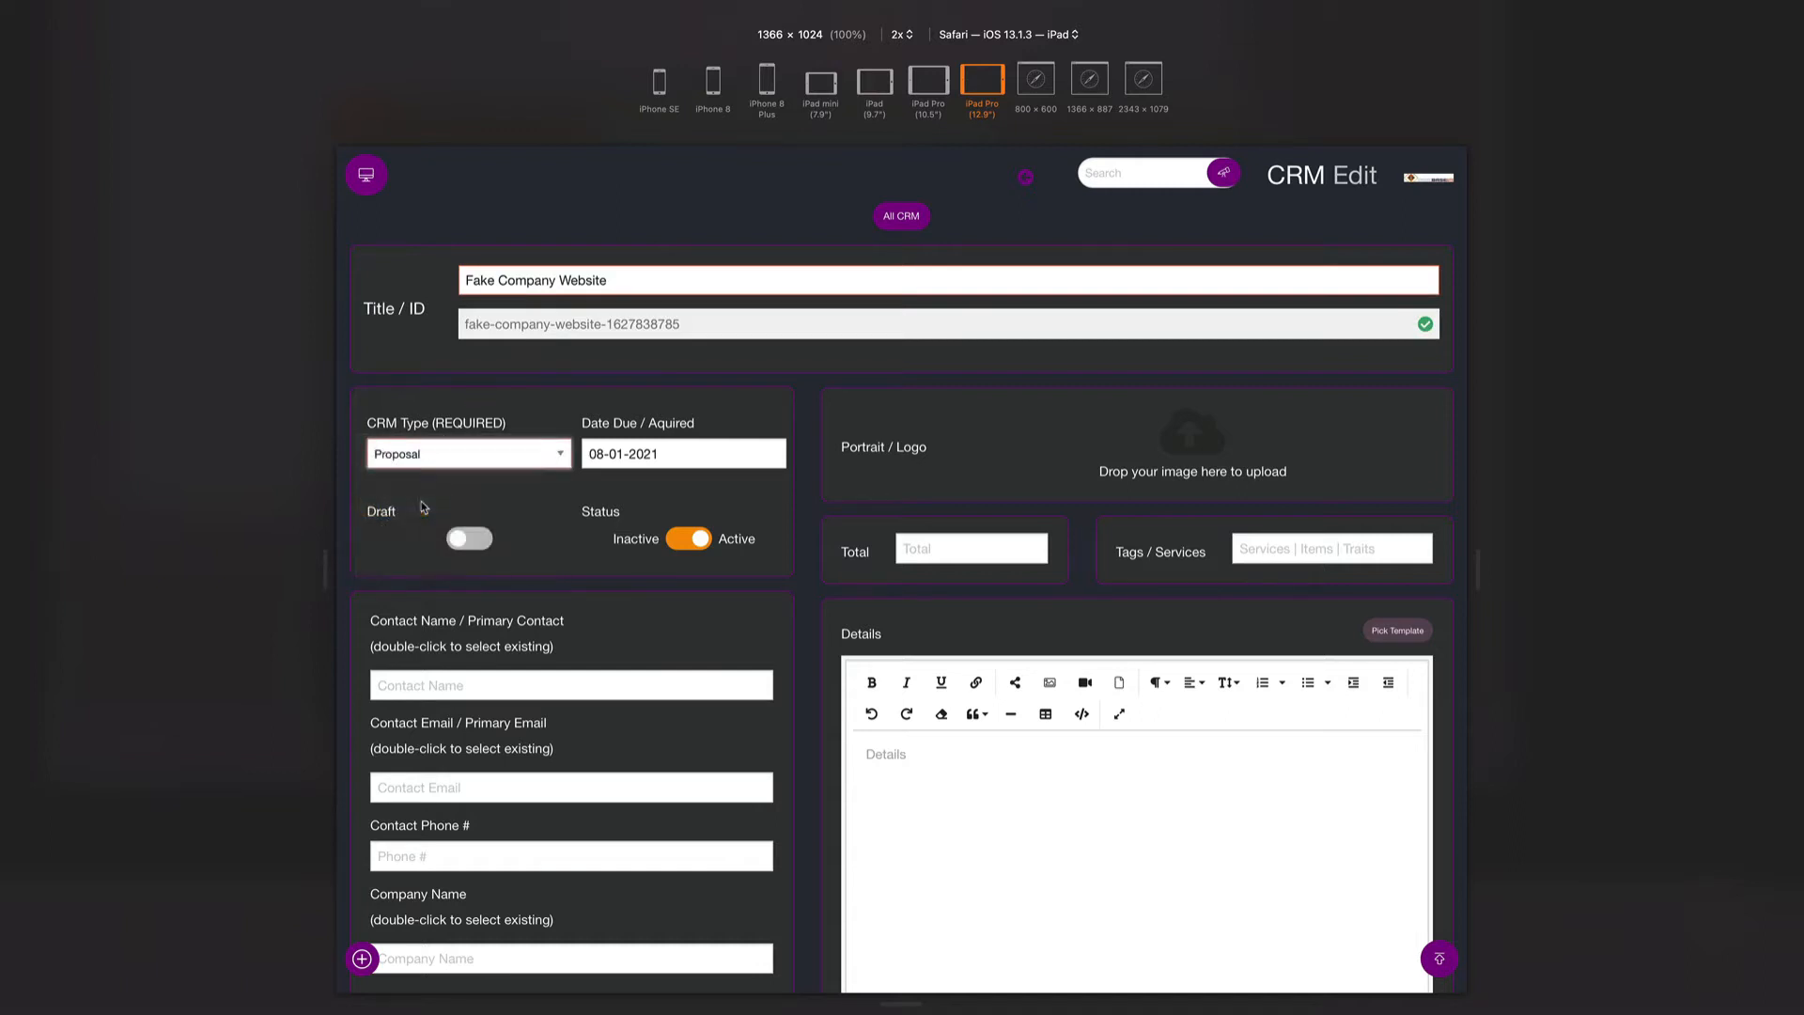
pyautogui.click(625, 460)
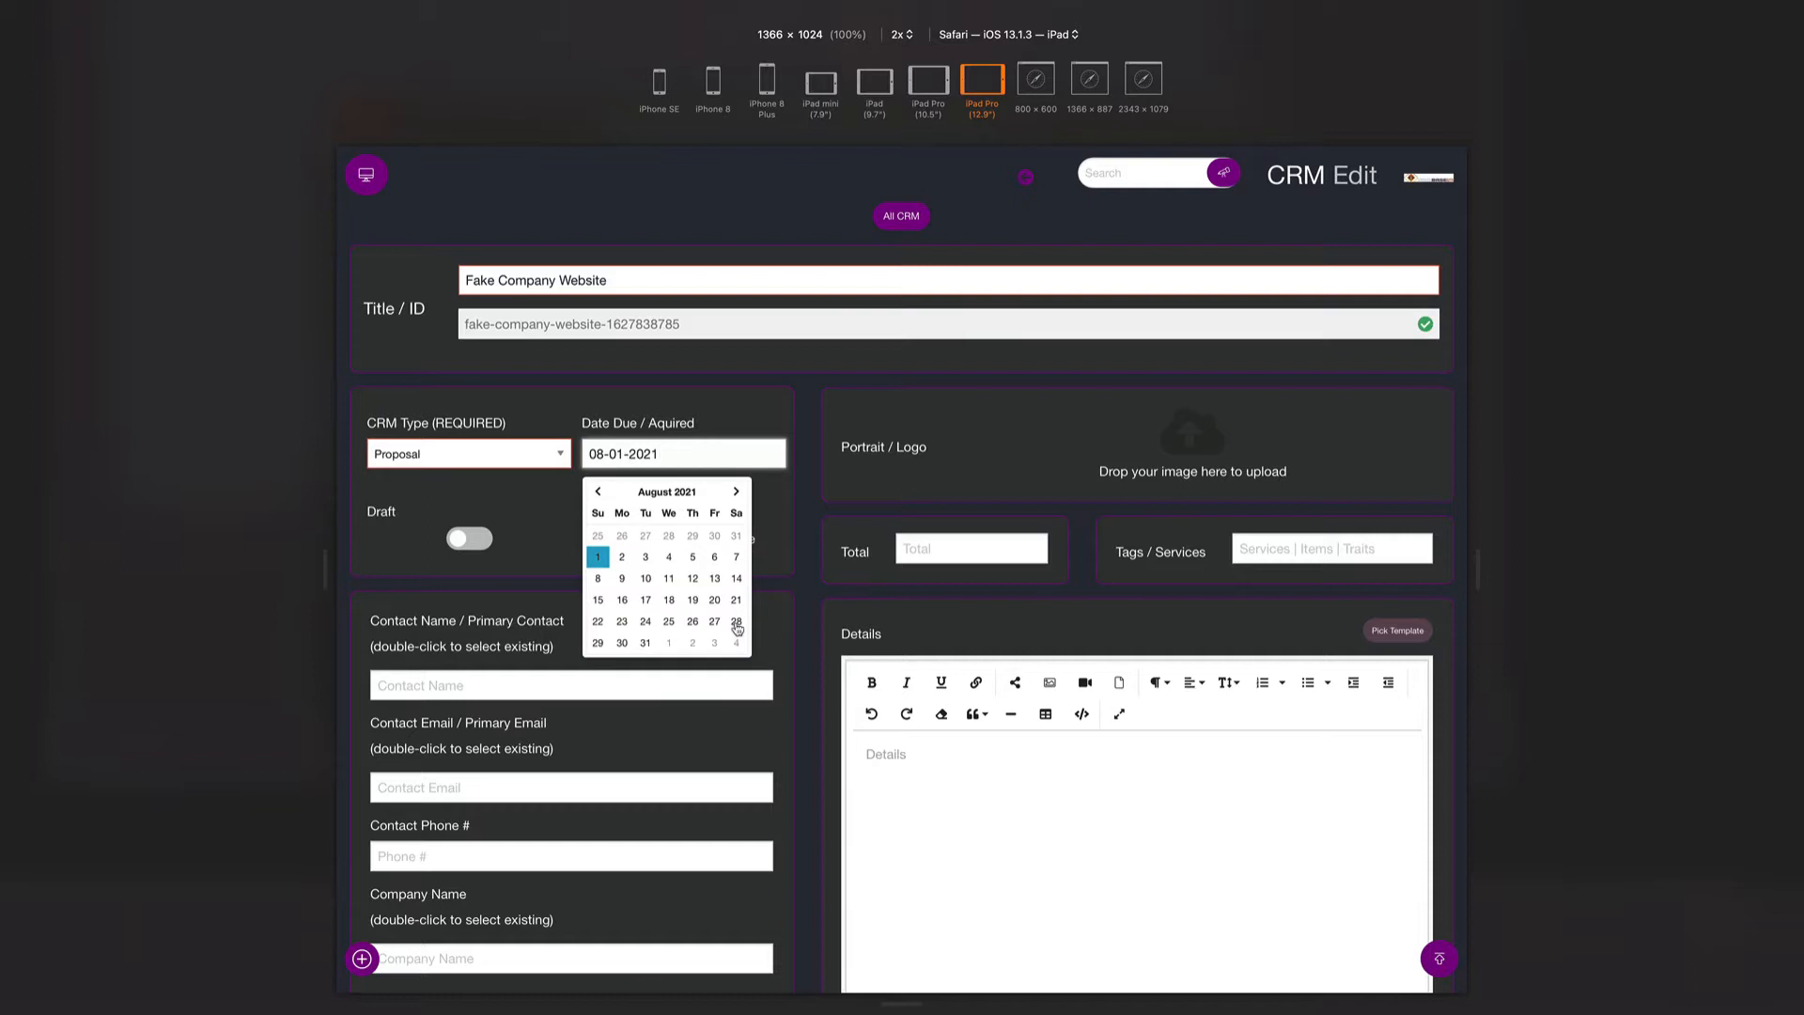
pyautogui.click(737, 622)
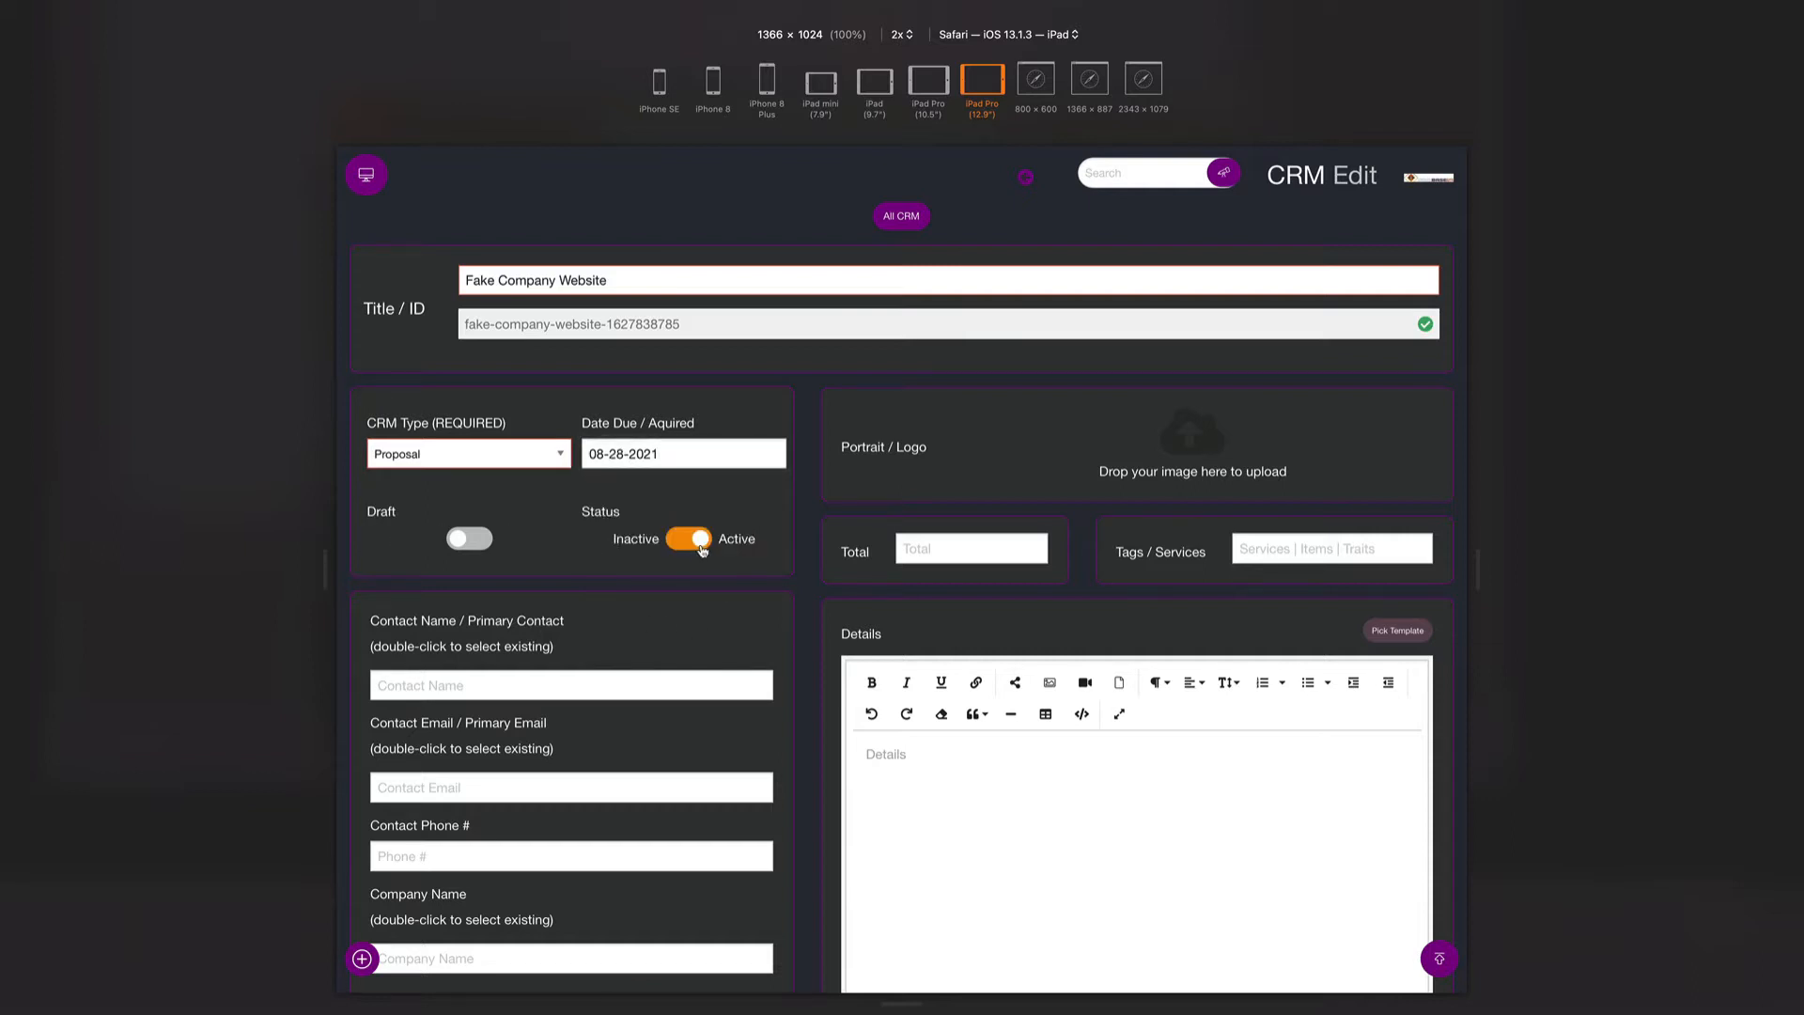
# - Fill in the contact's name and e-mail address
pyautogui.scroll(-3, 556, 672)
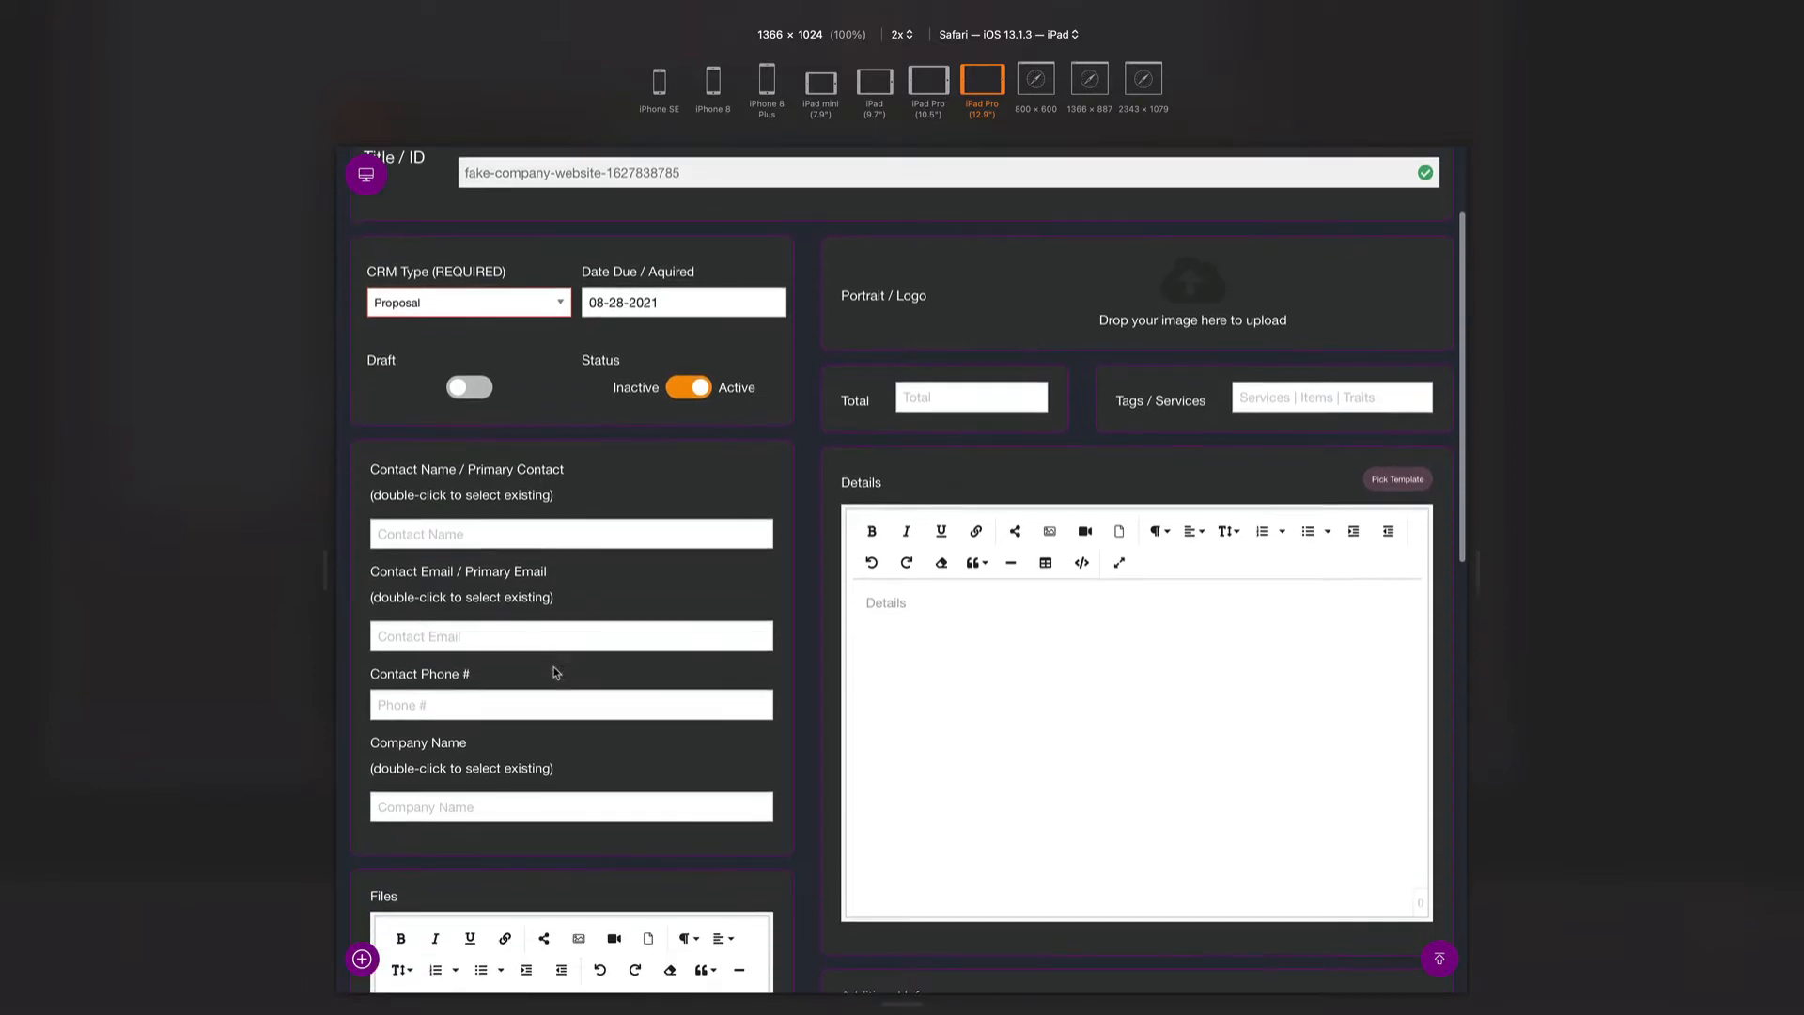
pyautogui.click(486, 533)
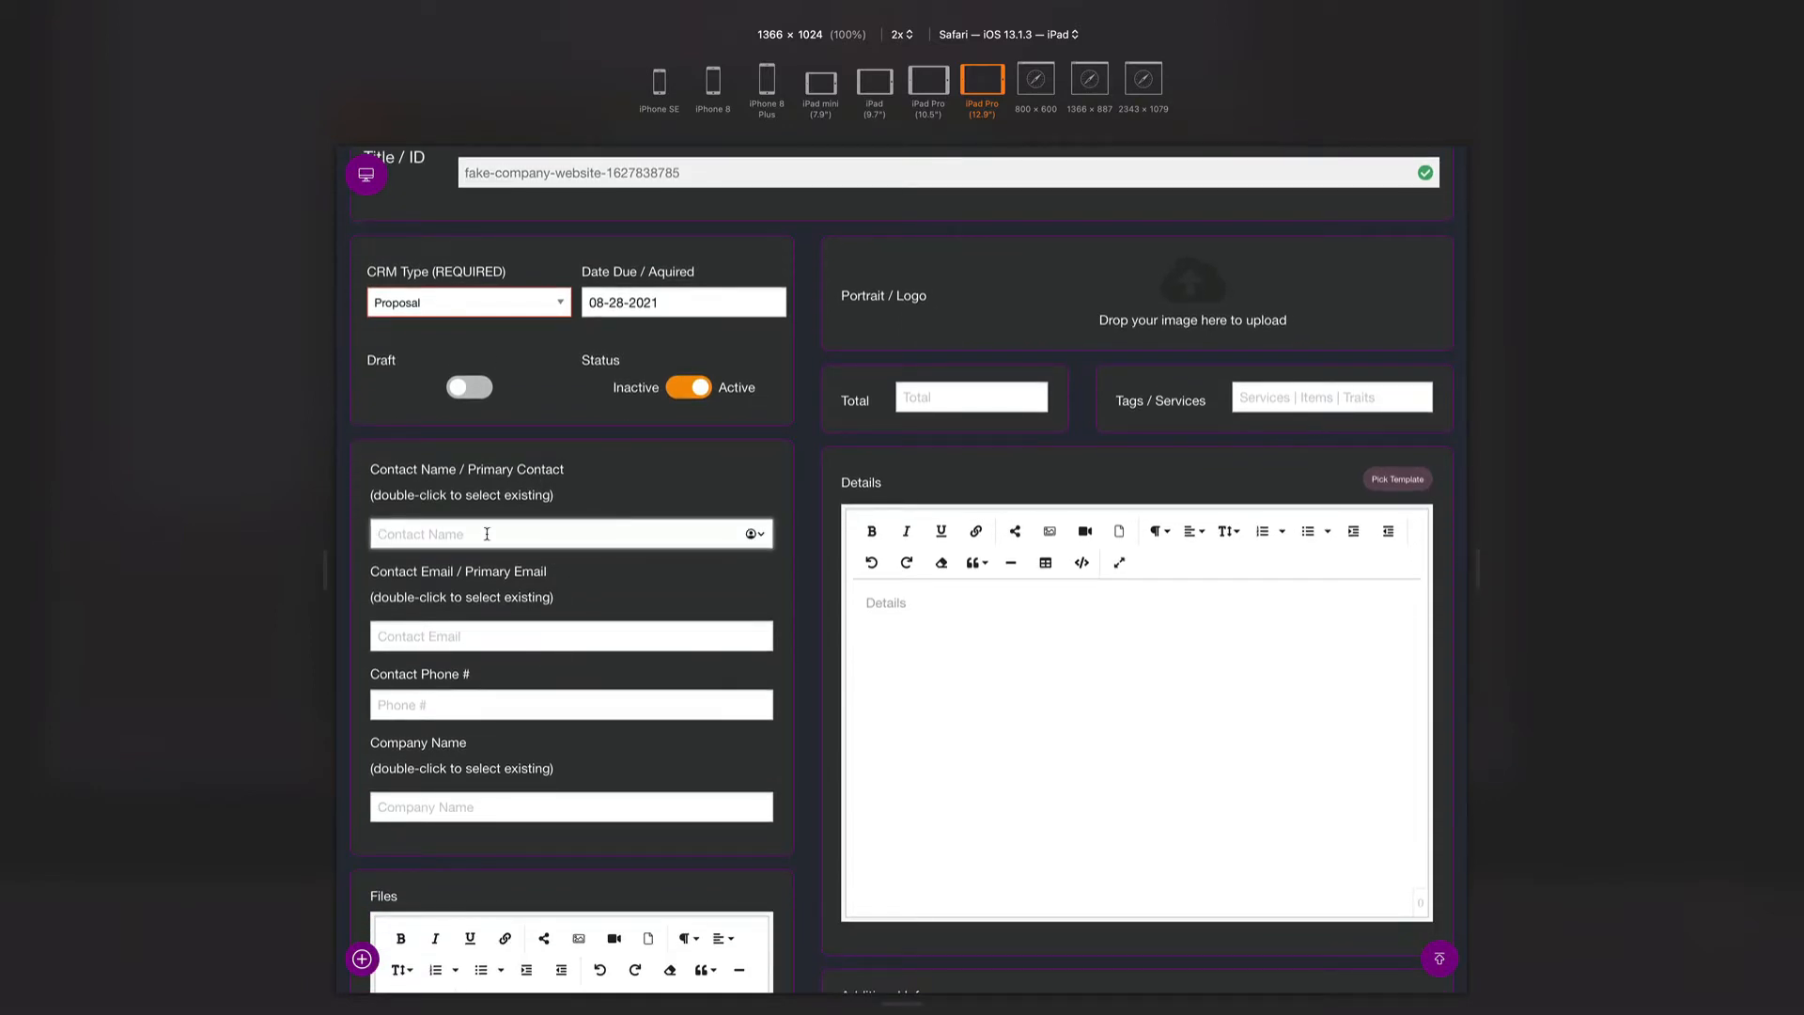
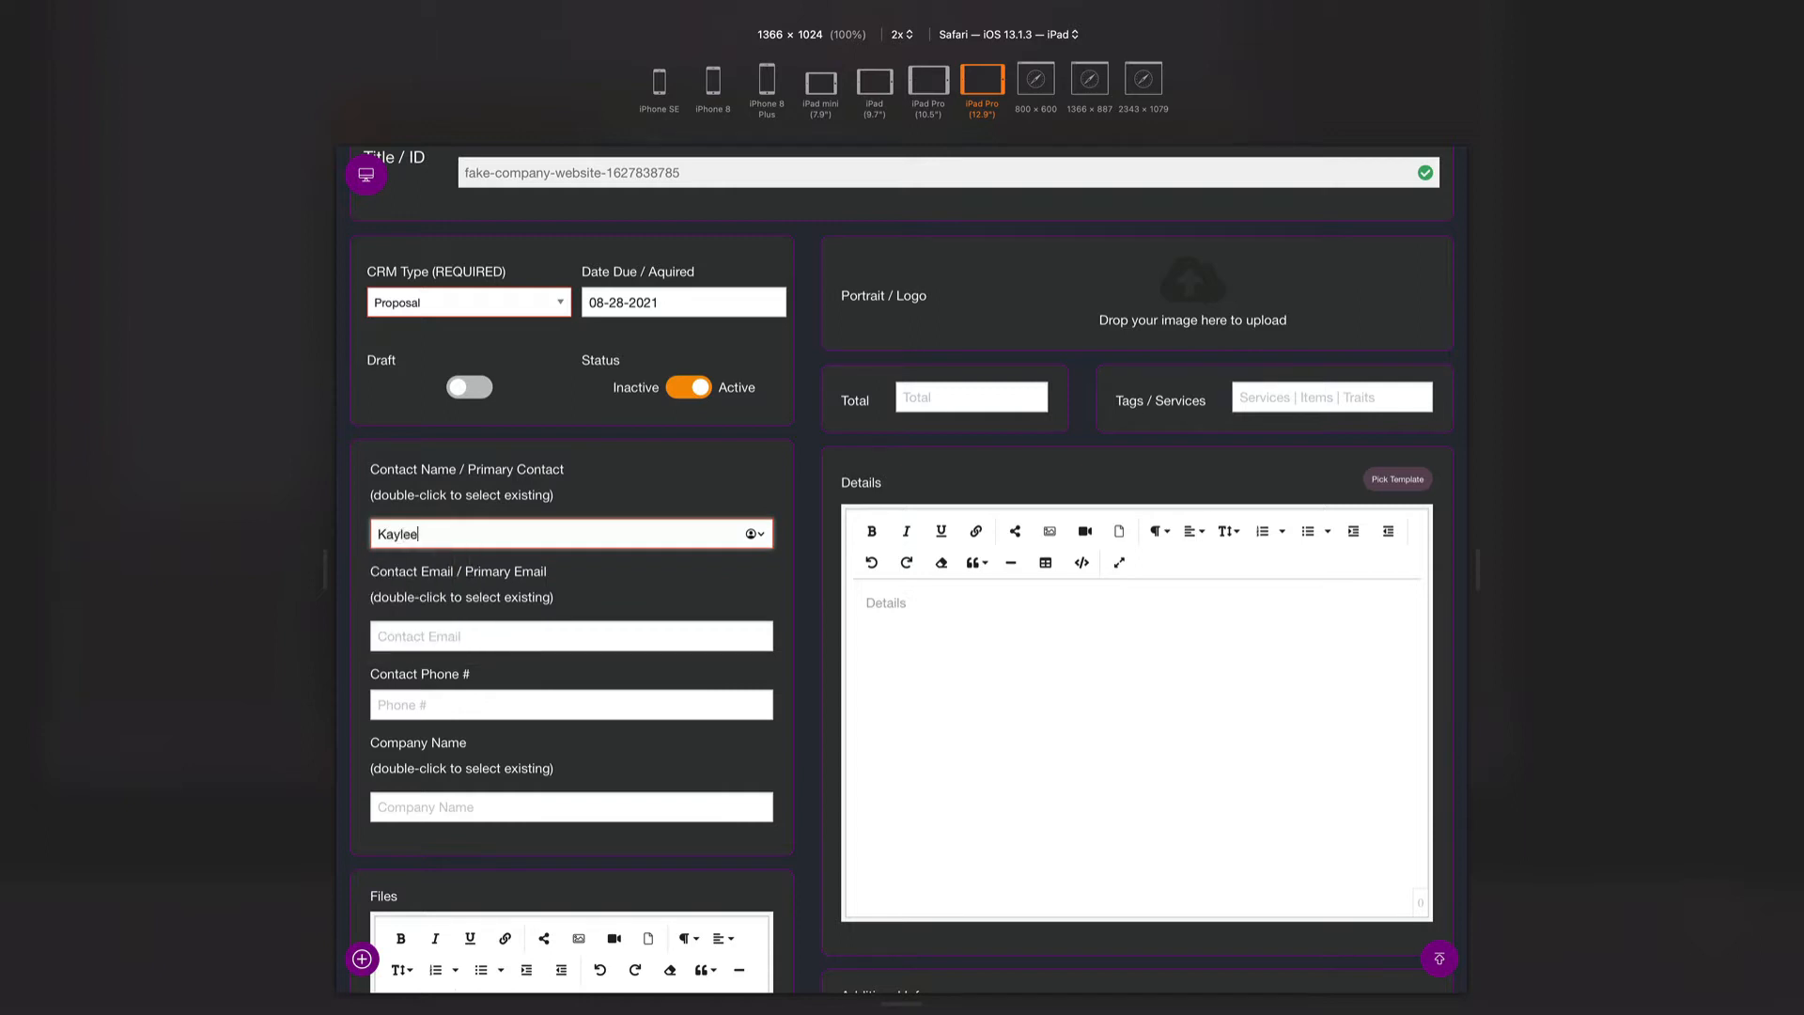
pyautogui.click(460, 636)
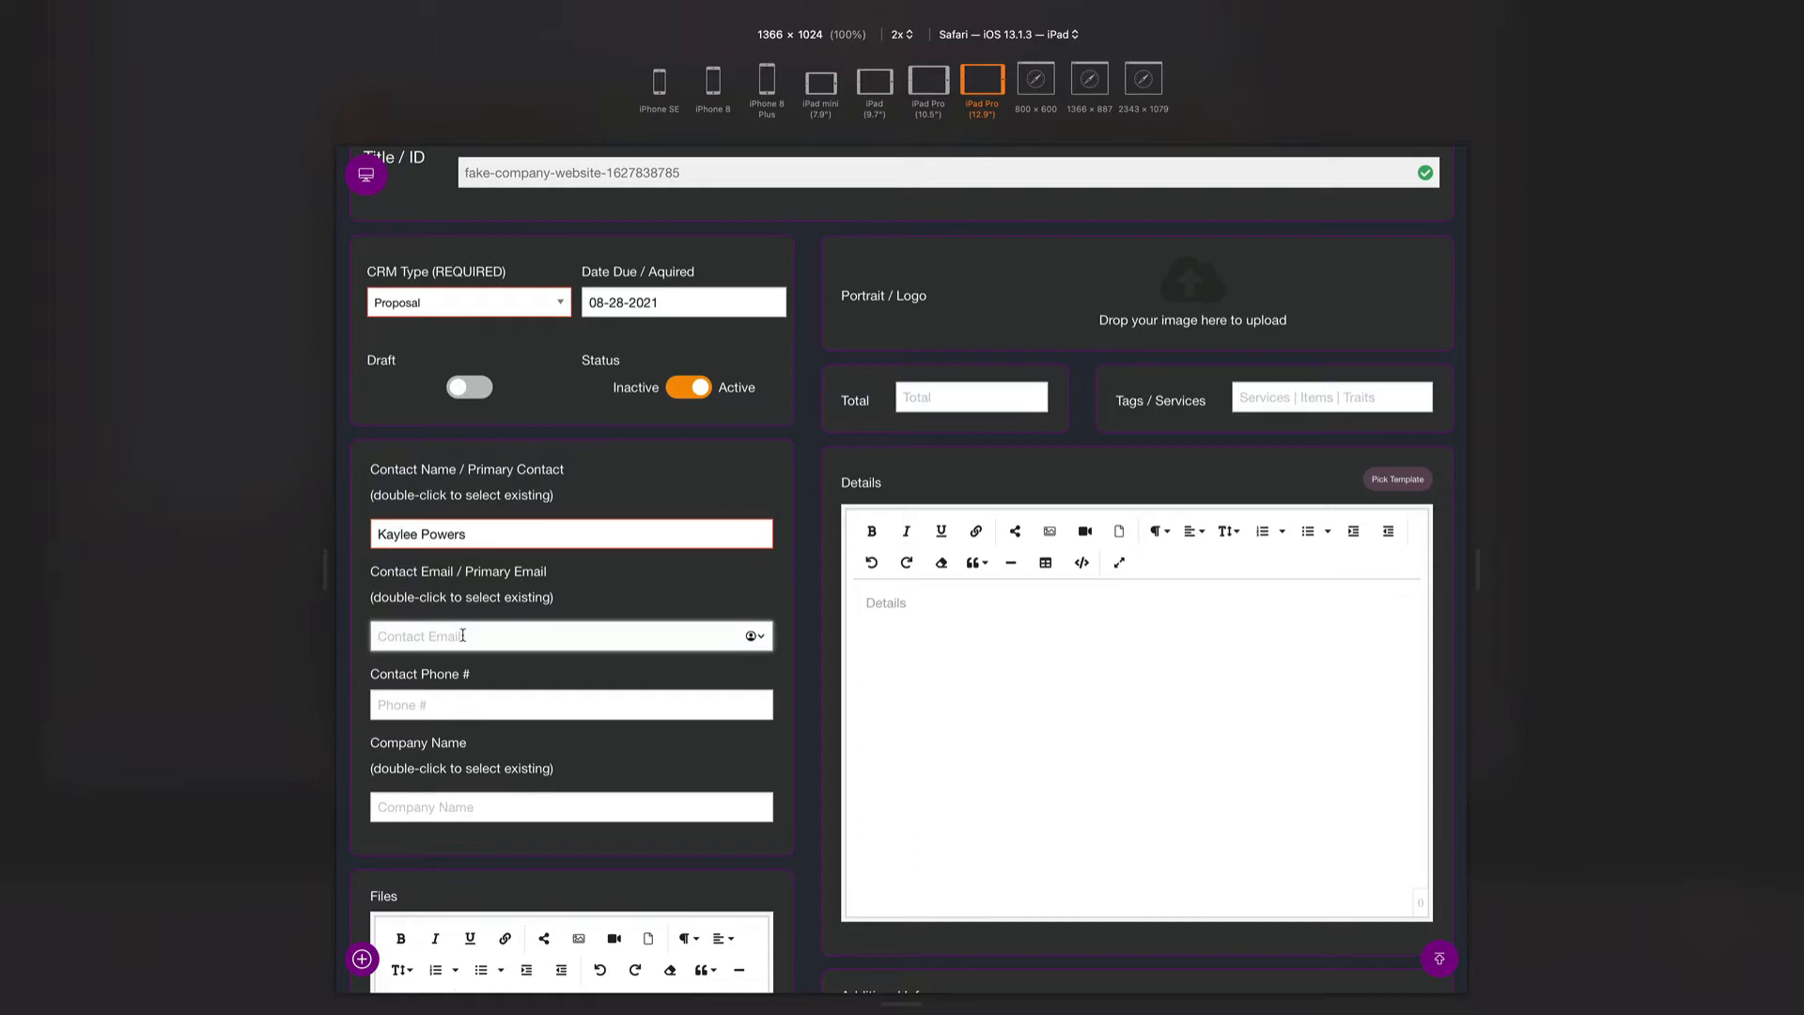
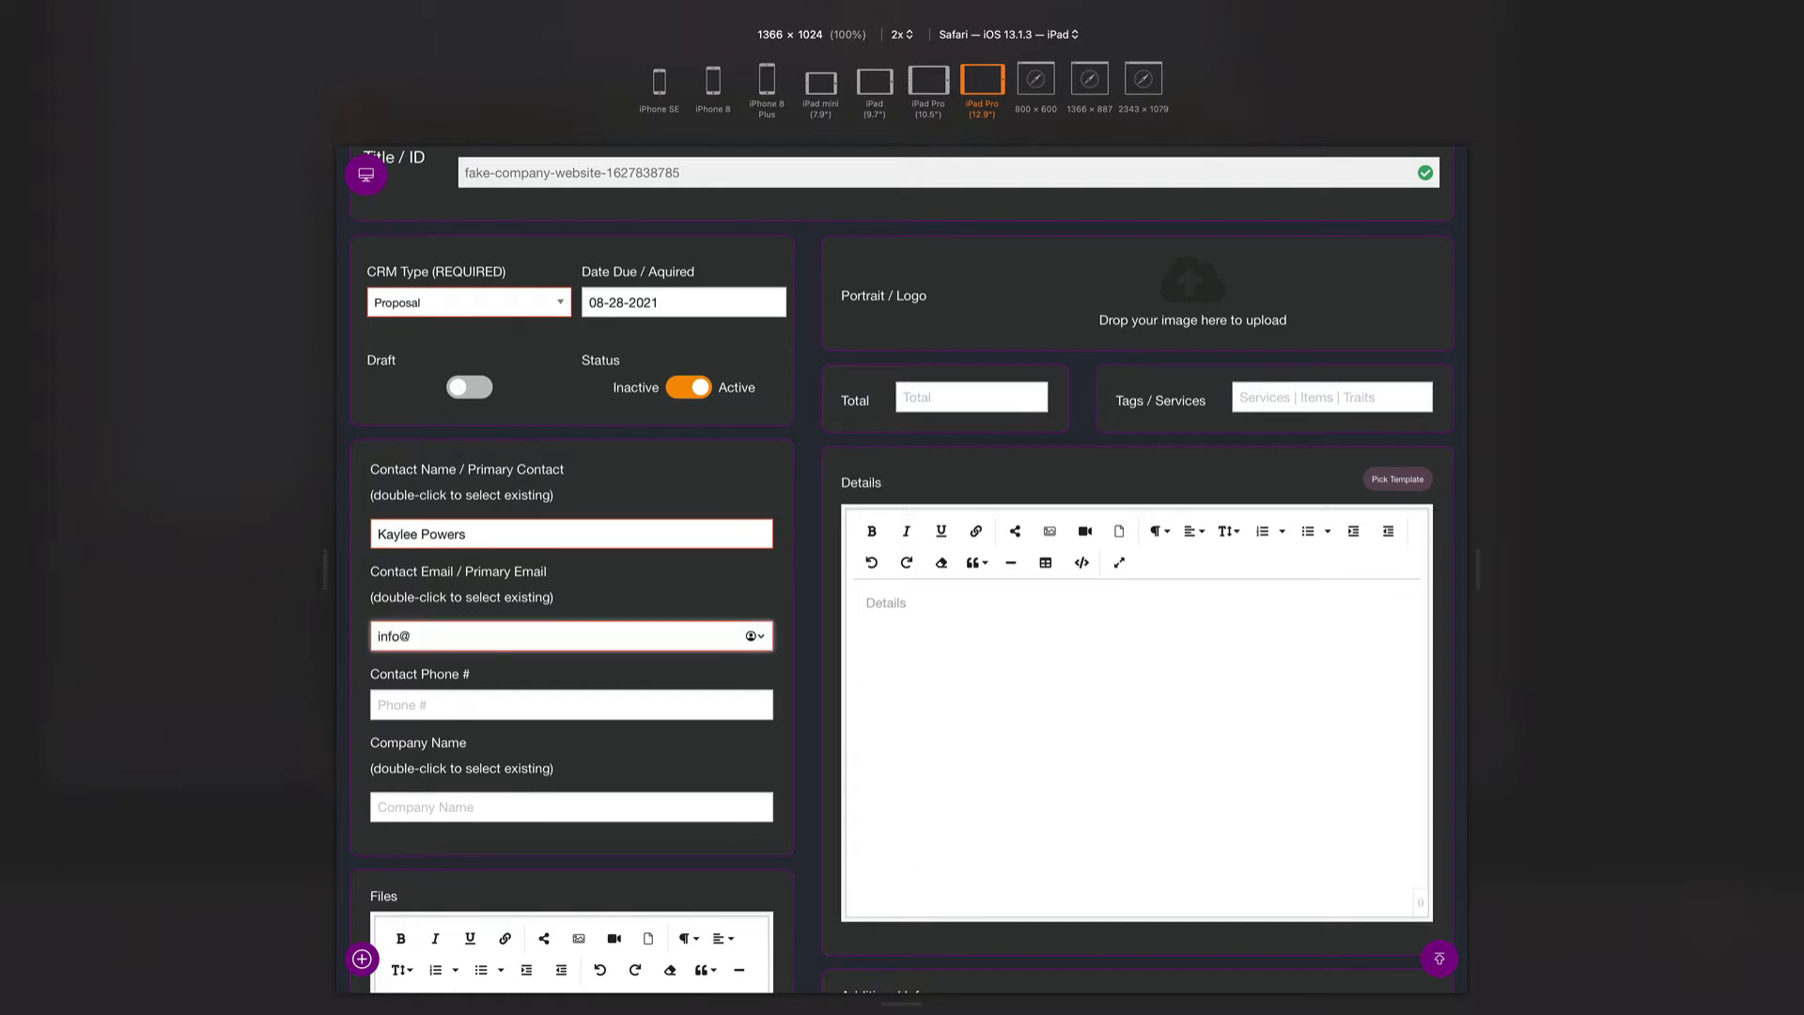
# - Enter the contact's phone number and 'Fake Company' as the company name
pyautogui.click(446, 704)
pyautogui.write('210-')
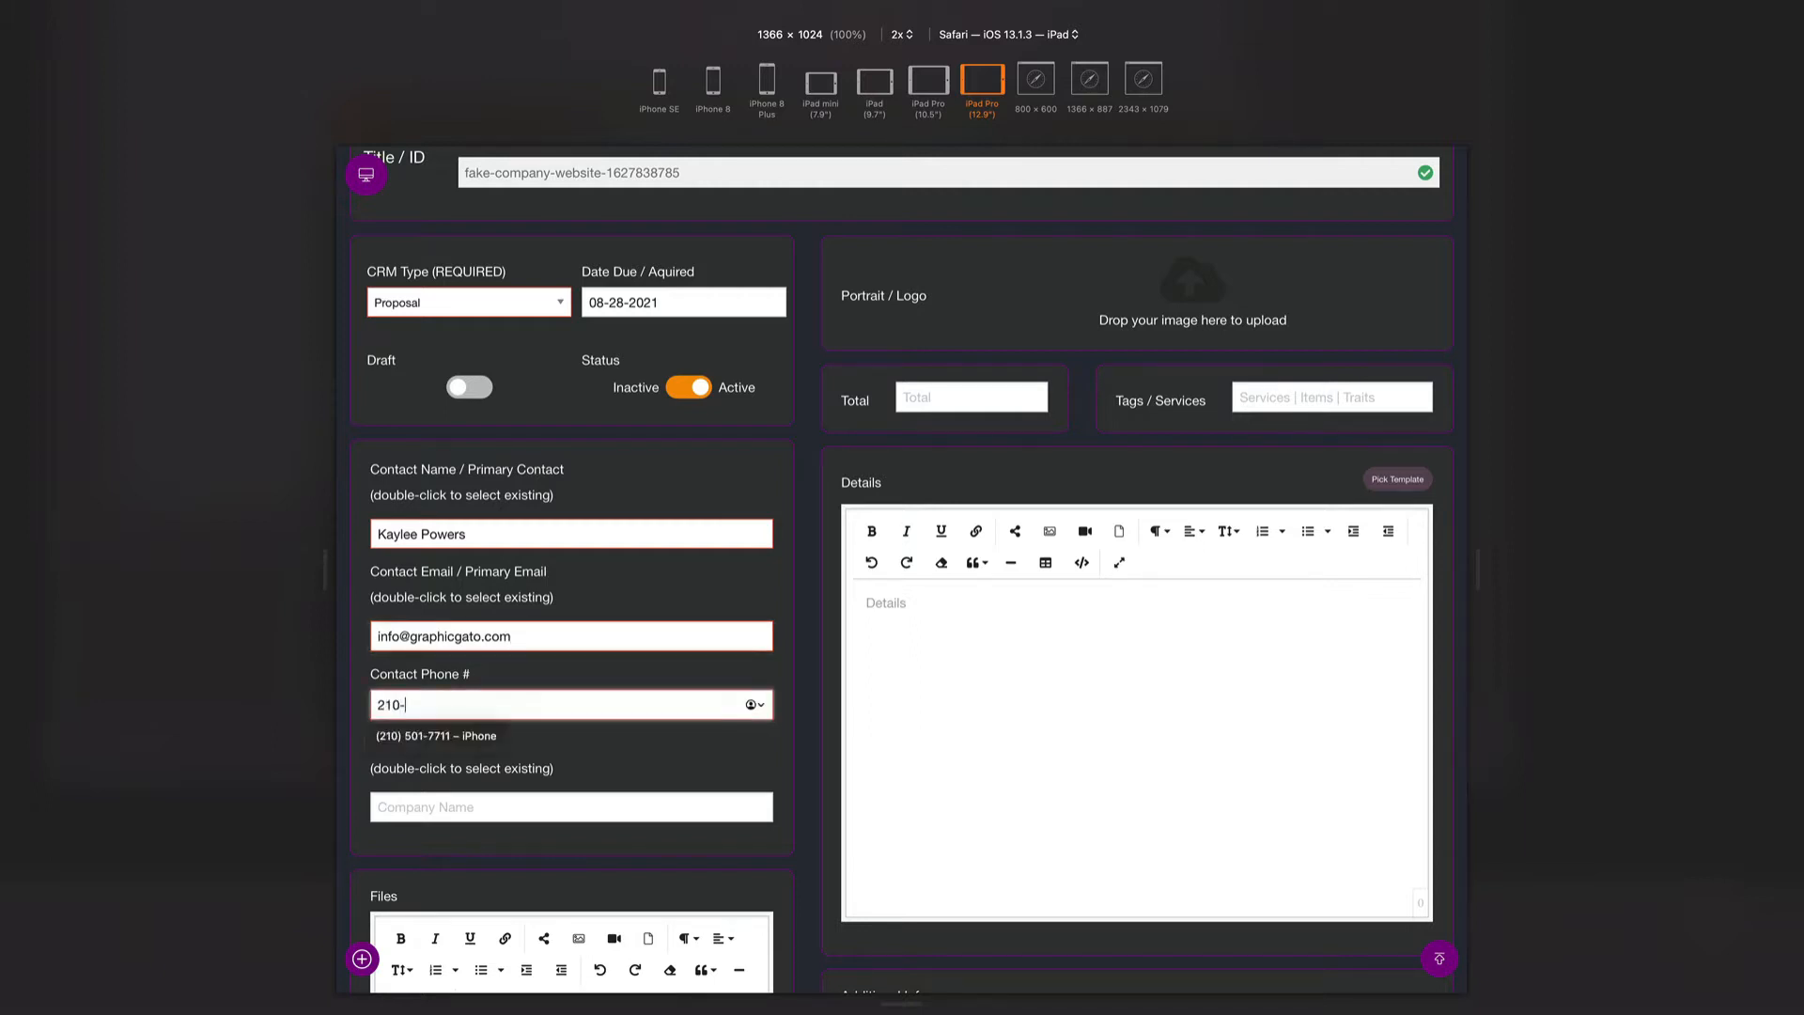
pyautogui.write('123-4567')
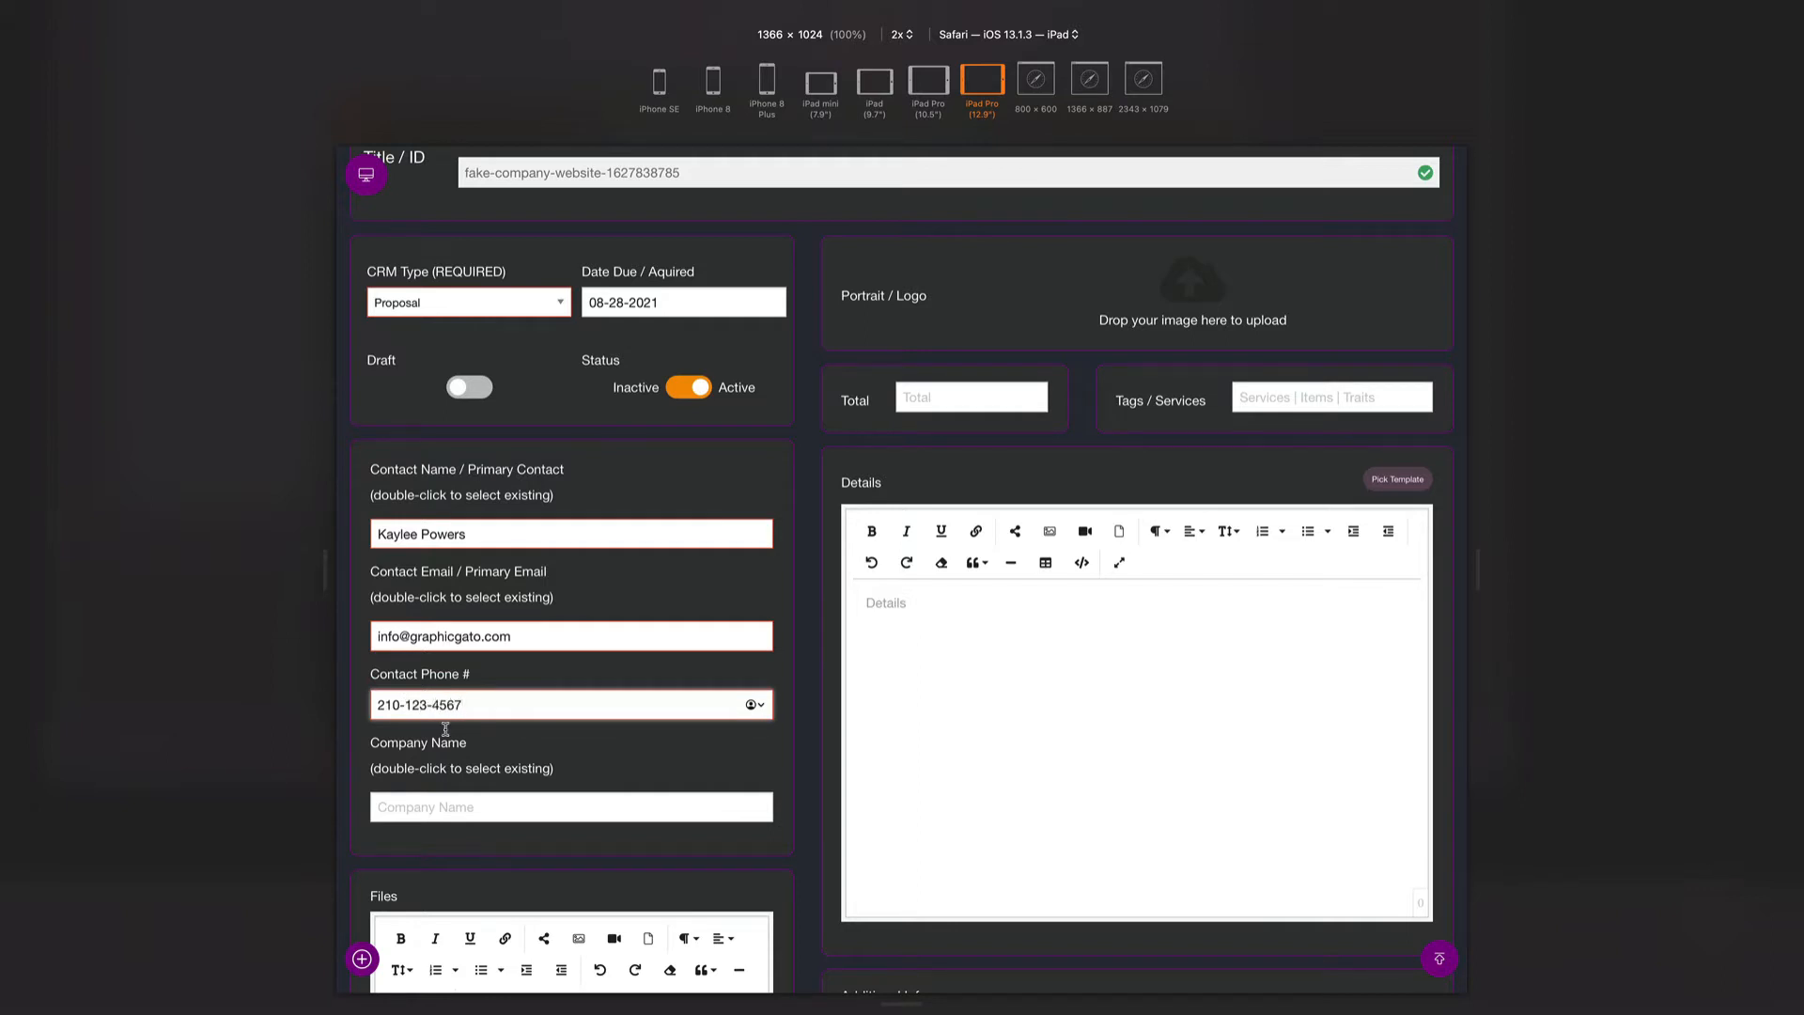
pyautogui.click(439, 811)
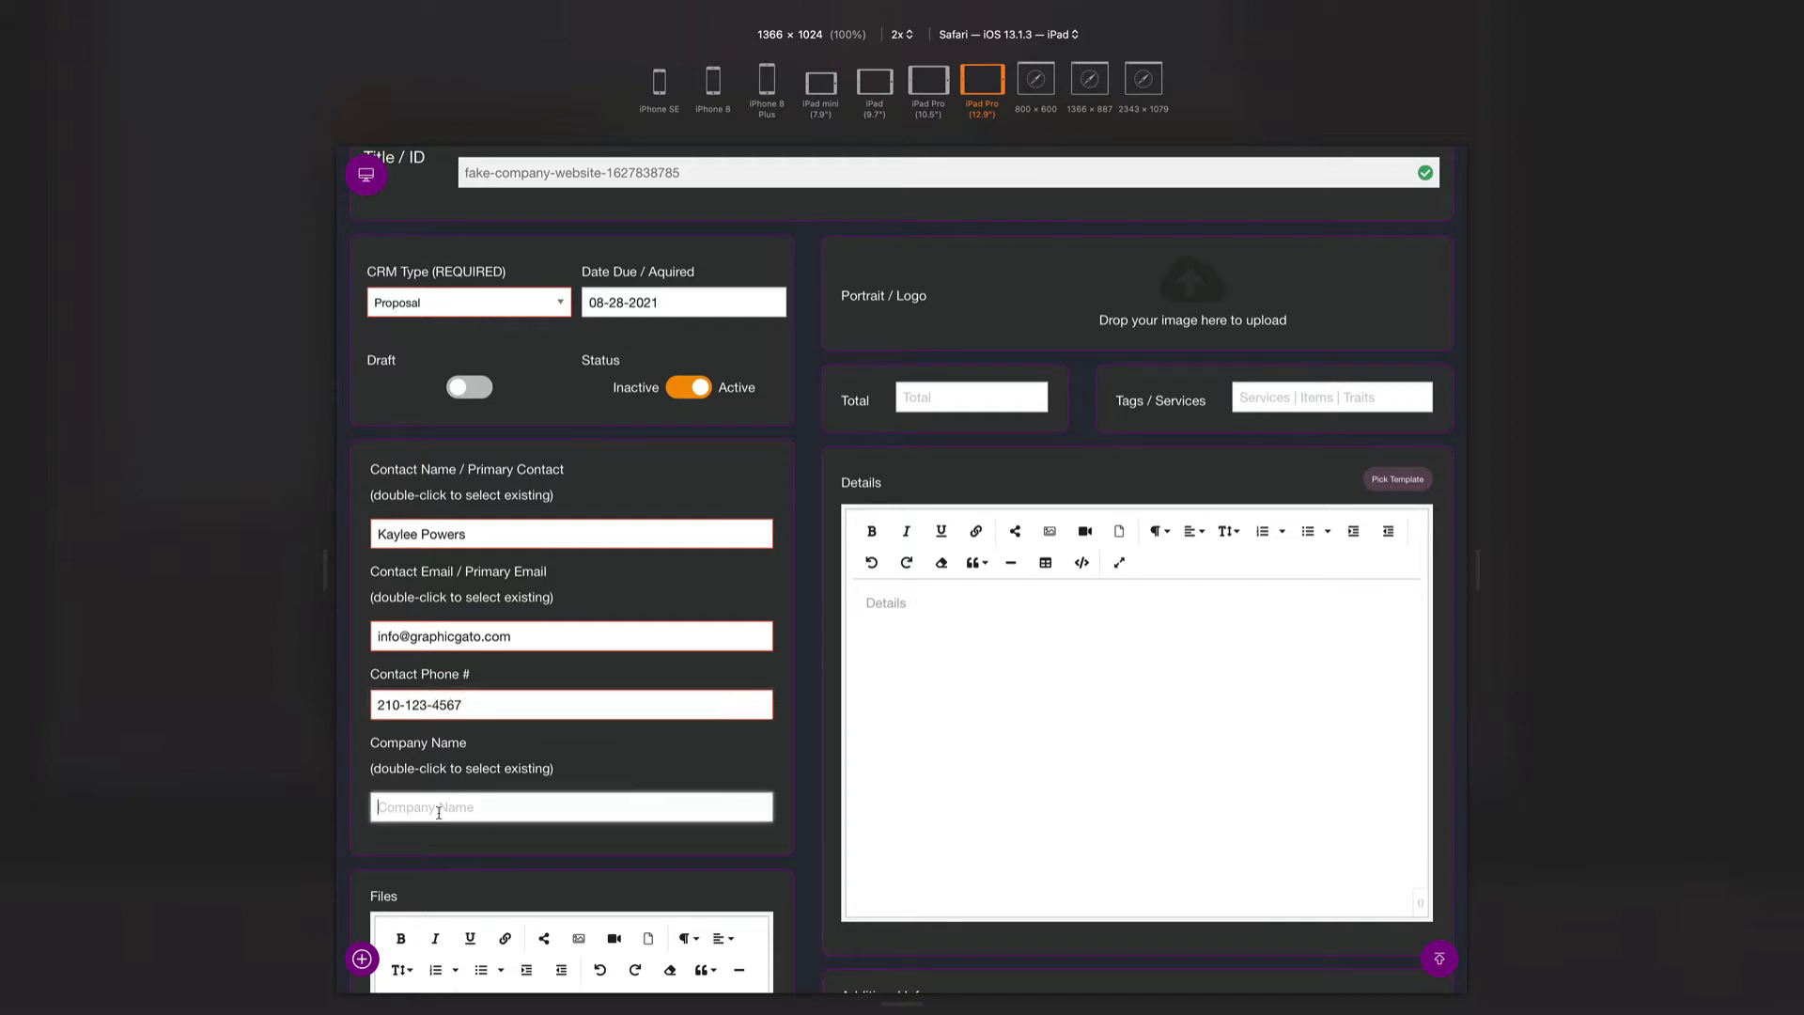
pyautogui.write('Fa')
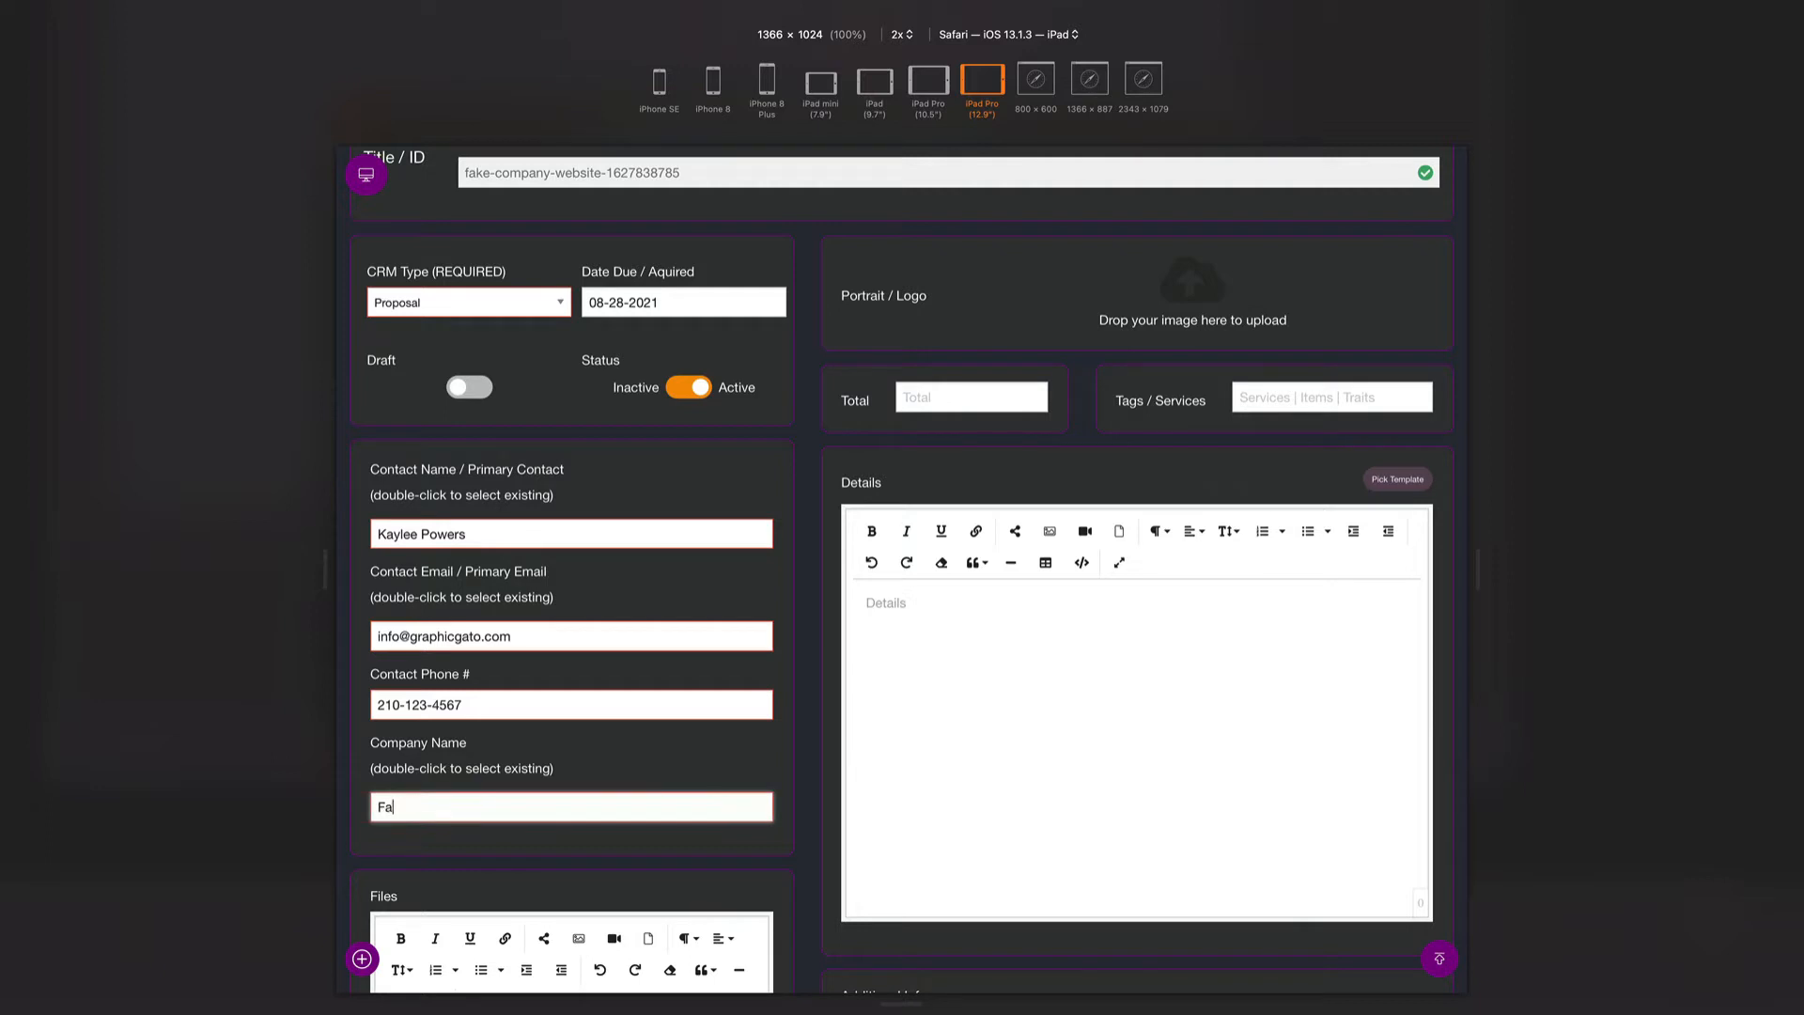
pyautogui.write('ke Company')
pyautogui.scroll(-5, 437, 742)
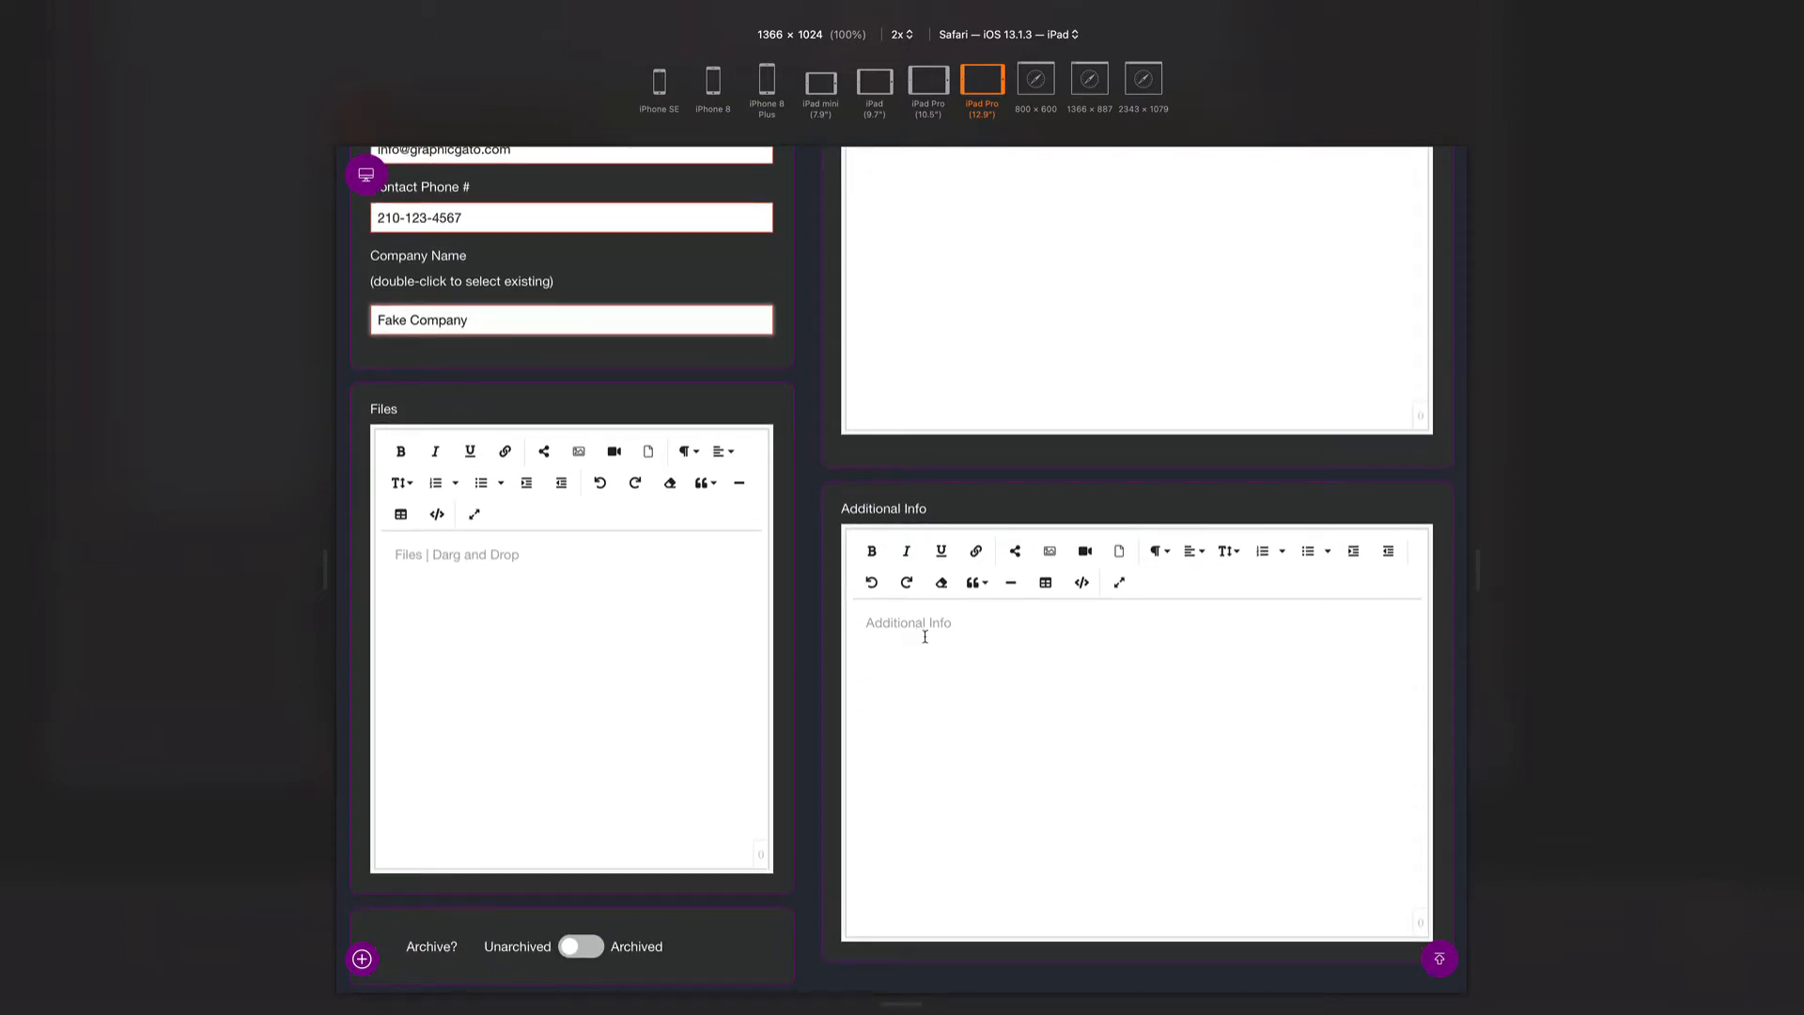
# - Set Total to 1000 and Tags / Services to Website, then click into the Details editor
pyautogui.scroll(5, 973, 671)
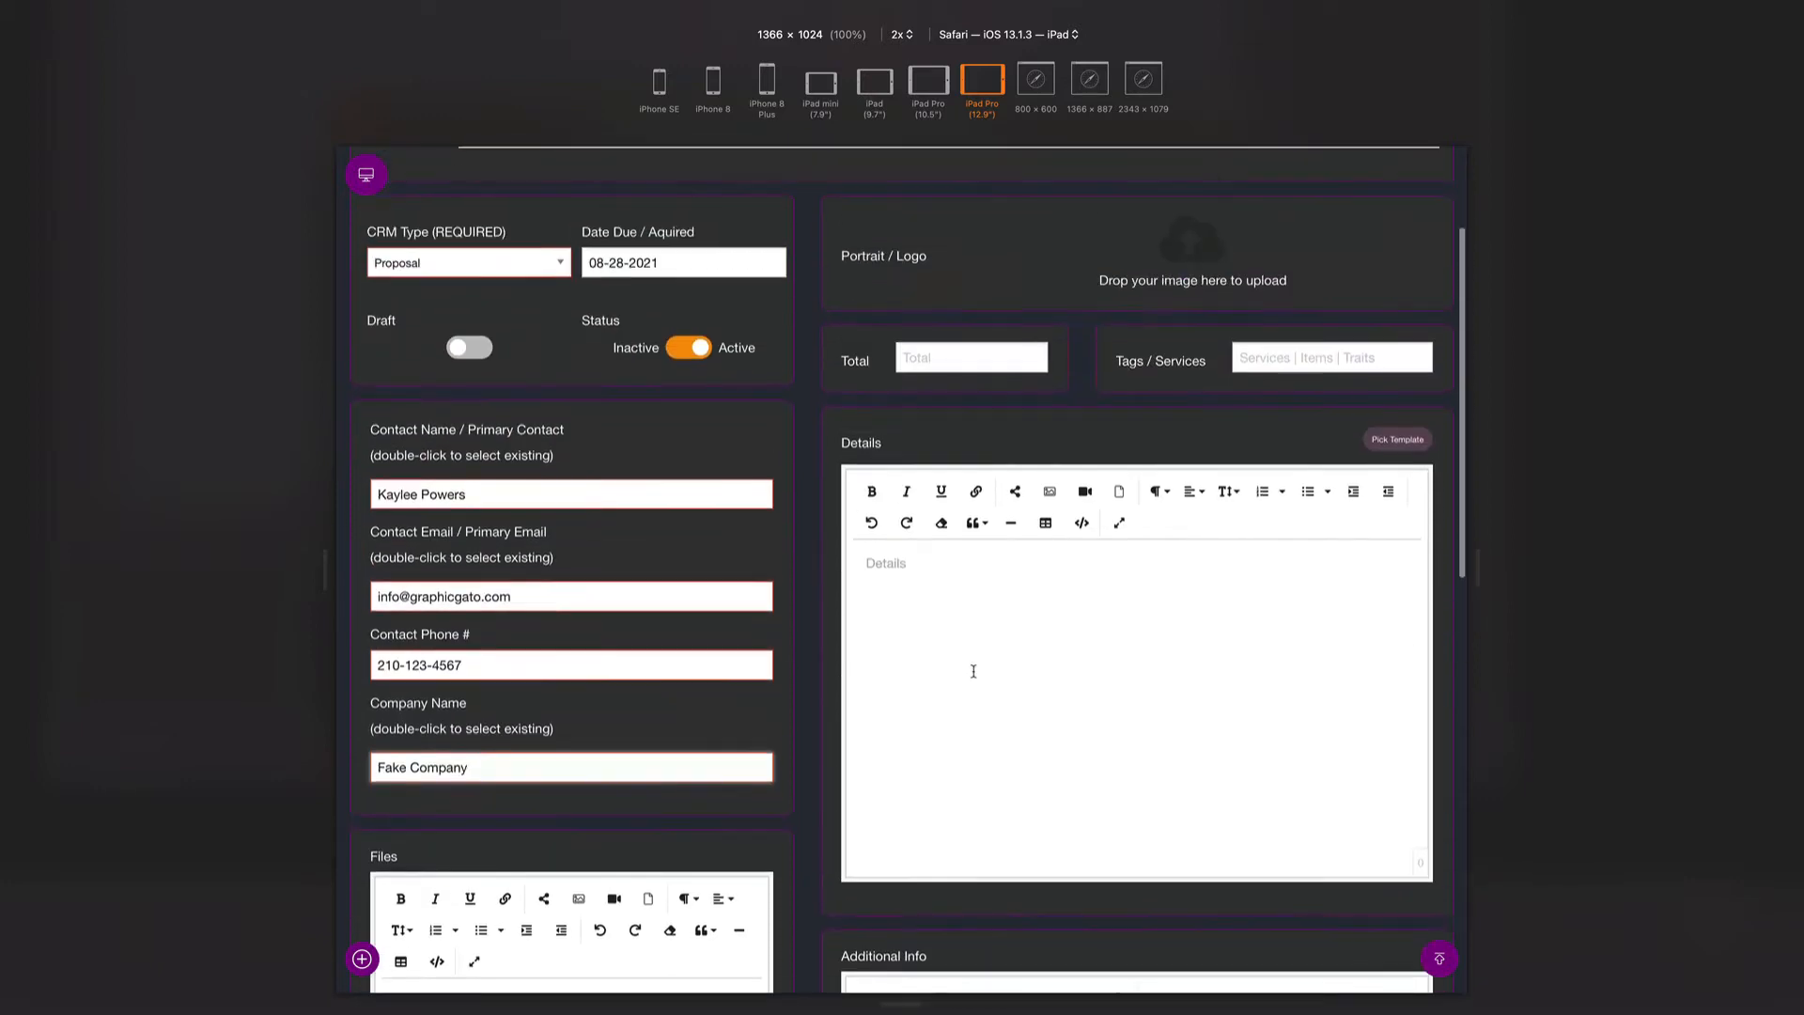
pyautogui.click(954, 364)
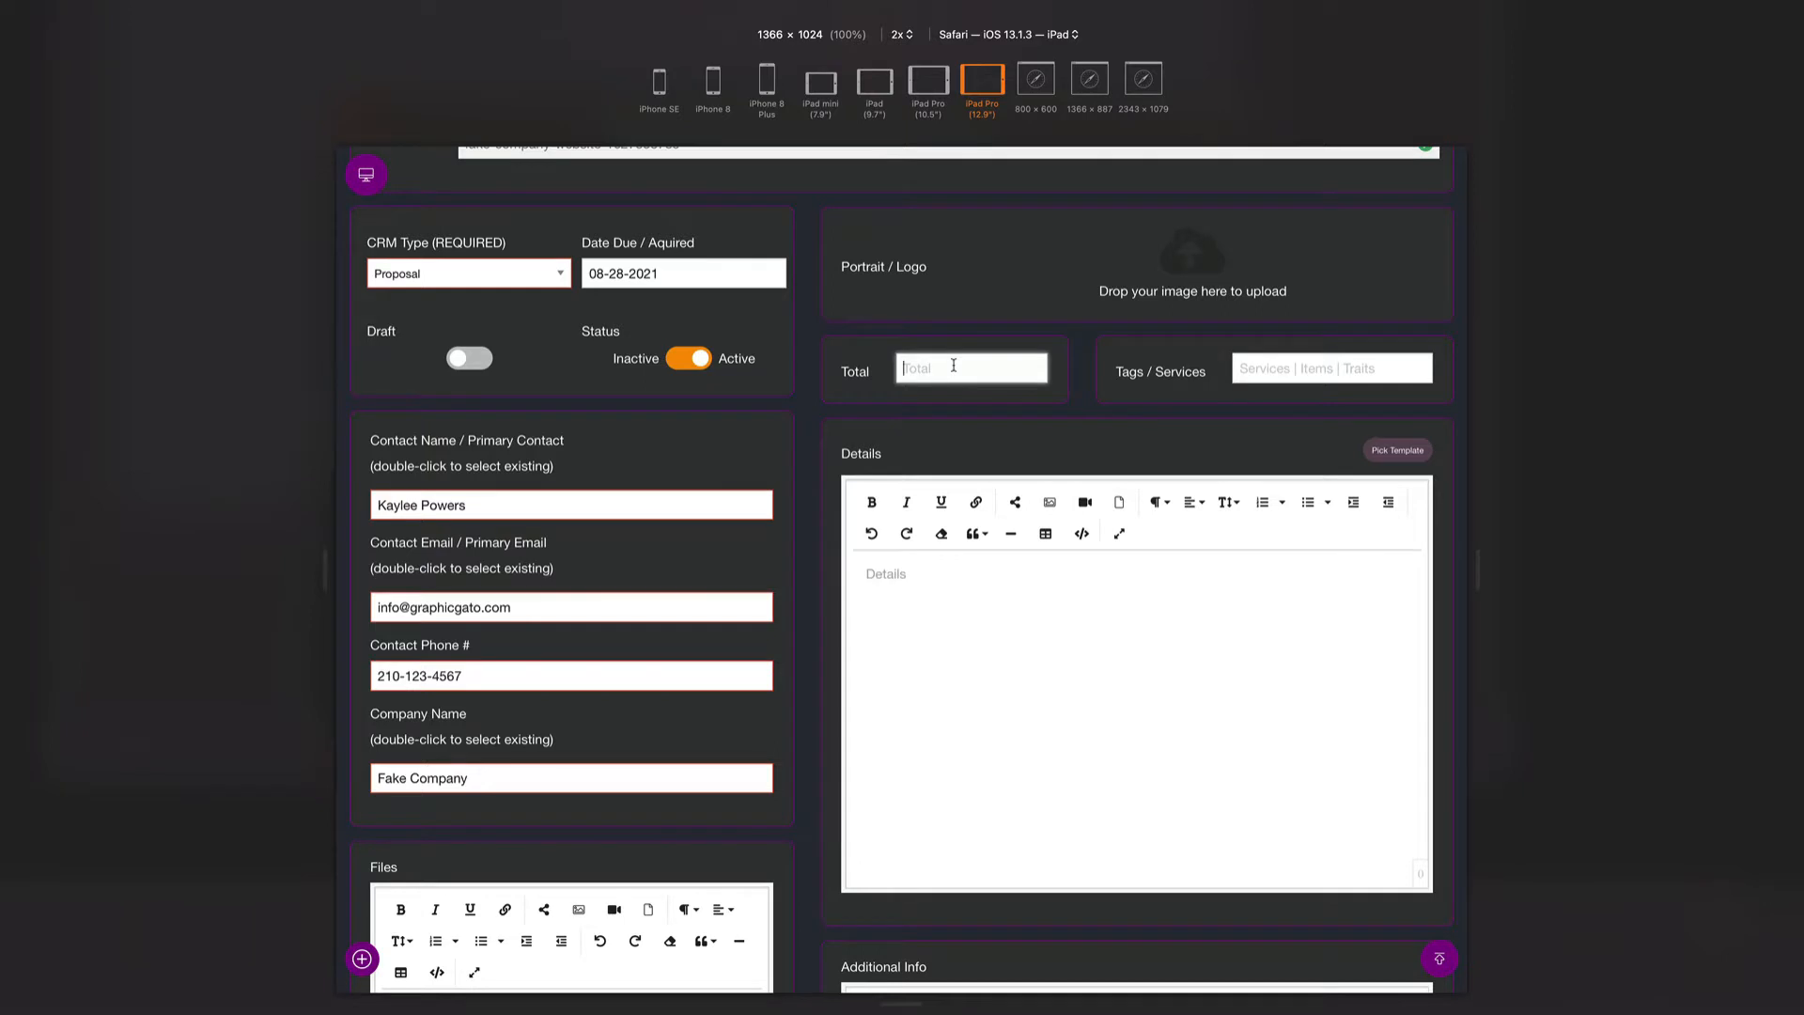
pyautogui.scroll(1, 954, 364)
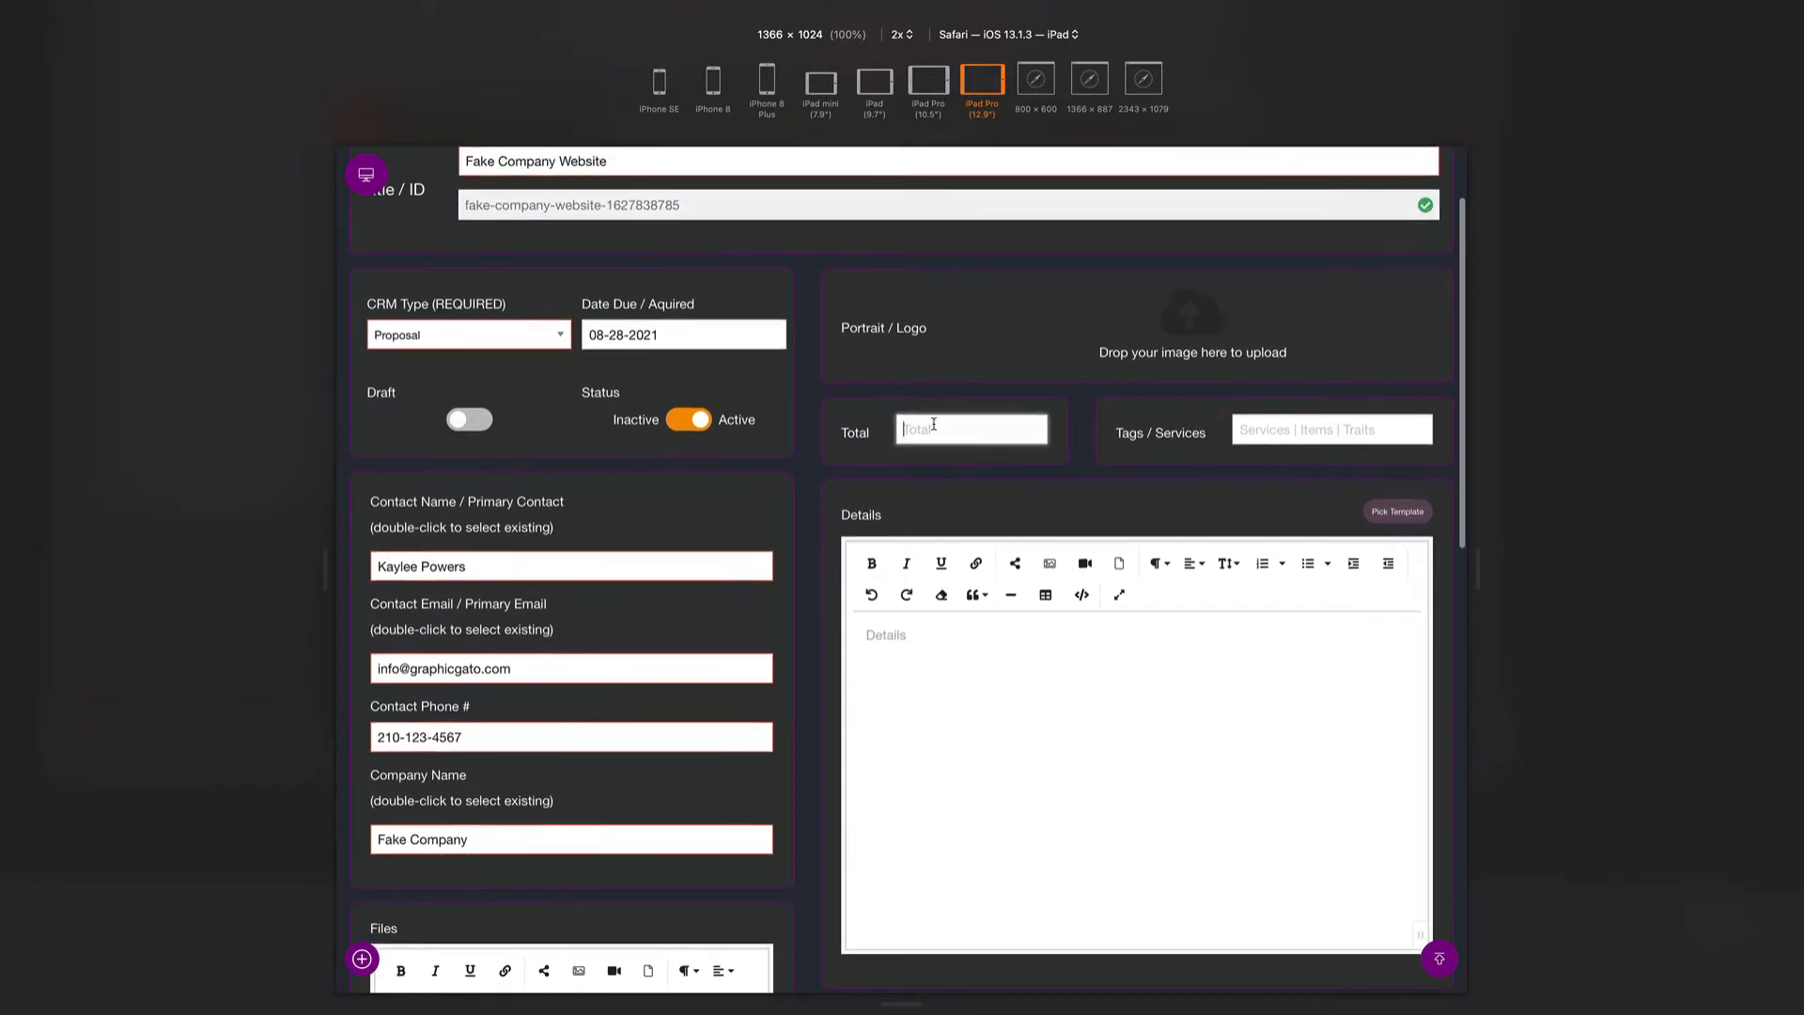
pyautogui.write('1000')
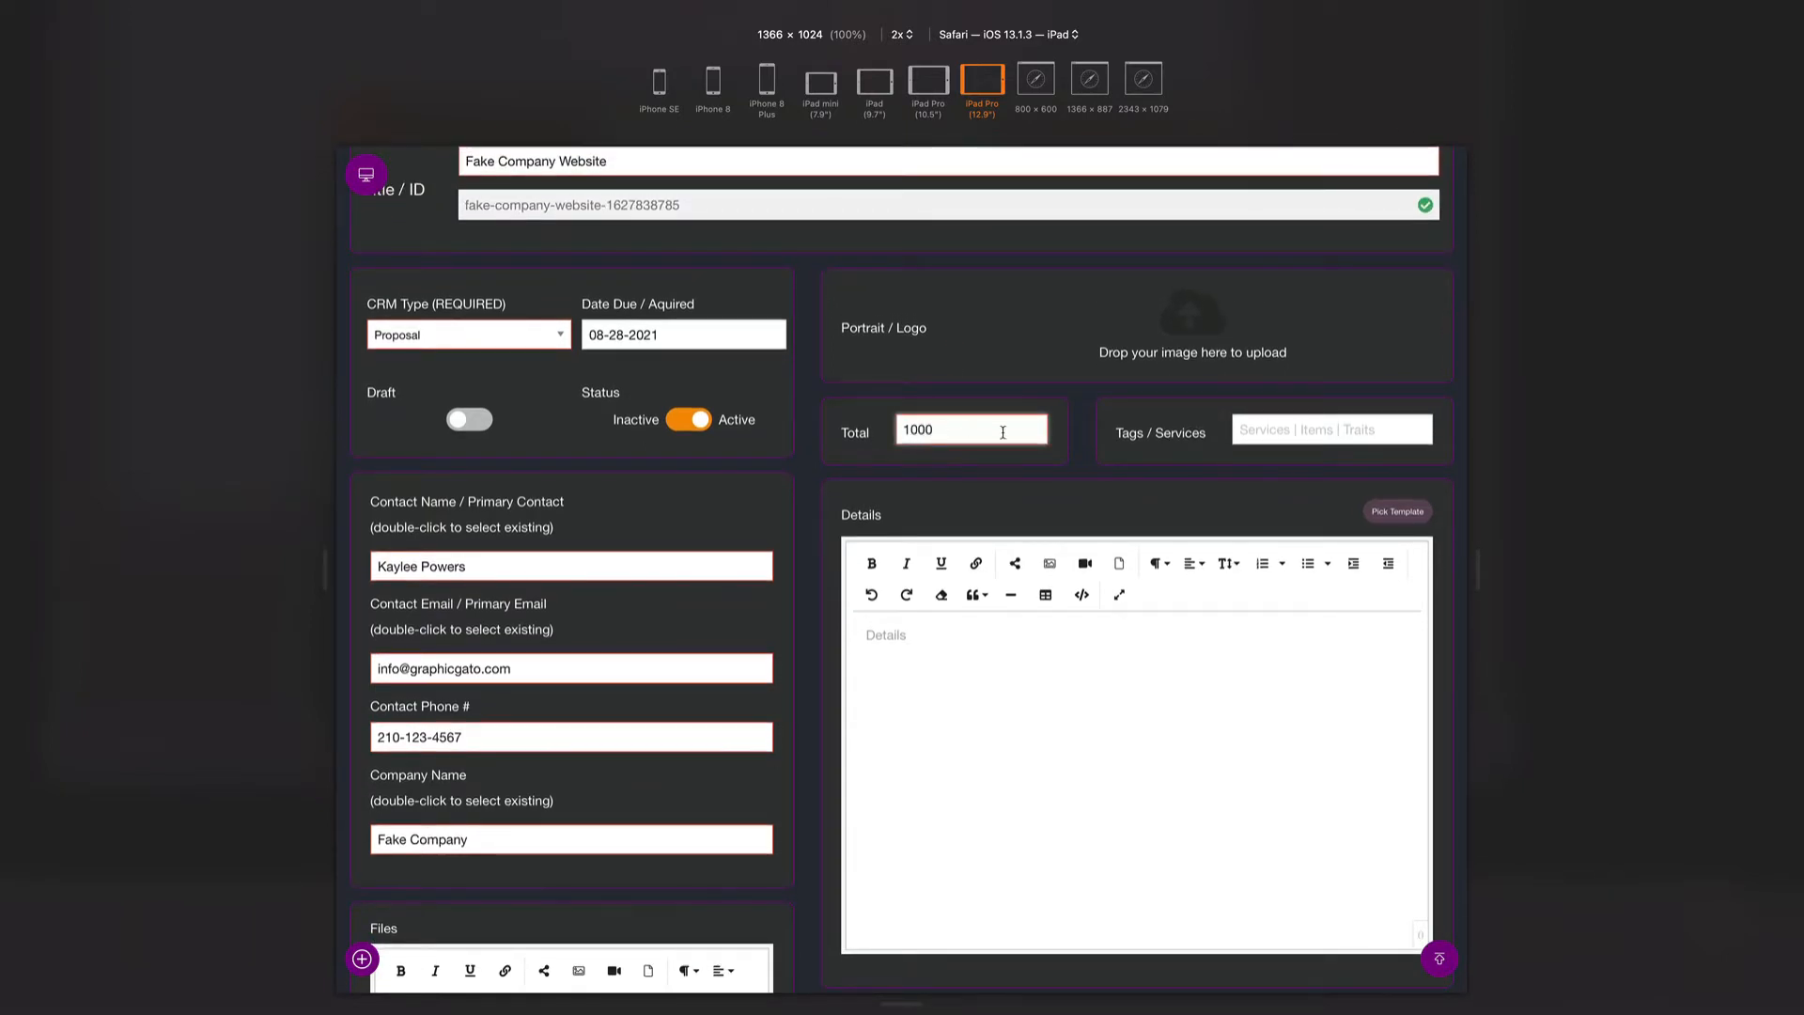
pyautogui.click(1278, 431)
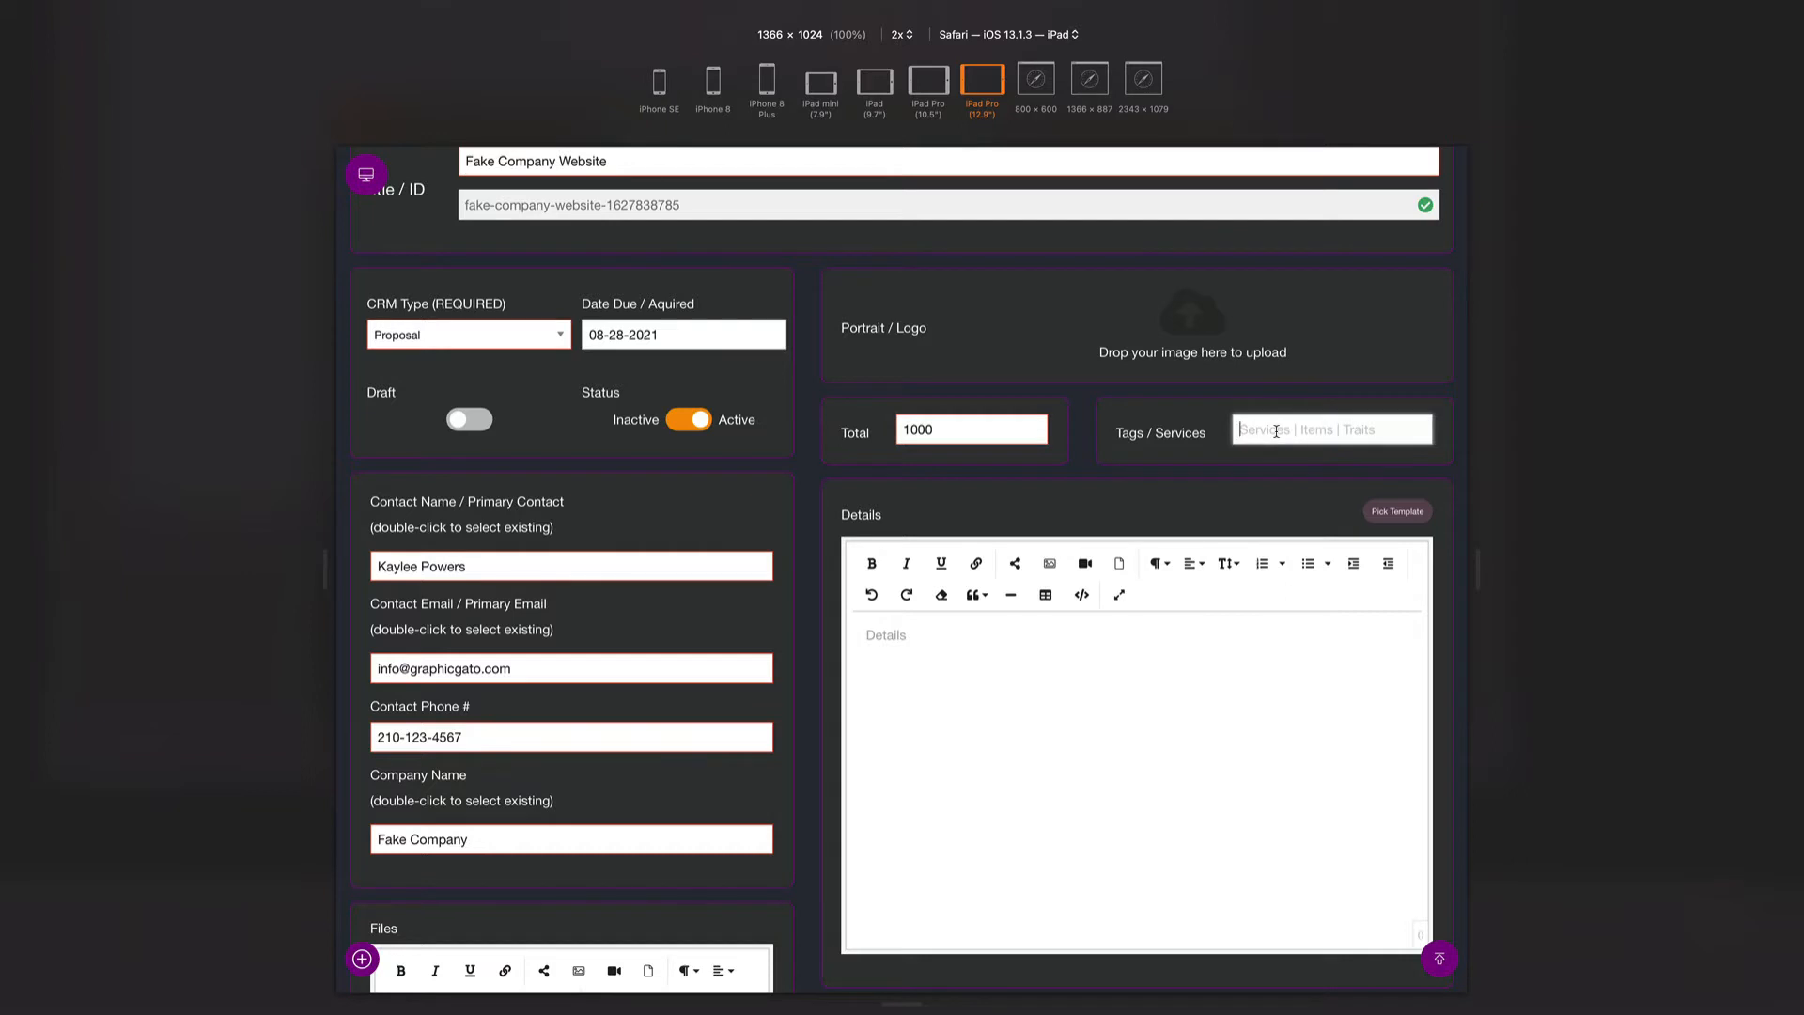
pyautogui.write('Website')
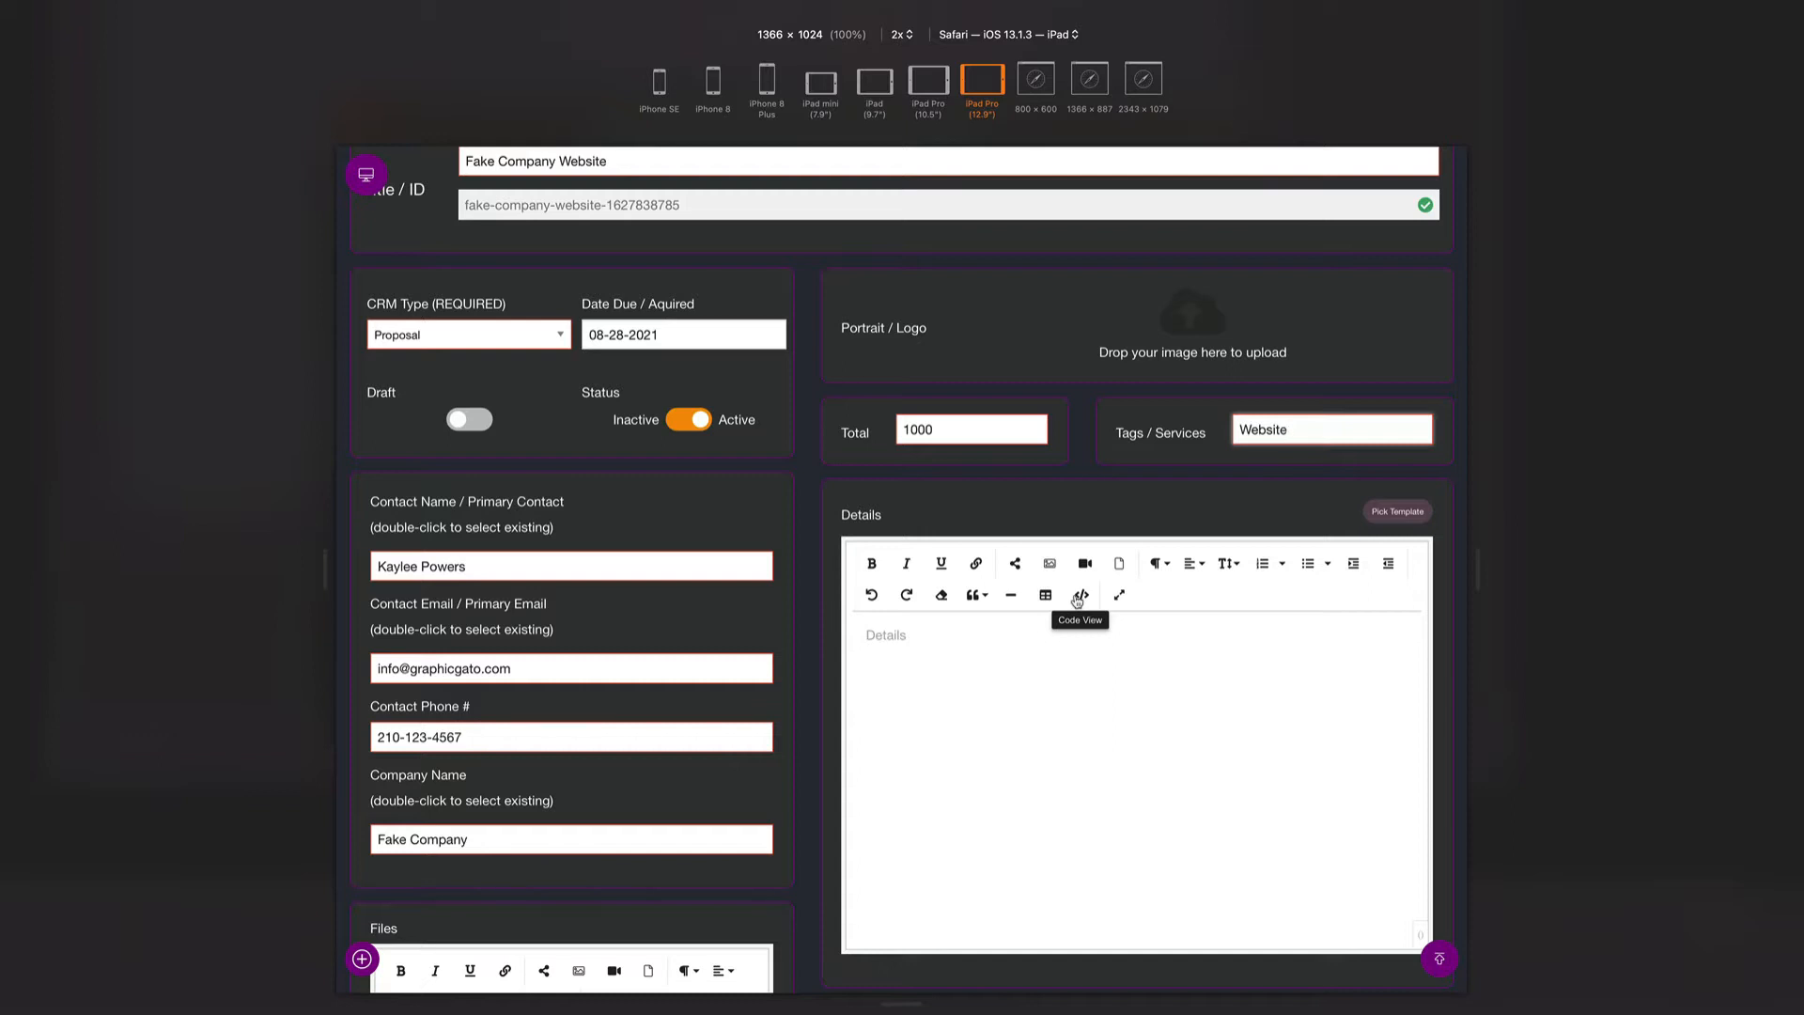
pyautogui.scroll(-2, 981, 697)
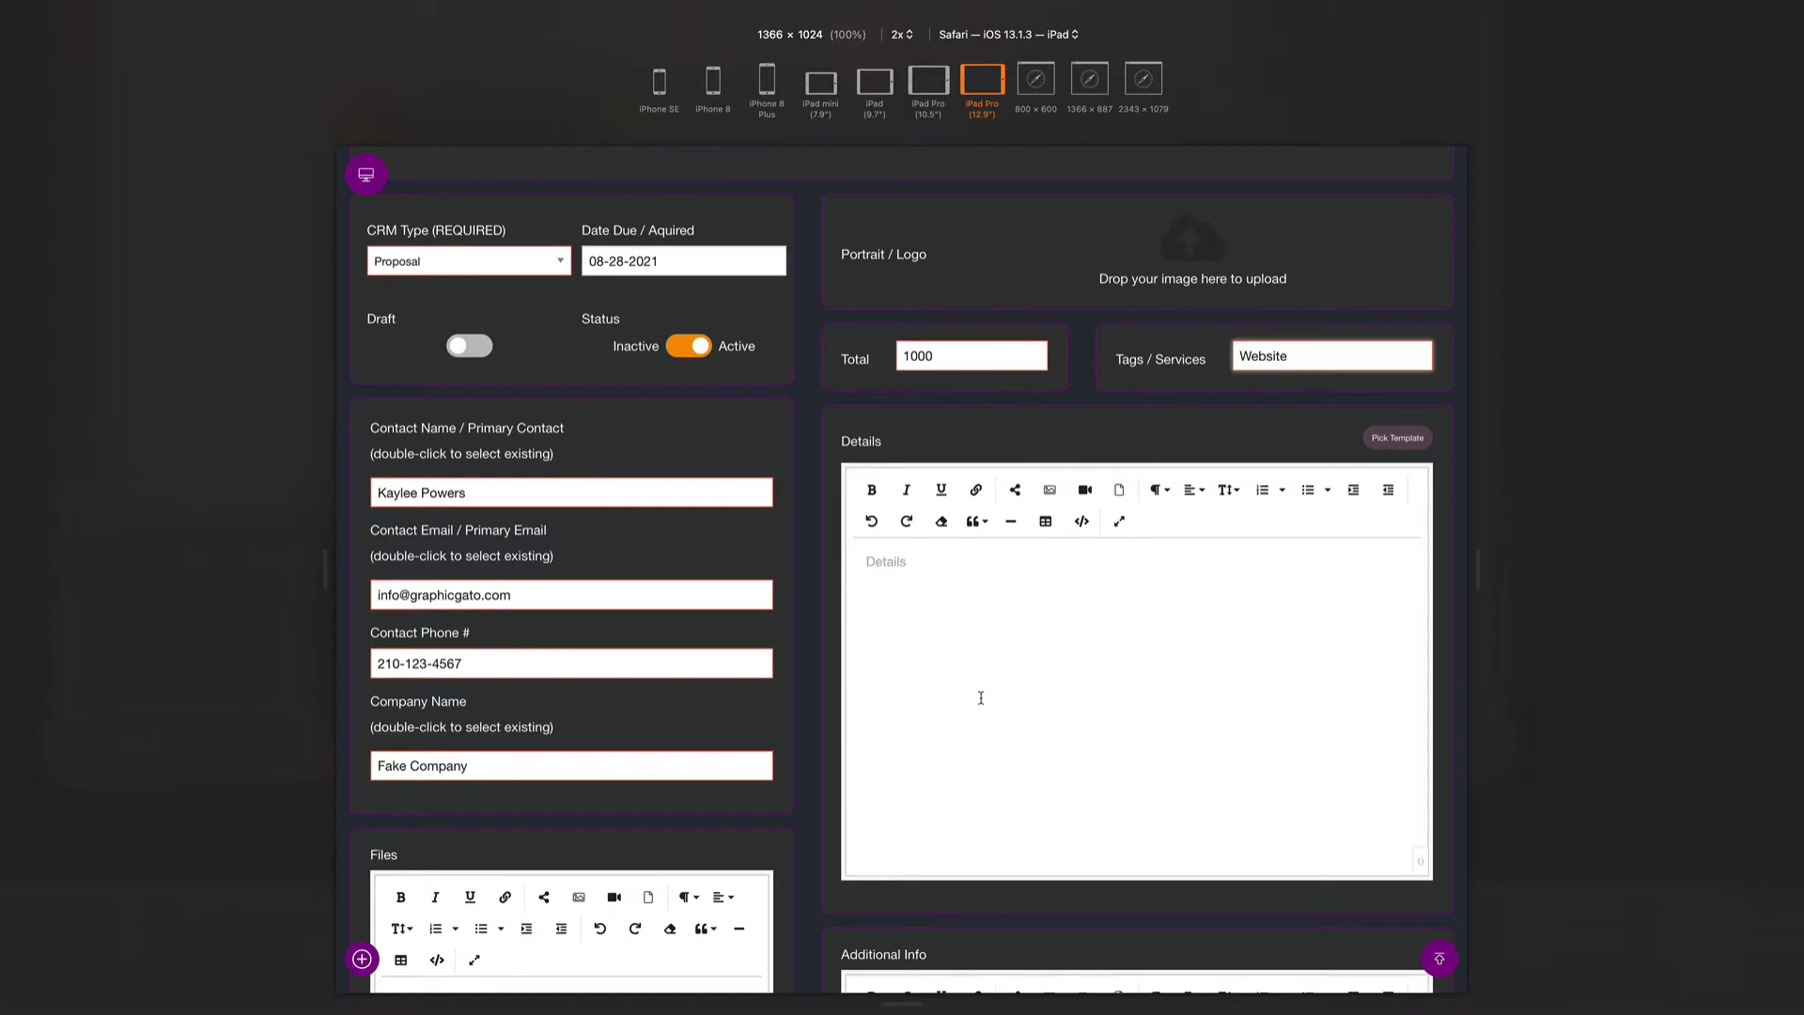
pyautogui.click(982, 697)
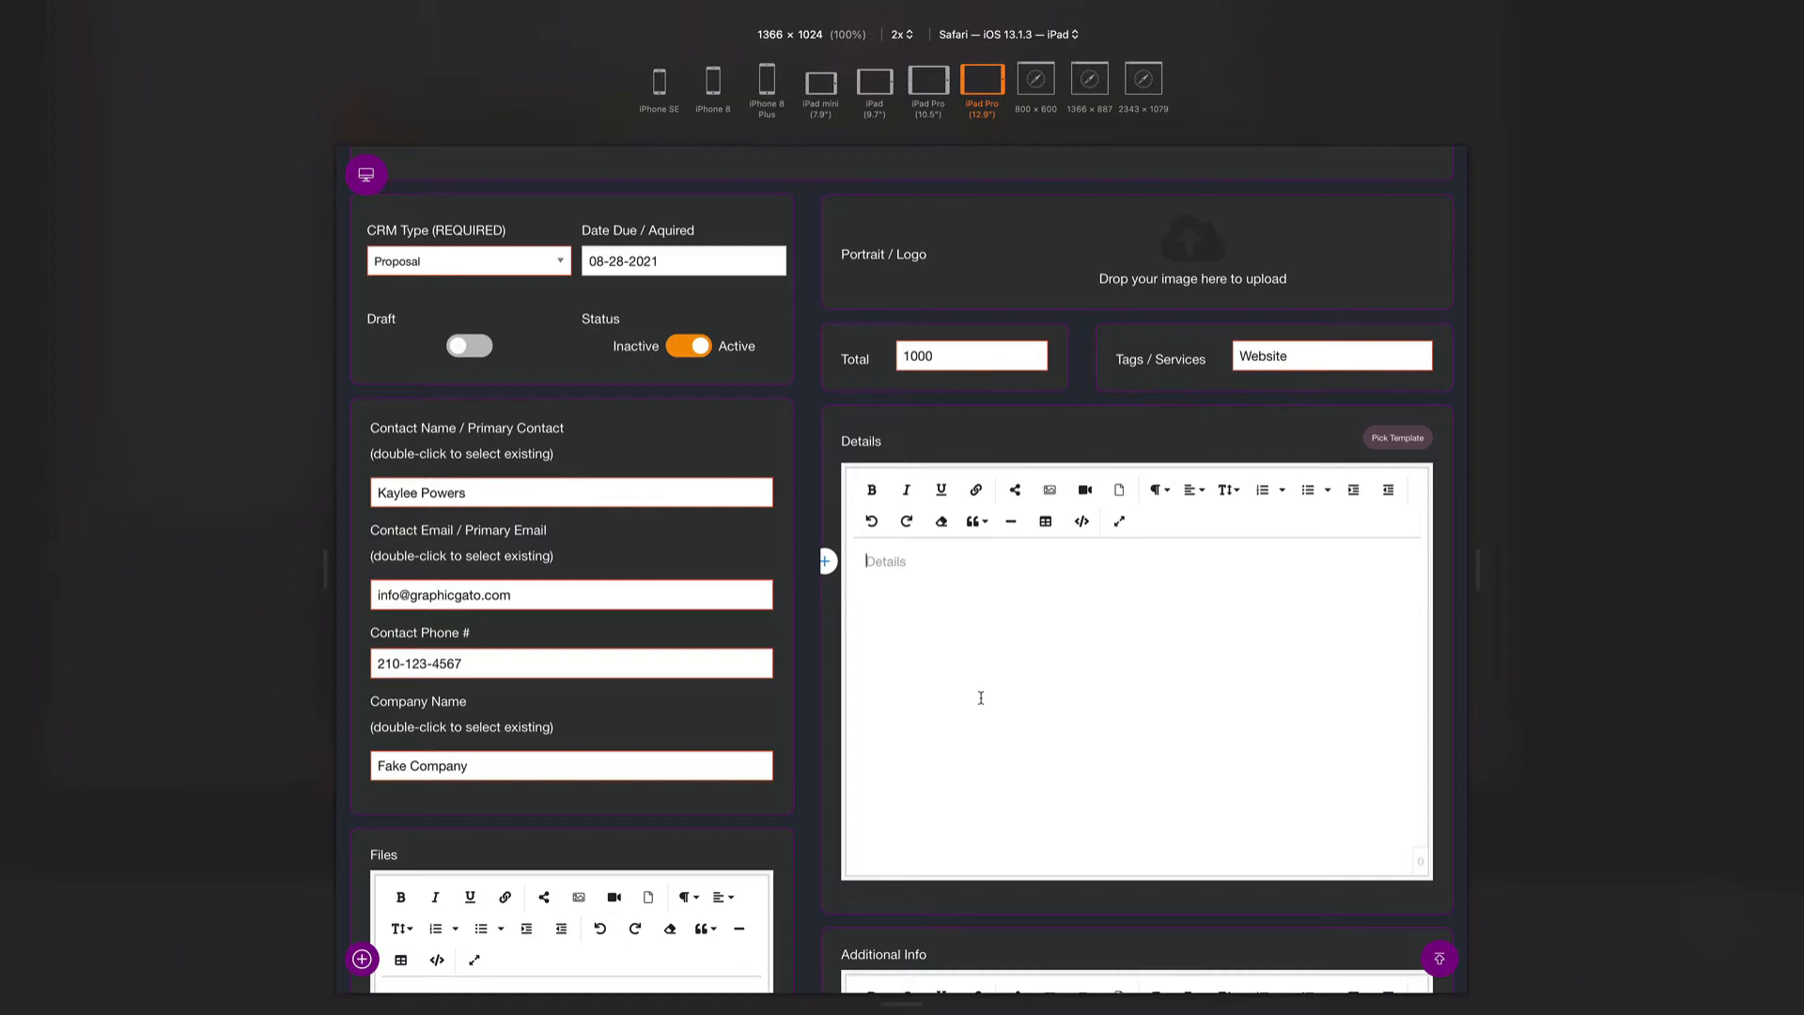
# - Add the Heading 2 title 'New Proposal for Fake Company' in Details
pyautogui.click(1158, 490)
pyautogui.click(1180, 638)
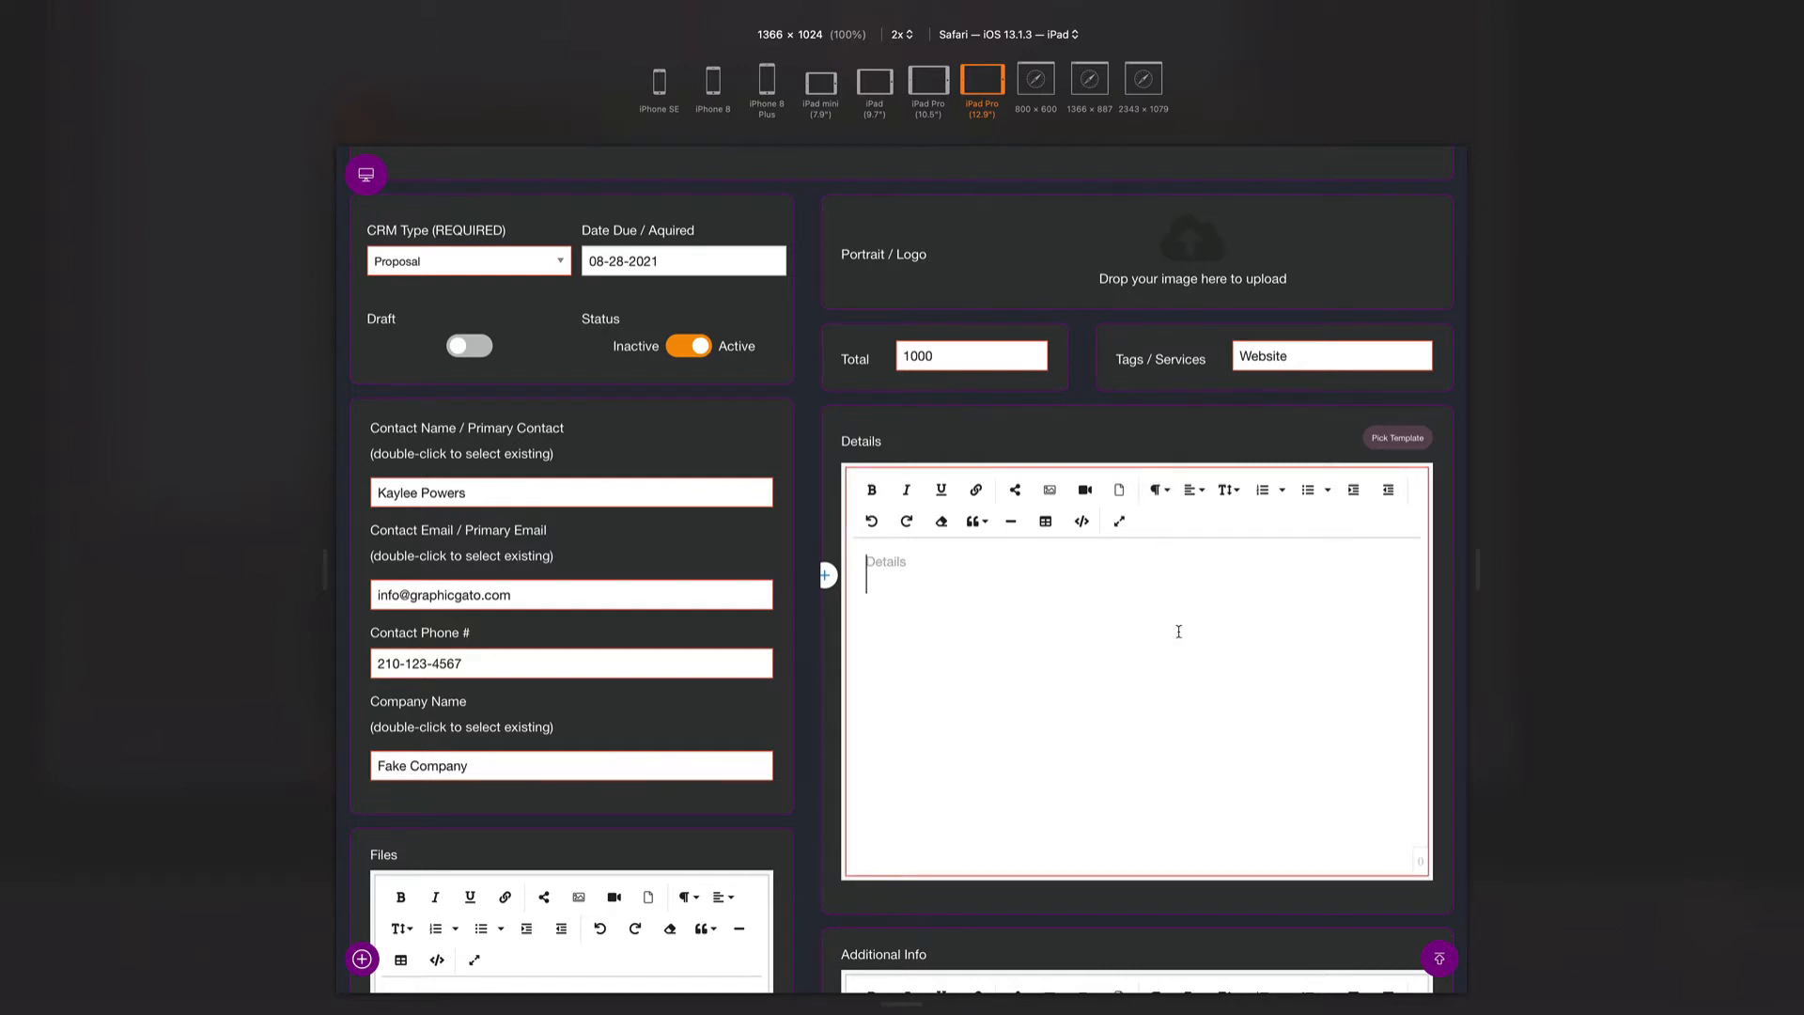
pyautogui.write('New Pro')
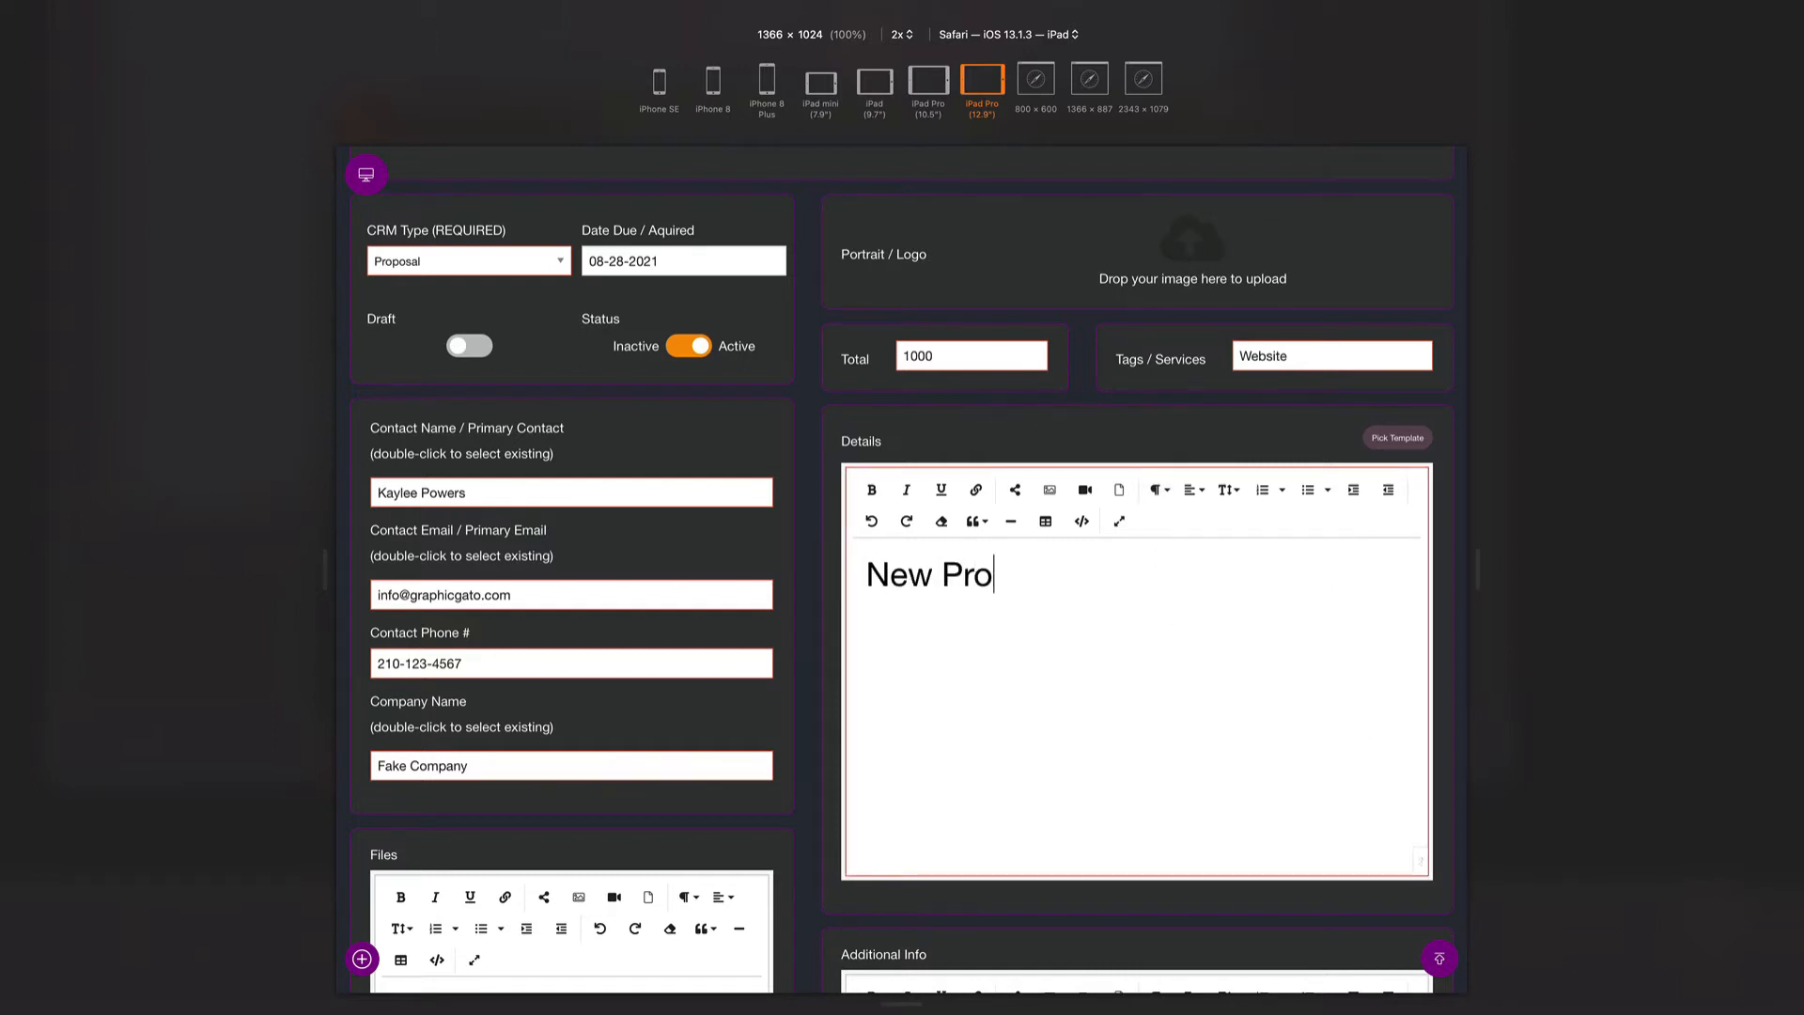
pyautogui.write('posal for ')
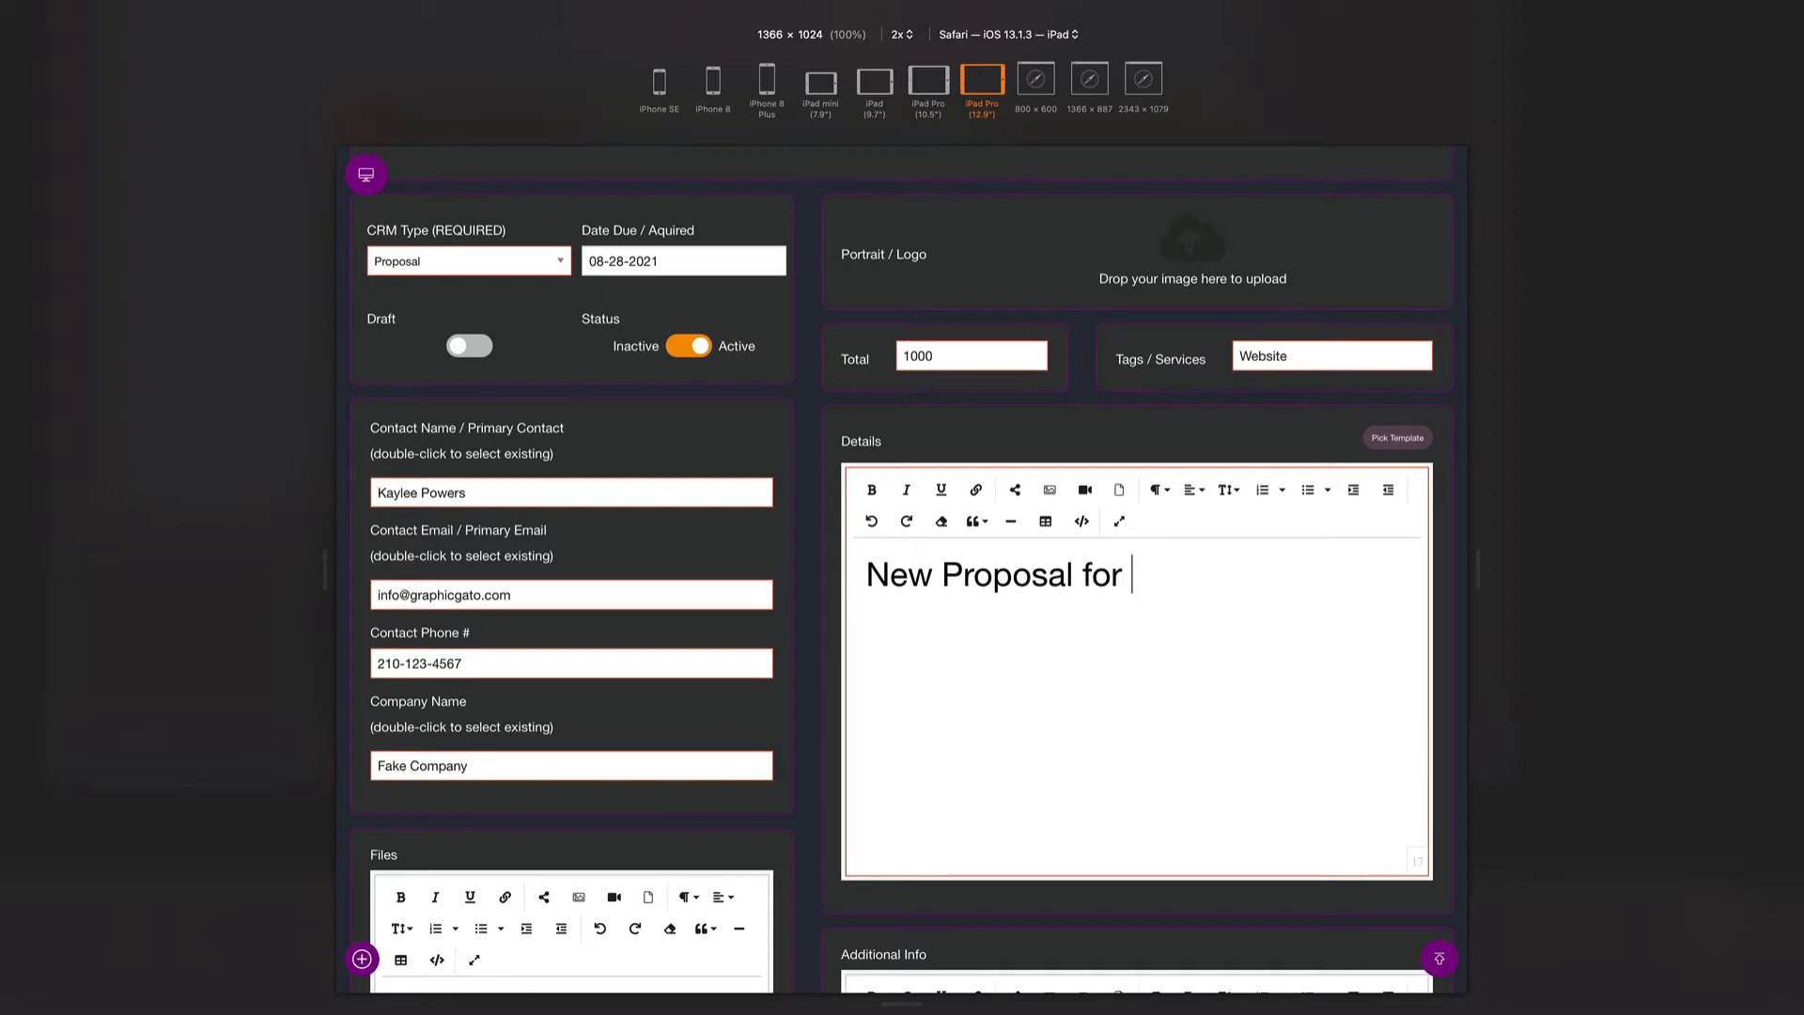
pyautogui.write('Fake Company')
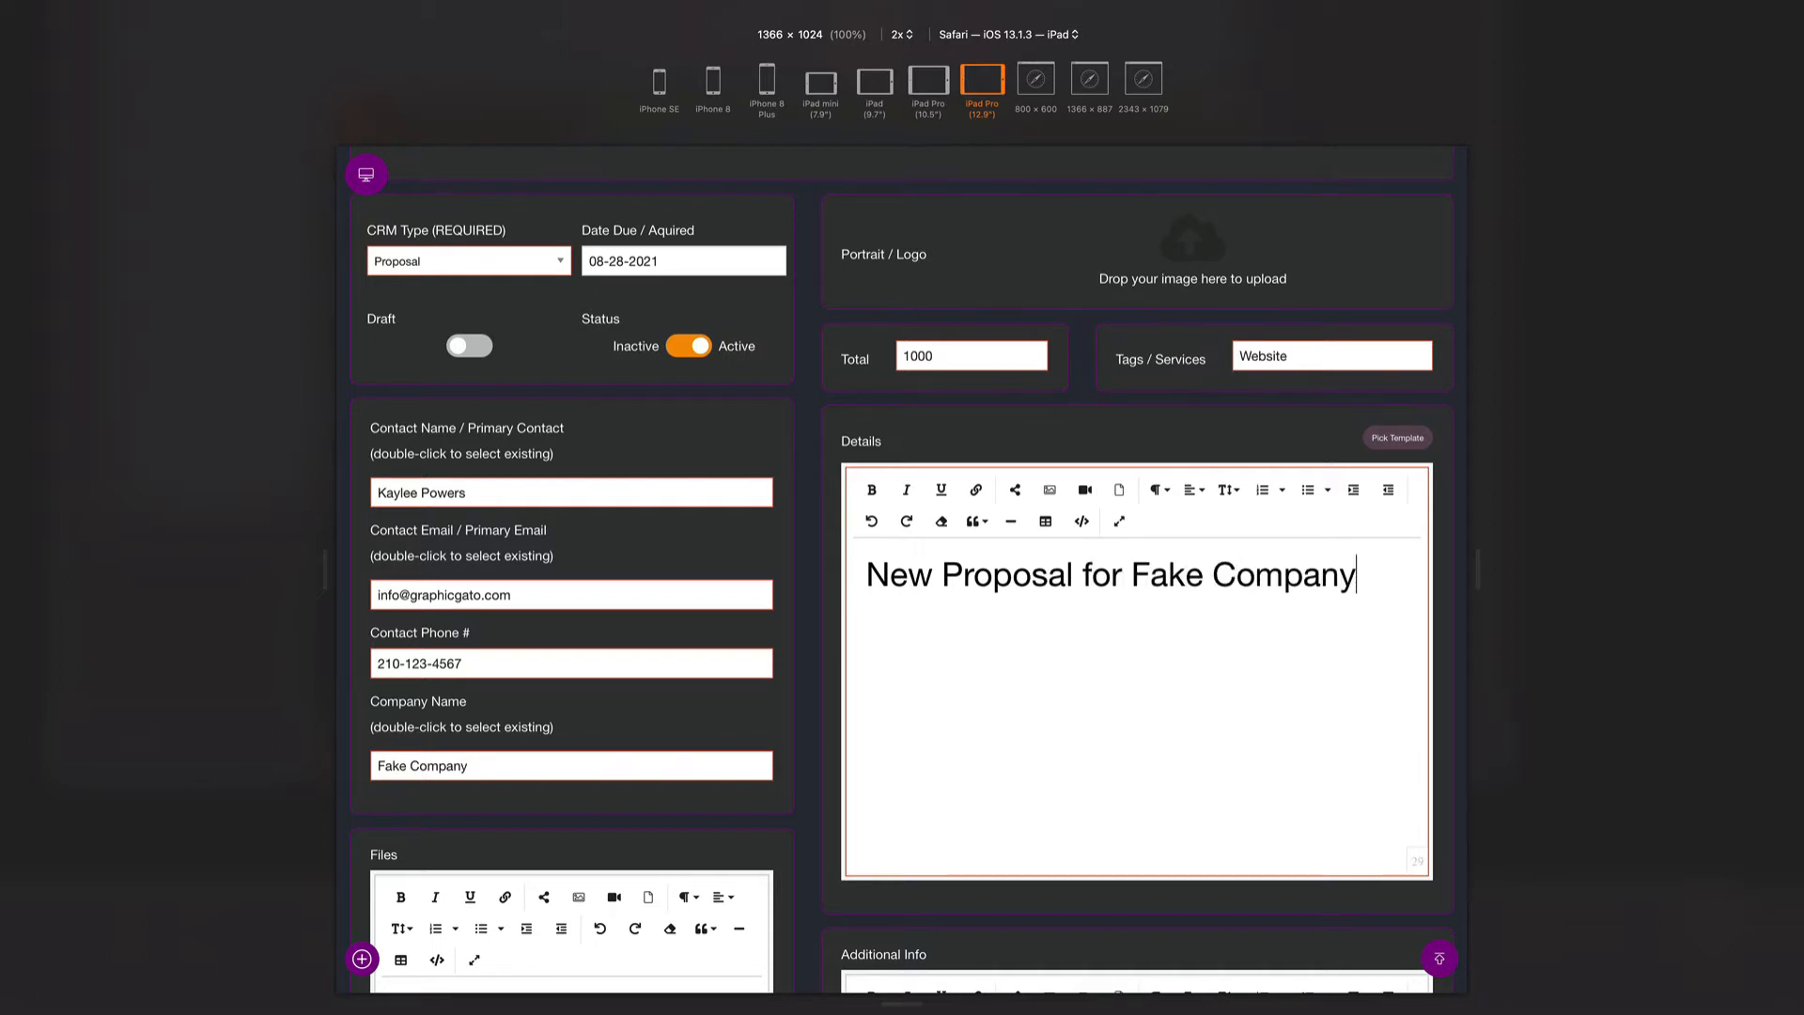
pyautogui.press('Return')
# - Add a Heading 4 'Attention:' line with the contact's name, followed by a body paragraph
pyautogui.click(1157, 489)
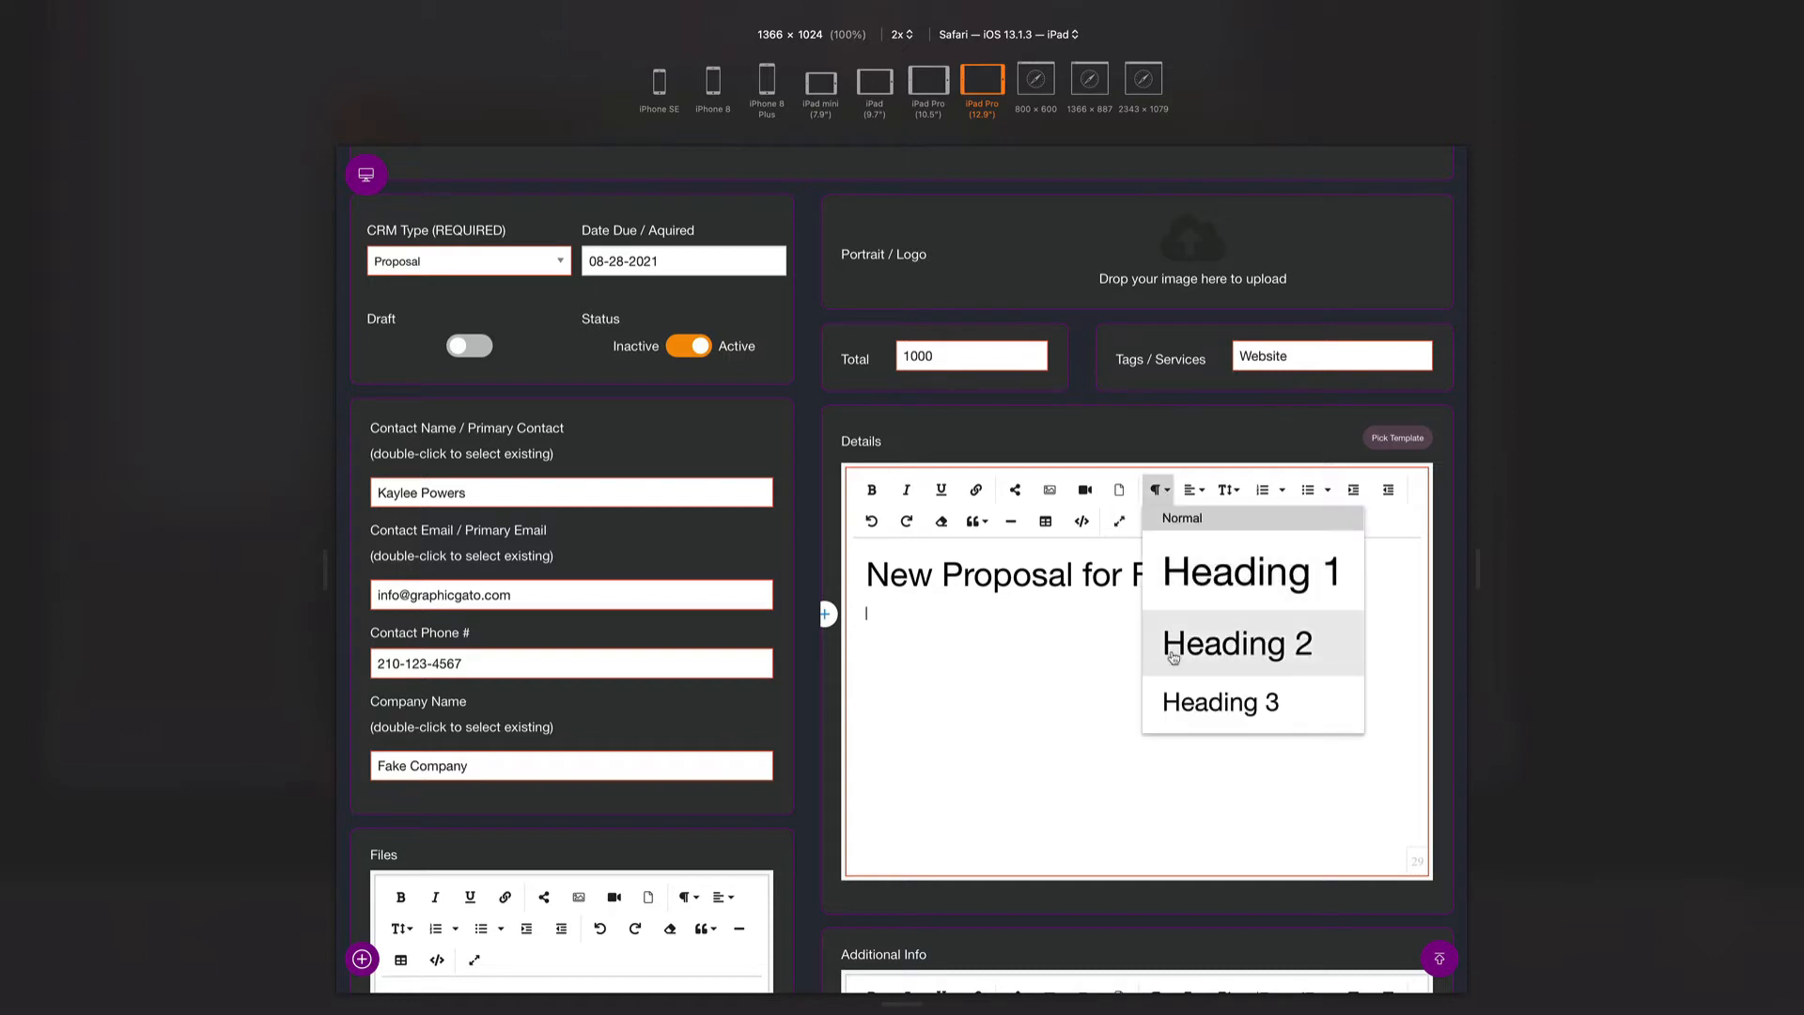
pyautogui.scroll(-2, 1189, 663)
pyautogui.click(1188, 706)
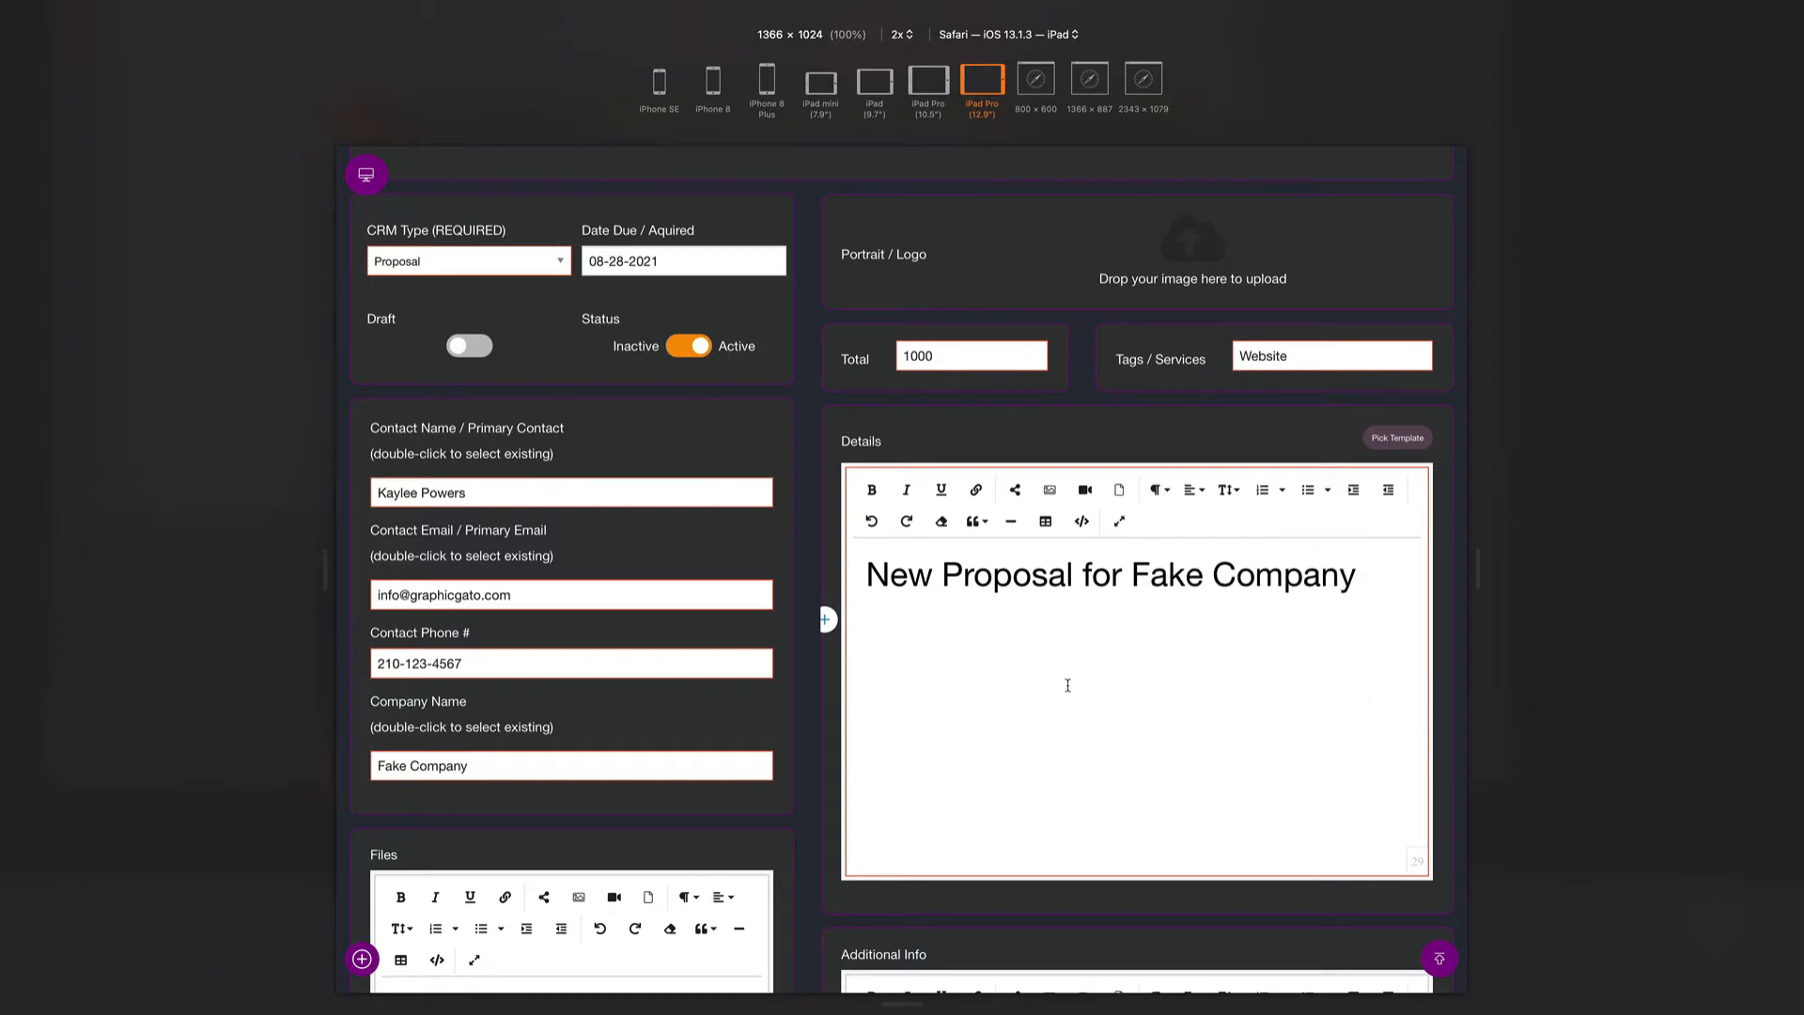
pyautogui.write('Attention:')
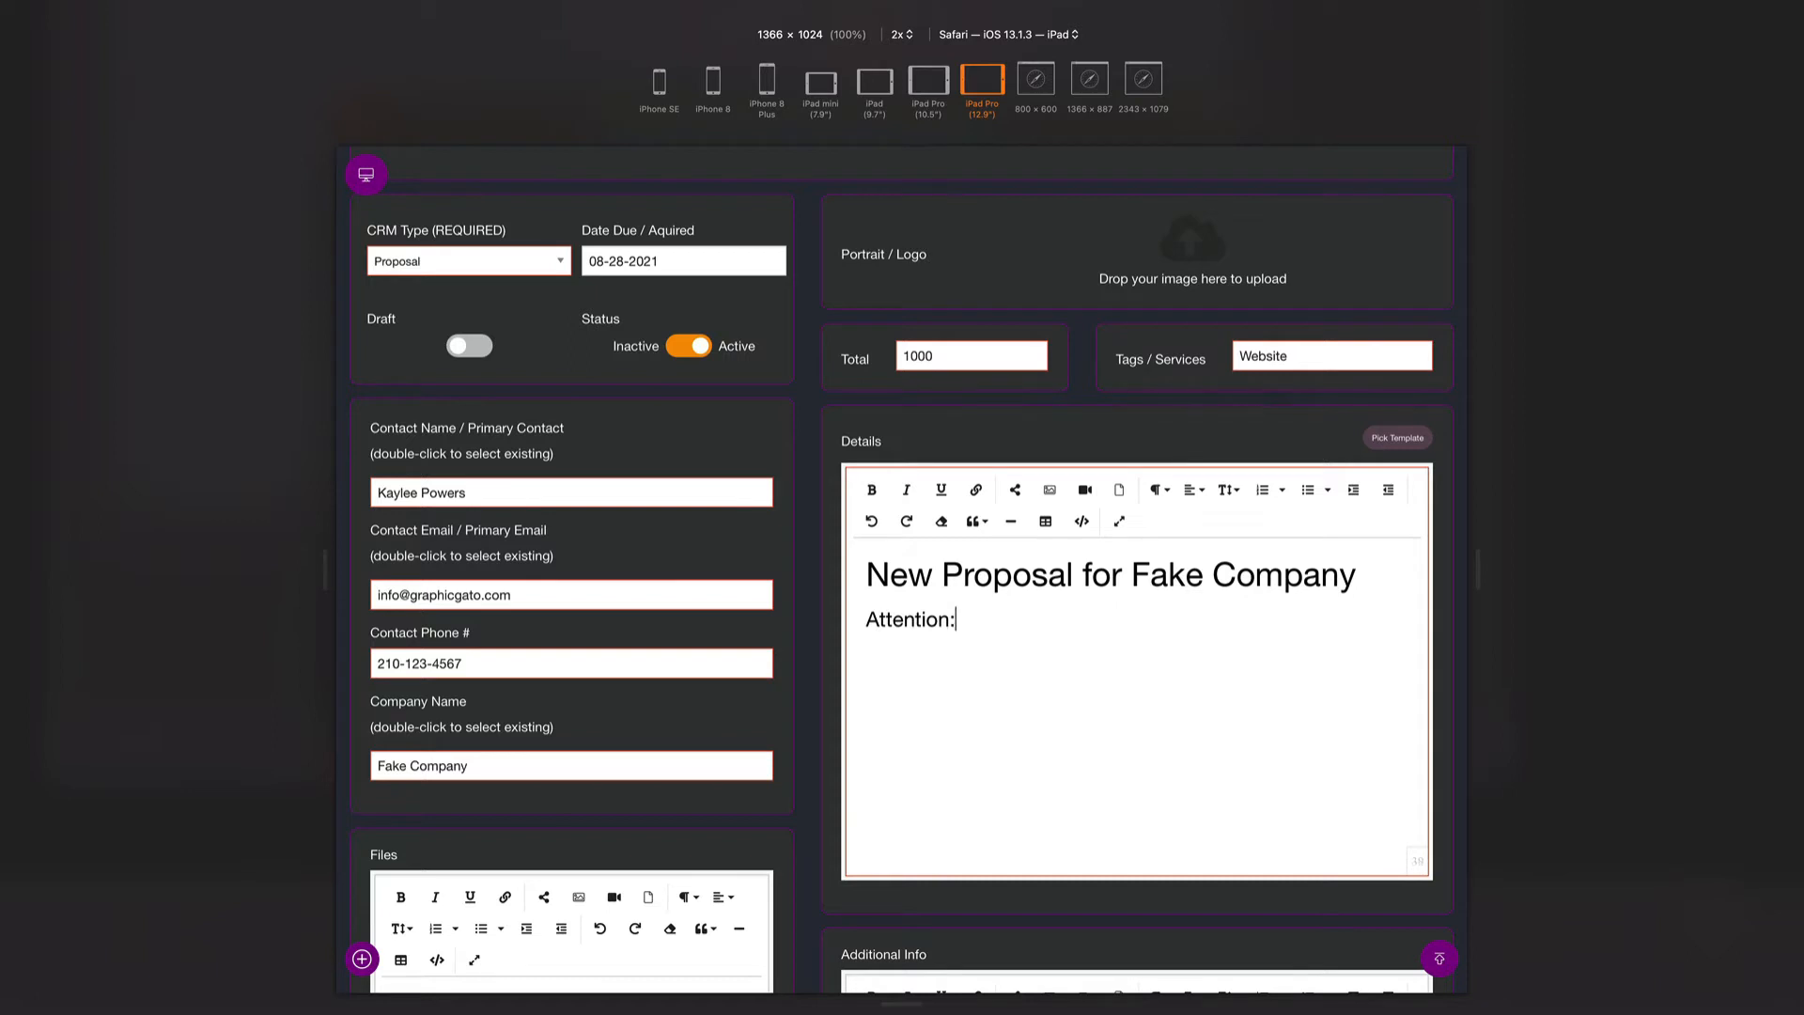
pyautogui.press('Return')
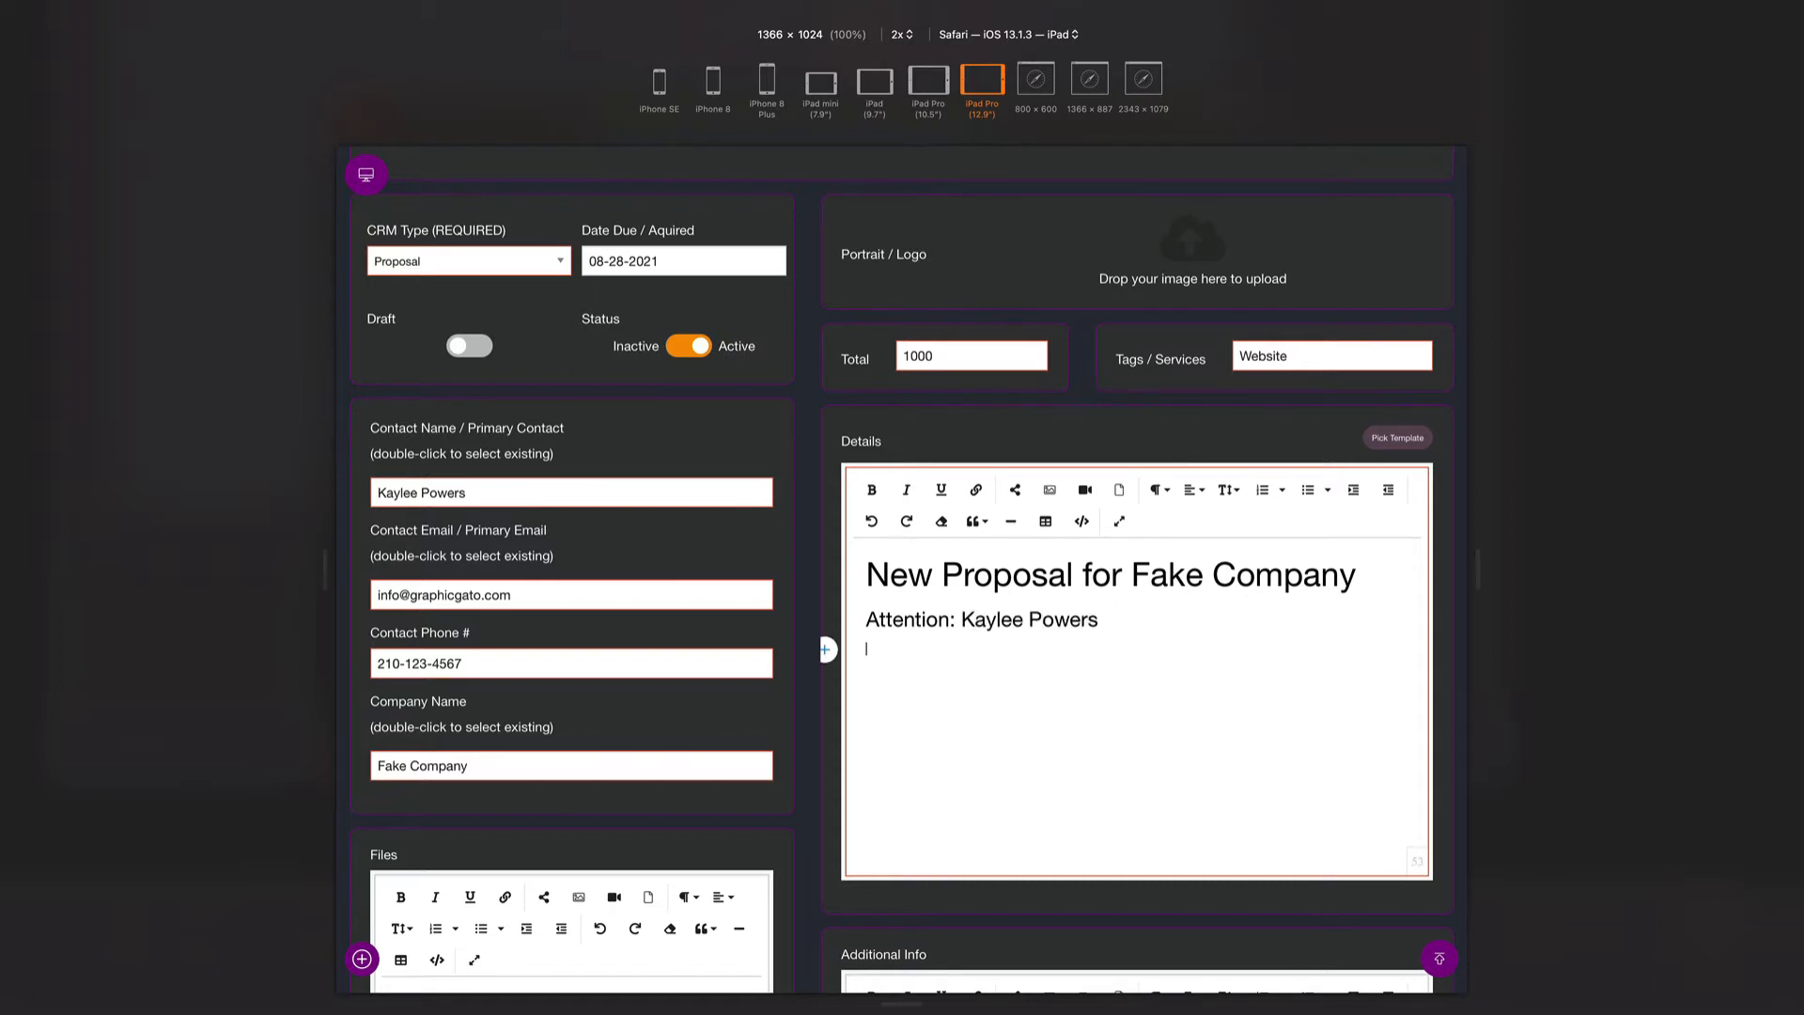
pyautogui.write("Hey, you're not permitted in there. It's restricted. You'll be deactivated for sure.. Don't call me a mindless philosopher, you overweight glob of grease! Now come out before somebody sees you. Secret mission? What plans? What are you talking about? I'm not getting in there! I'm going to regret this. There goes another one. Hold your fire. There are no life forms. It must have been short-circuited. That's funny, the damage doesn't look as bad from out here. Are you sure this things safe?")
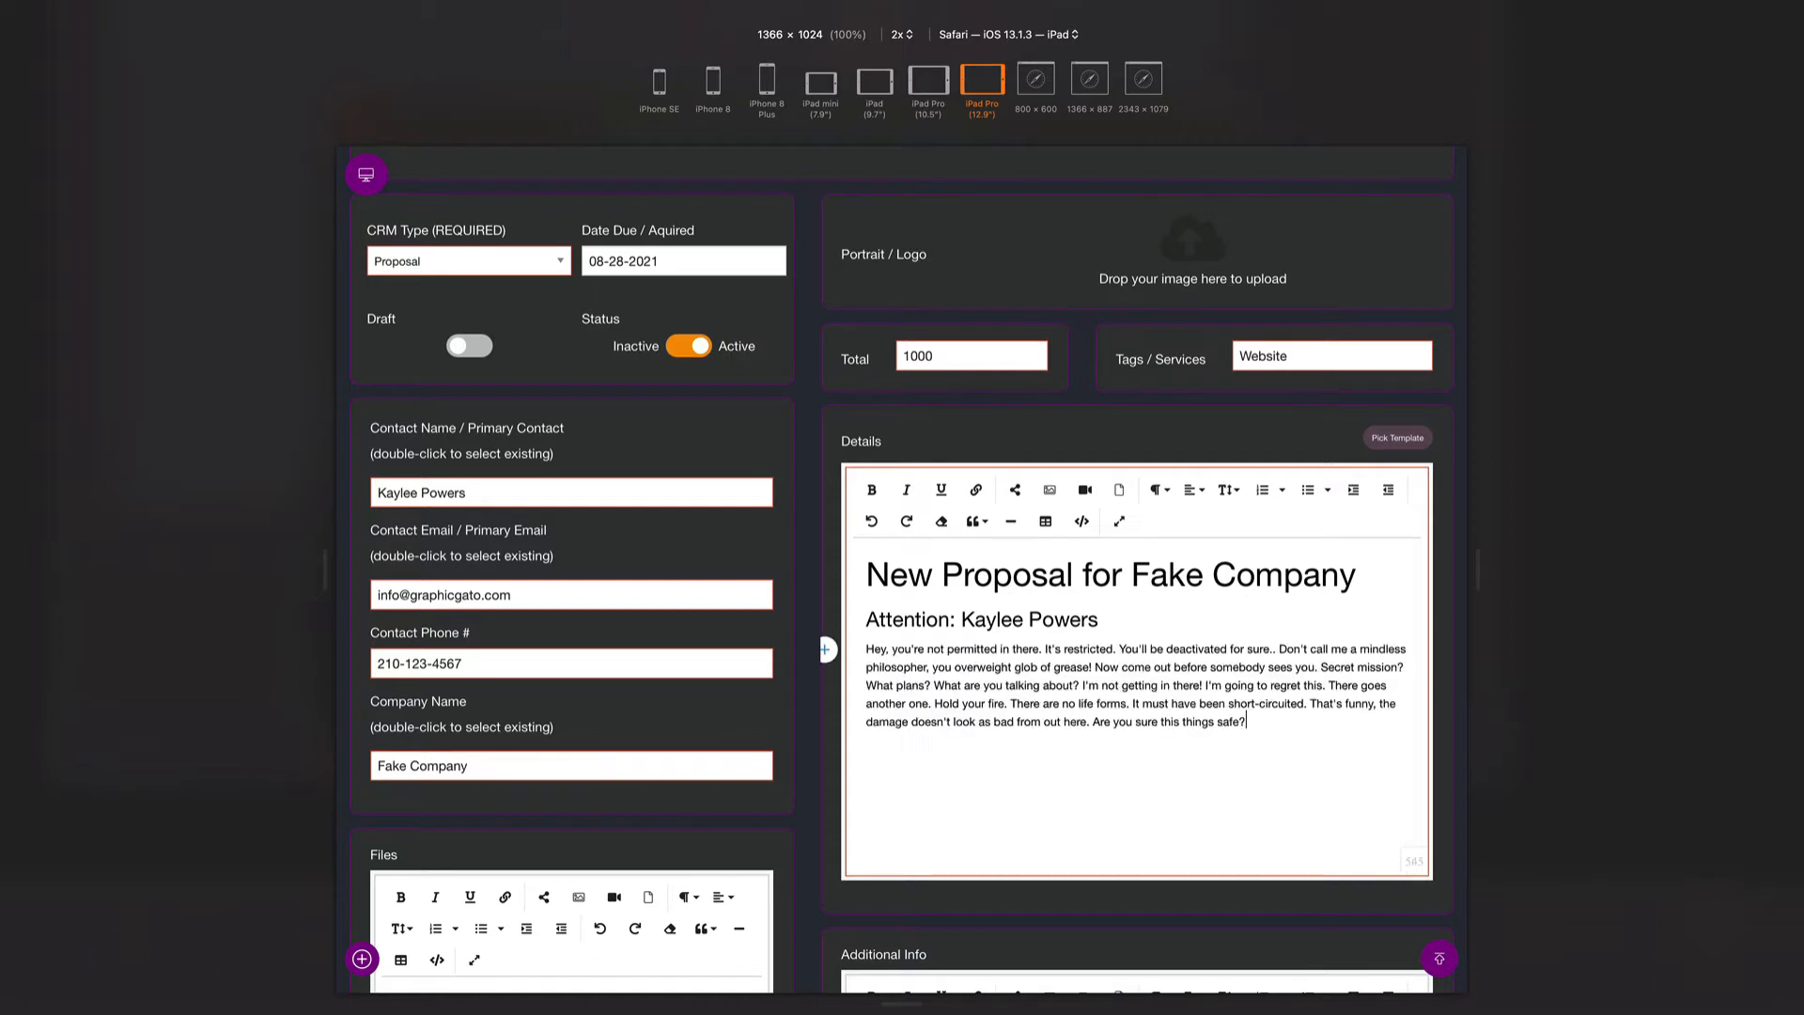
pyautogui.write('o')
pyautogui.write("Hey, you're not permitted in there. It's restricted. You'll be deactivated for sure.. Don't call me a mindless philosopher, you overweight glob of grease! Now come out before somebody sees you. Secret mission? What plans? What are you talking about? I'm not getting in there! I'm going to regret this. There goes another one. Hold your fire. There are no life forms. It must have been short-circuited. That's funny, the damage doesn't look as bad from out here. Are you sure this things safe?")
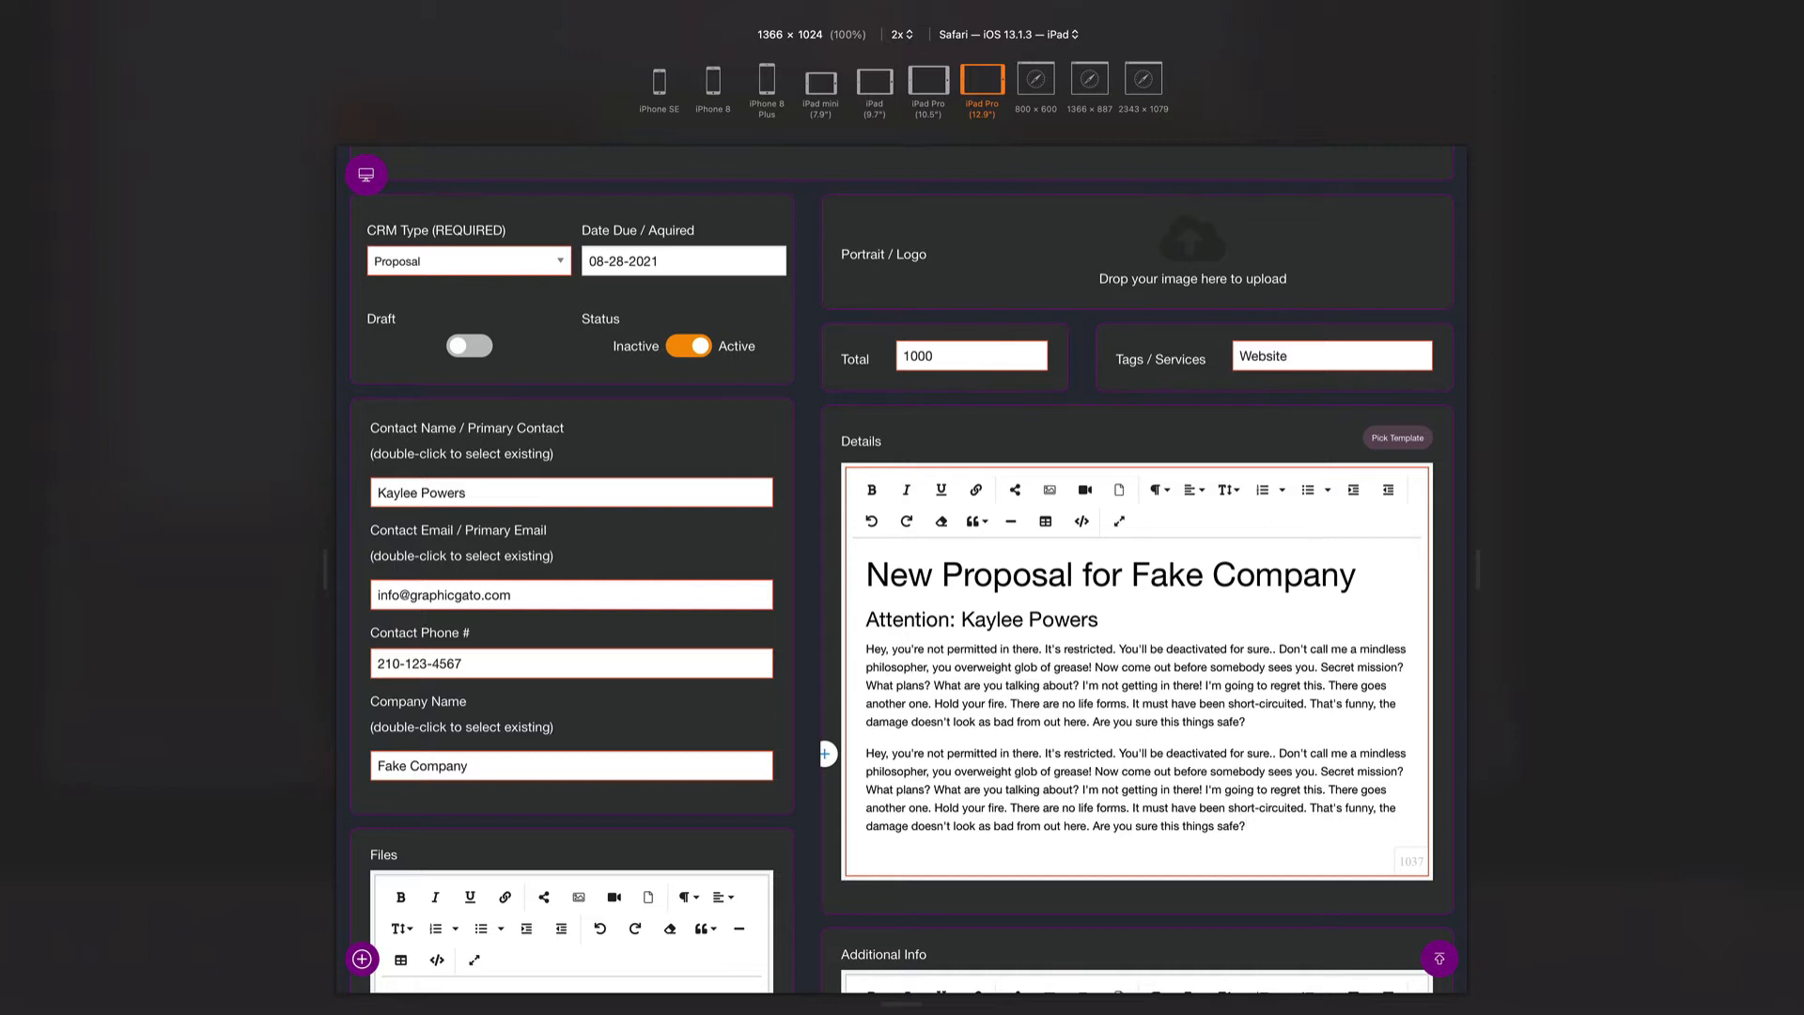
# - Select all the Details text and delete it, leaving the editor empty
pyautogui.press('super+a')
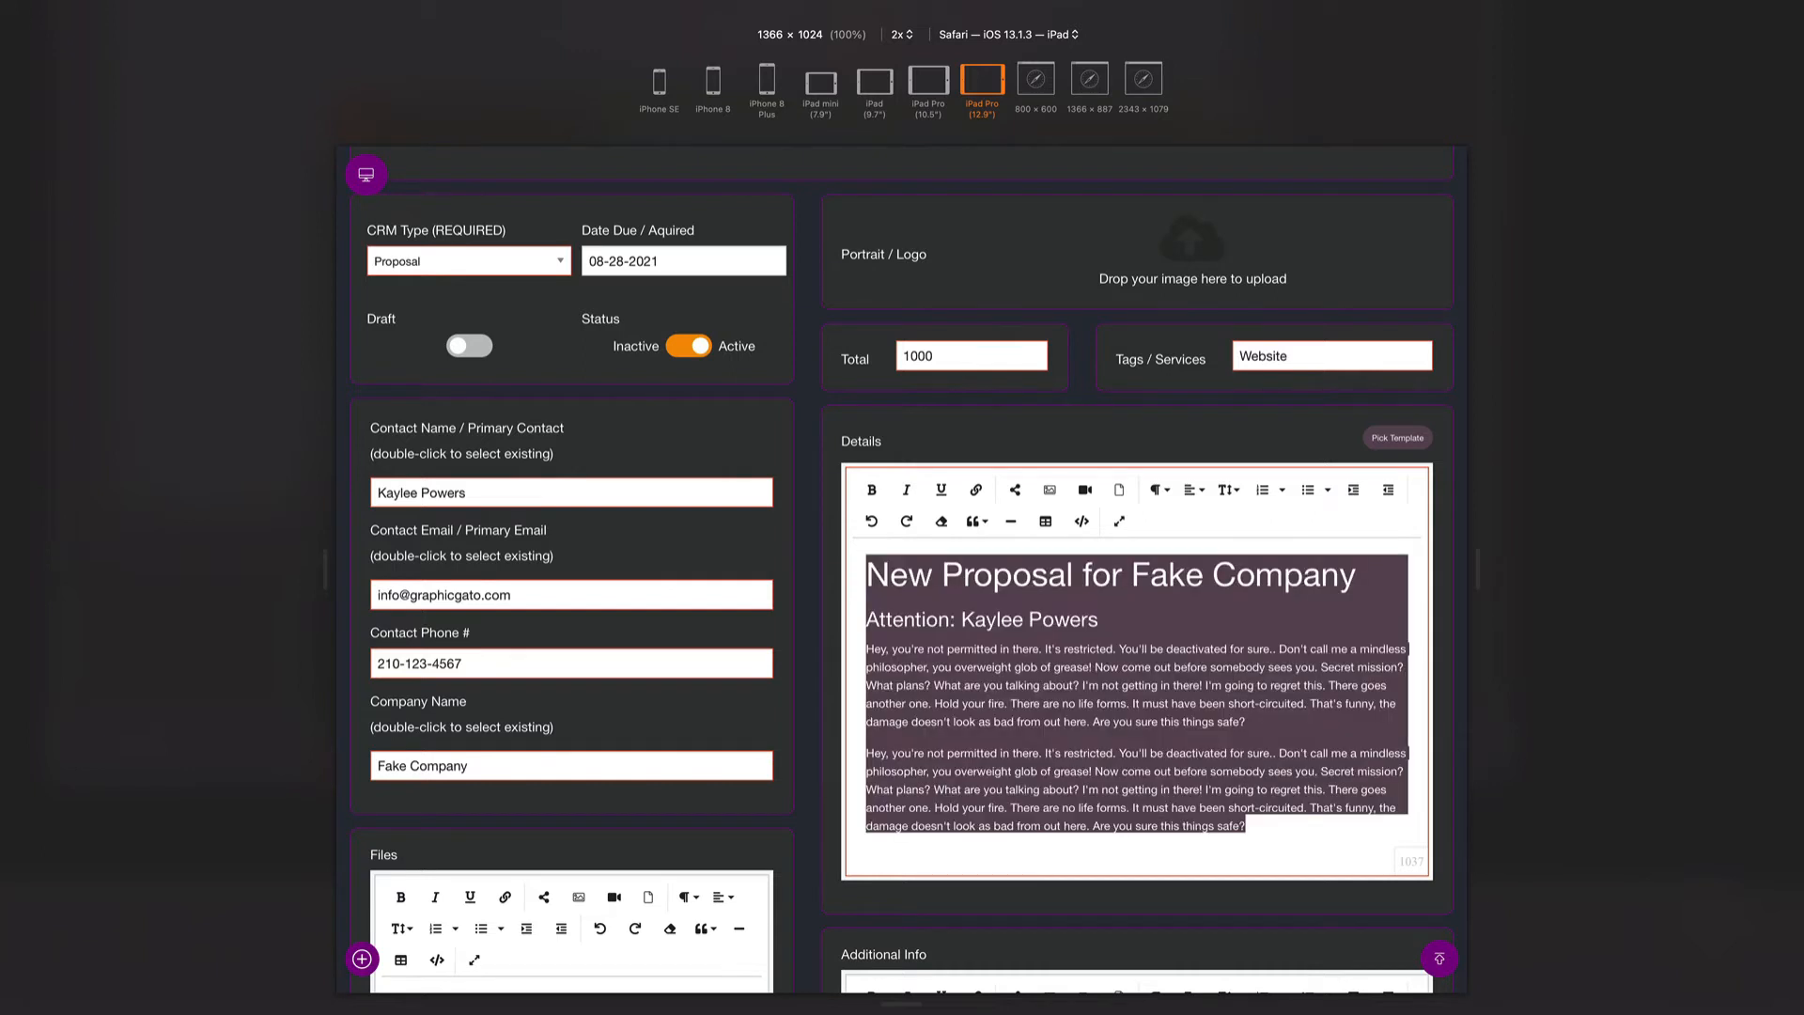
pyautogui.press('BackSpace')
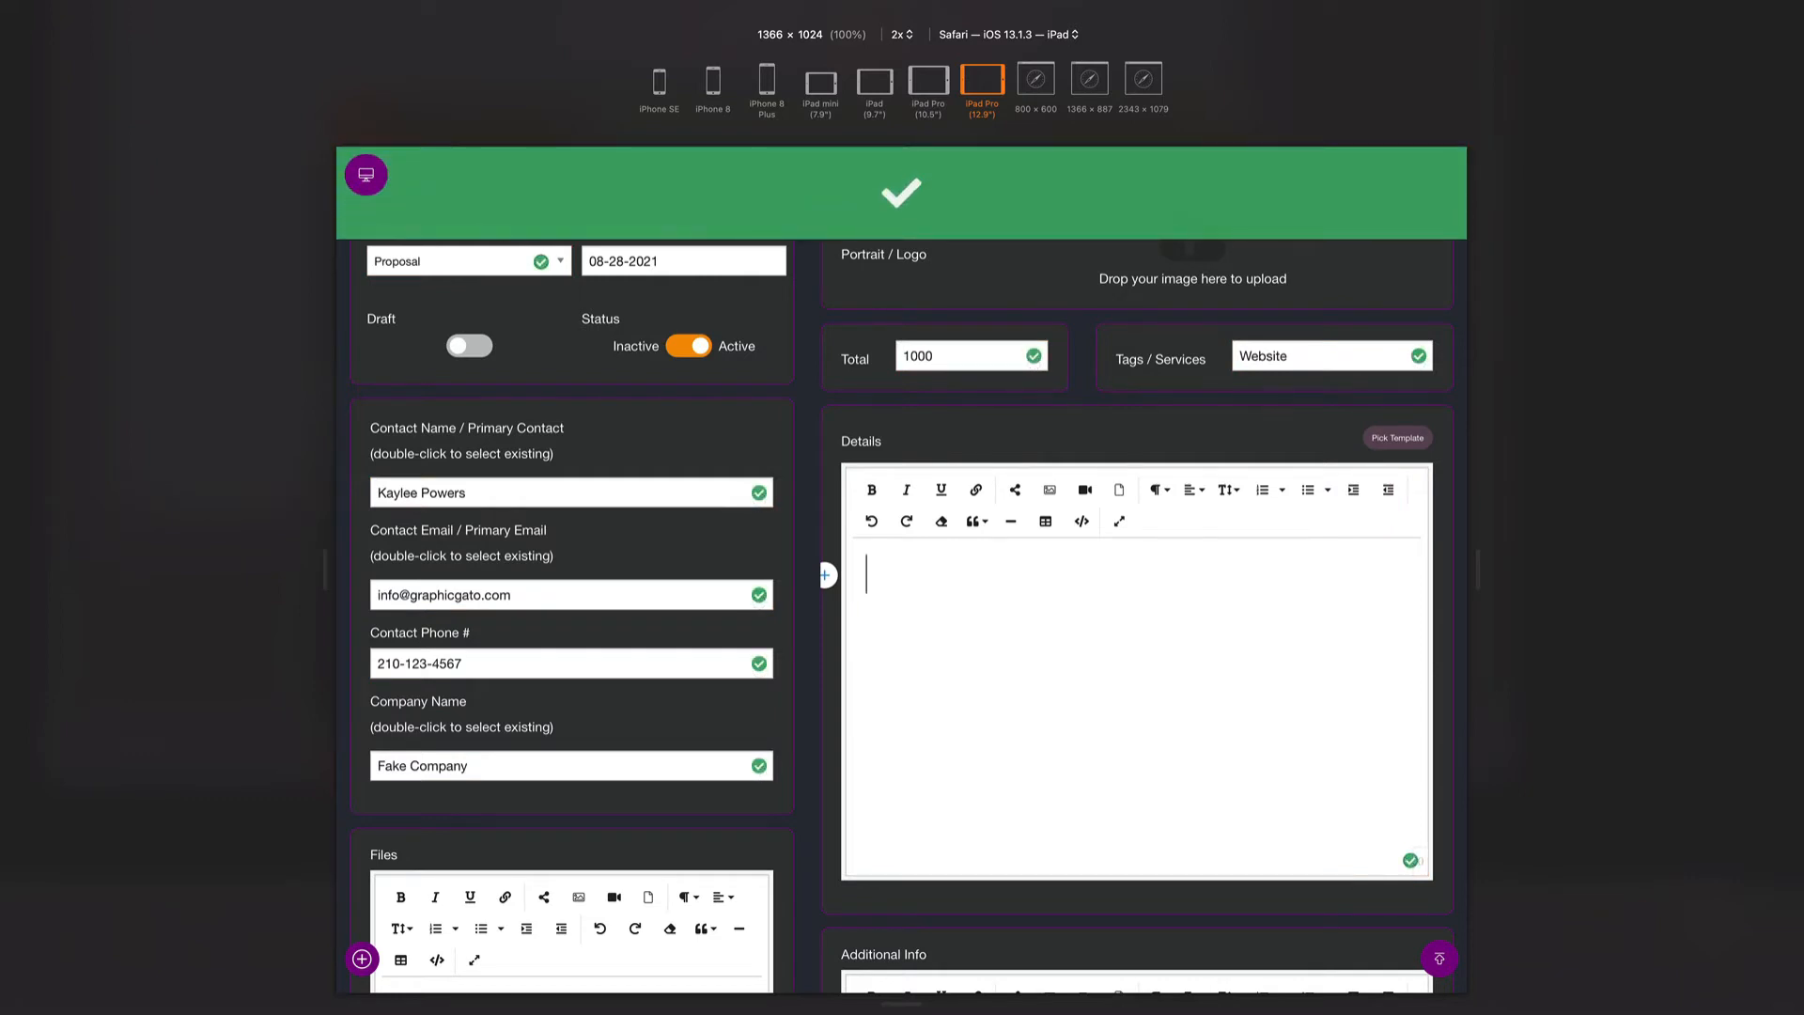
pyautogui.scroll(3, 752, 439)
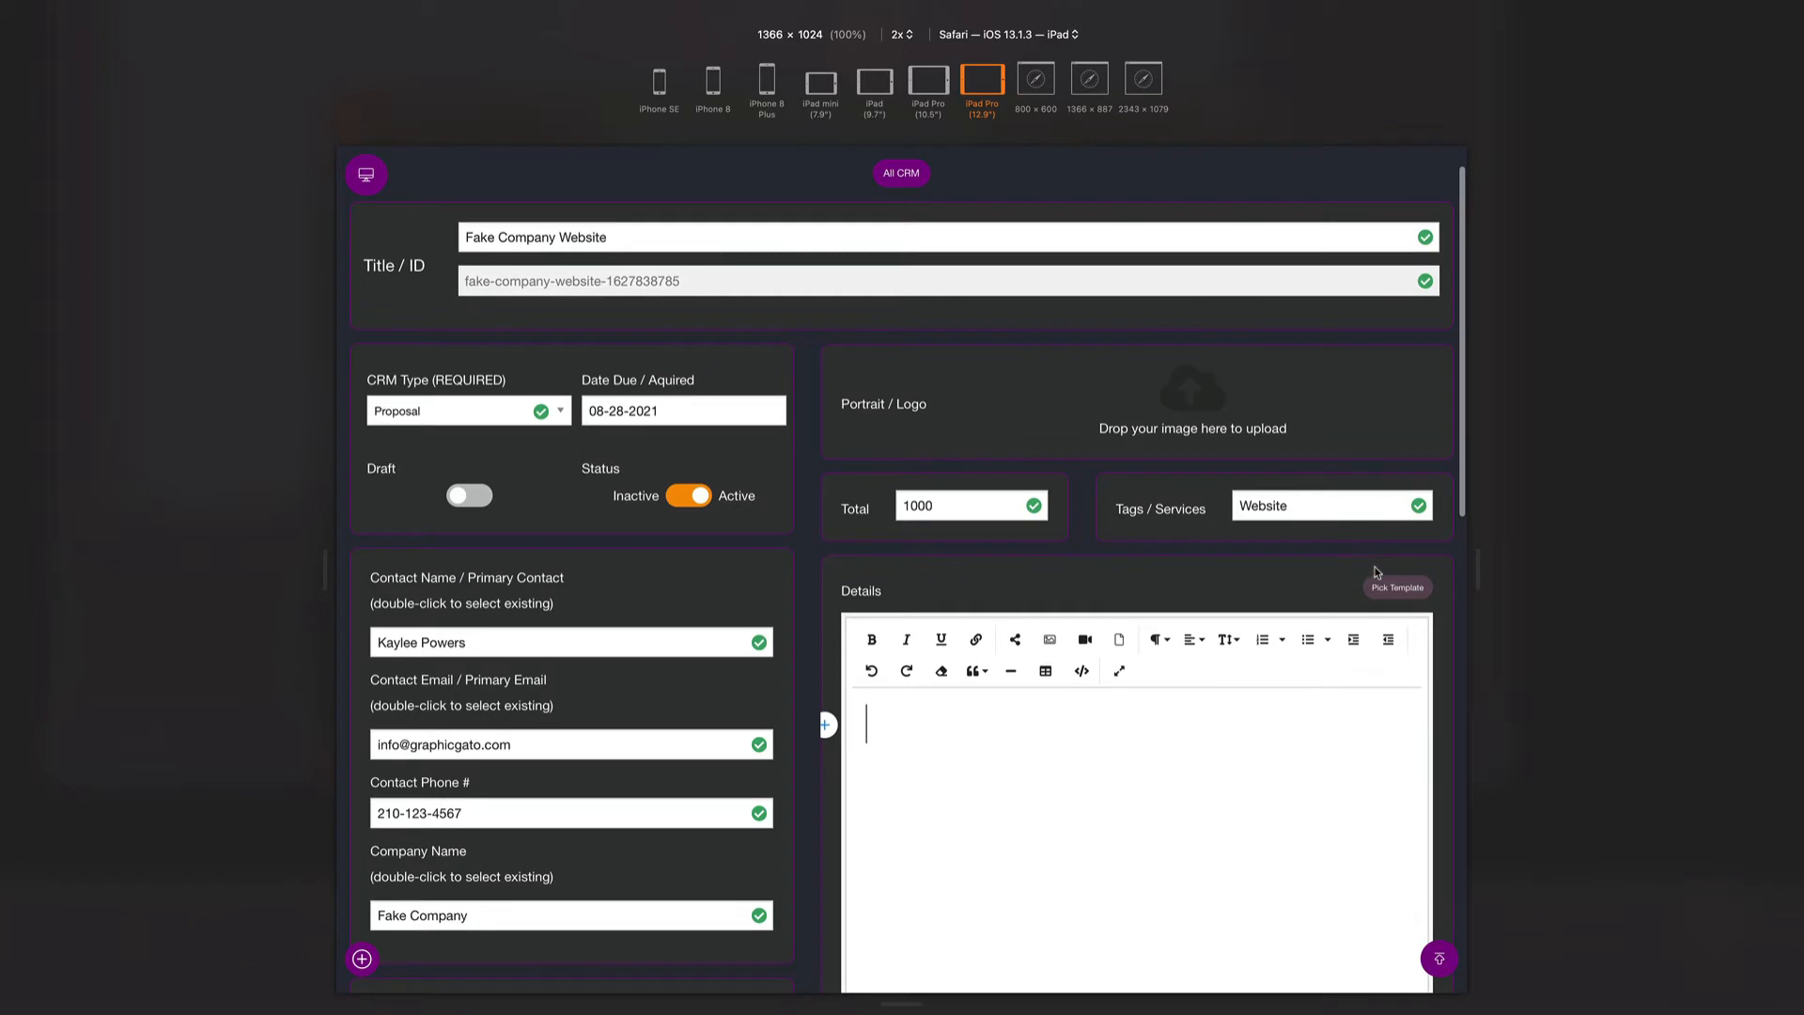
pyautogui.scroll(-1, 1269, 585)
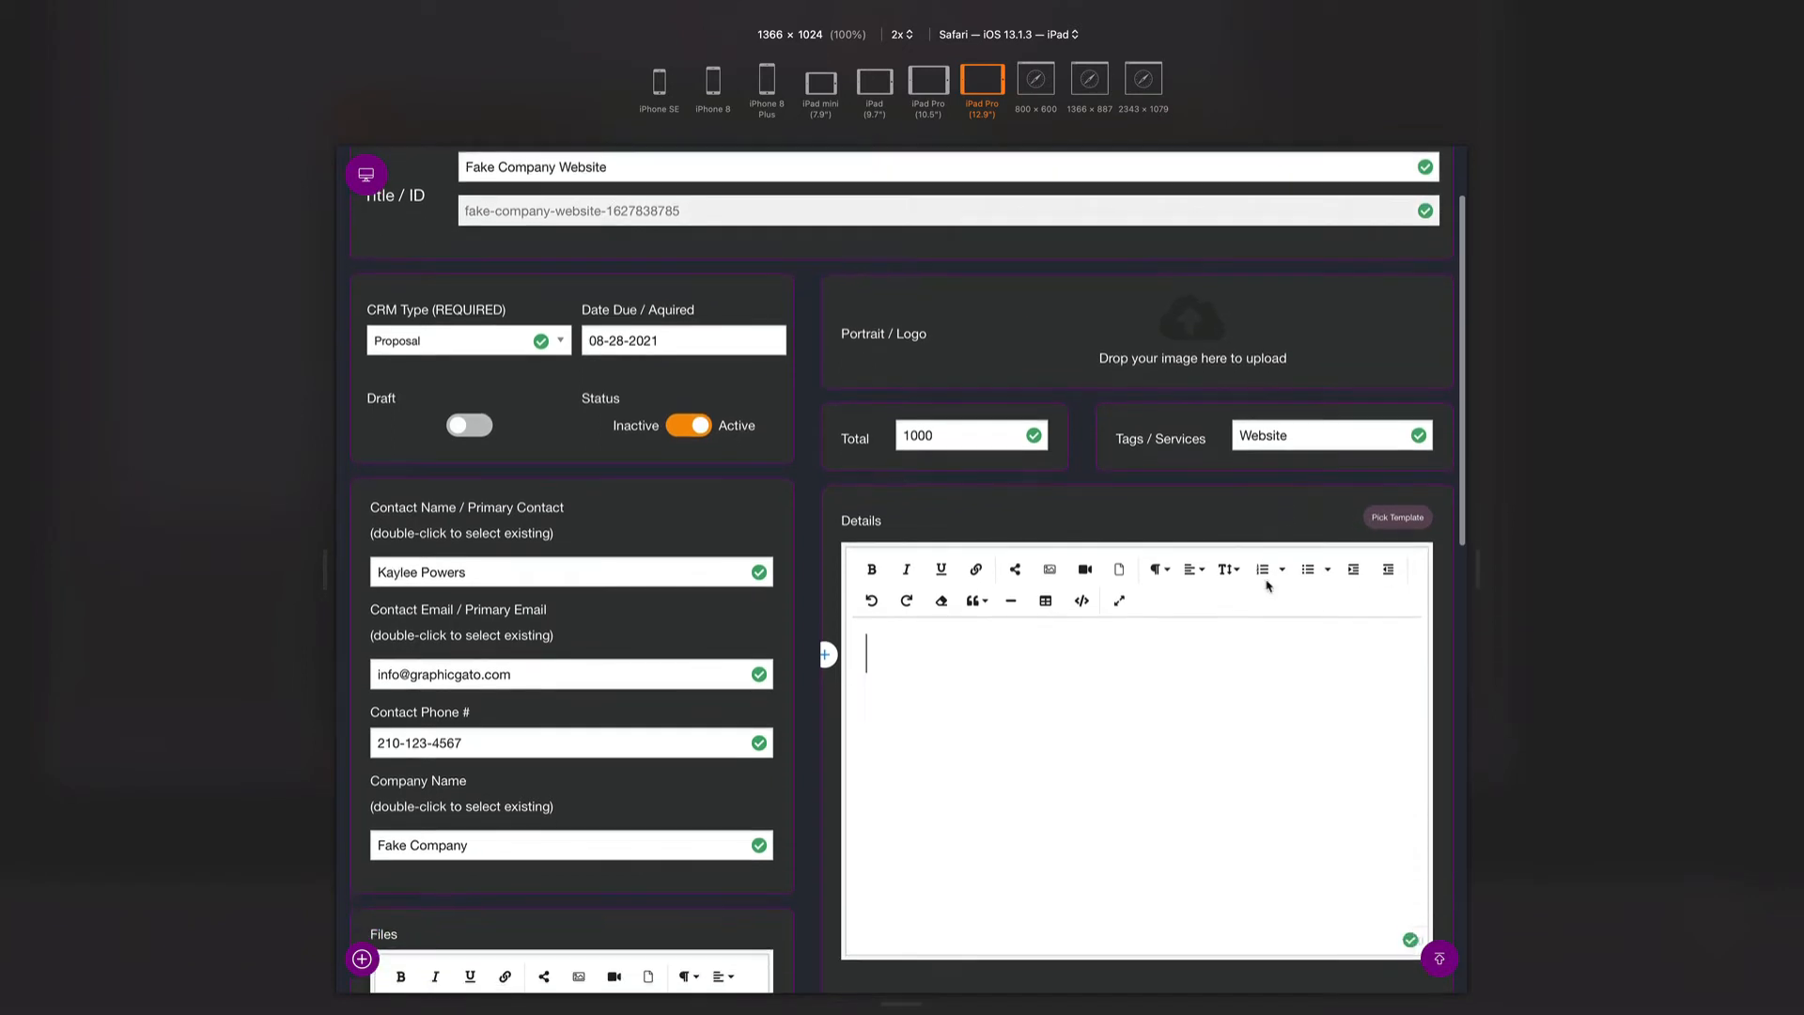
pyautogui.click(1397, 523)
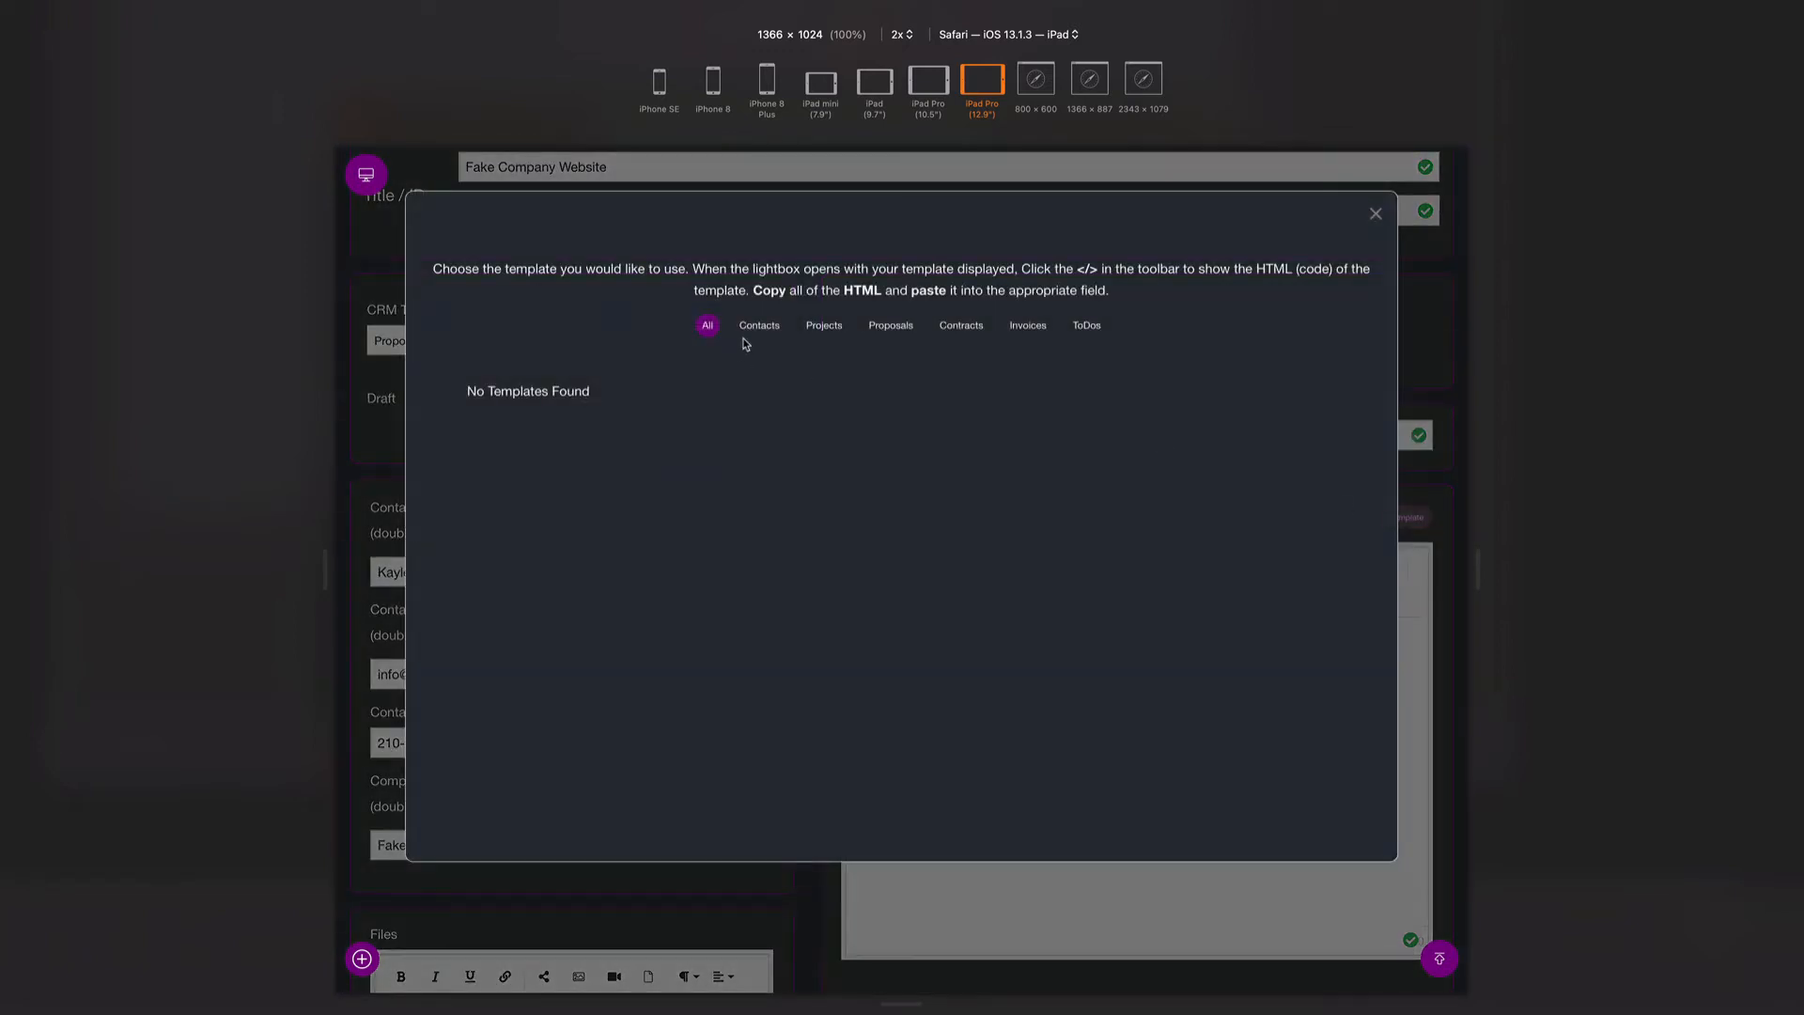
pyautogui.click(758, 331)
pyautogui.click(824, 329)
pyautogui.click(891, 329)
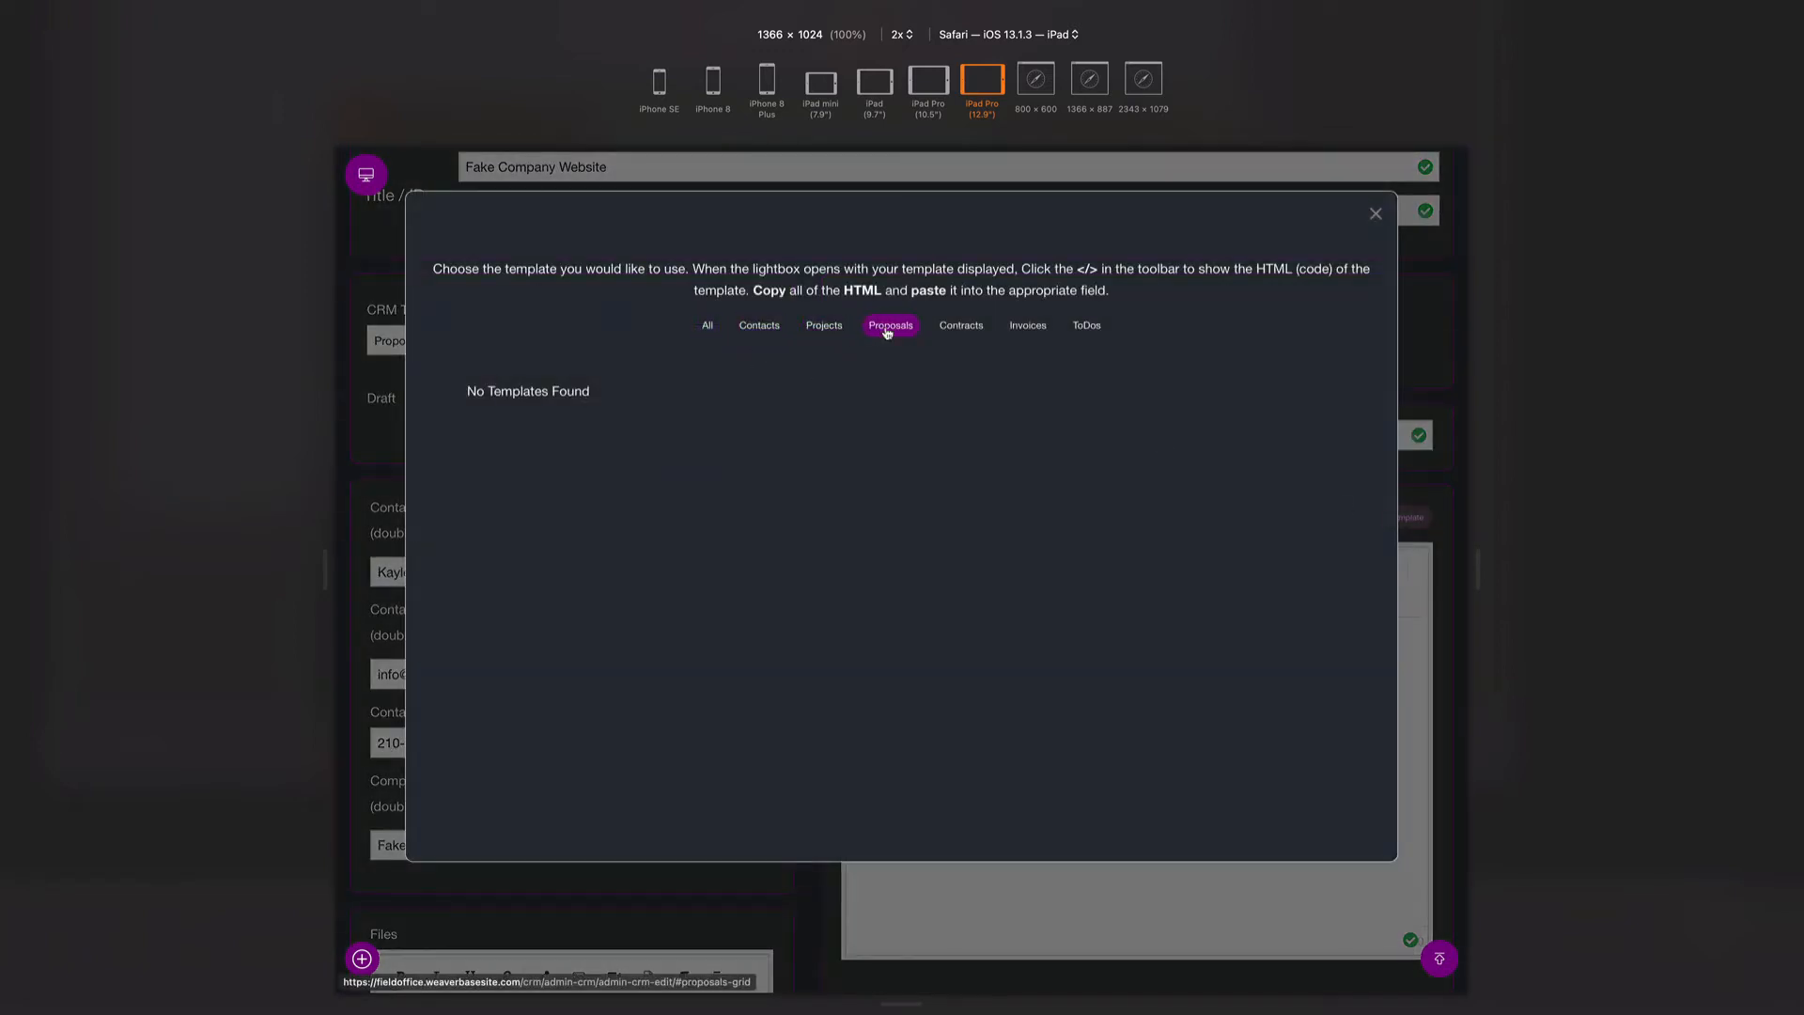
pyautogui.click(945, 330)
pyautogui.click(1024, 330)
pyautogui.click(1083, 329)
pyautogui.click(707, 327)
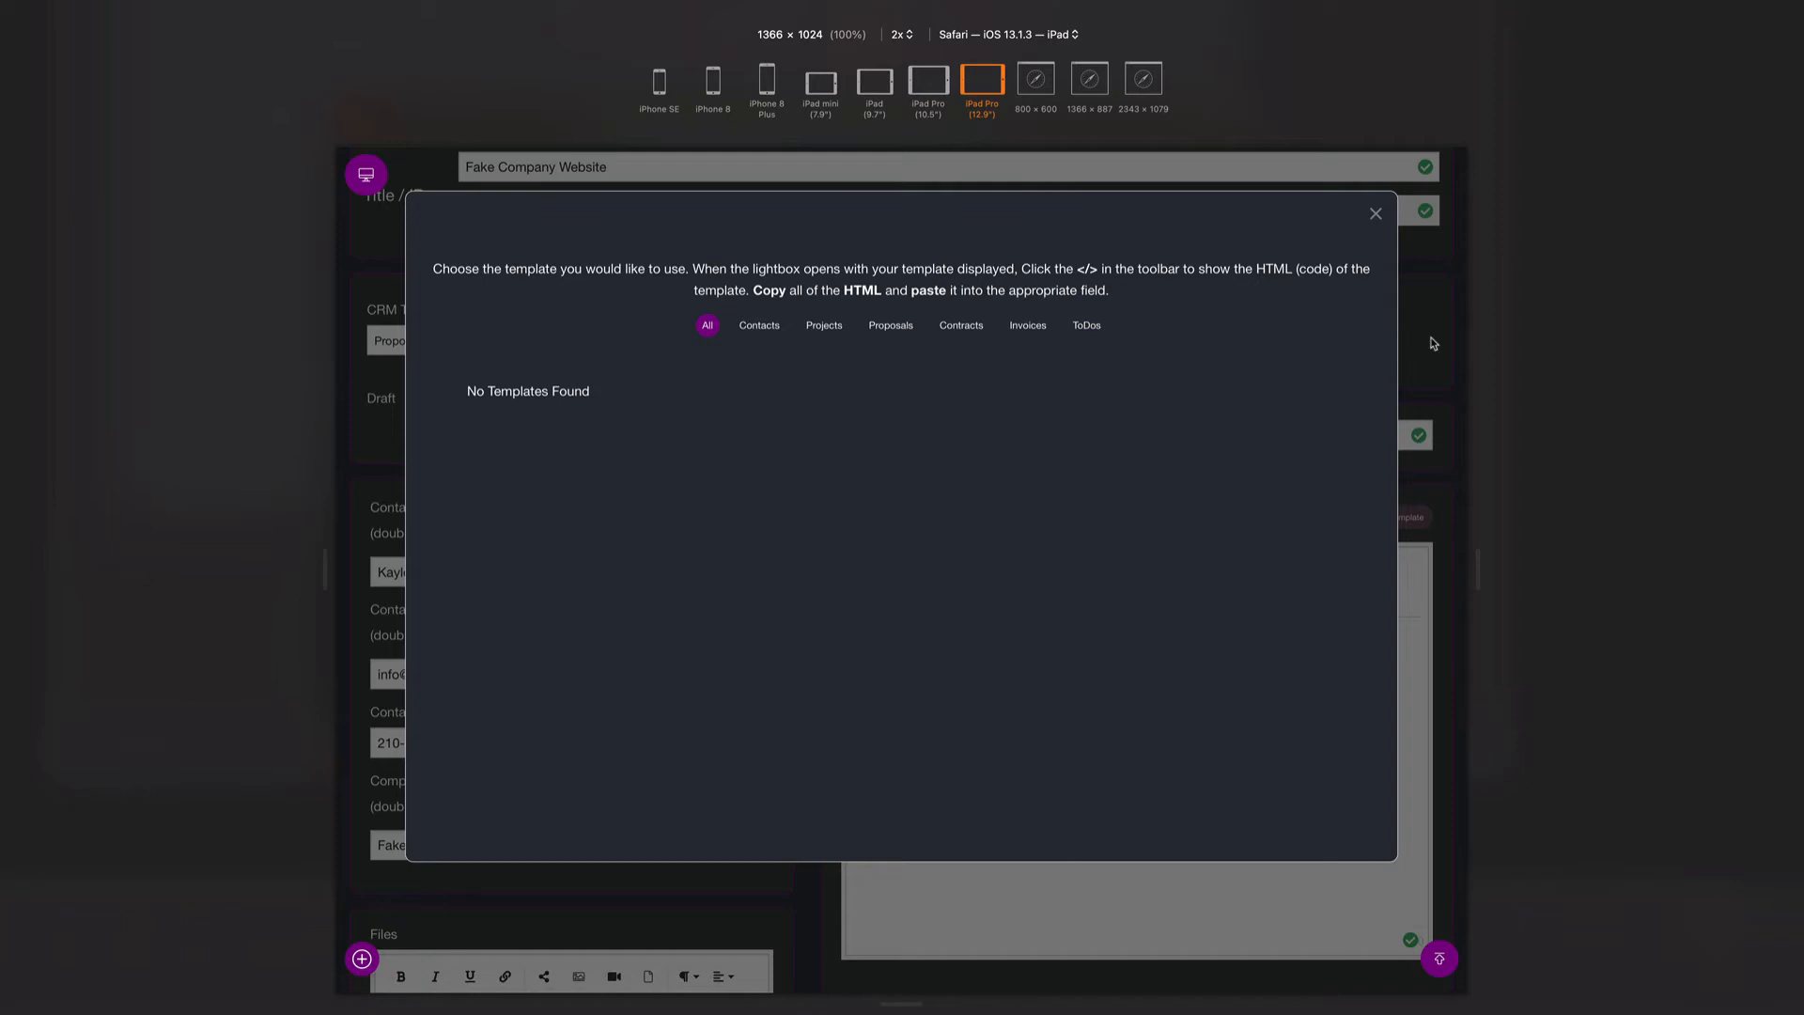
pyautogui.click(1376, 213)
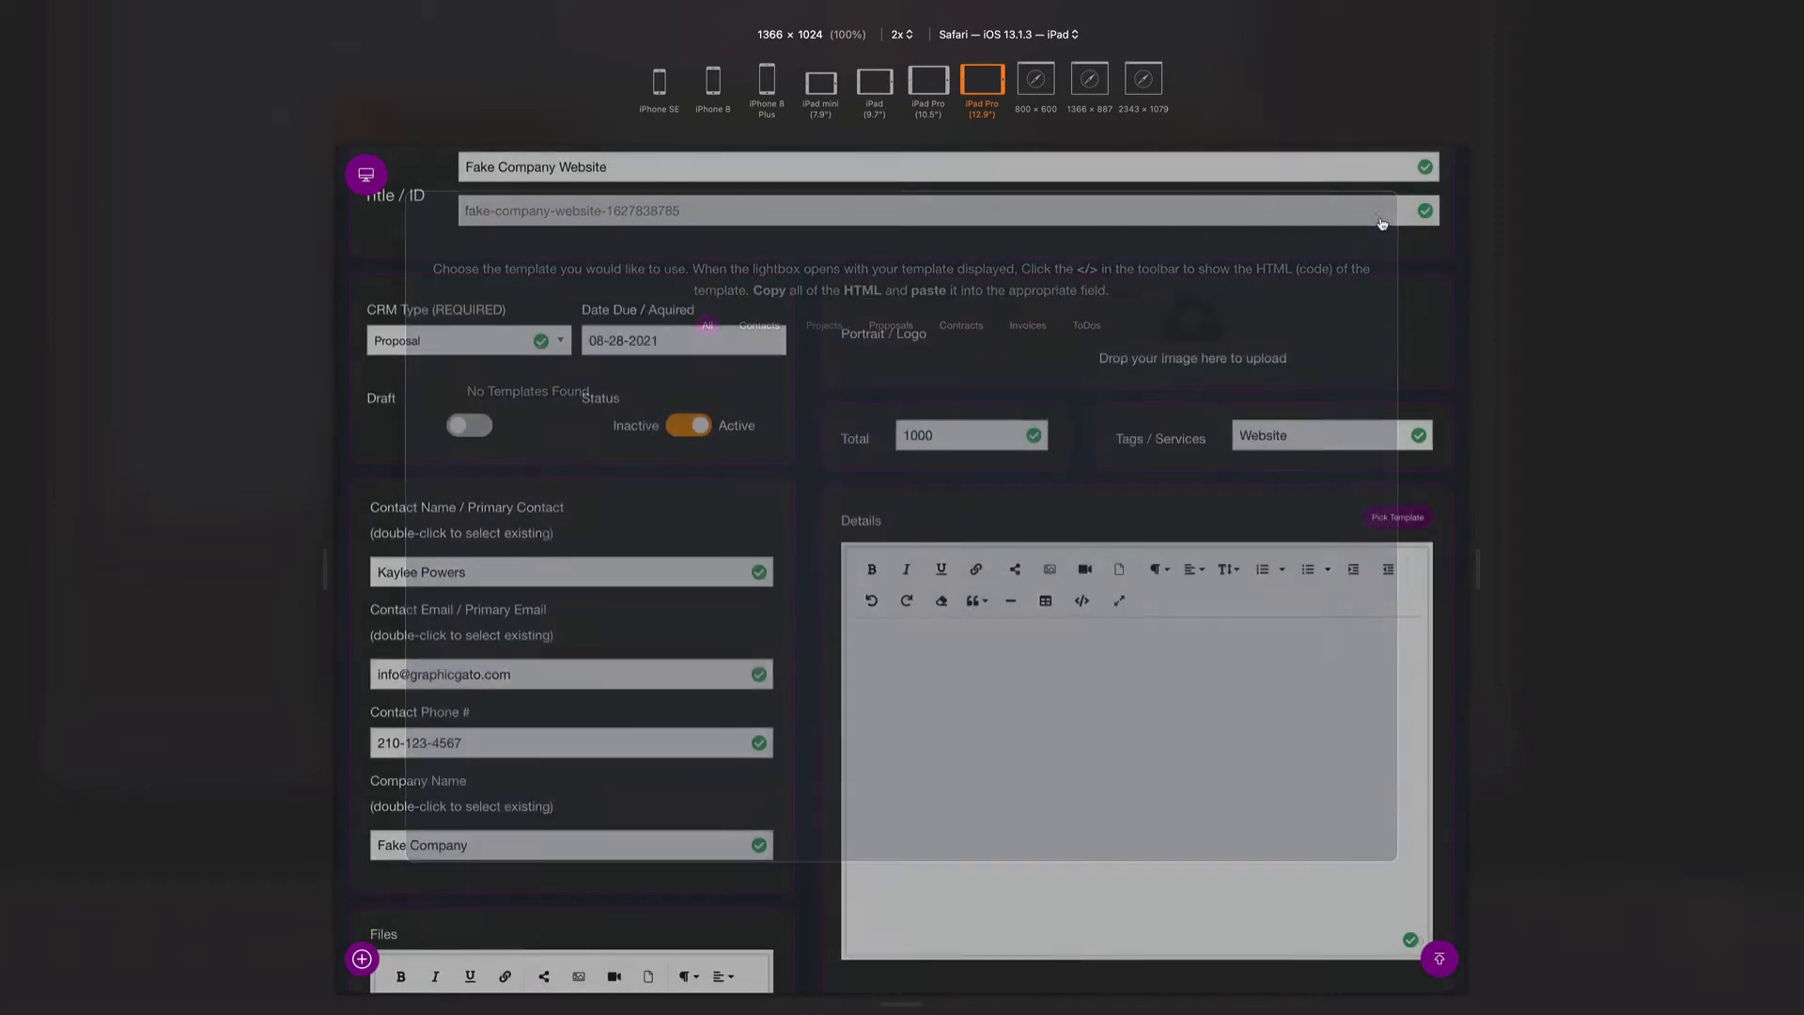
# - From the Desk Drawer's Other Settings, add a new template with the + beside Templates
pyautogui.click(366, 175)
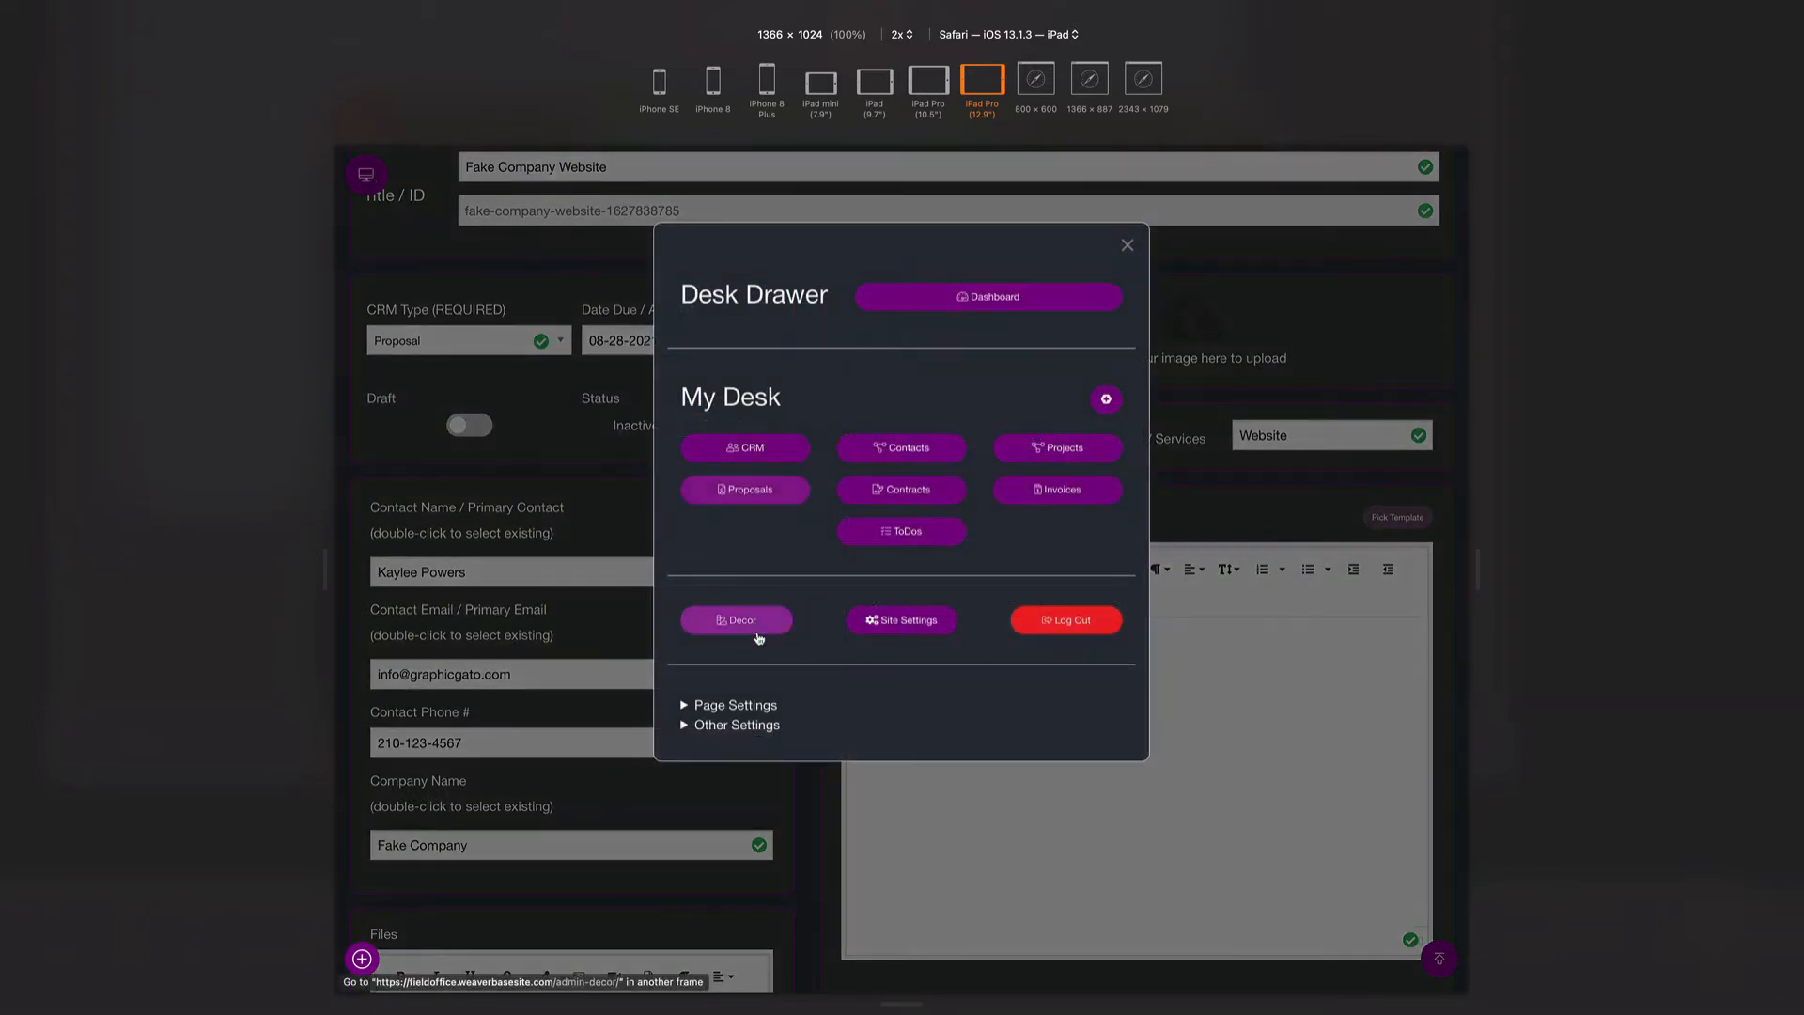
pyautogui.click(719, 729)
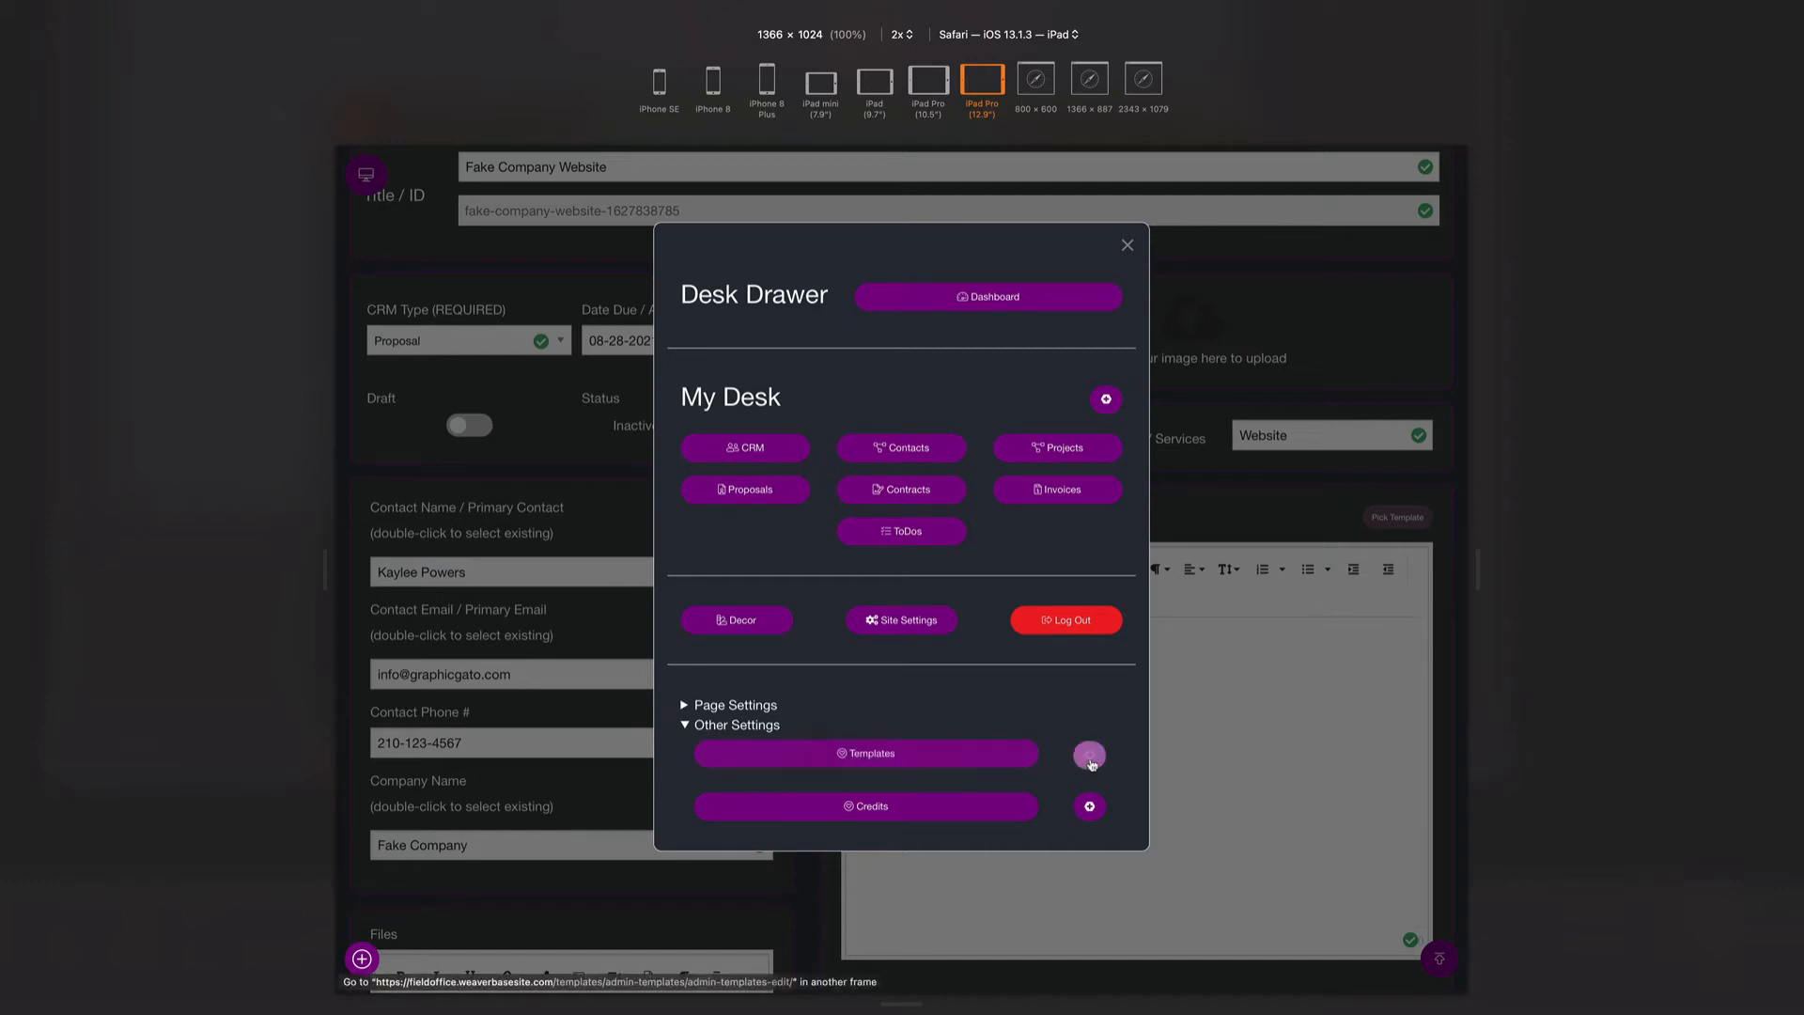
pyautogui.click(1090, 758)
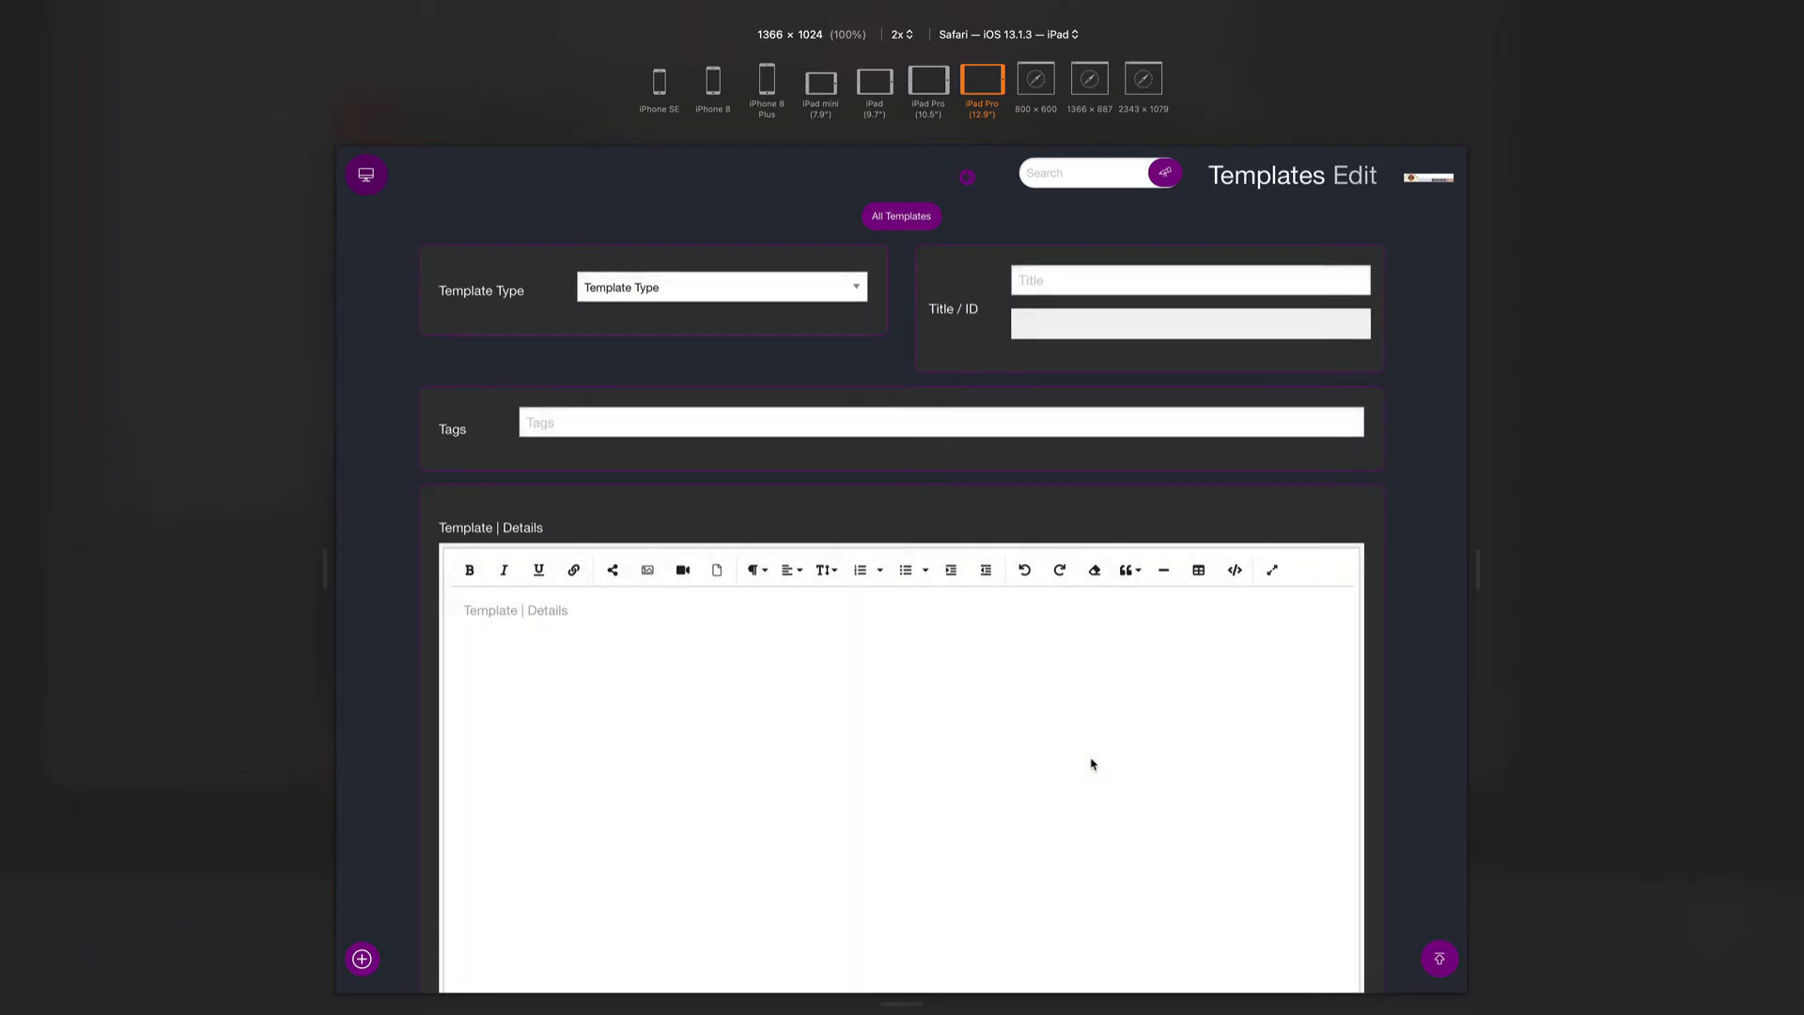
# - Set the Template Type to Proposal and enter the title 'Standard Proposal'
pyautogui.click(673, 295)
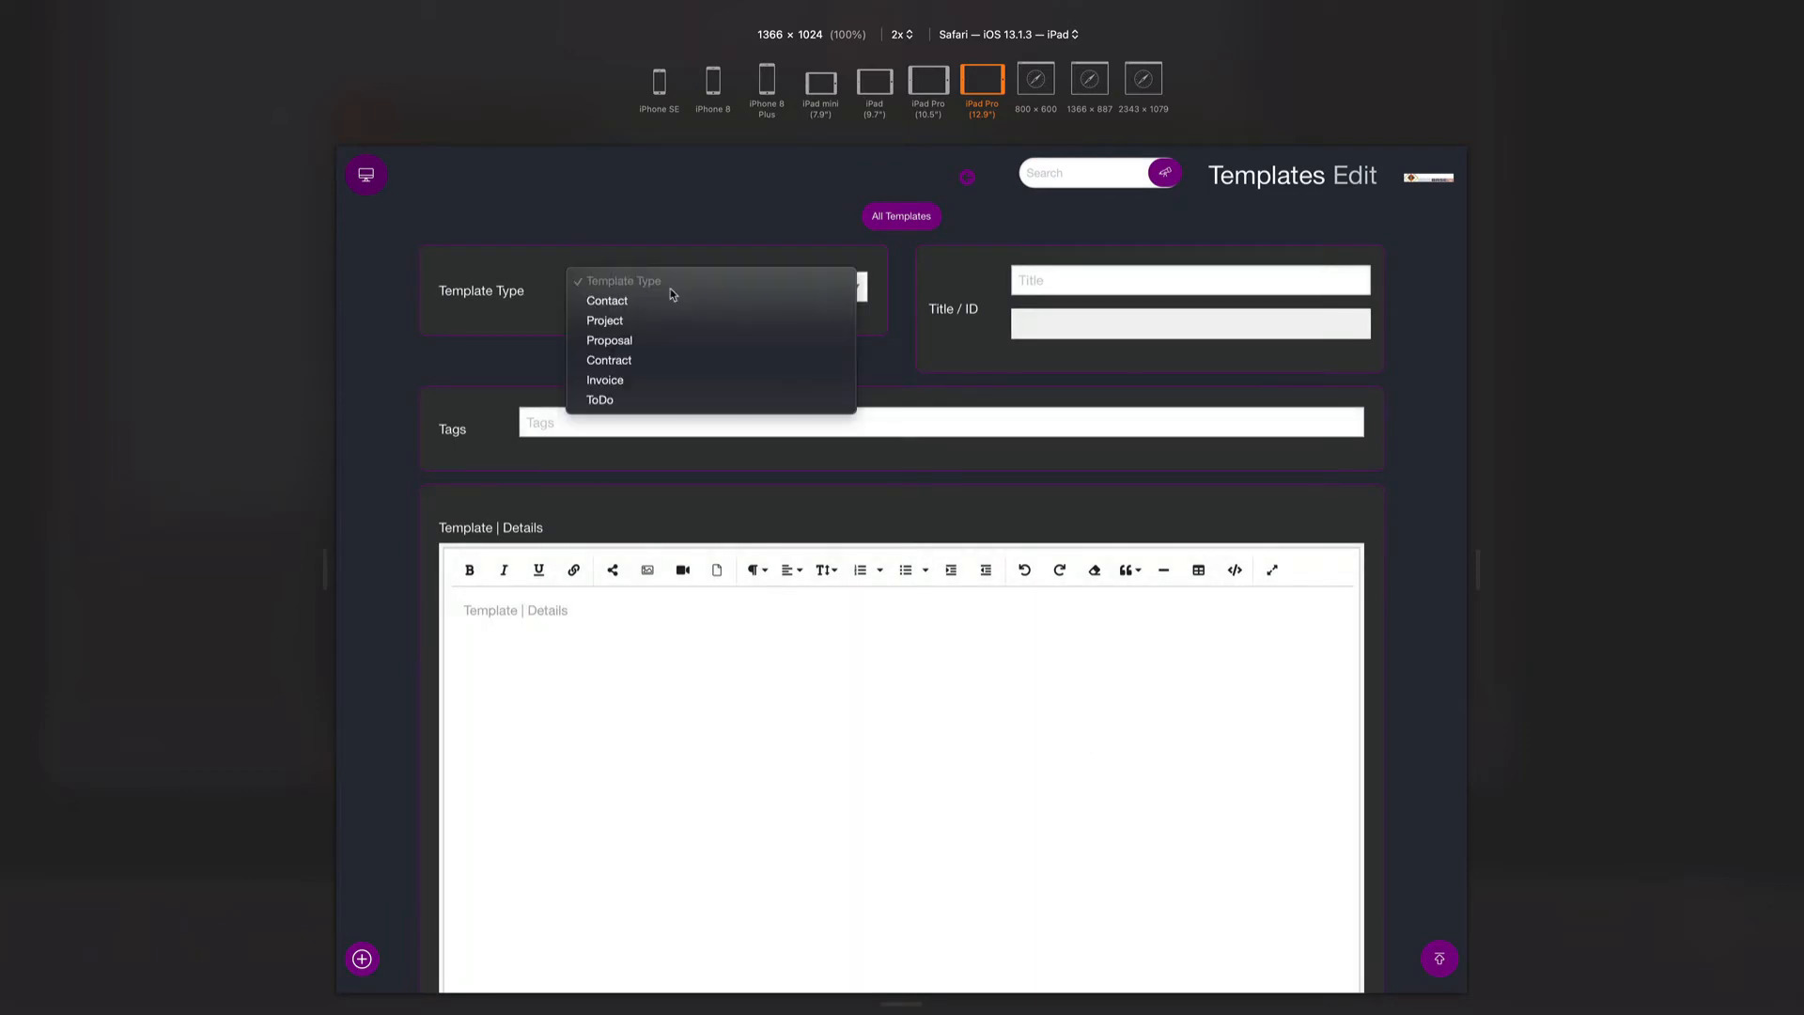
pyautogui.click(645, 343)
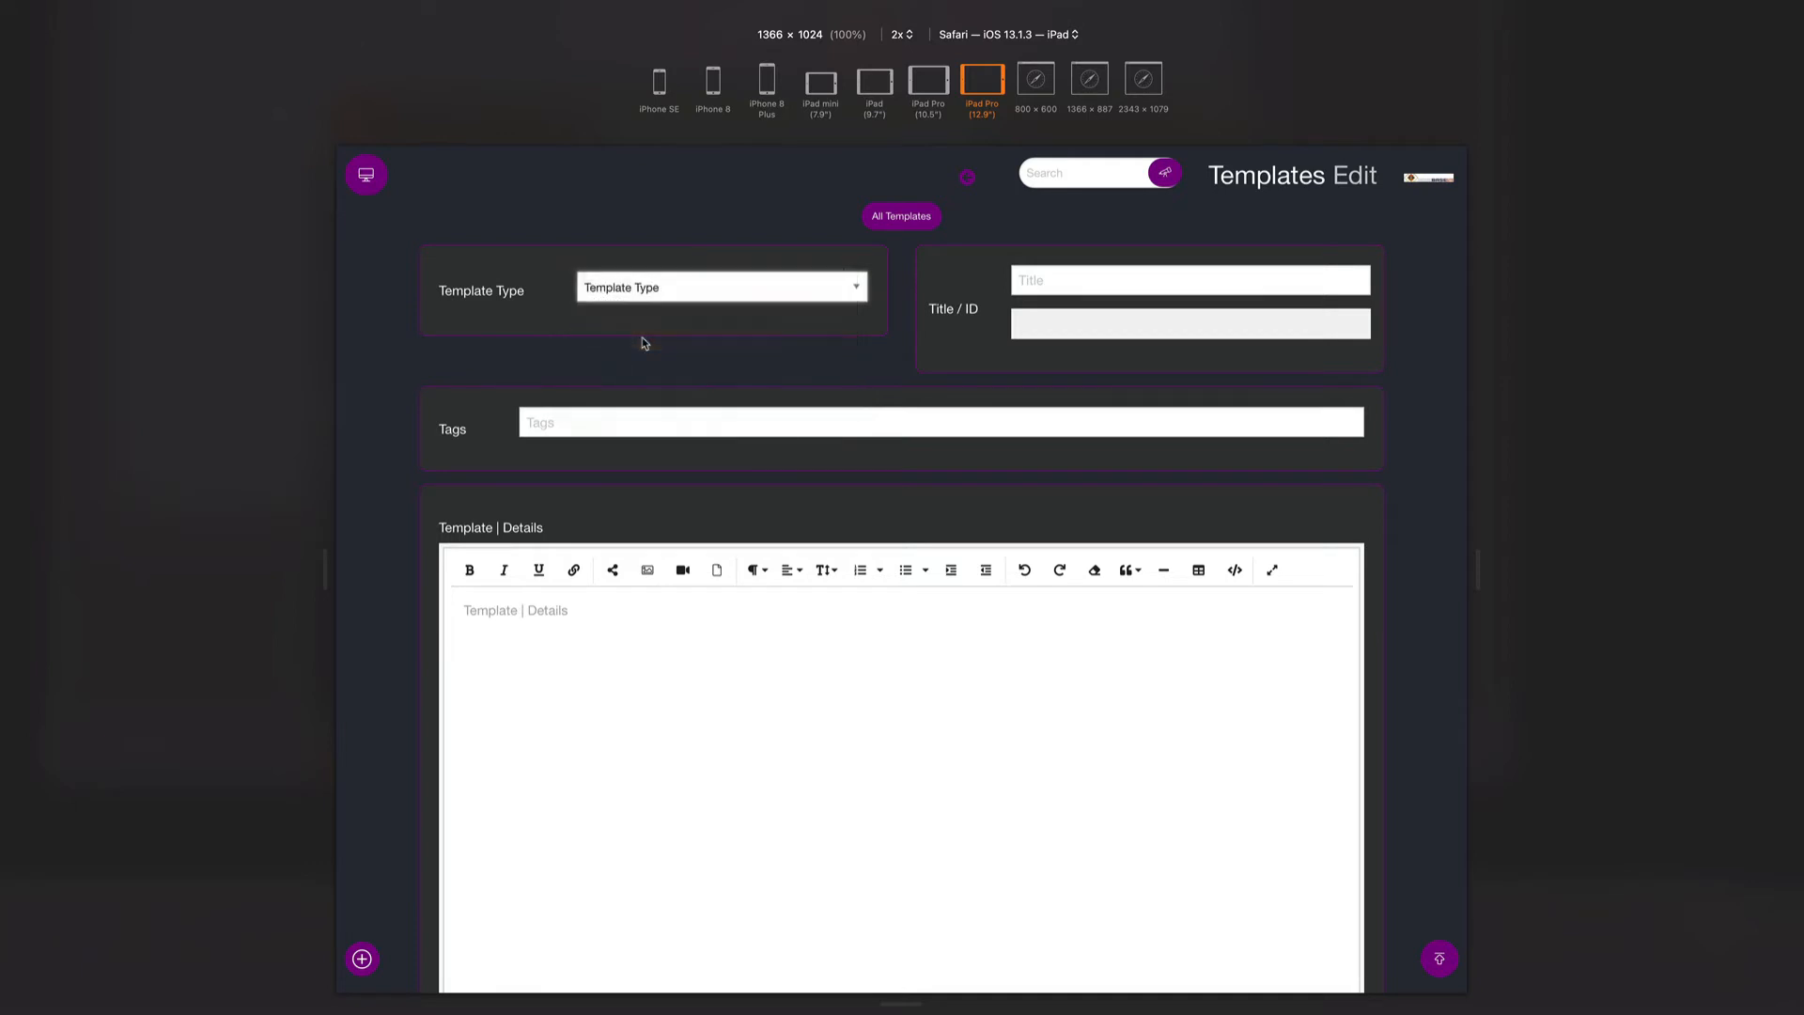
pyautogui.click(1055, 281)
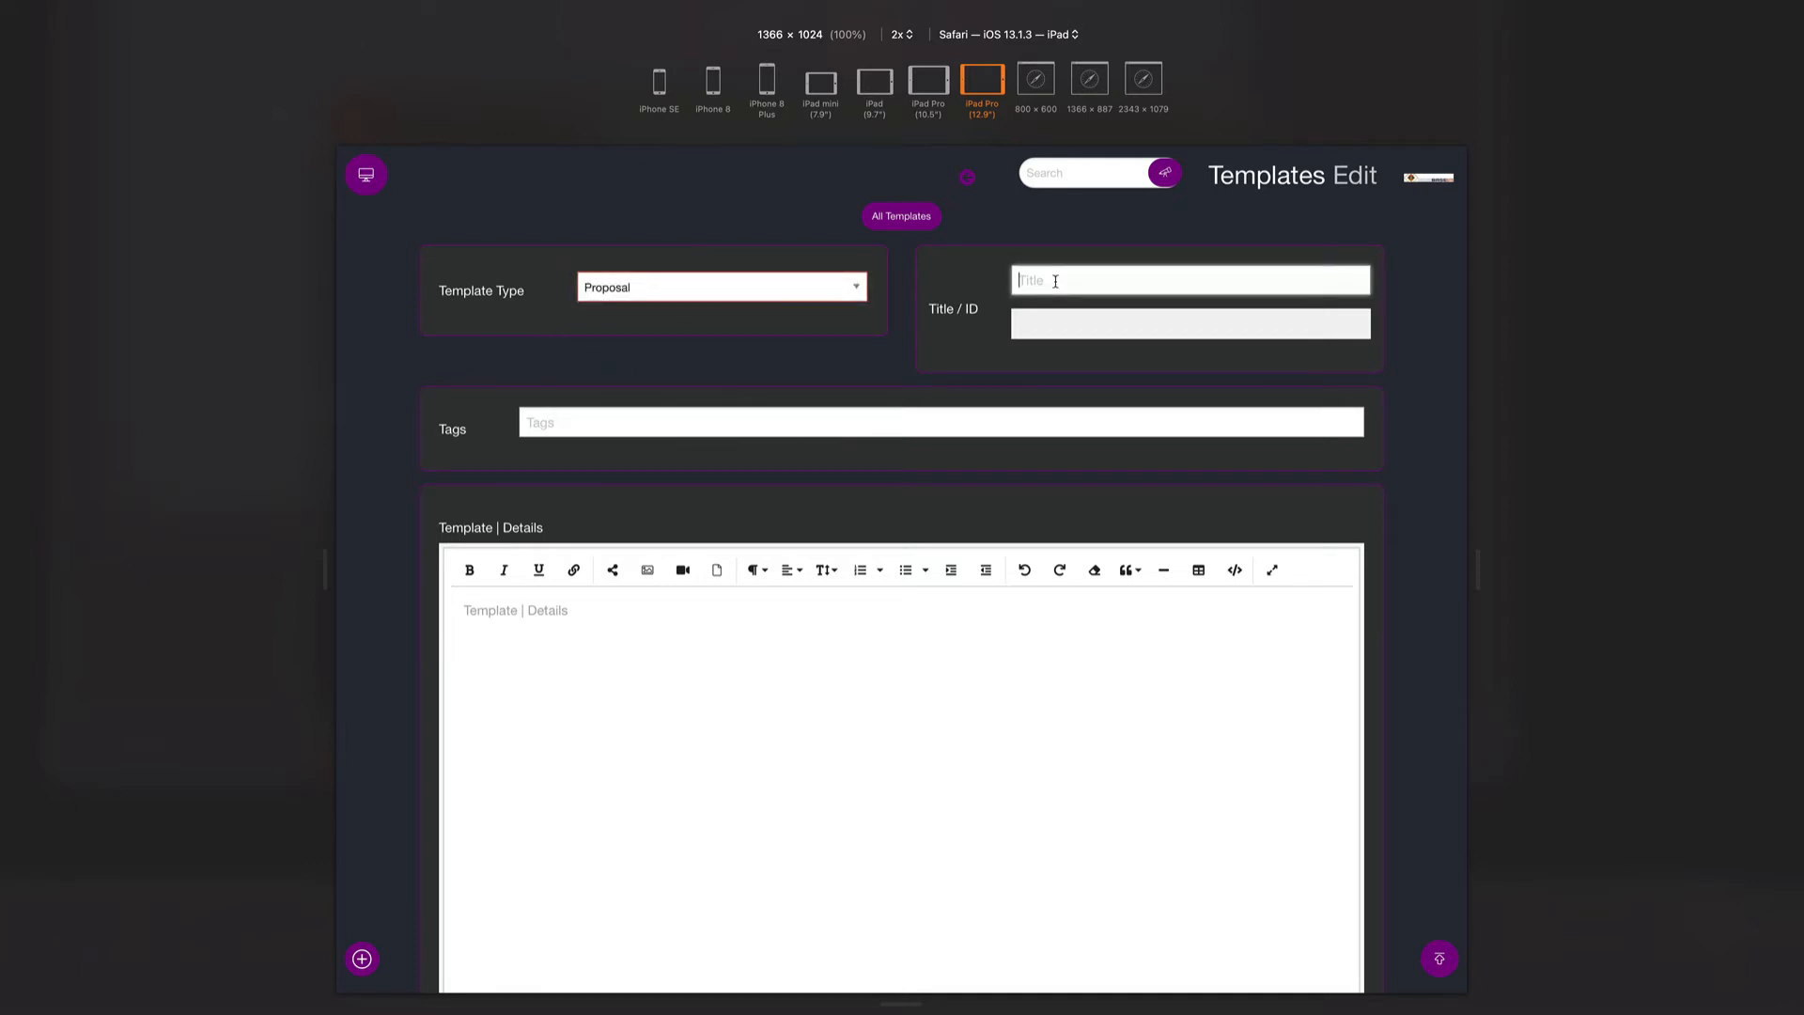
pyautogui.write('Standard Proposal')
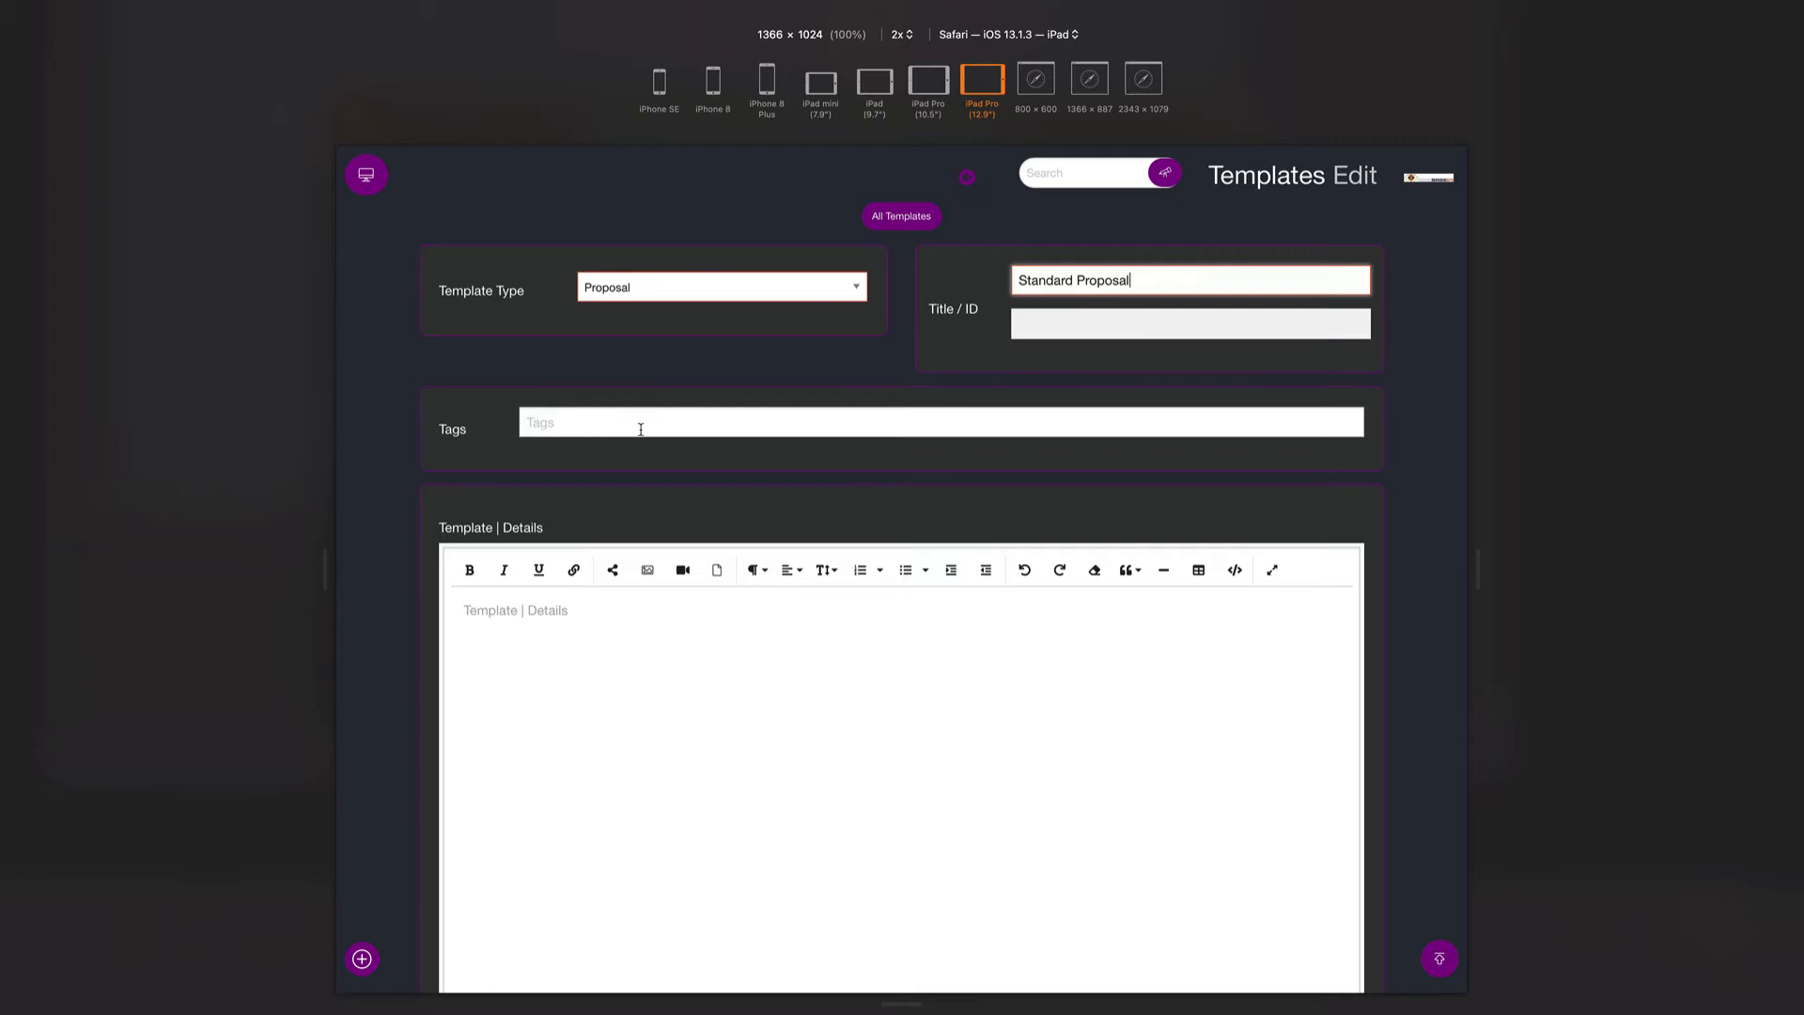
pyautogui.click(672, 284)
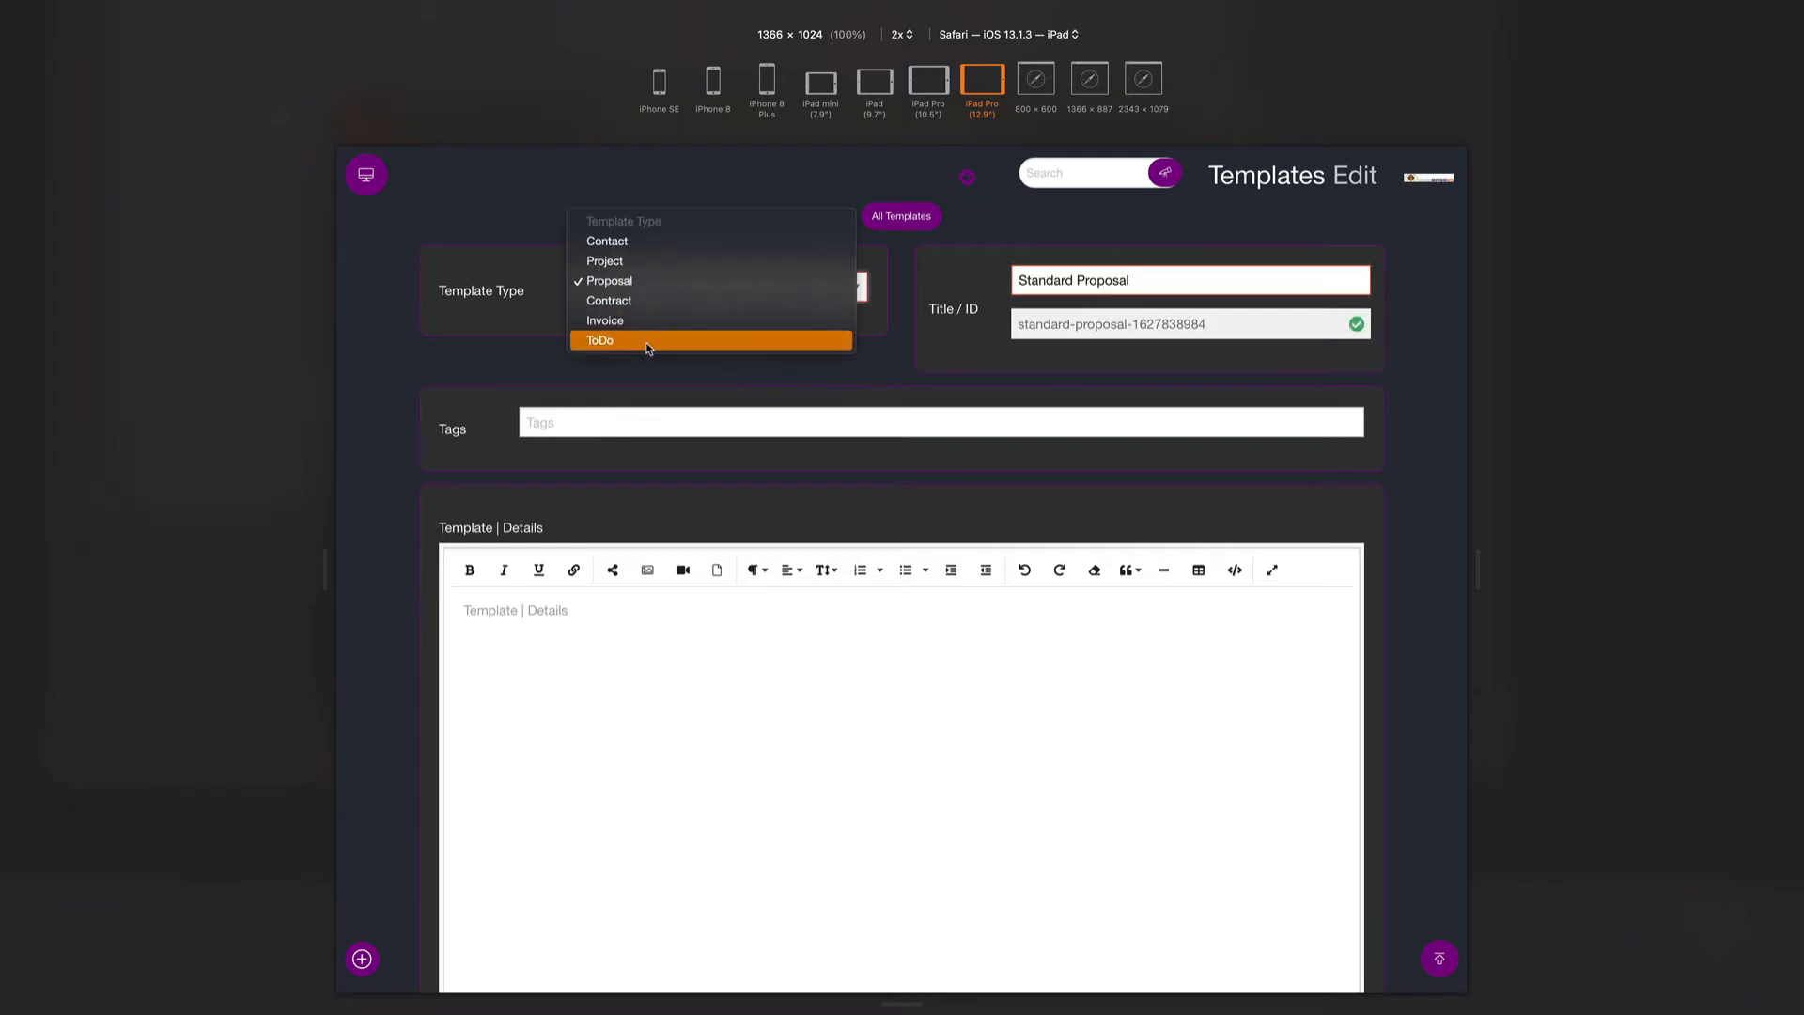
pyautogui.click(601, 415)
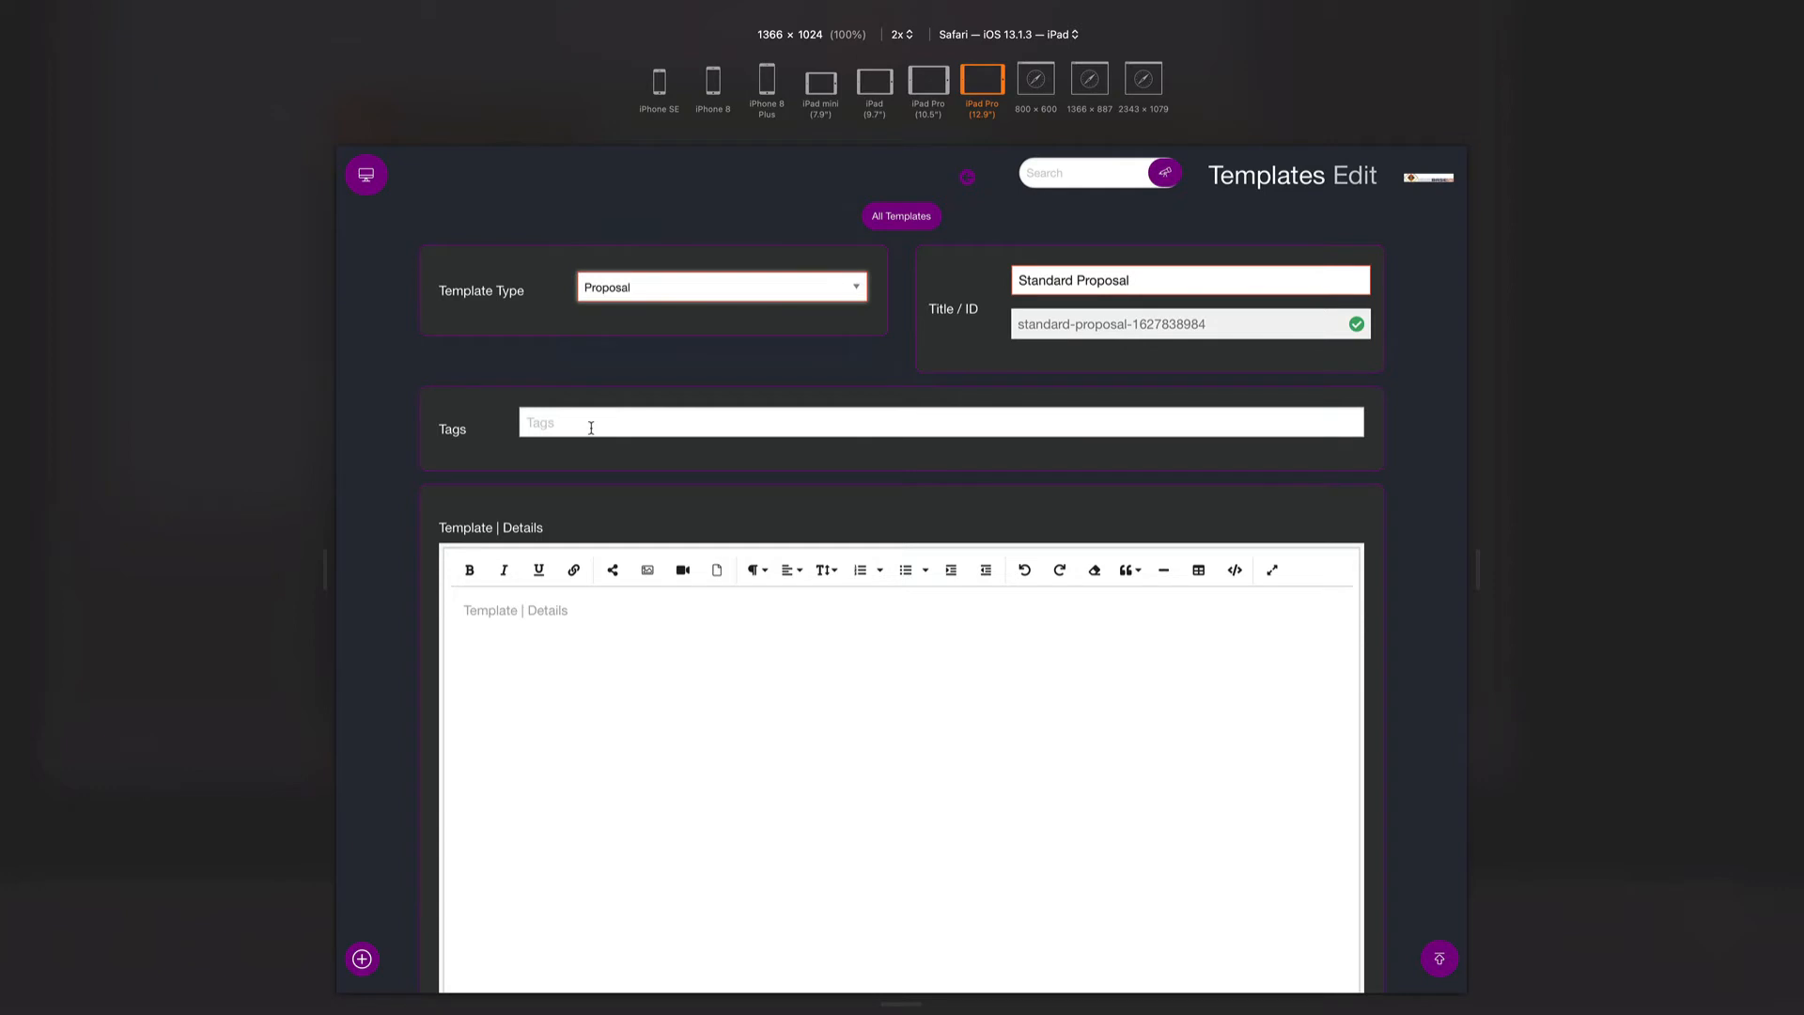
pyautogui.click(591, 426)
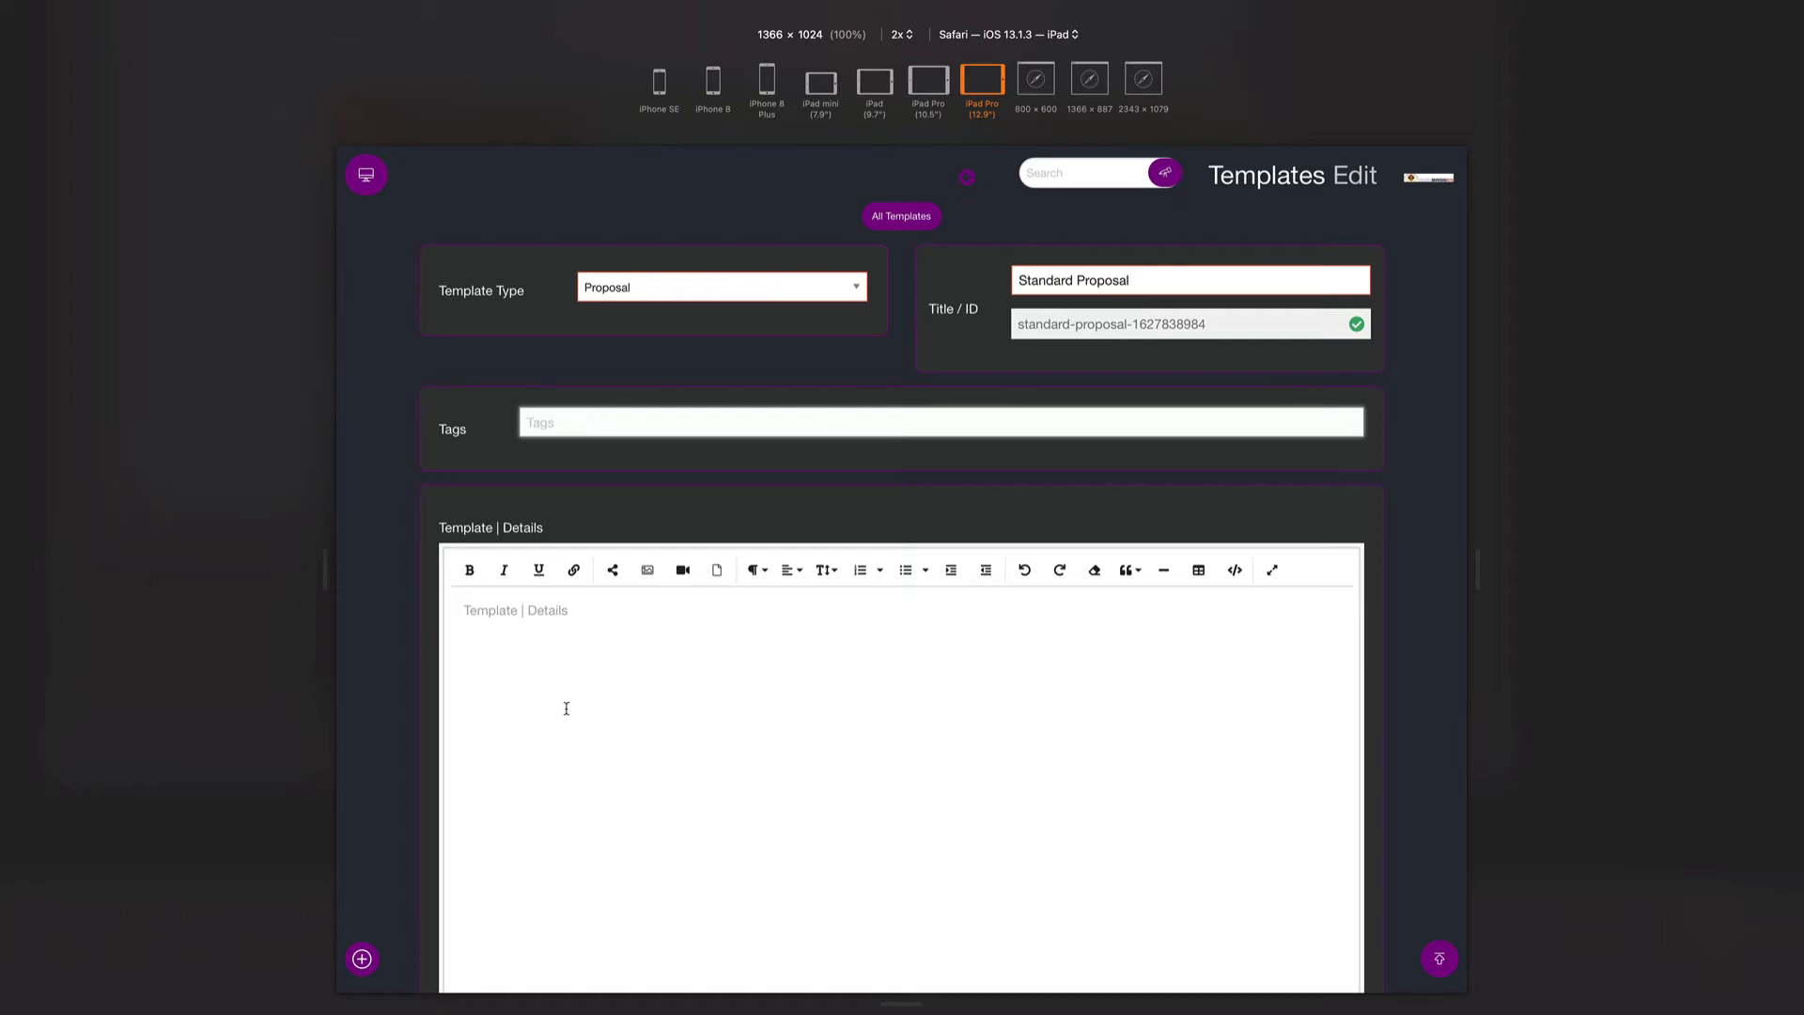
pyautogui.scroll(-3, 564, 705)
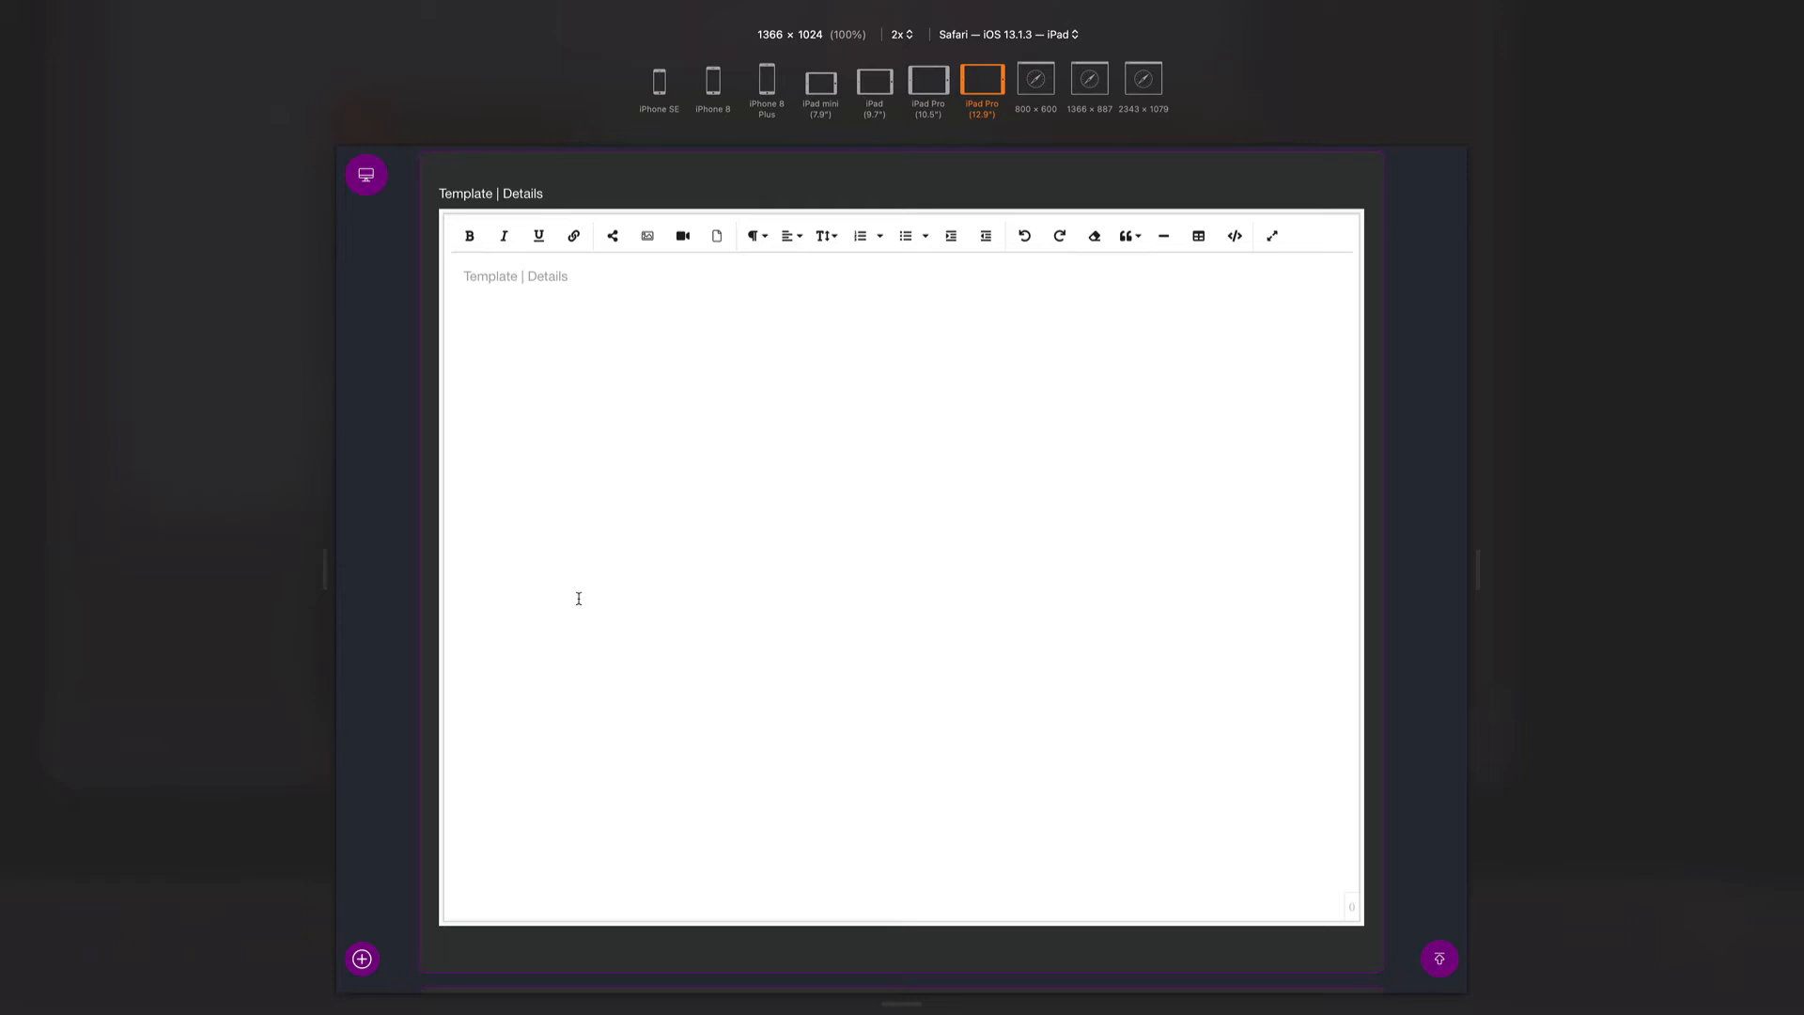
pyautogui.scroll(-8, 579, 599)
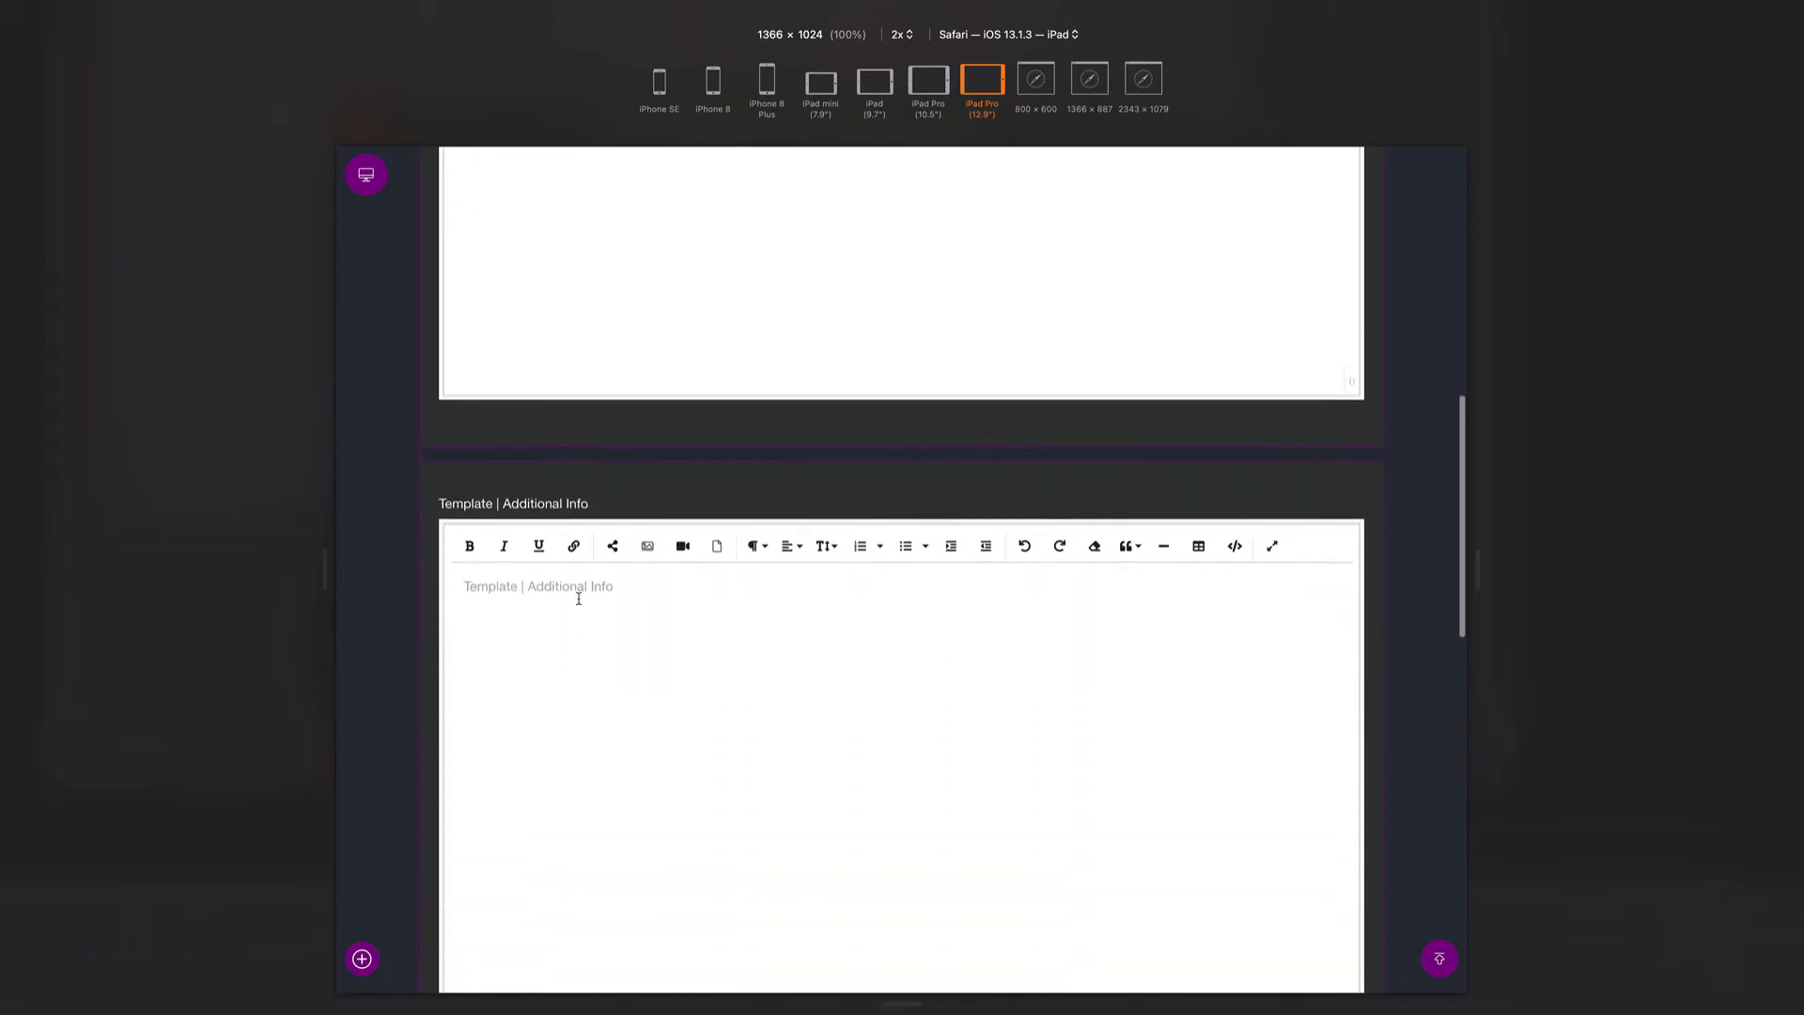
pyautogui.scroll(-2, 579, 599)
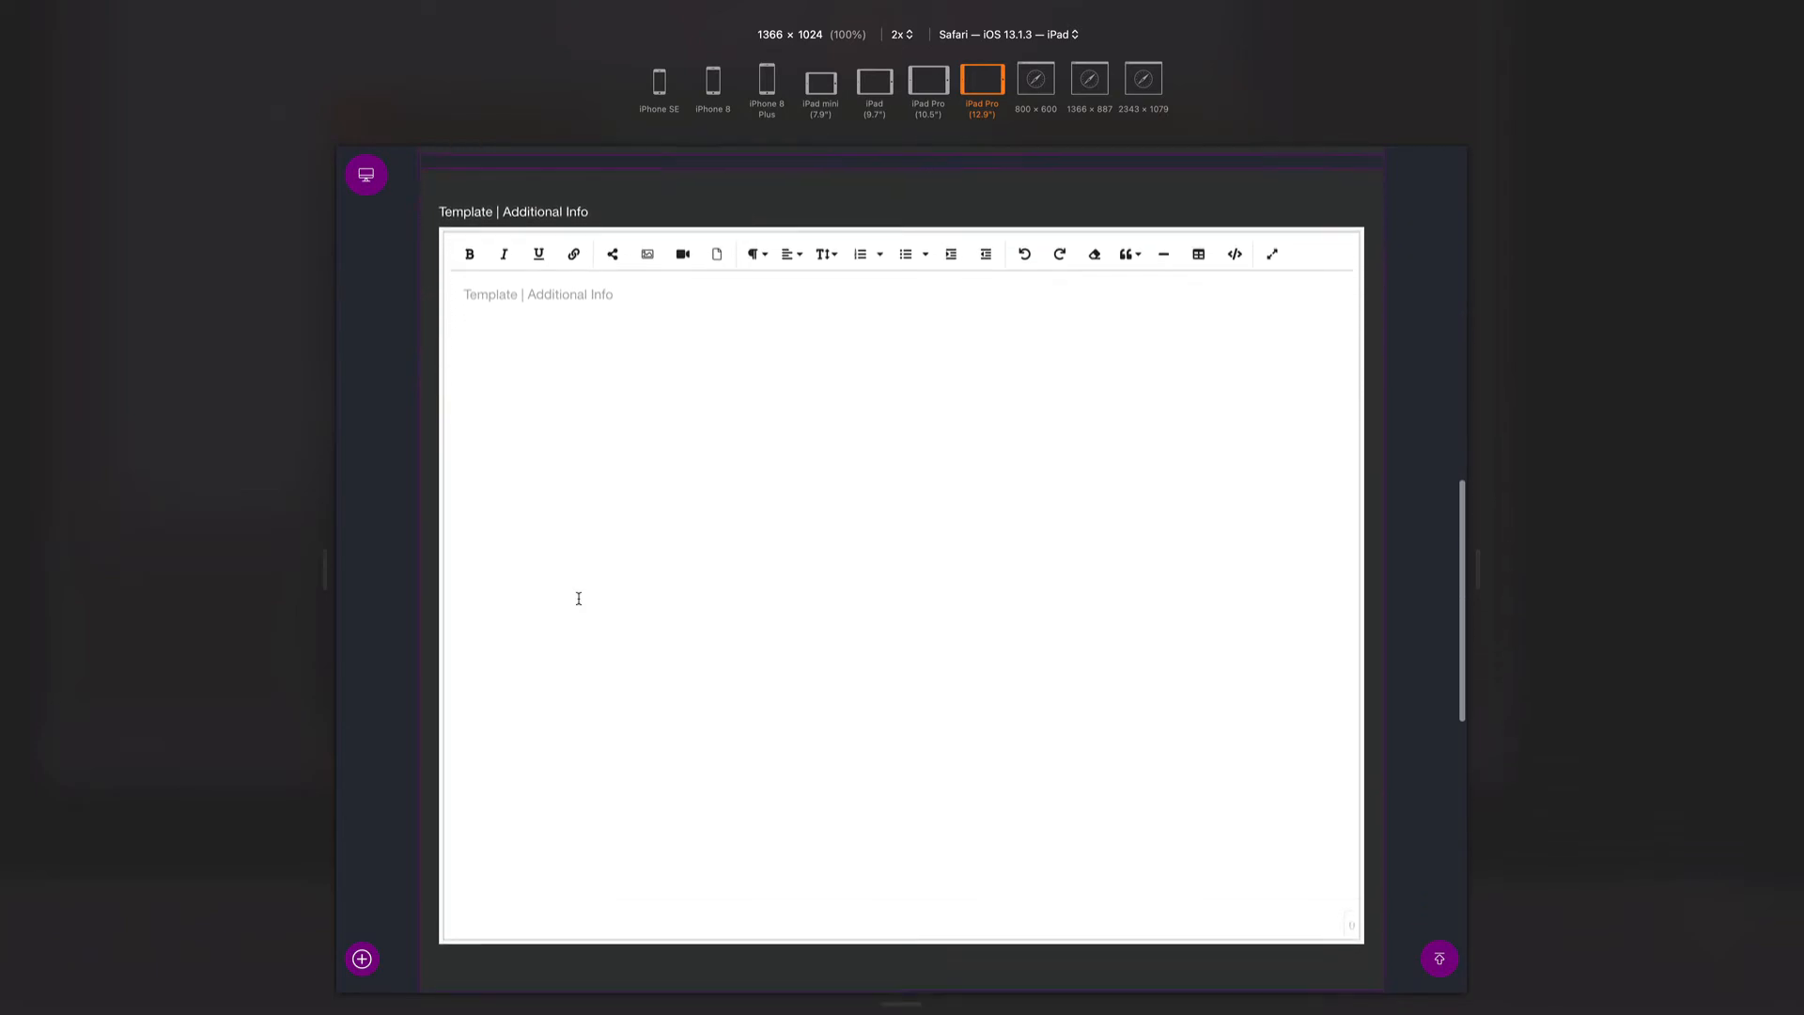
pyautogui.scroll(-8, 579, 598)
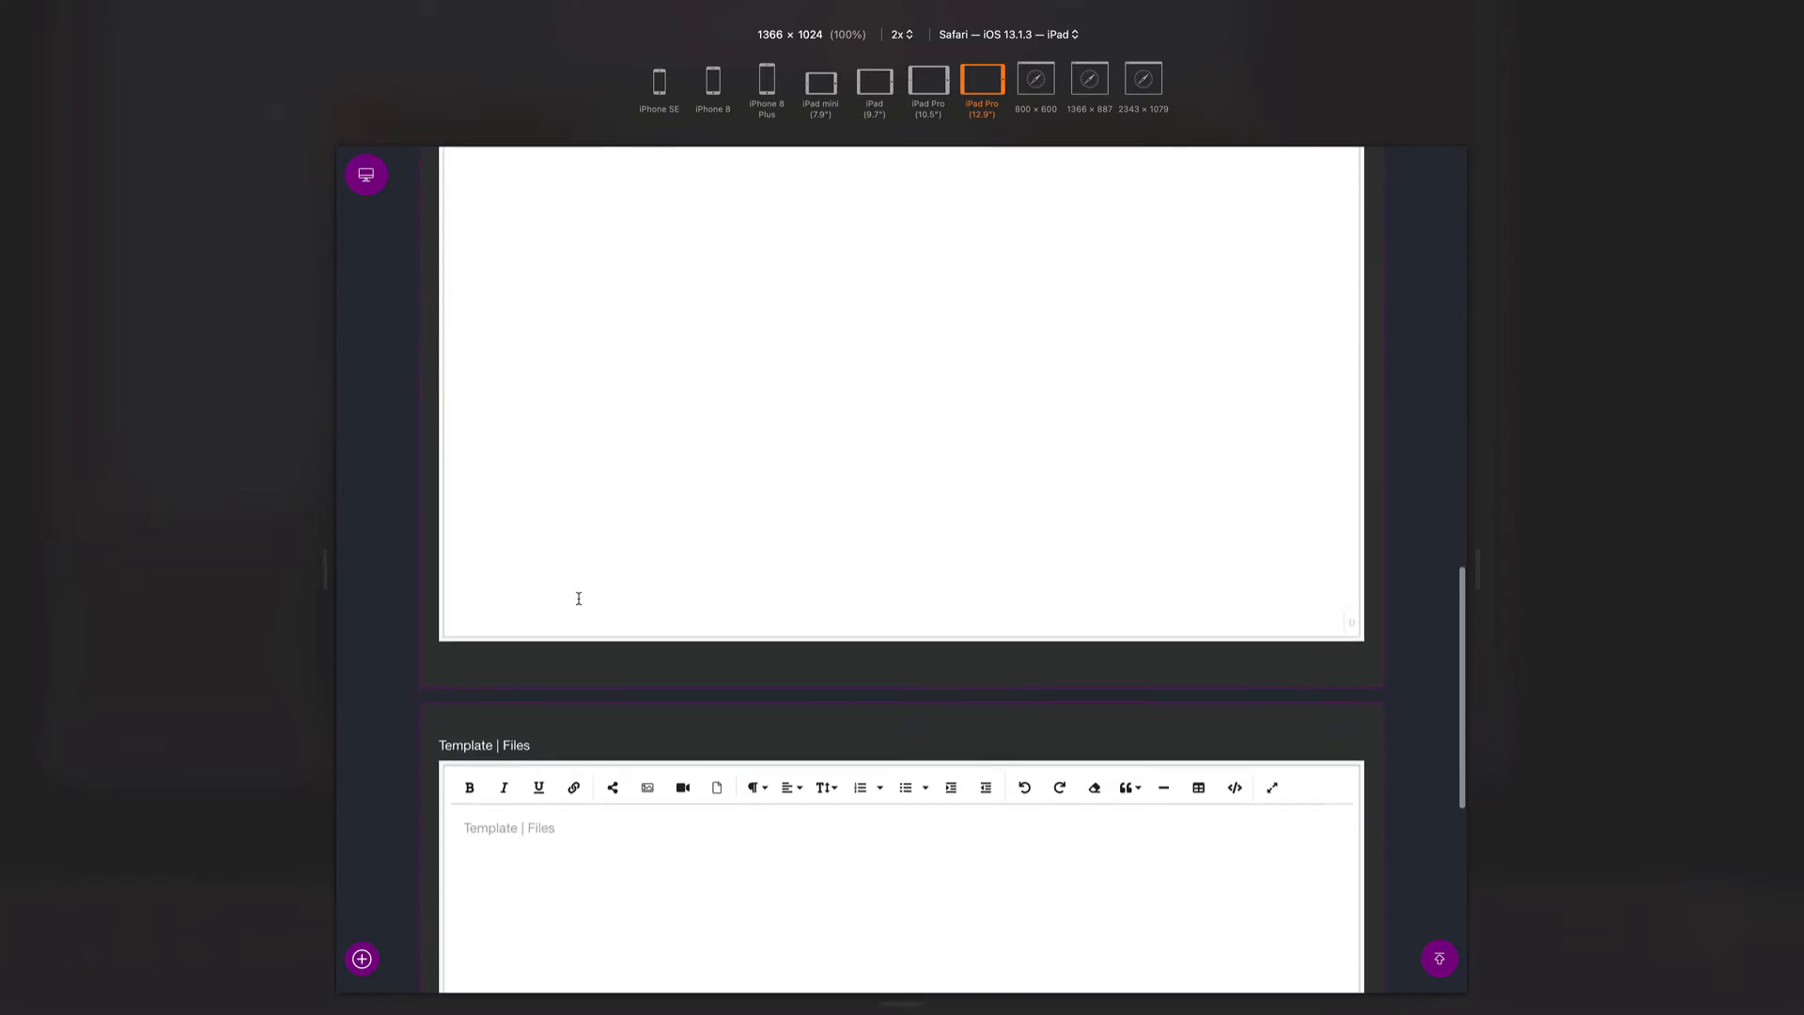
pyautogui.scroll(15, 579, 599)
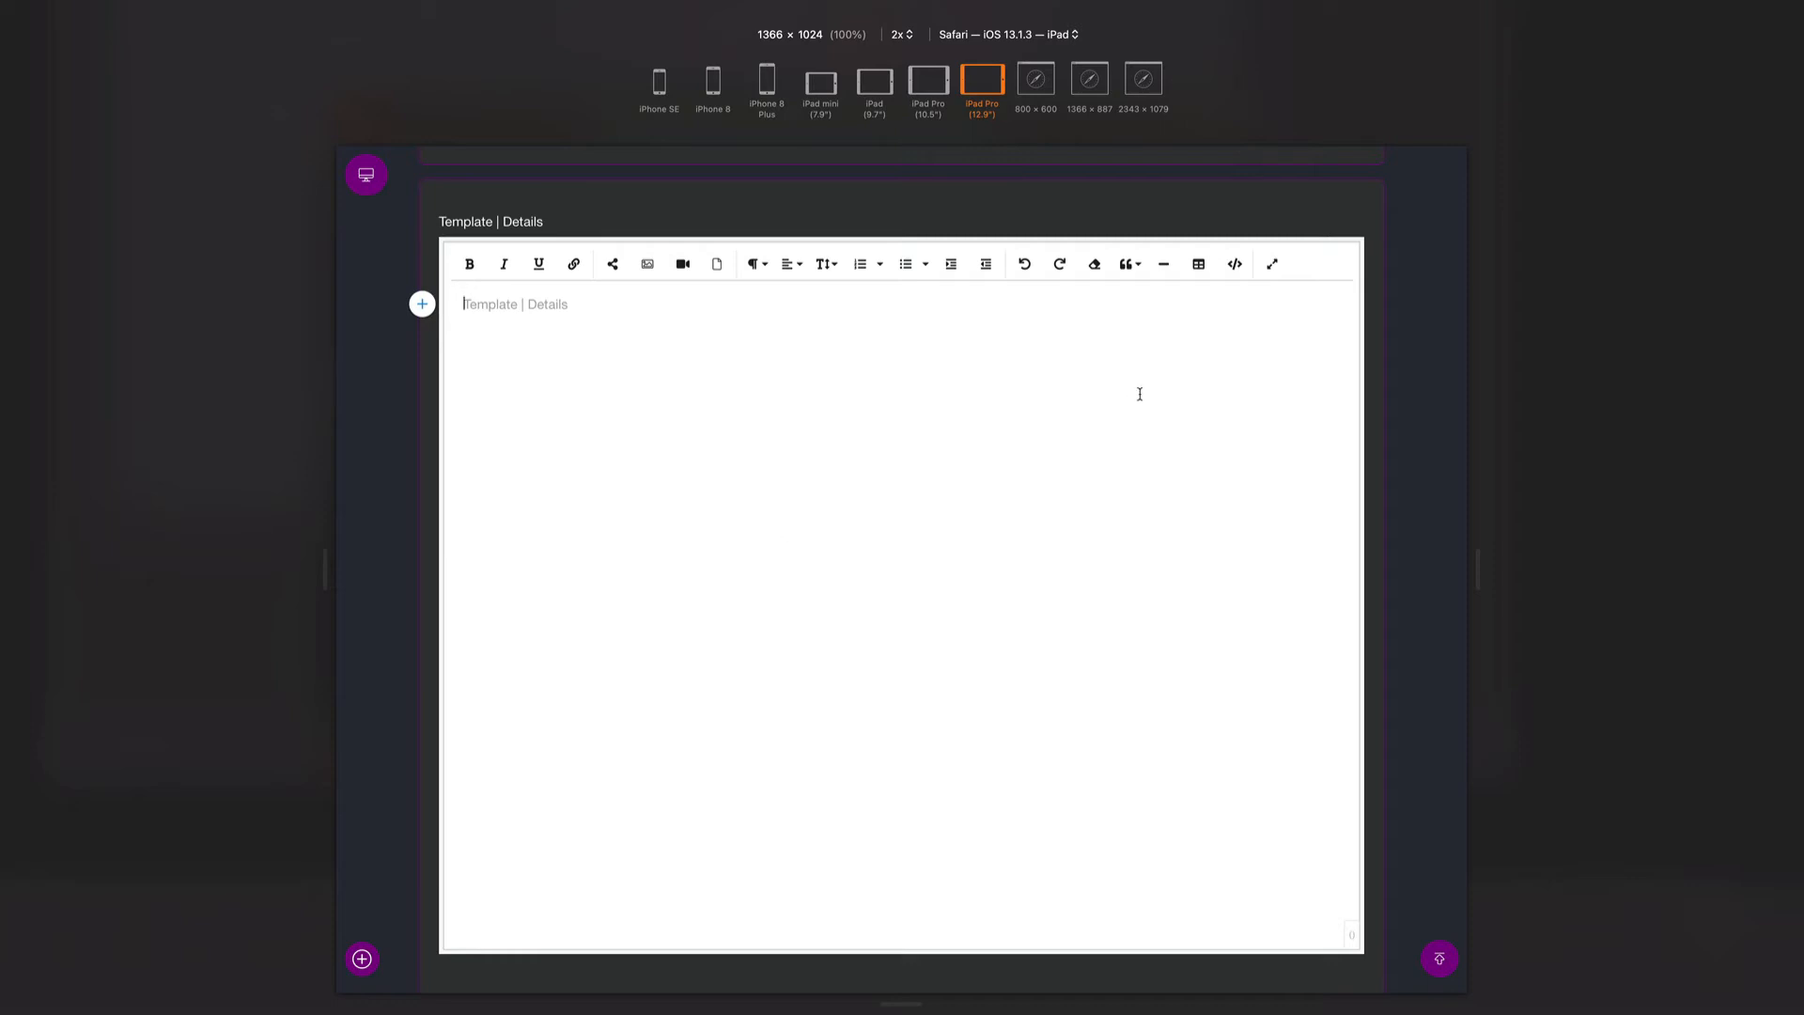
# - Paste the proposal HTML into Details in Code View and switch back to render it
pyautogui.click(1236, 266)
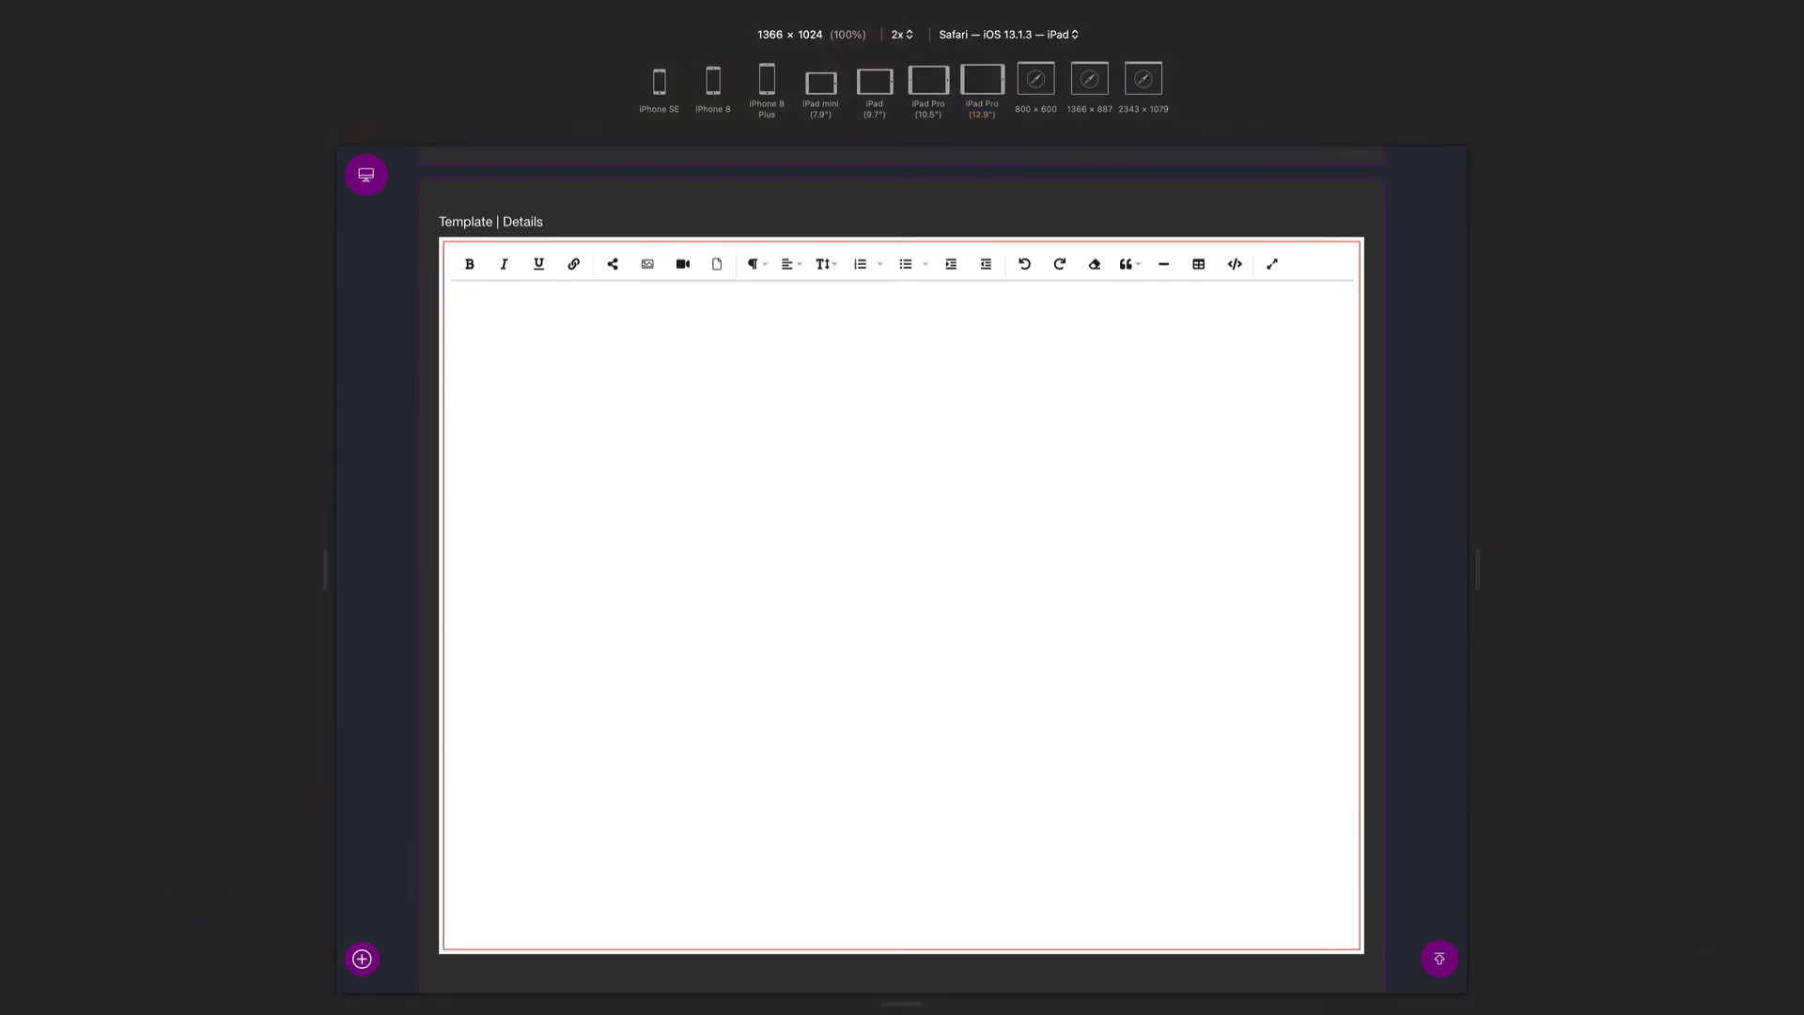
pyautogui.click(735, 478)
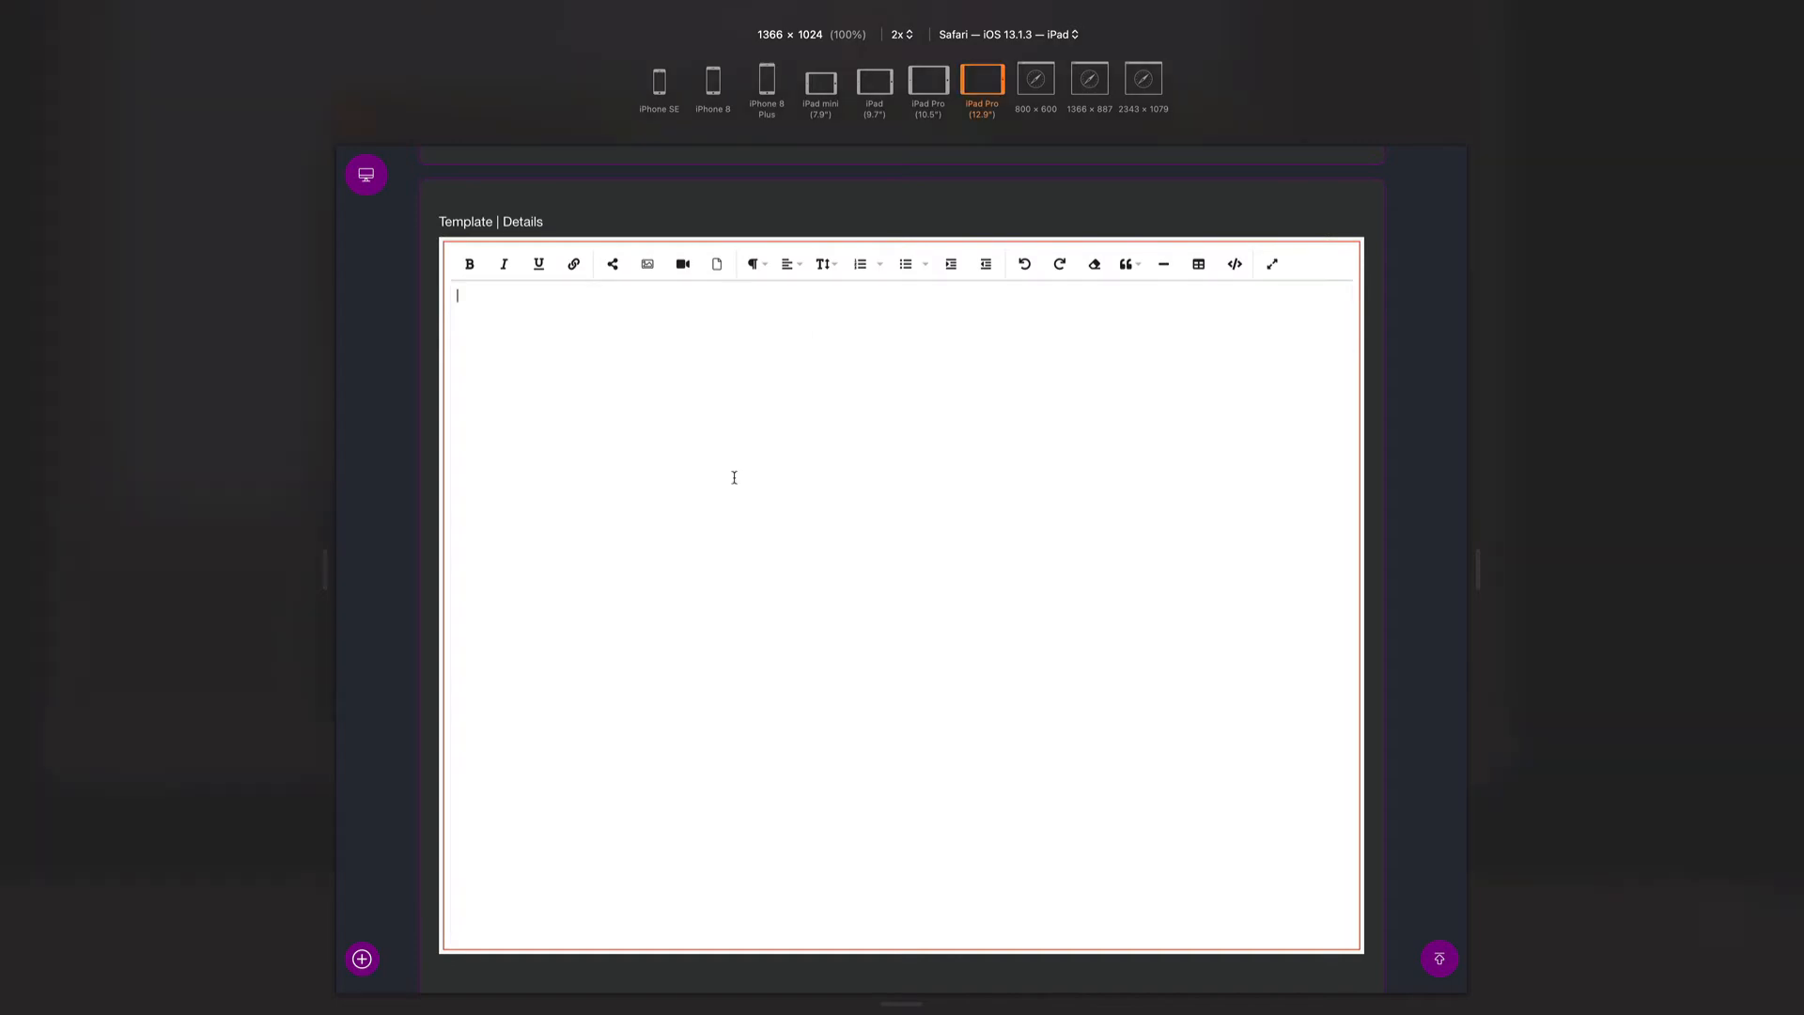
pyautogui.press('super+v')
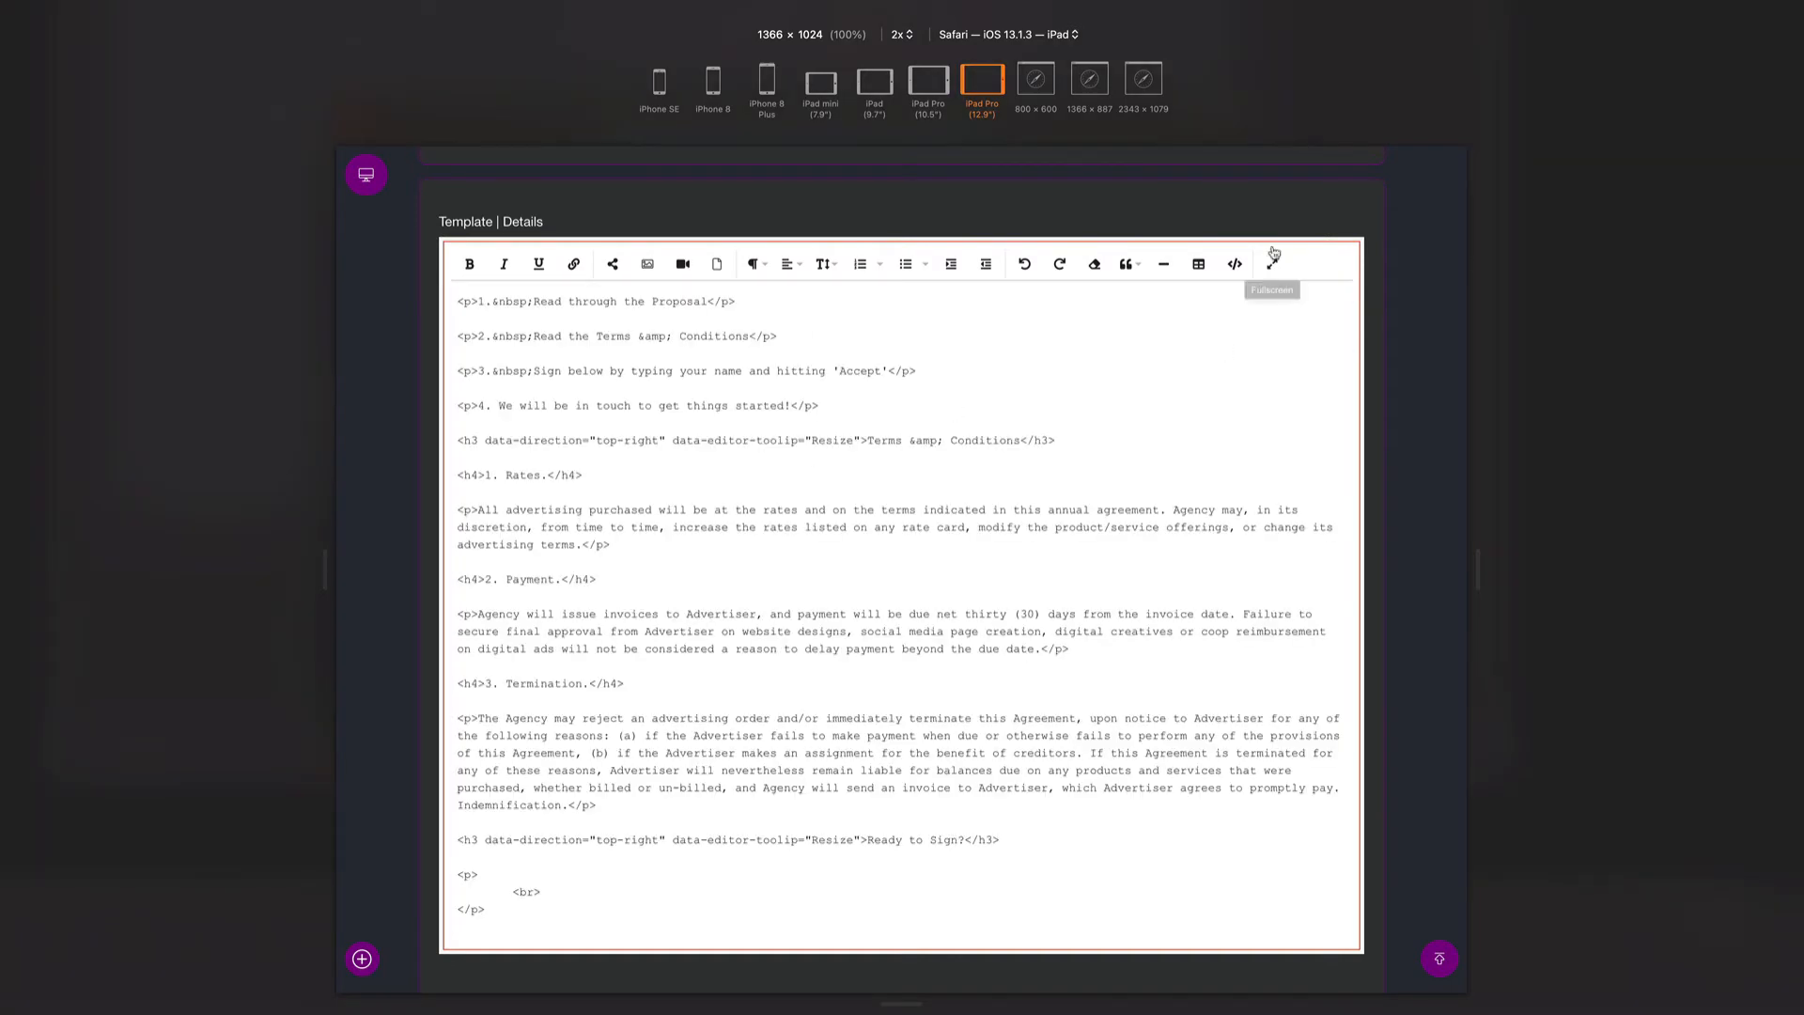
pyautogui.click(1234, 265)
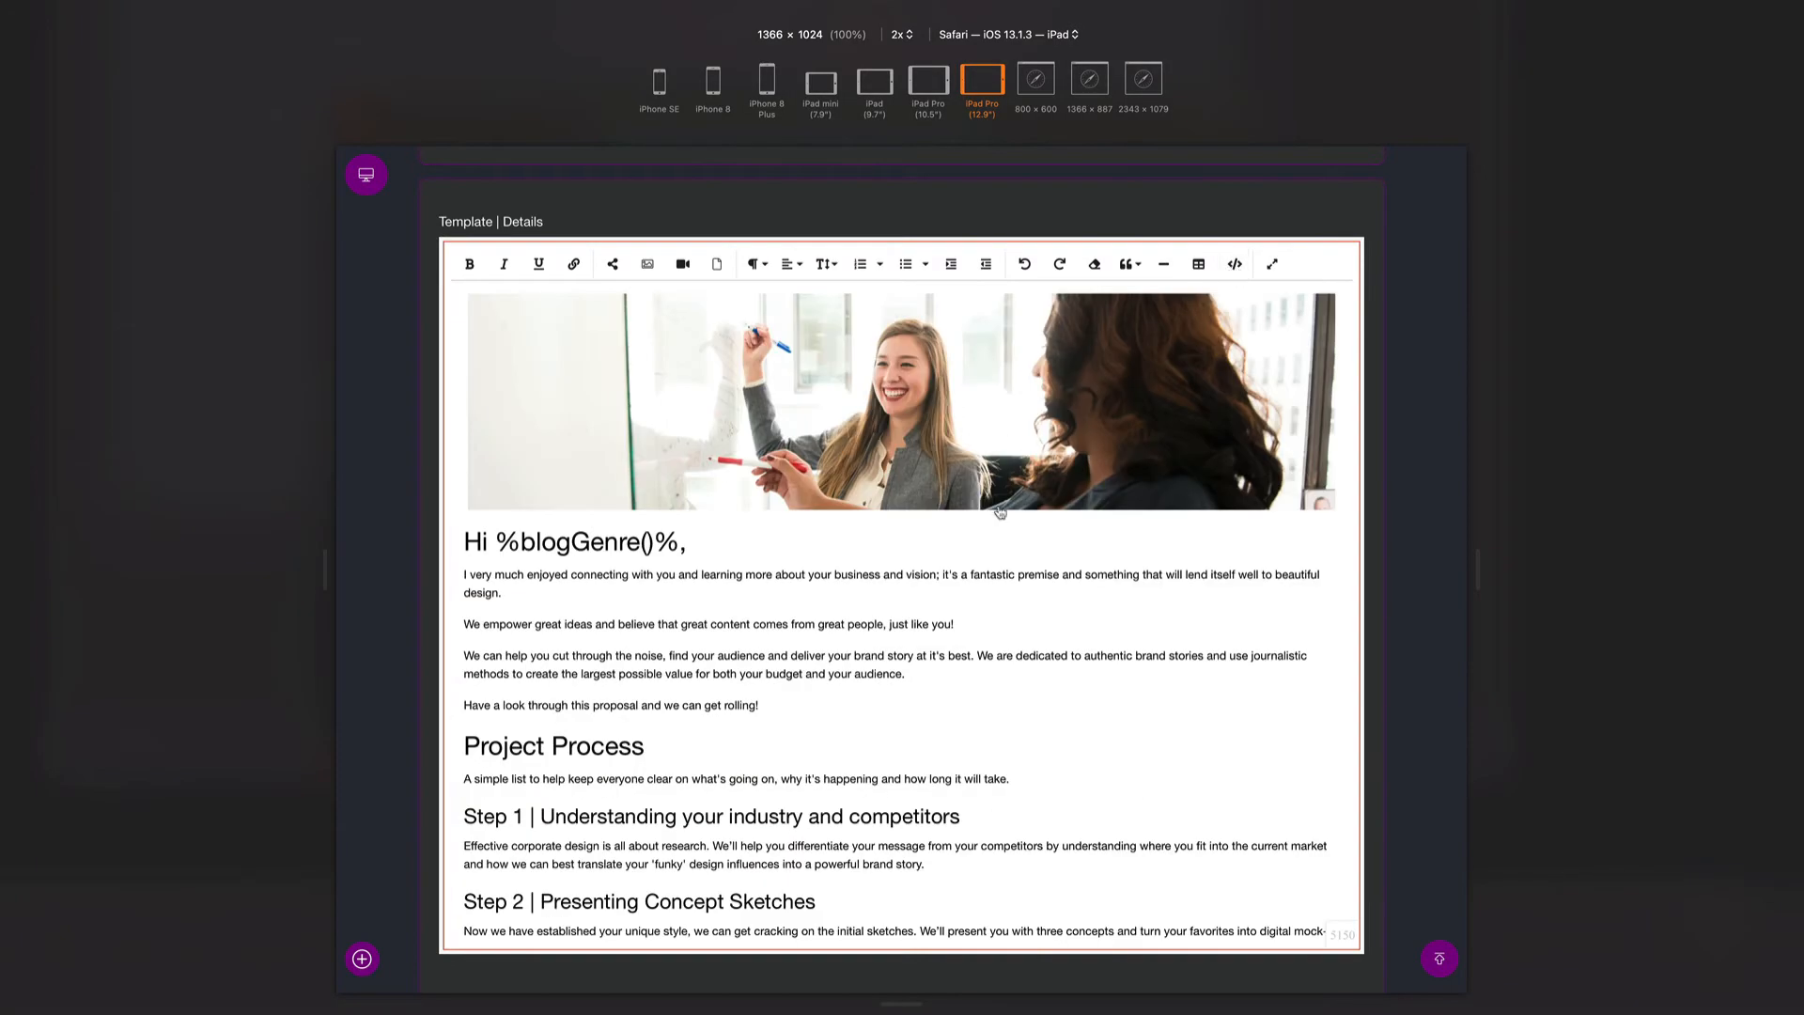
pyautogui.scroll(3, 966, 585)
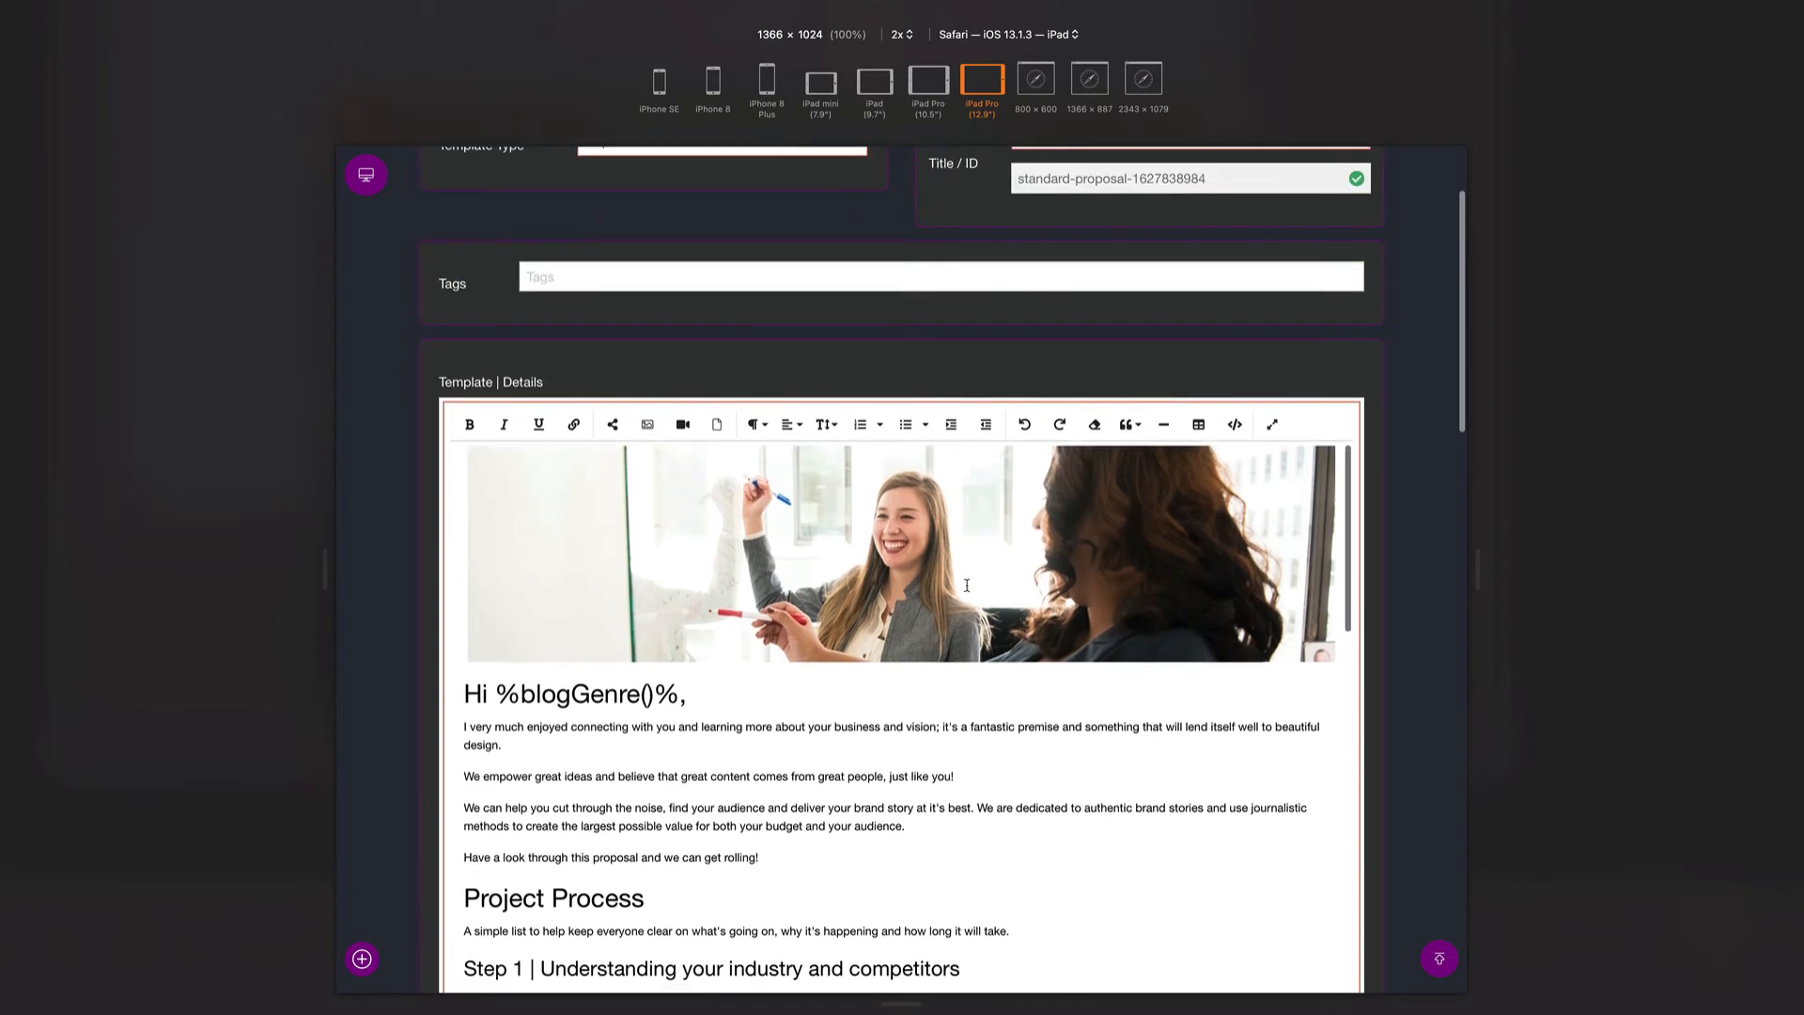
# - Review the rendered content down to 'Ready to Sign?' and save the template with Ctrl+S
pyautogui.scroll(-3, 1365, 571)
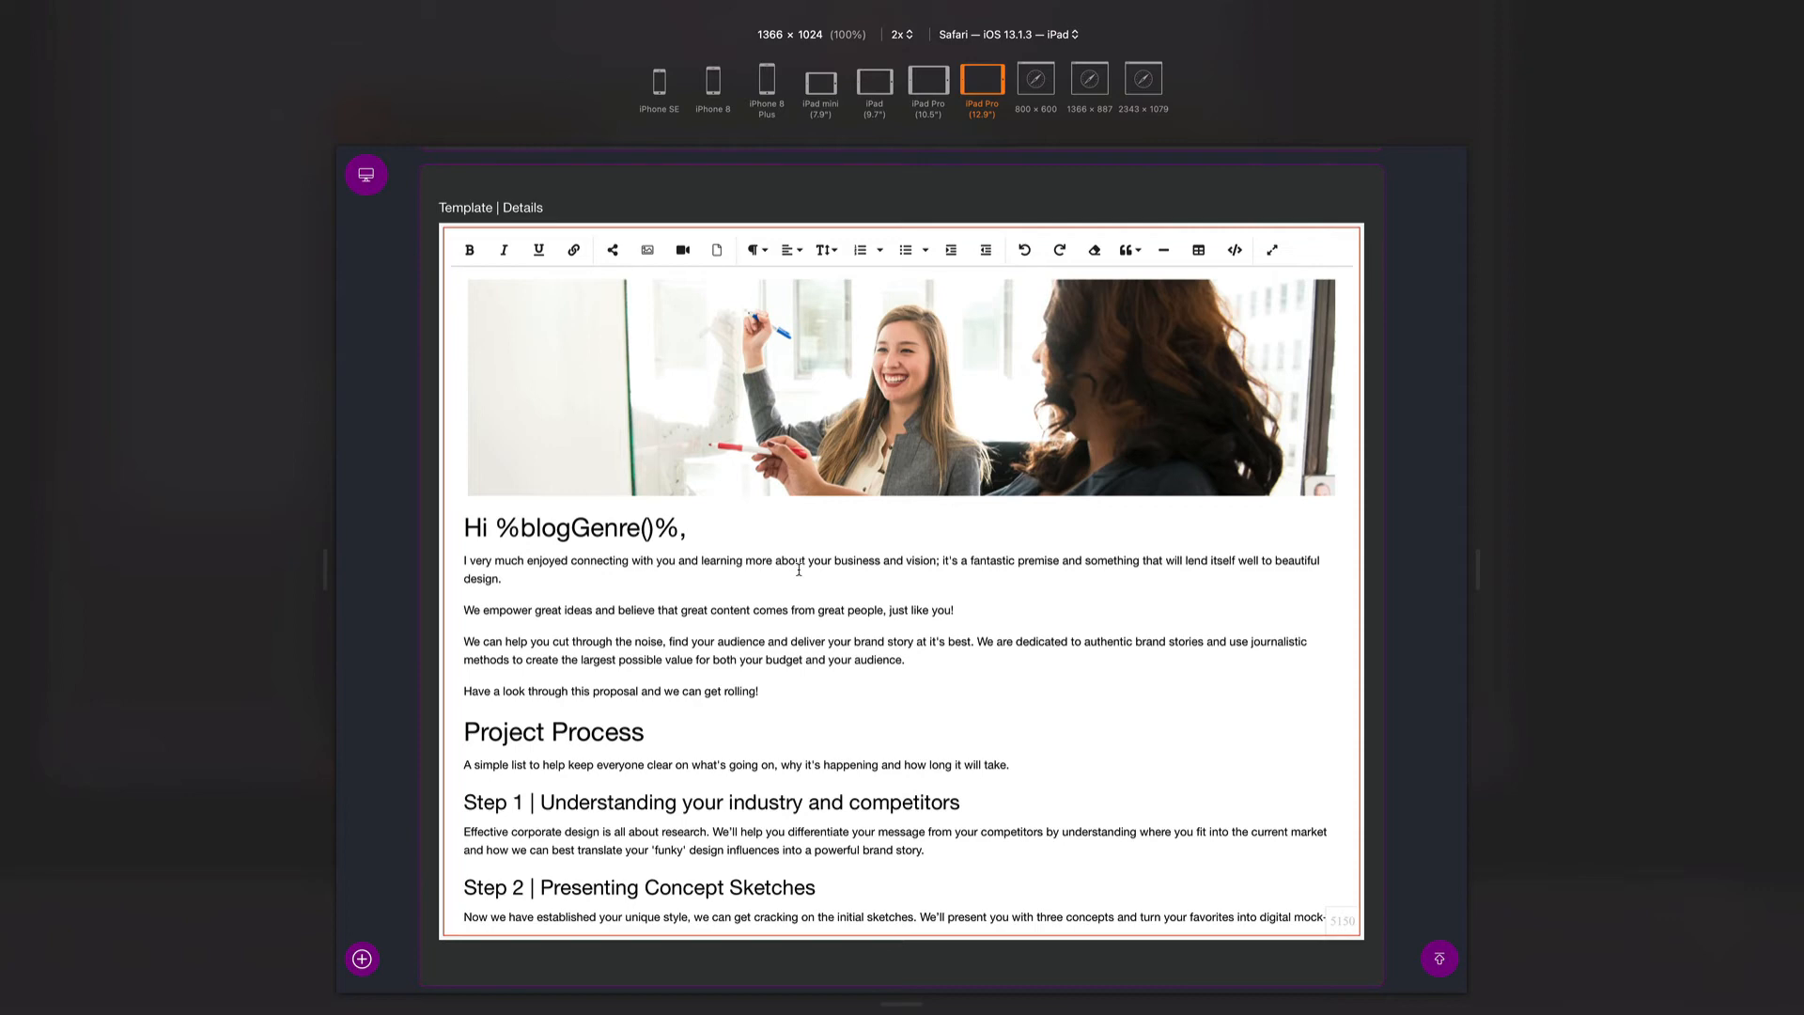
pyautogui.scroll(-5, 799, 569)
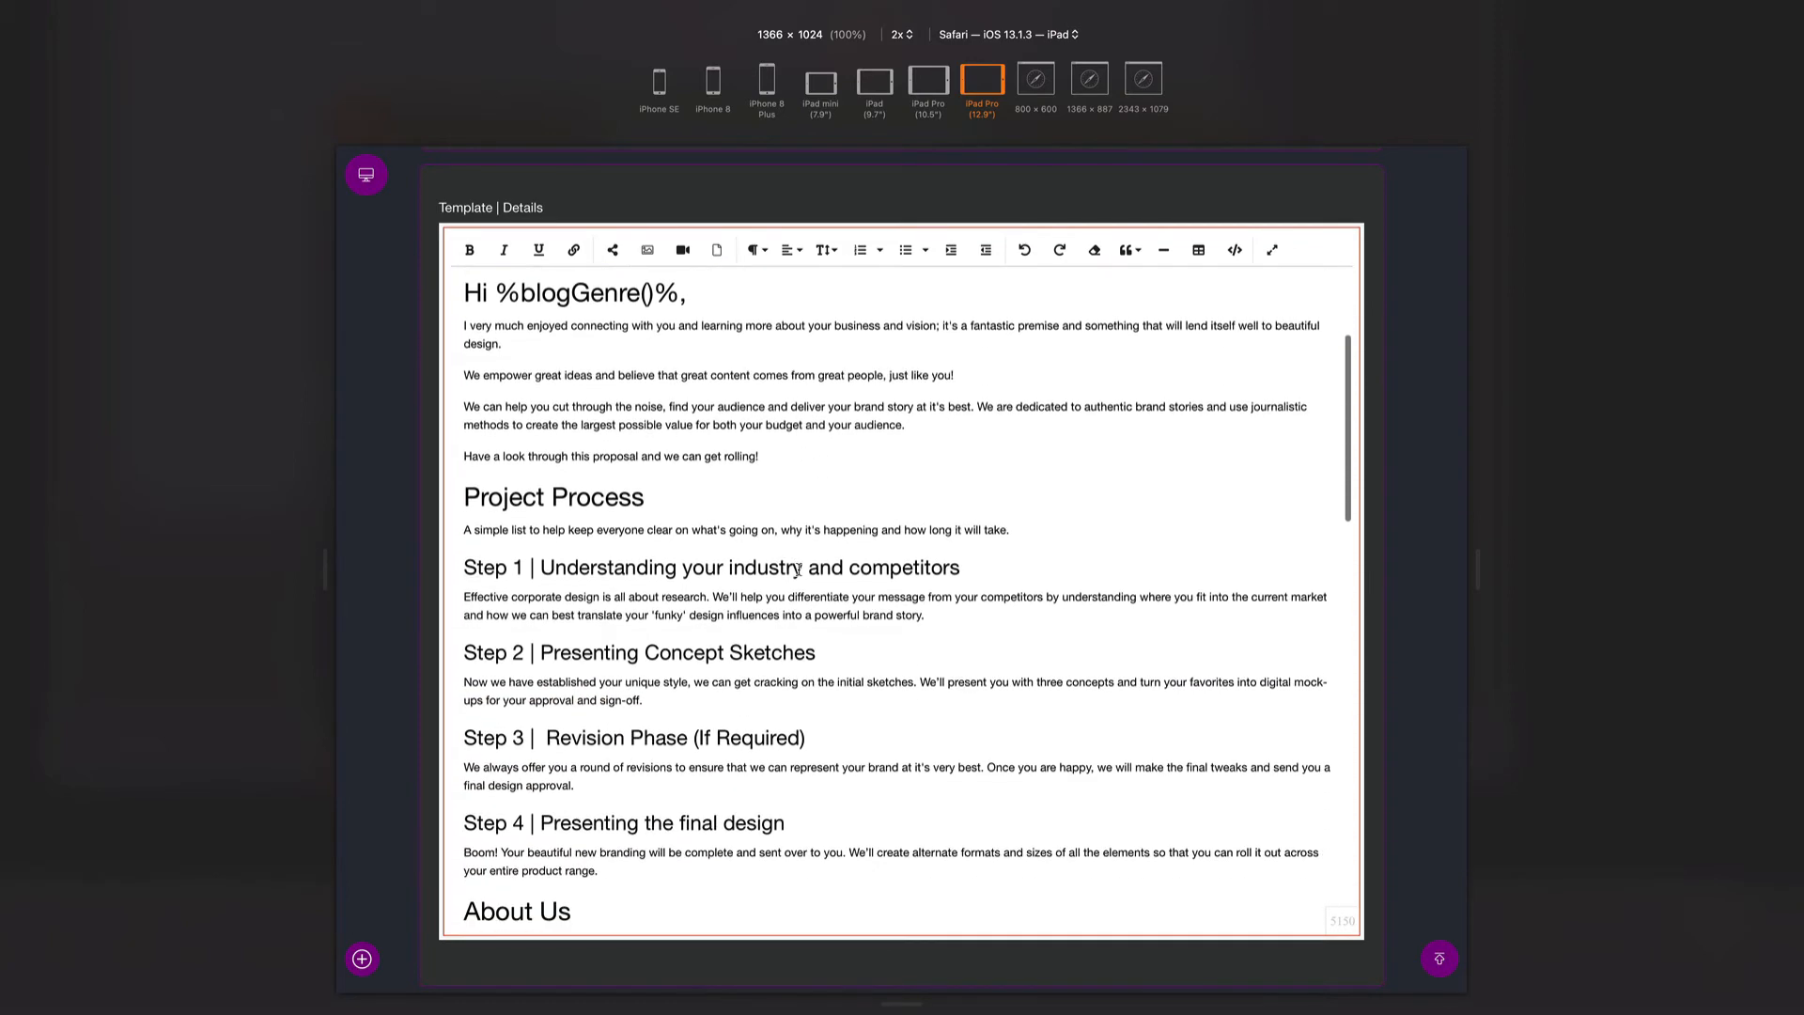
pyautogui.scroll(-4, 799, 570)
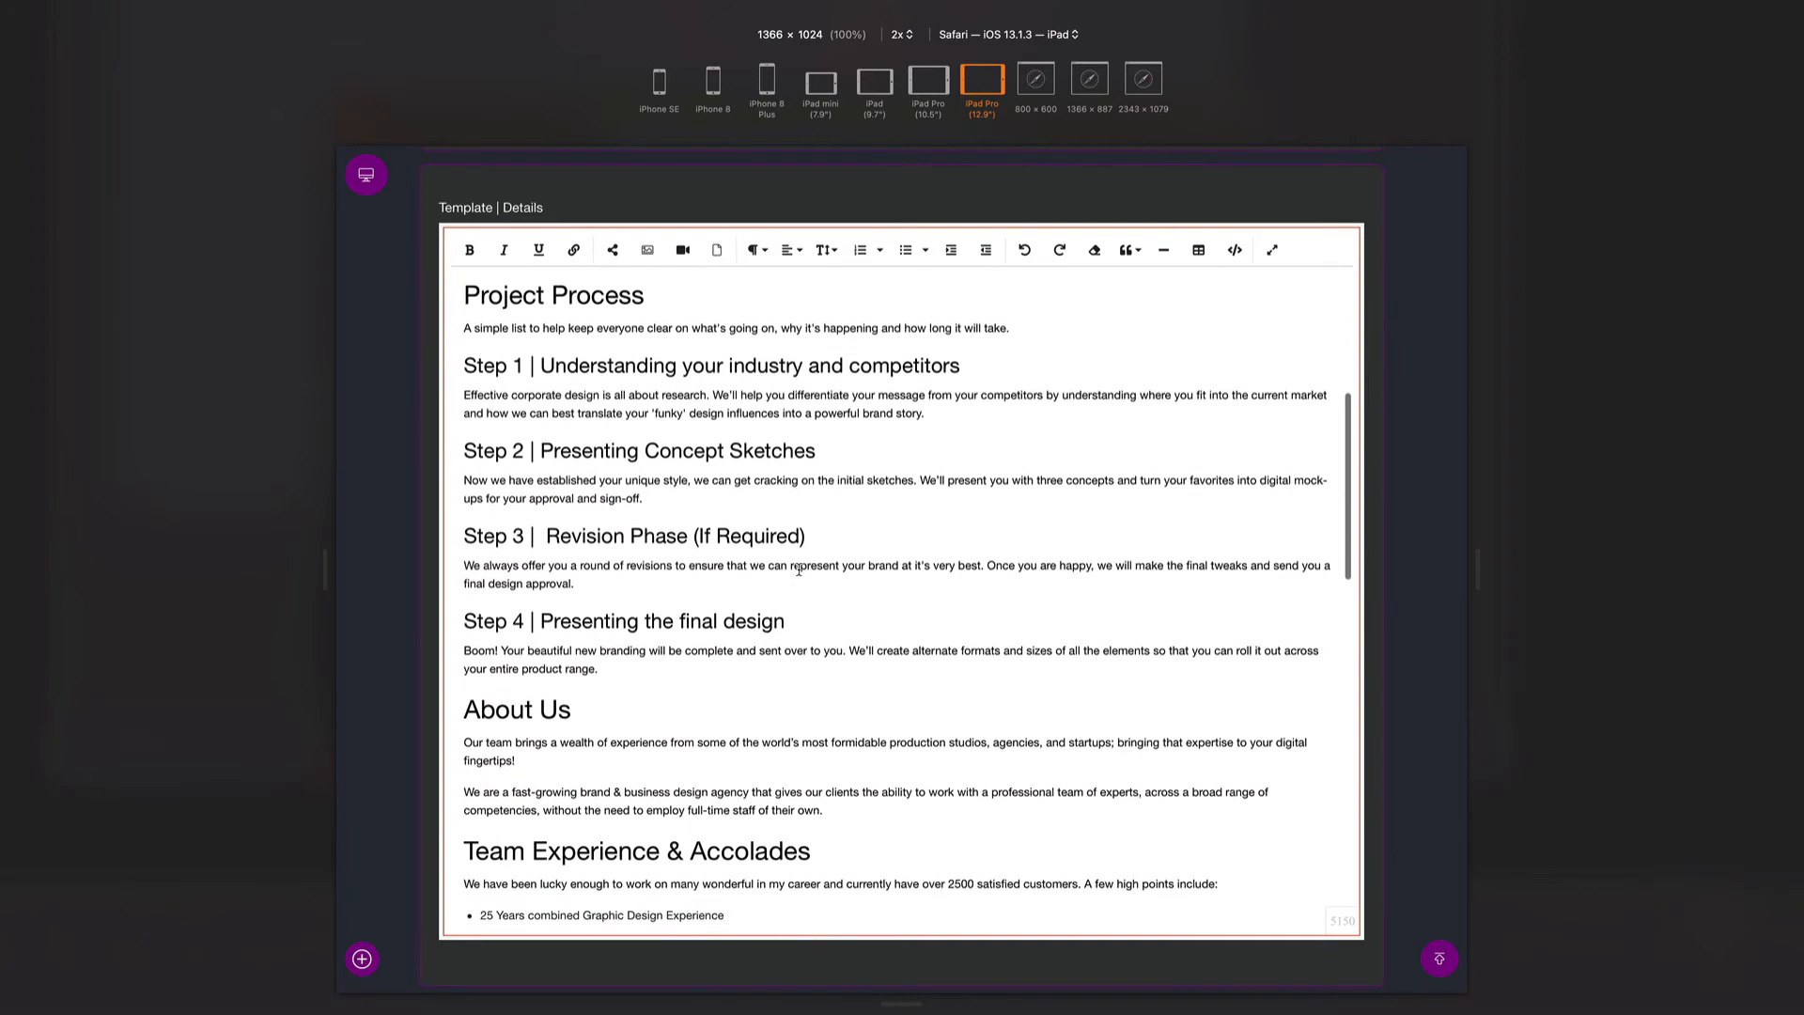
pyautogui.scroll(-12, 798, 569)
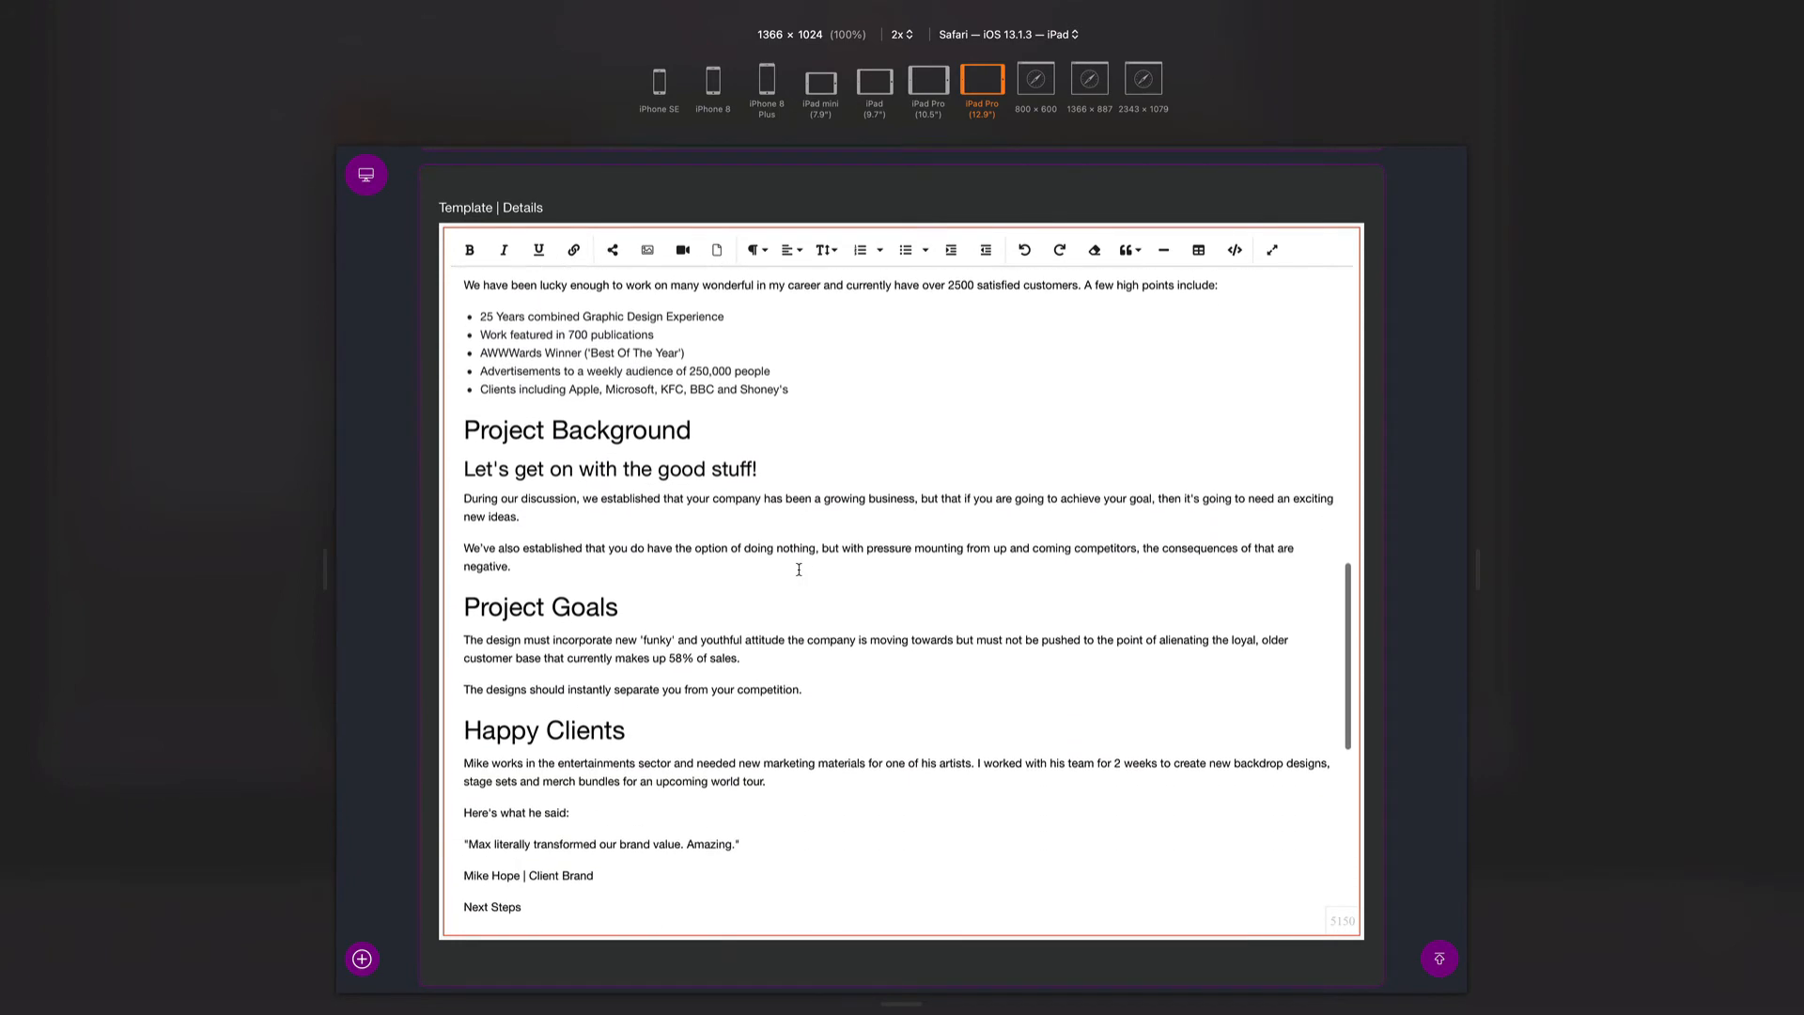
pyautogui.scroll(-8, 799, 569)
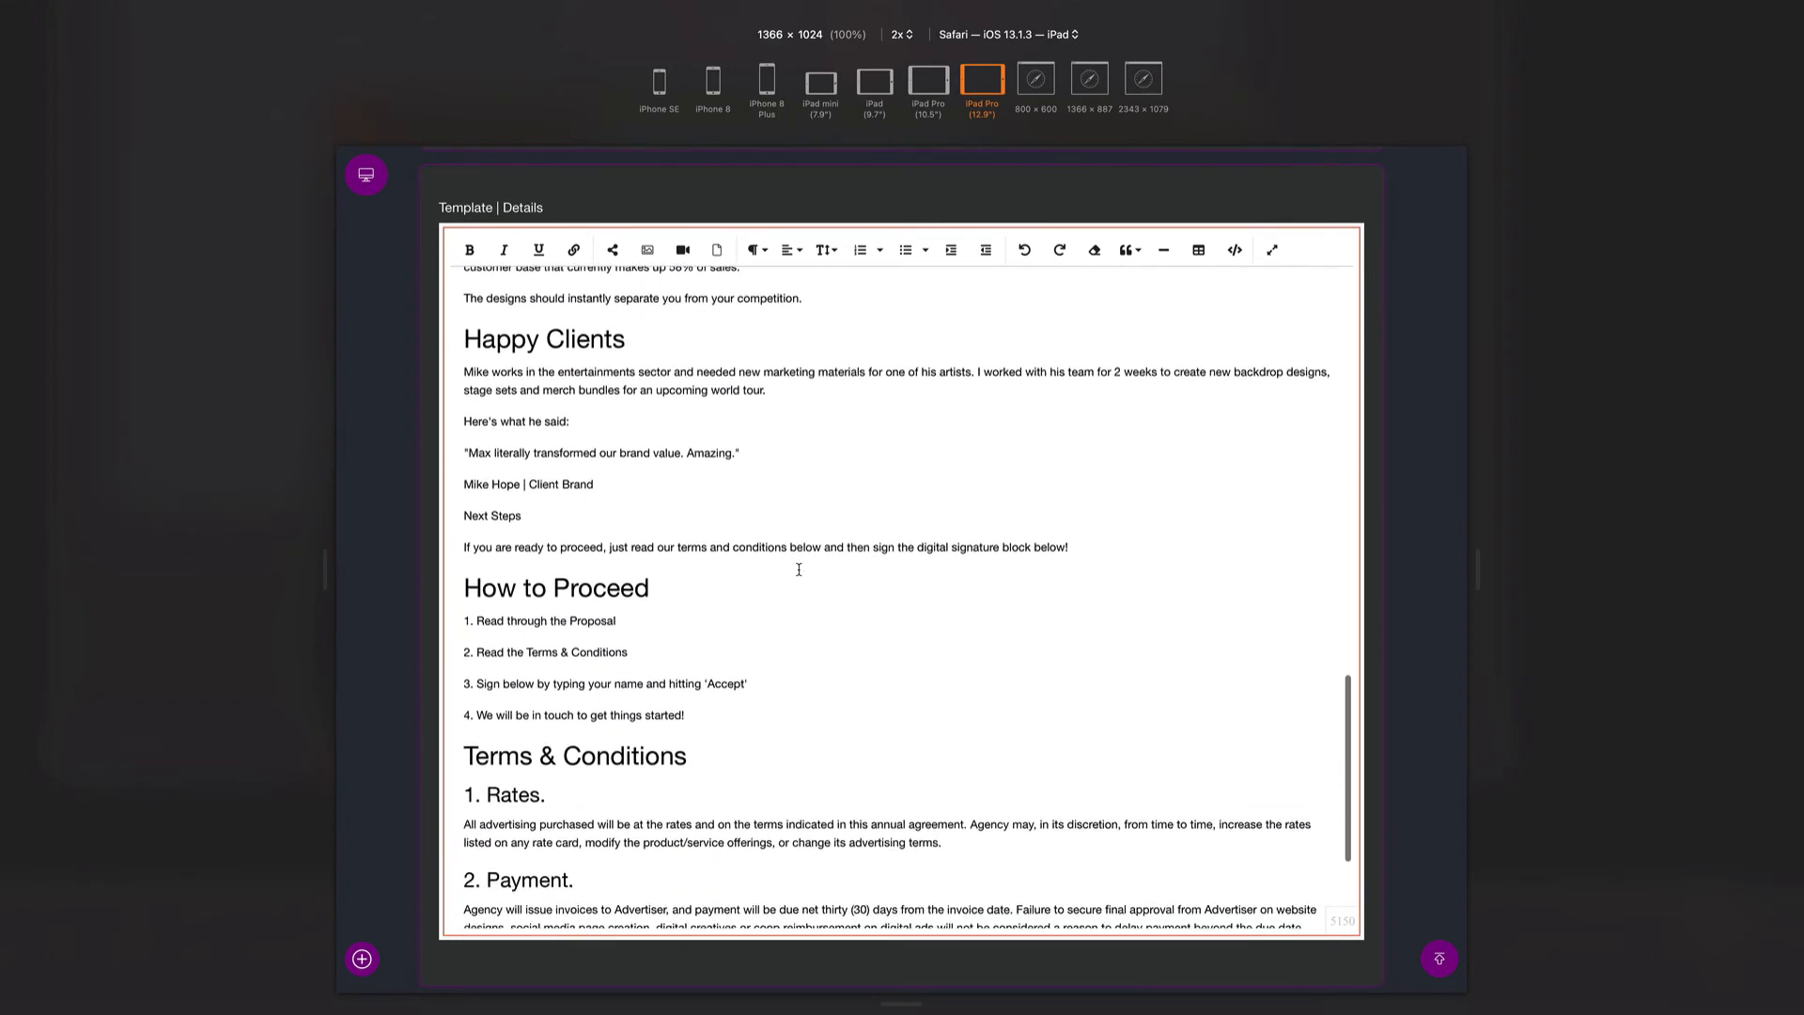
pyautogui.scroll(-5, 799, 569)
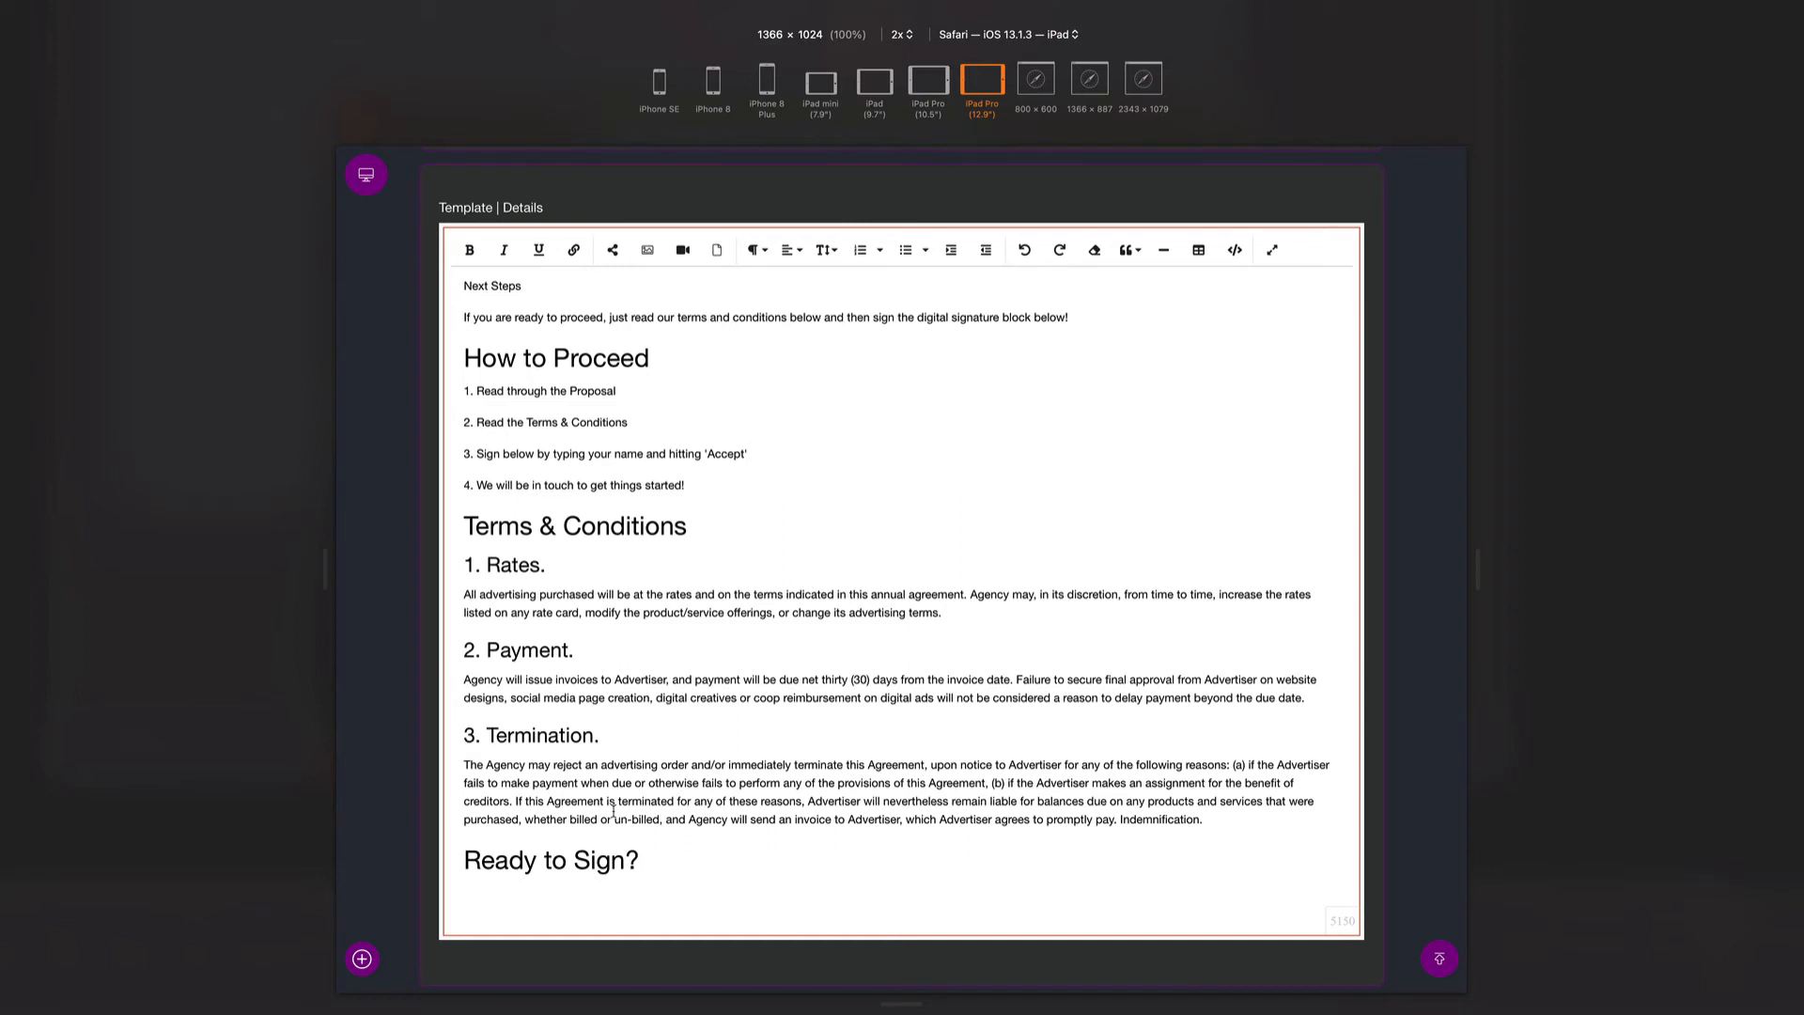
pyautogui.scroll(10, 792, 662)
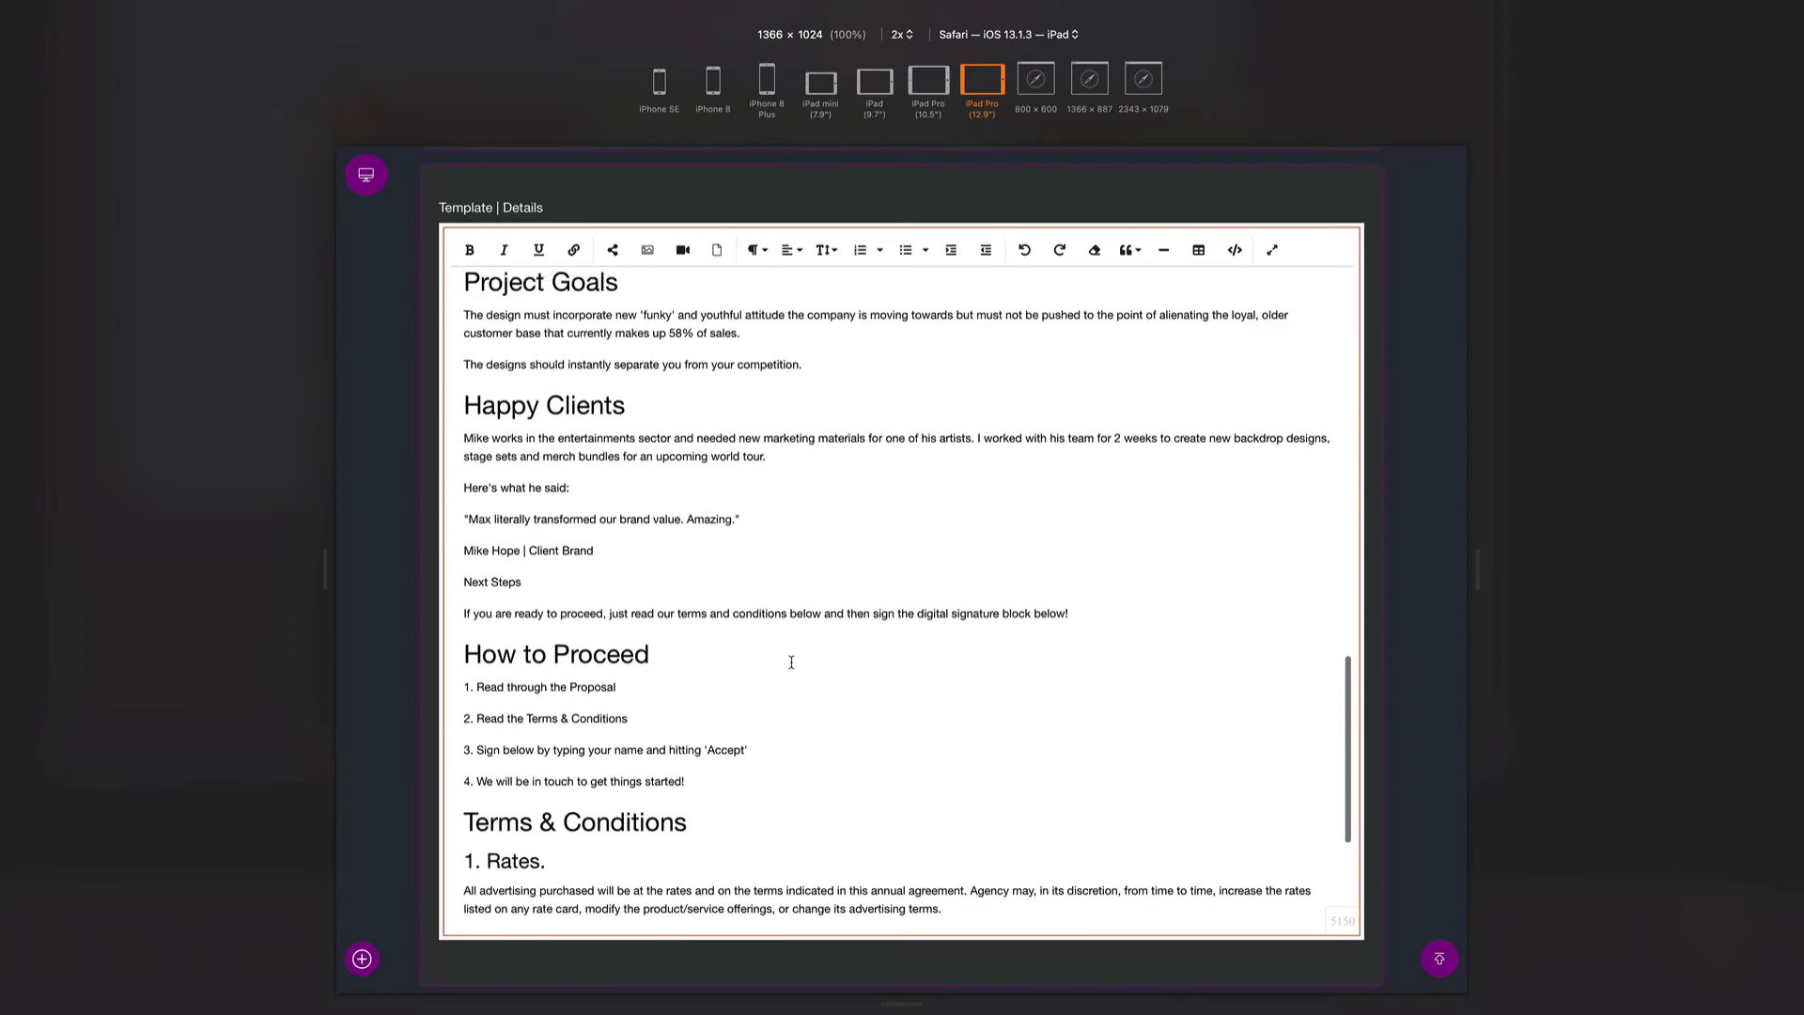
pyautogui.scroll(5, 792, 663)
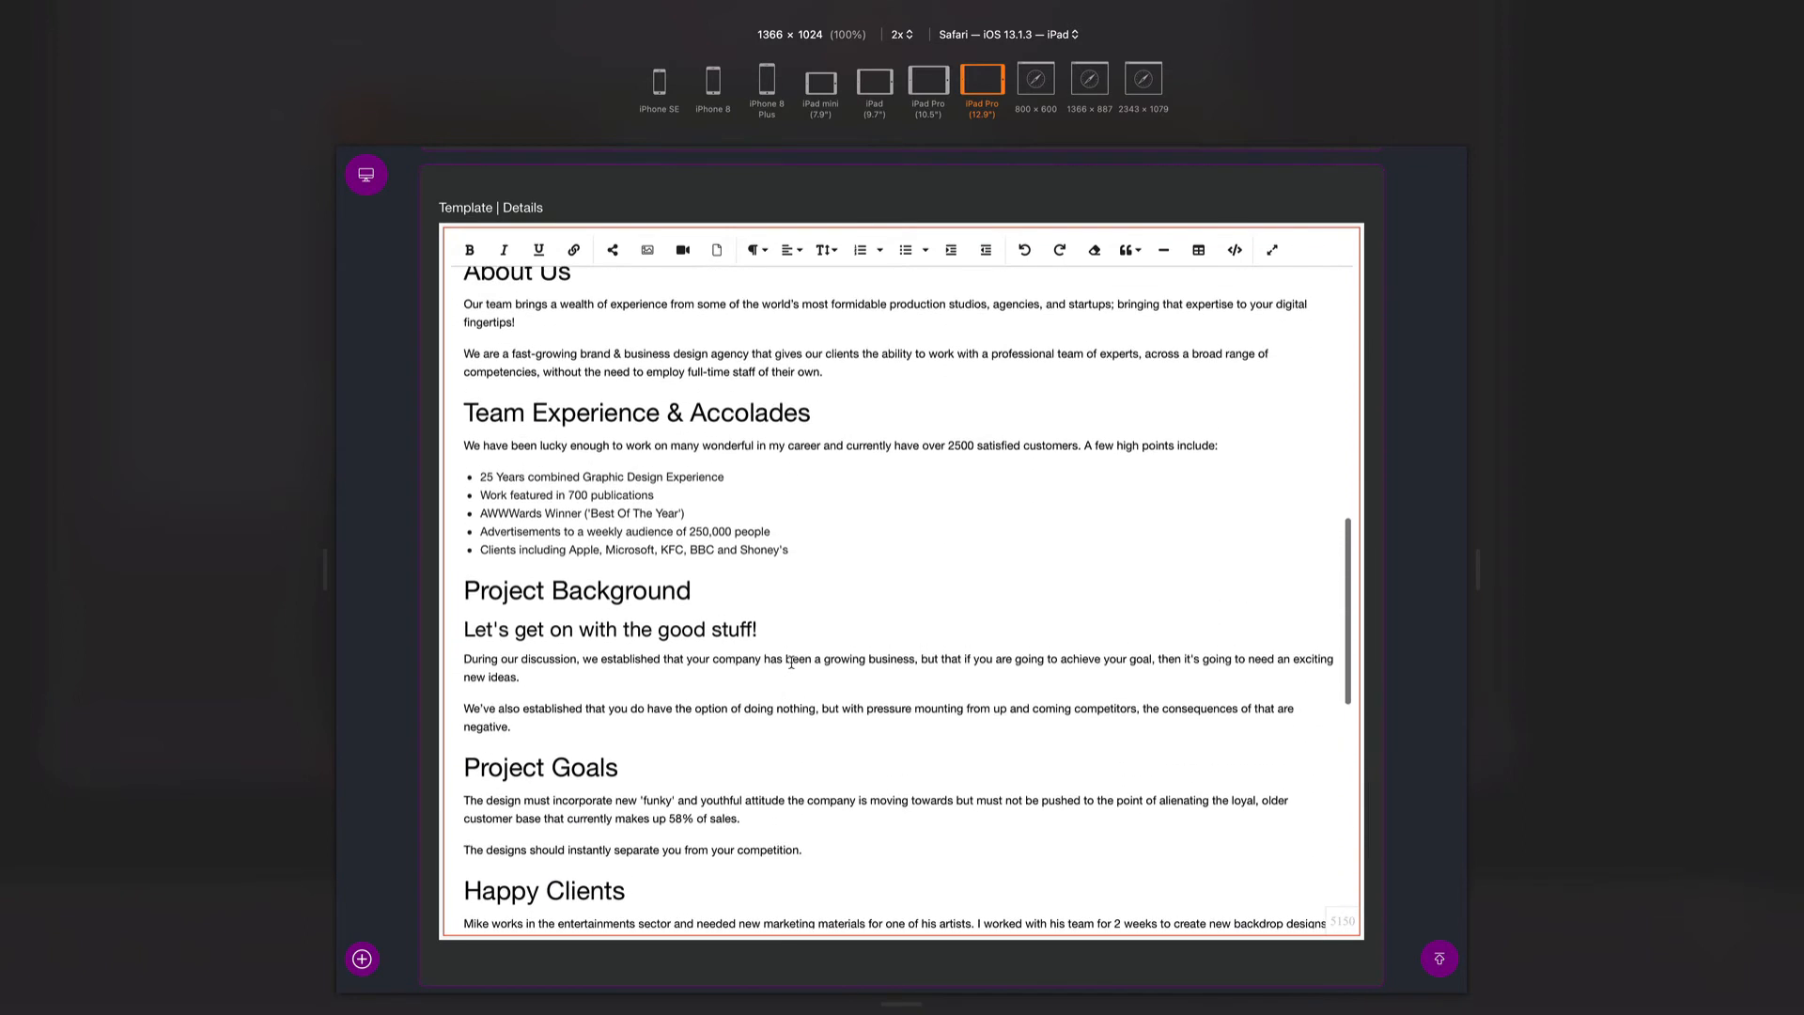
pyautogui.scroll(8, 798, 694)
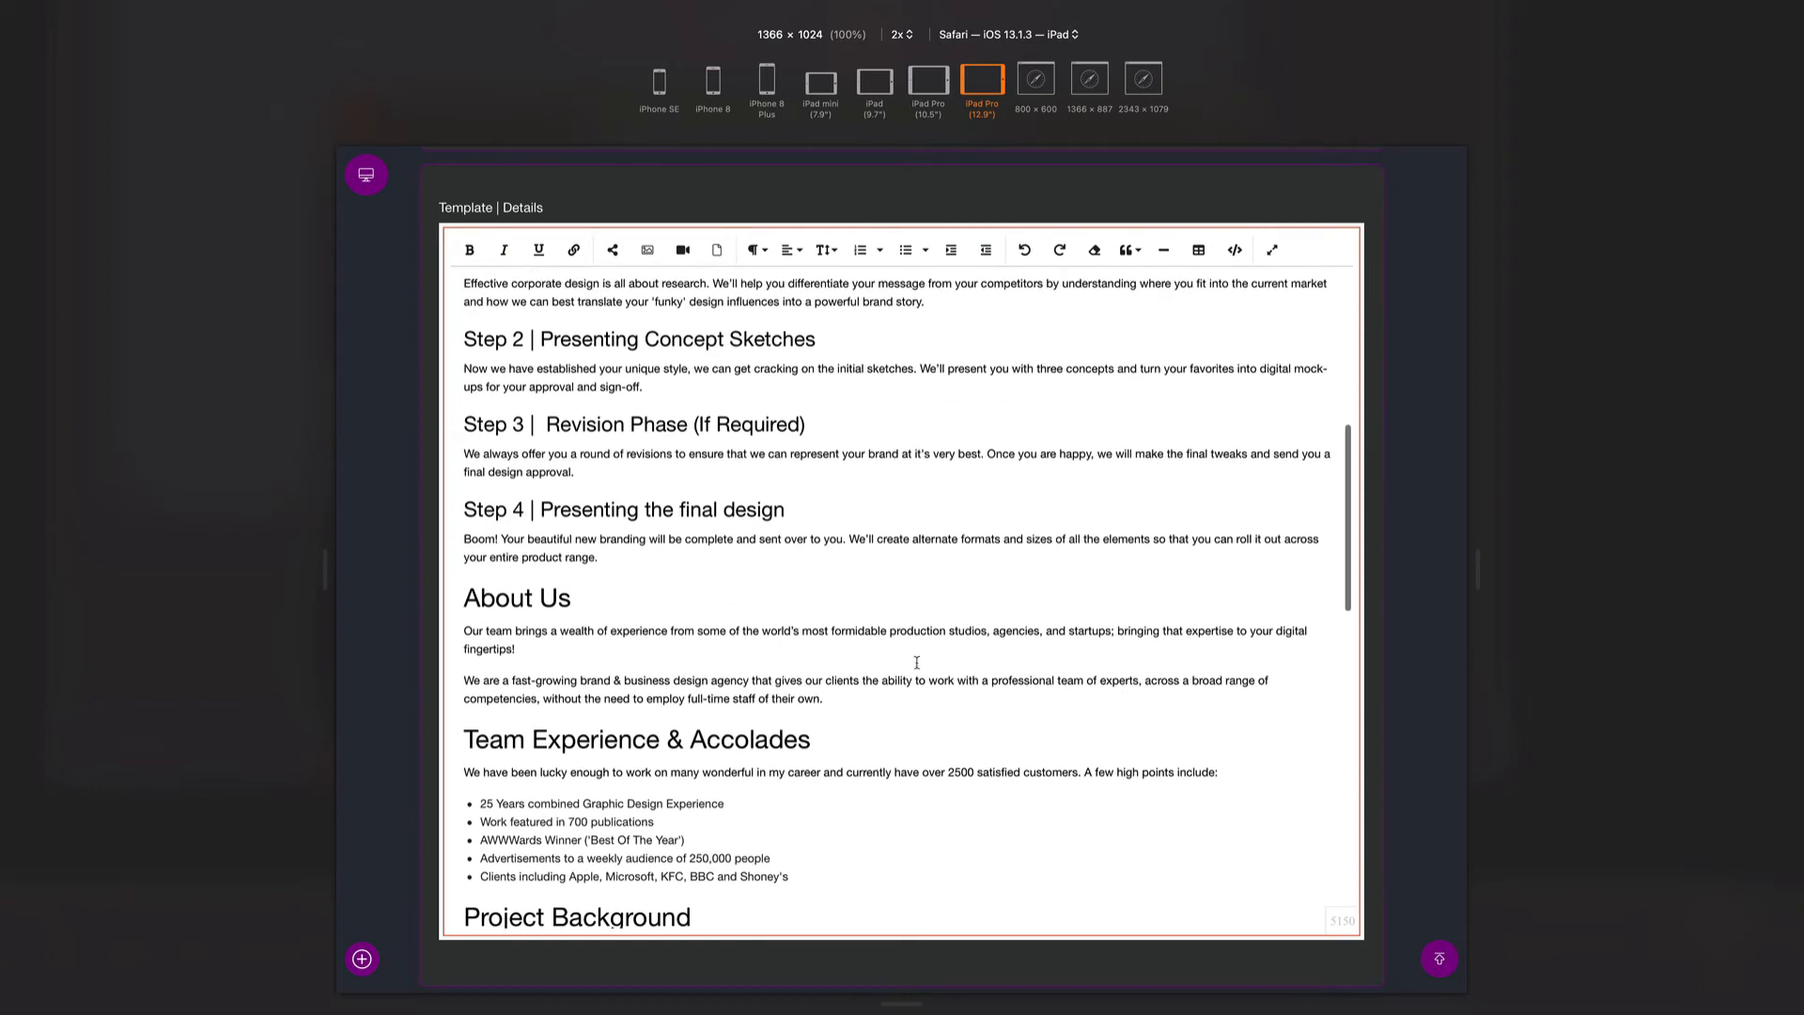
pyautogui.scroll(9, 947, 604)
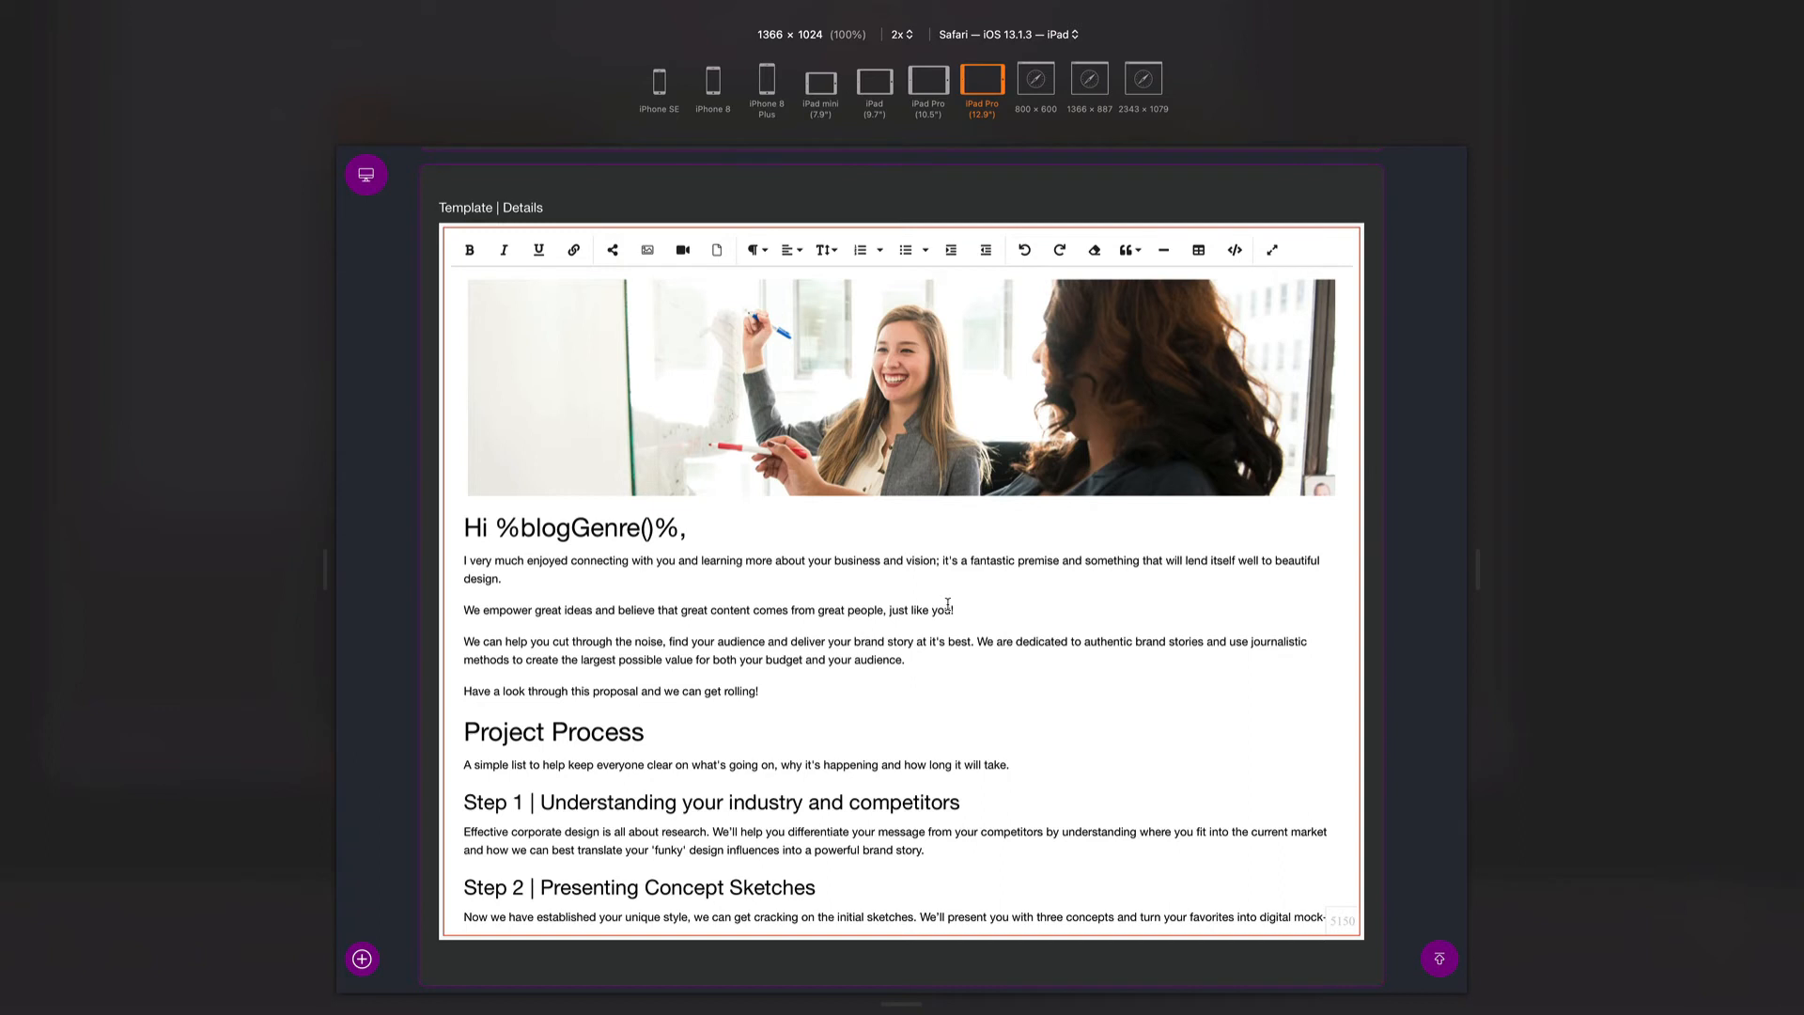
pyautogui.press('super+s')
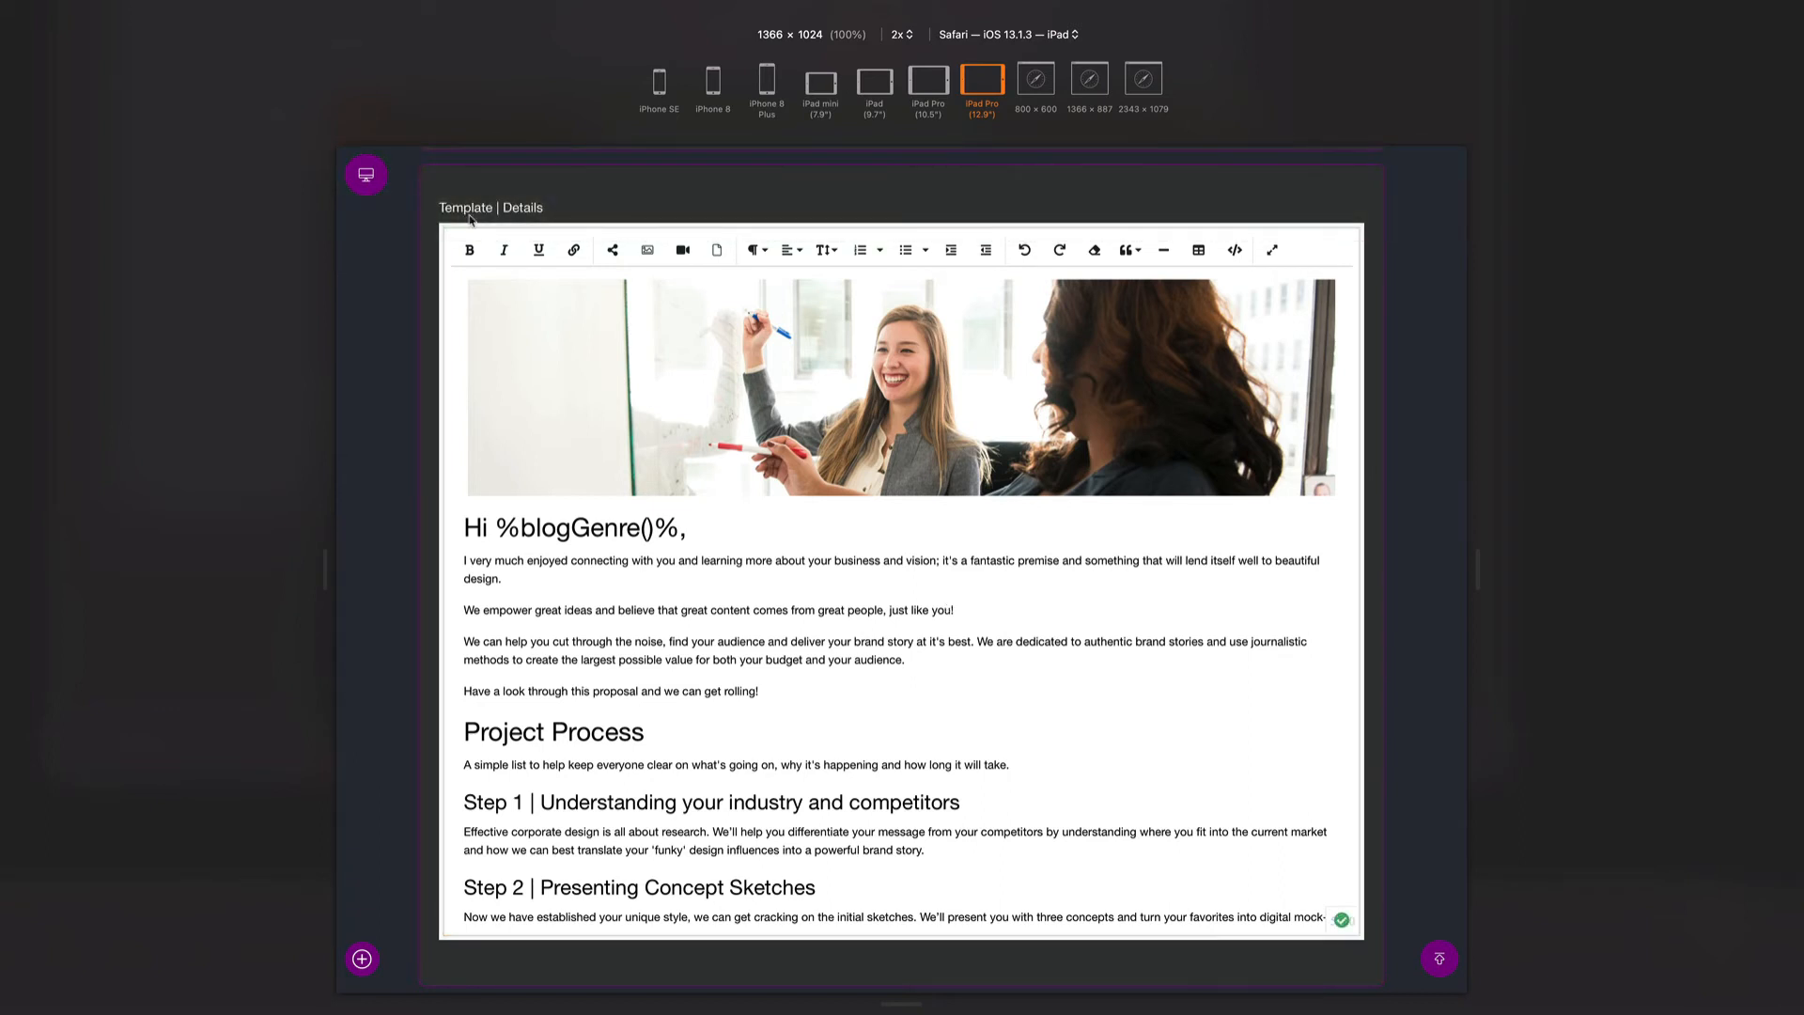
# - Open the desk drawer and go to the Proposals list under My Desk
pyautogui.click(366, 188)
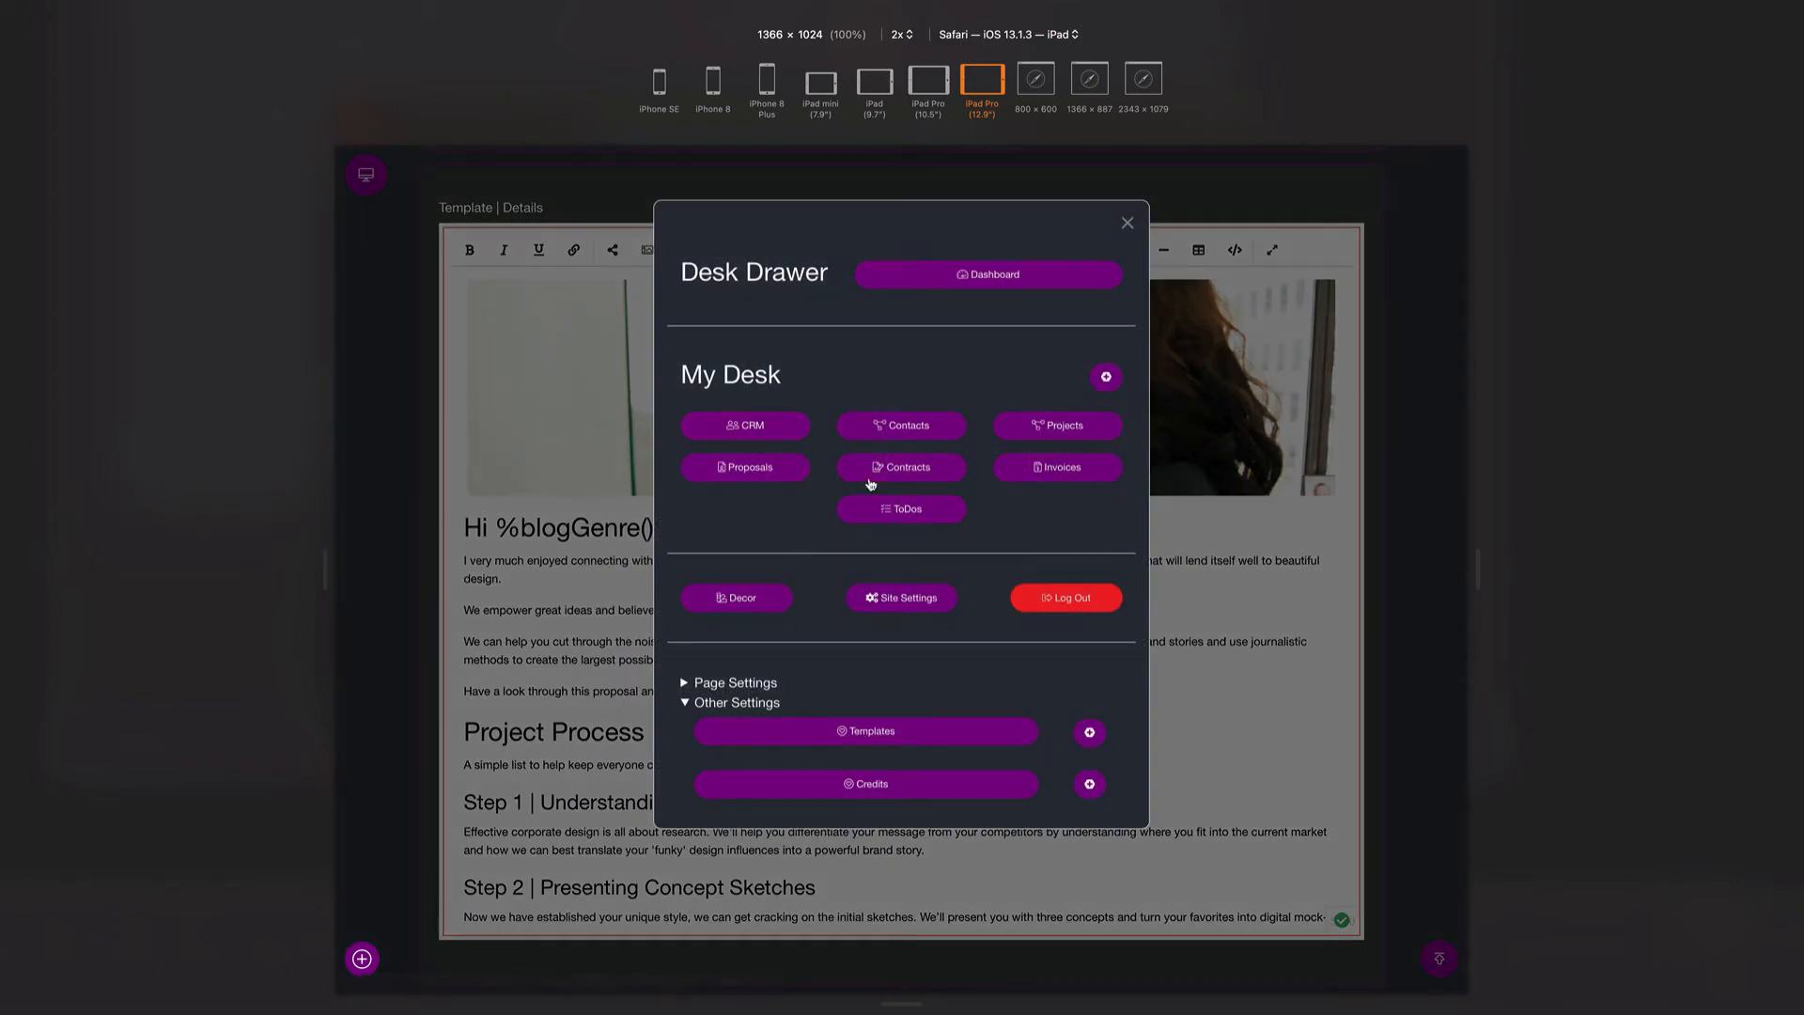
pyautogui.click(742, 472)
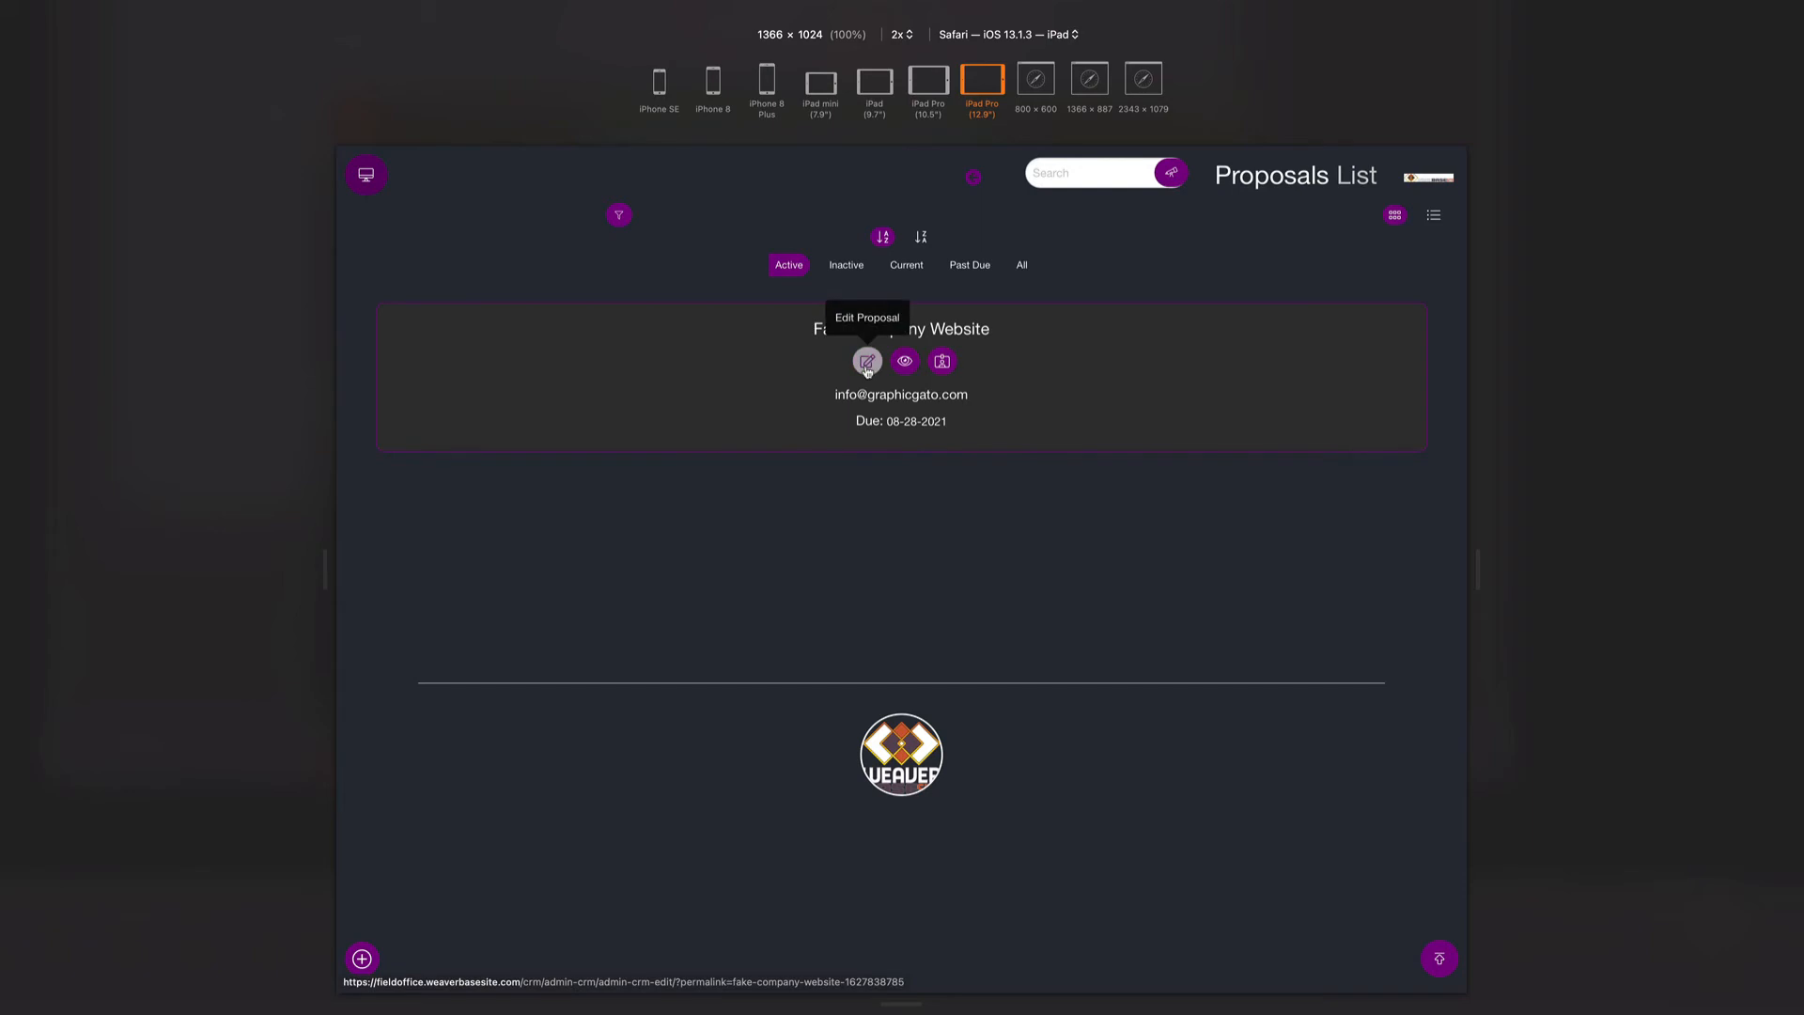
# - Check the Fake Company Website proposal's ID, then open that proposal for editing
pyautogui.click(944, 368)
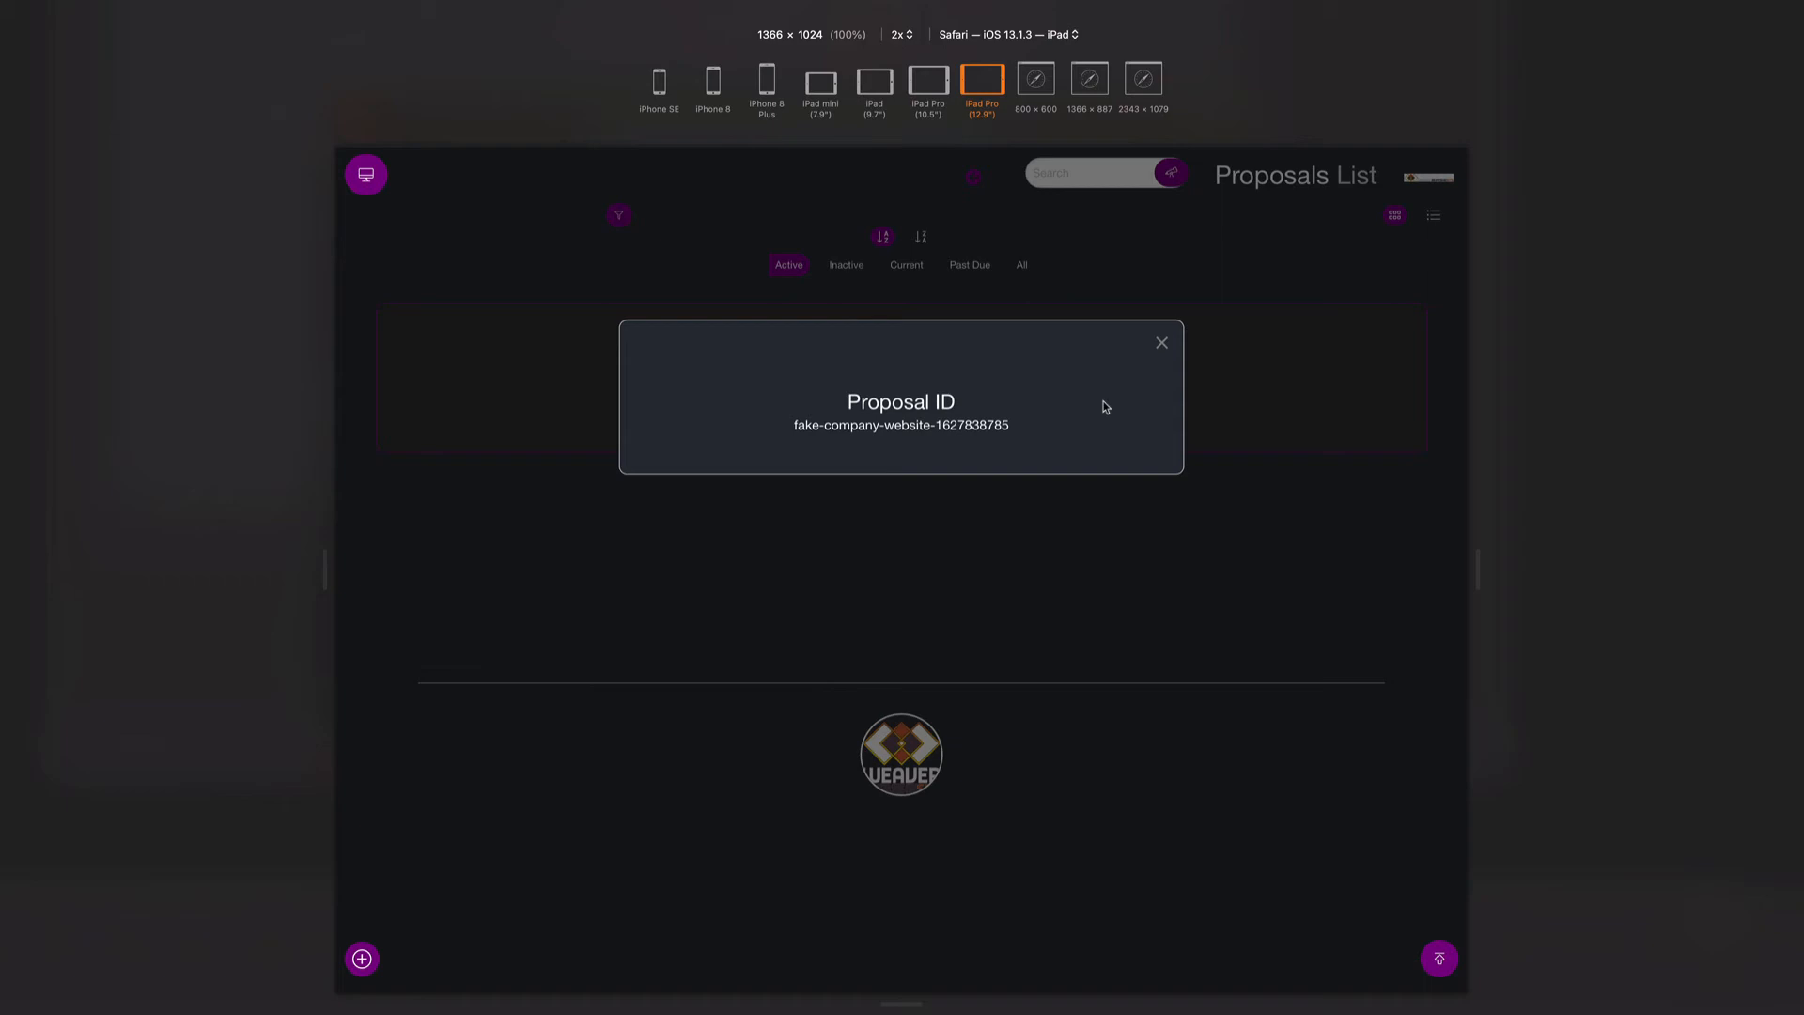
pyautogui.click(1159, 344)
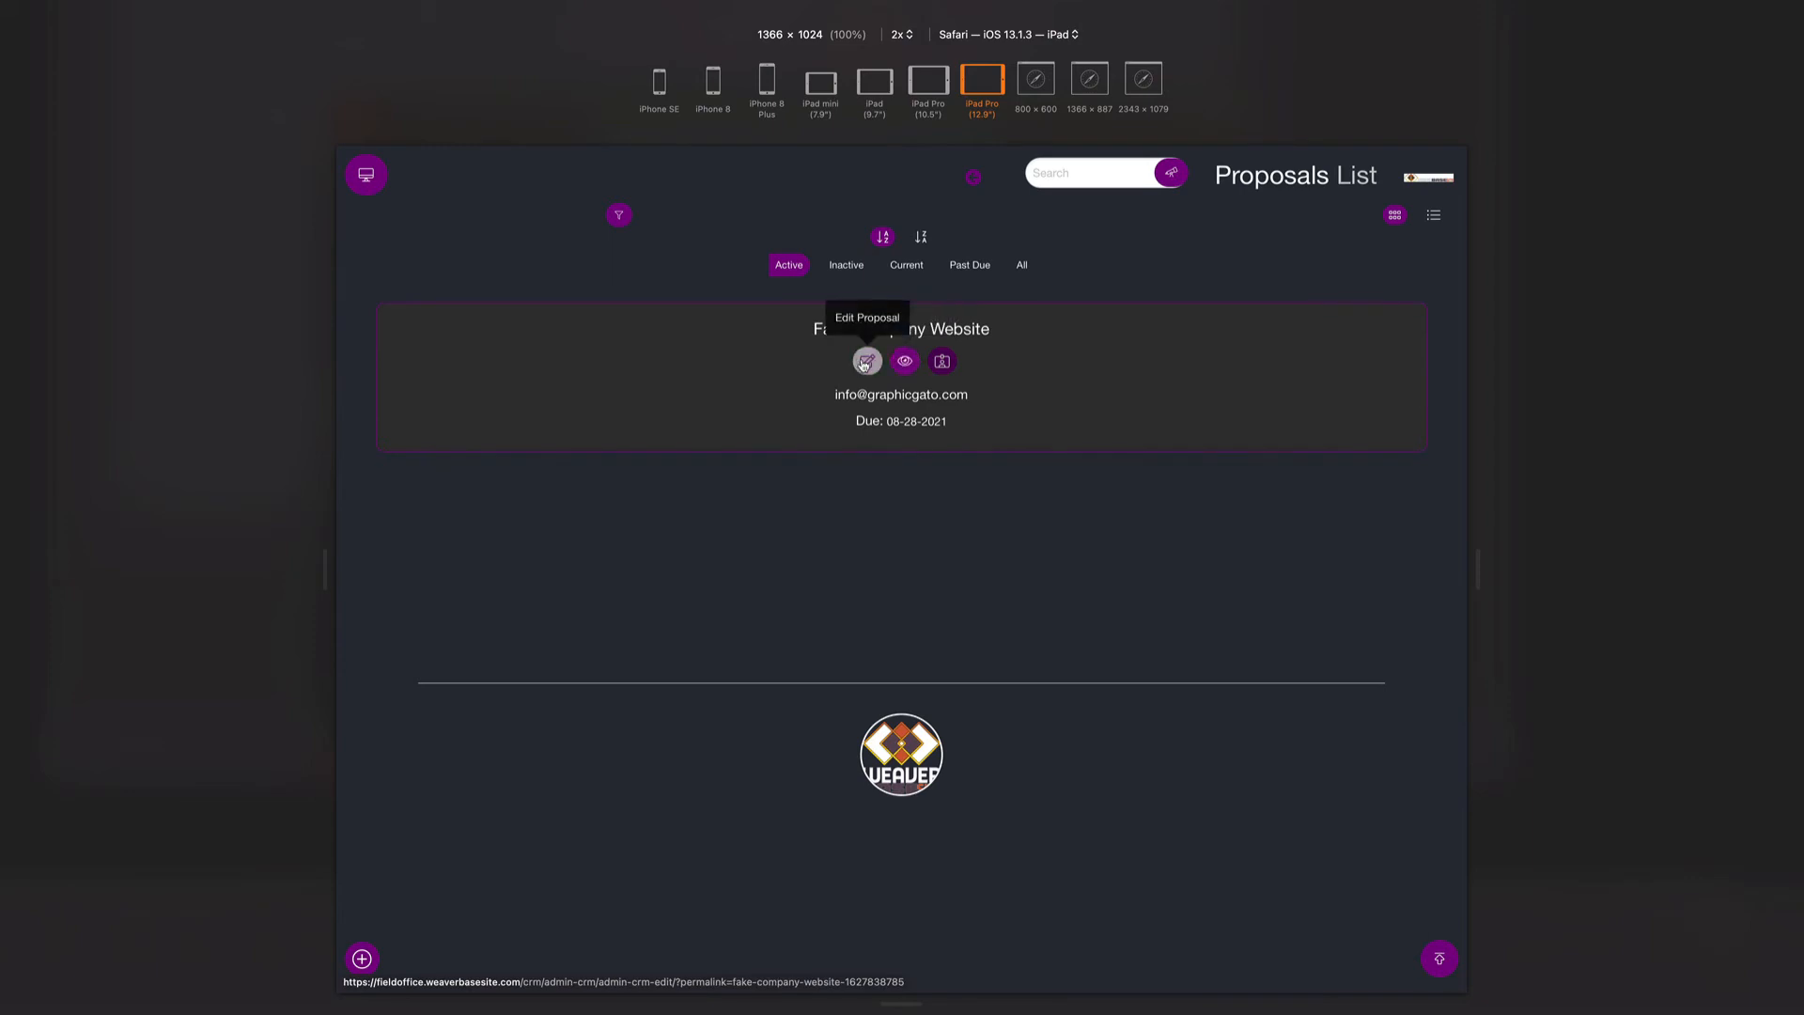
pyautogui.click(866, 363)
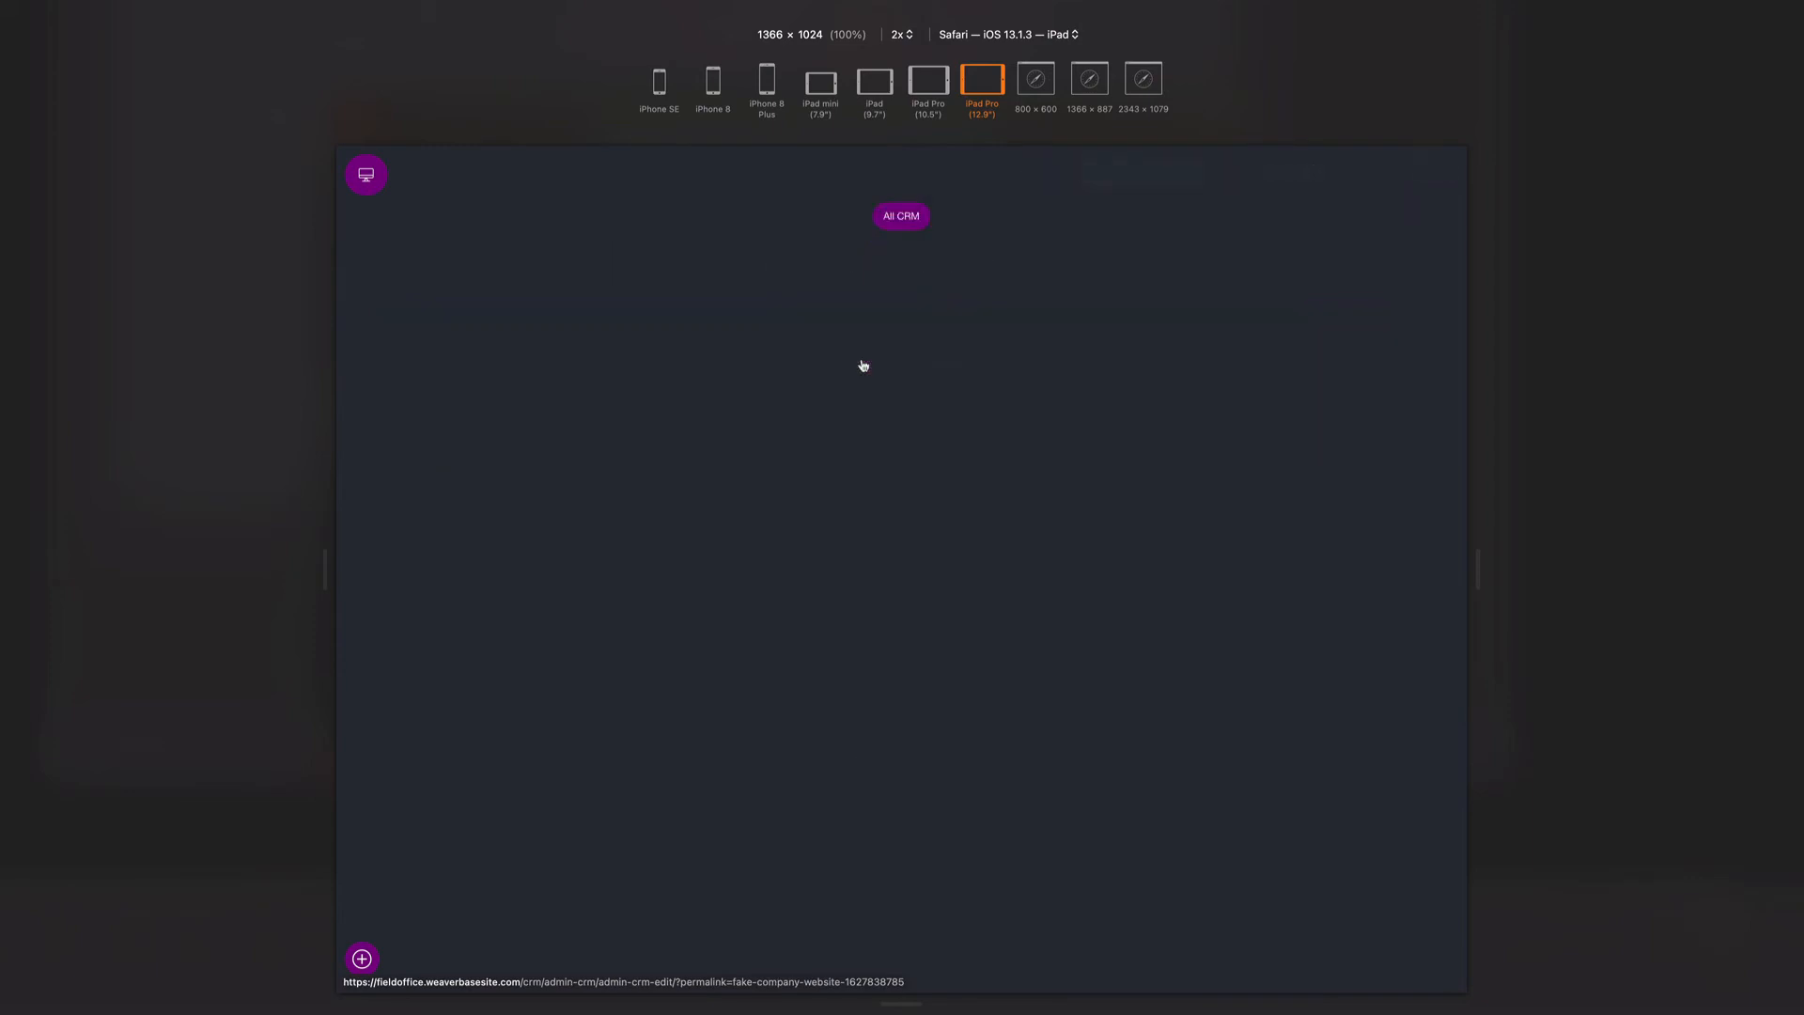
# - Open the Details template picker, check the Contract, Invoice and Project tabs, then open Standard Proposal
pyautogui.scroll(-2, 792, 615)
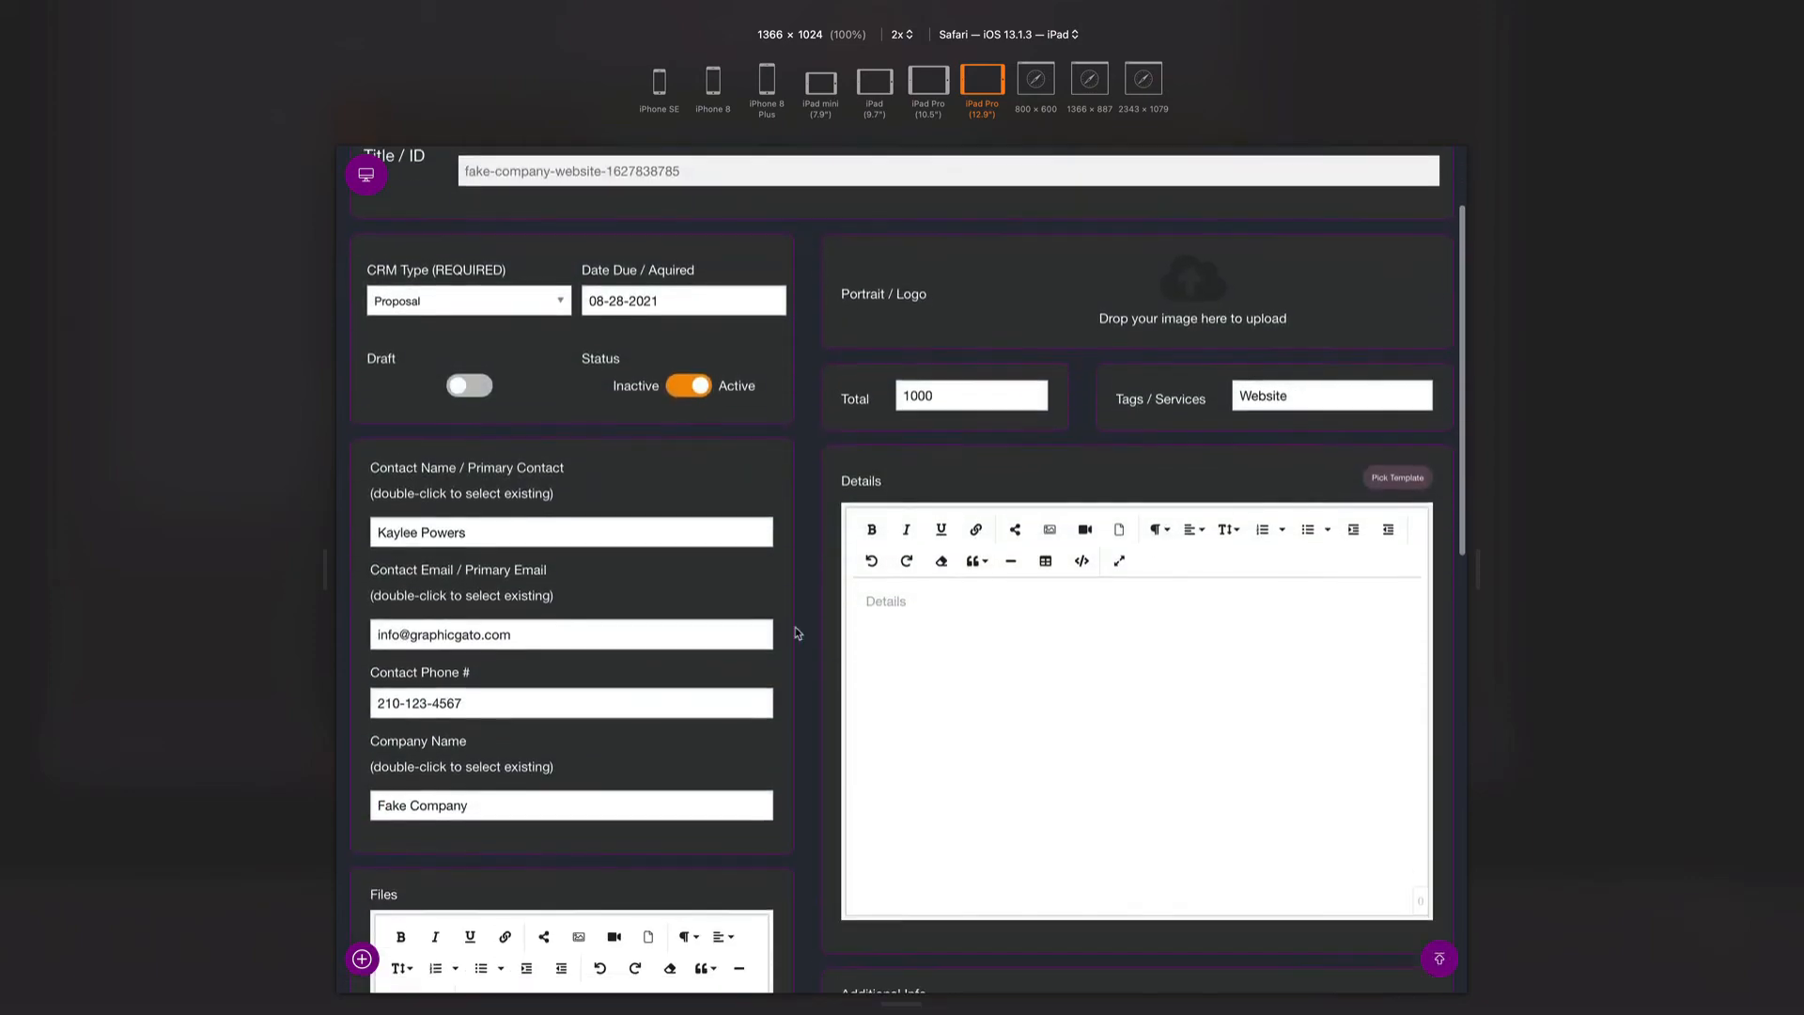
pyautogui.scroll(-2, 795, 627)
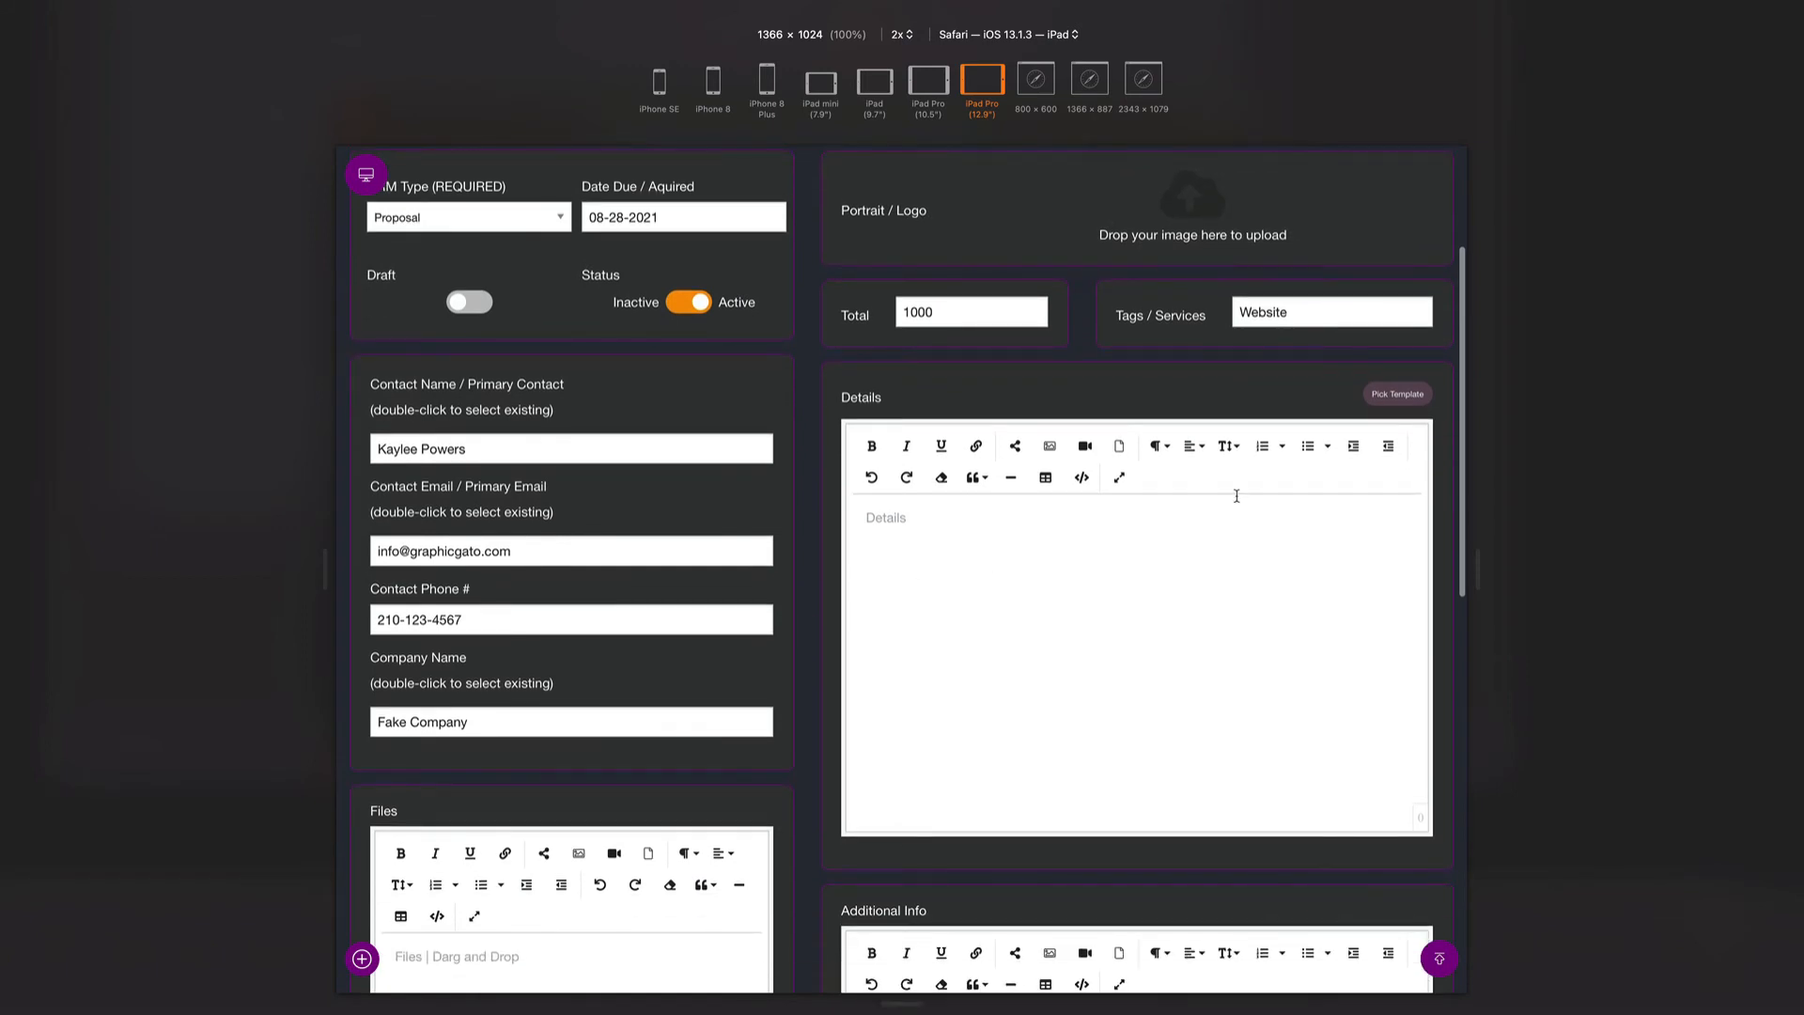
pyautogui.click(1406, 394)
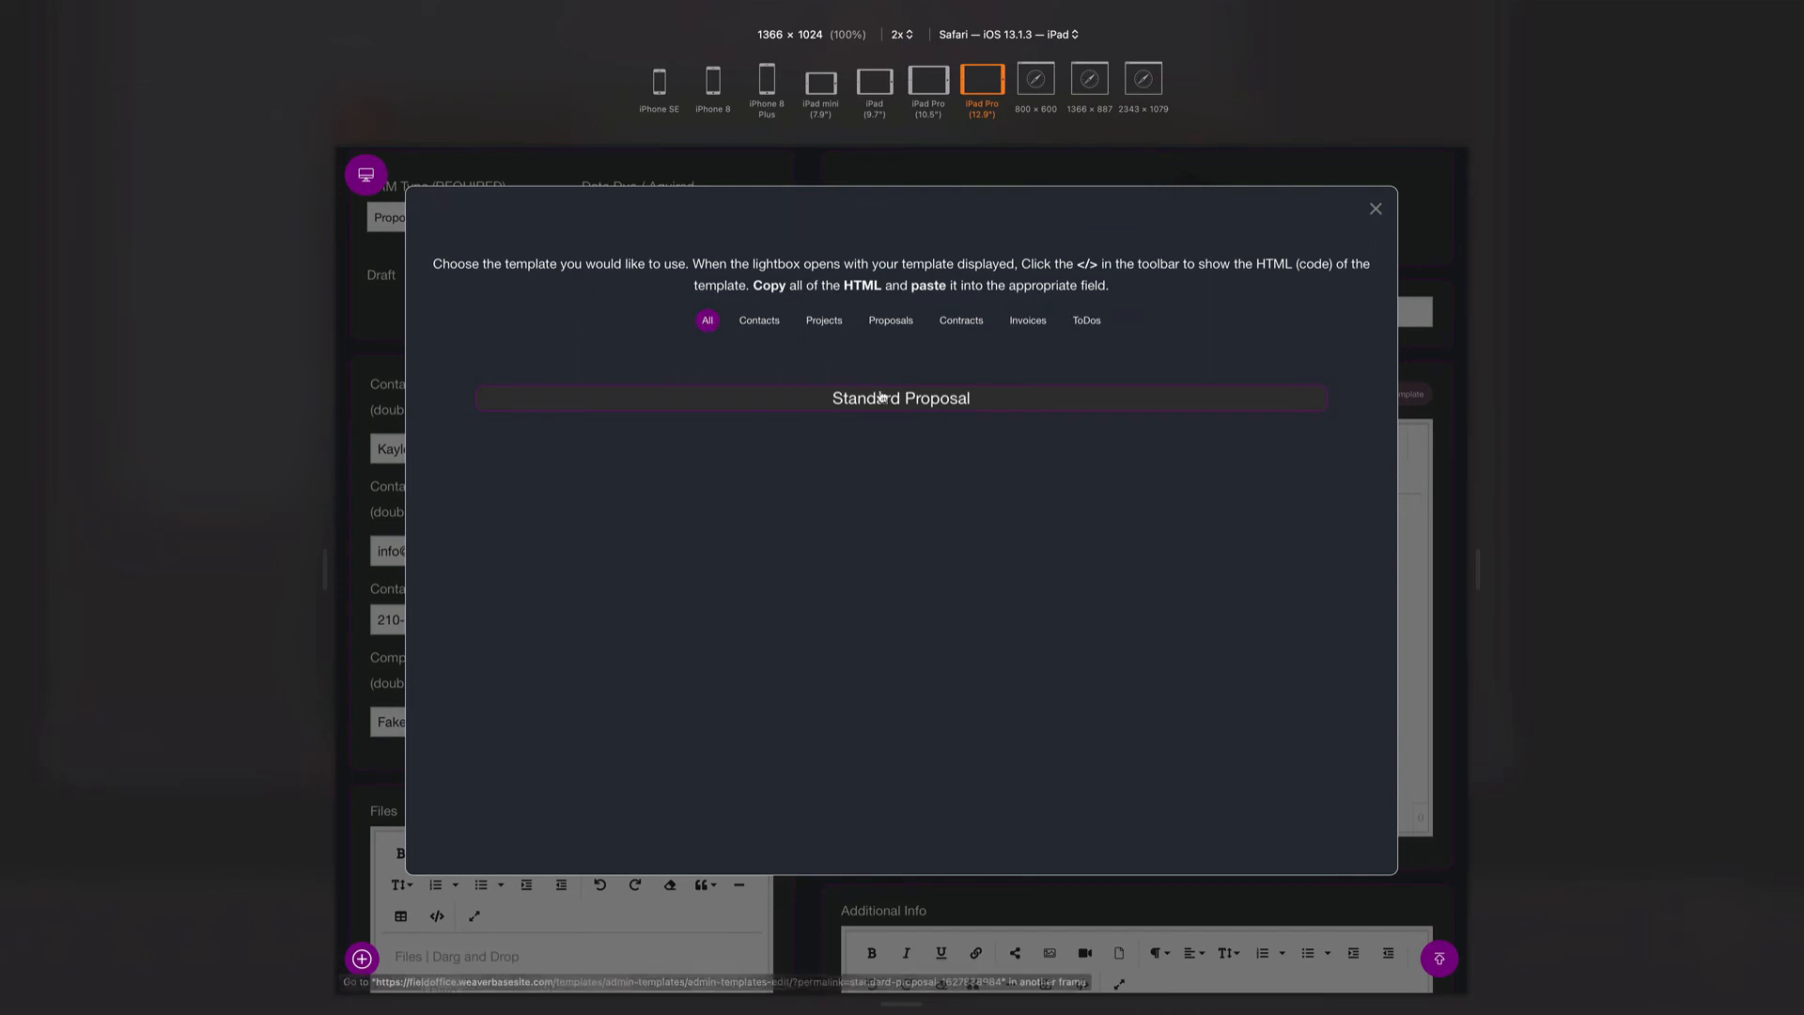
pyautogui.click(898, 329)
pyautogui.click(959, 324)
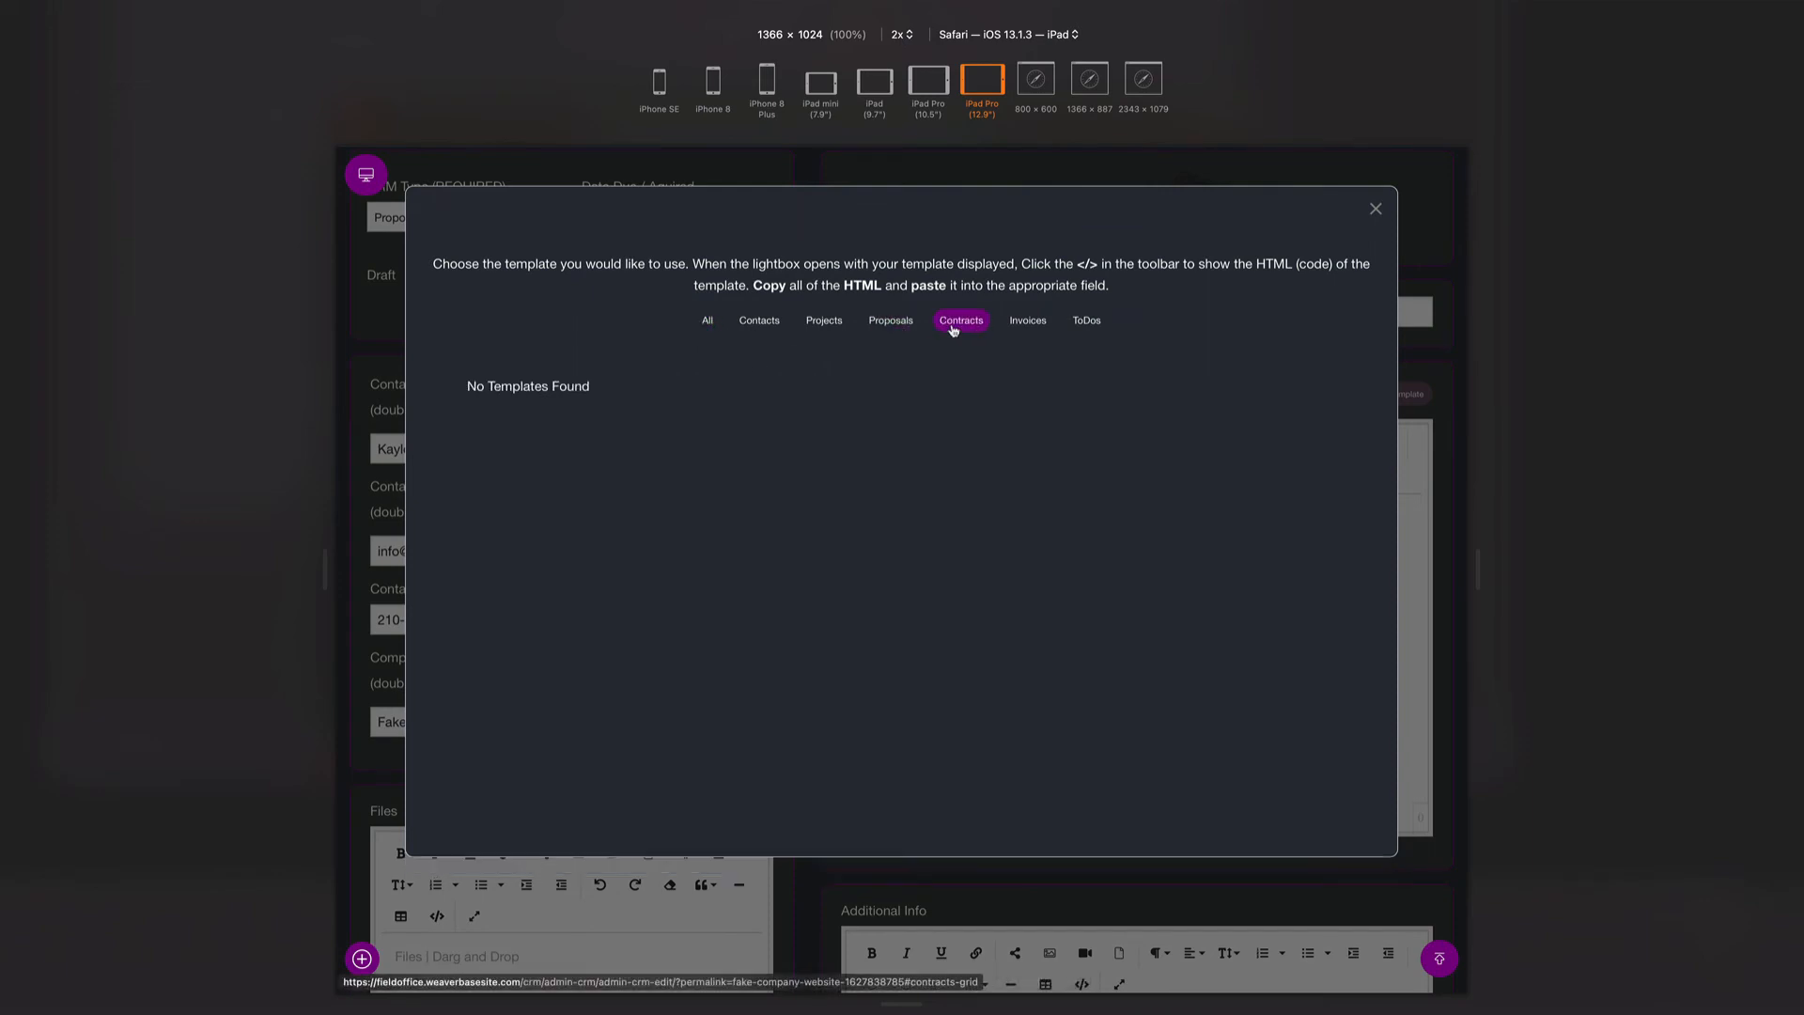
pyautogui.click(1028, 322)
pyautogui.click(874, 325)
pyautogui.click(824, 324)
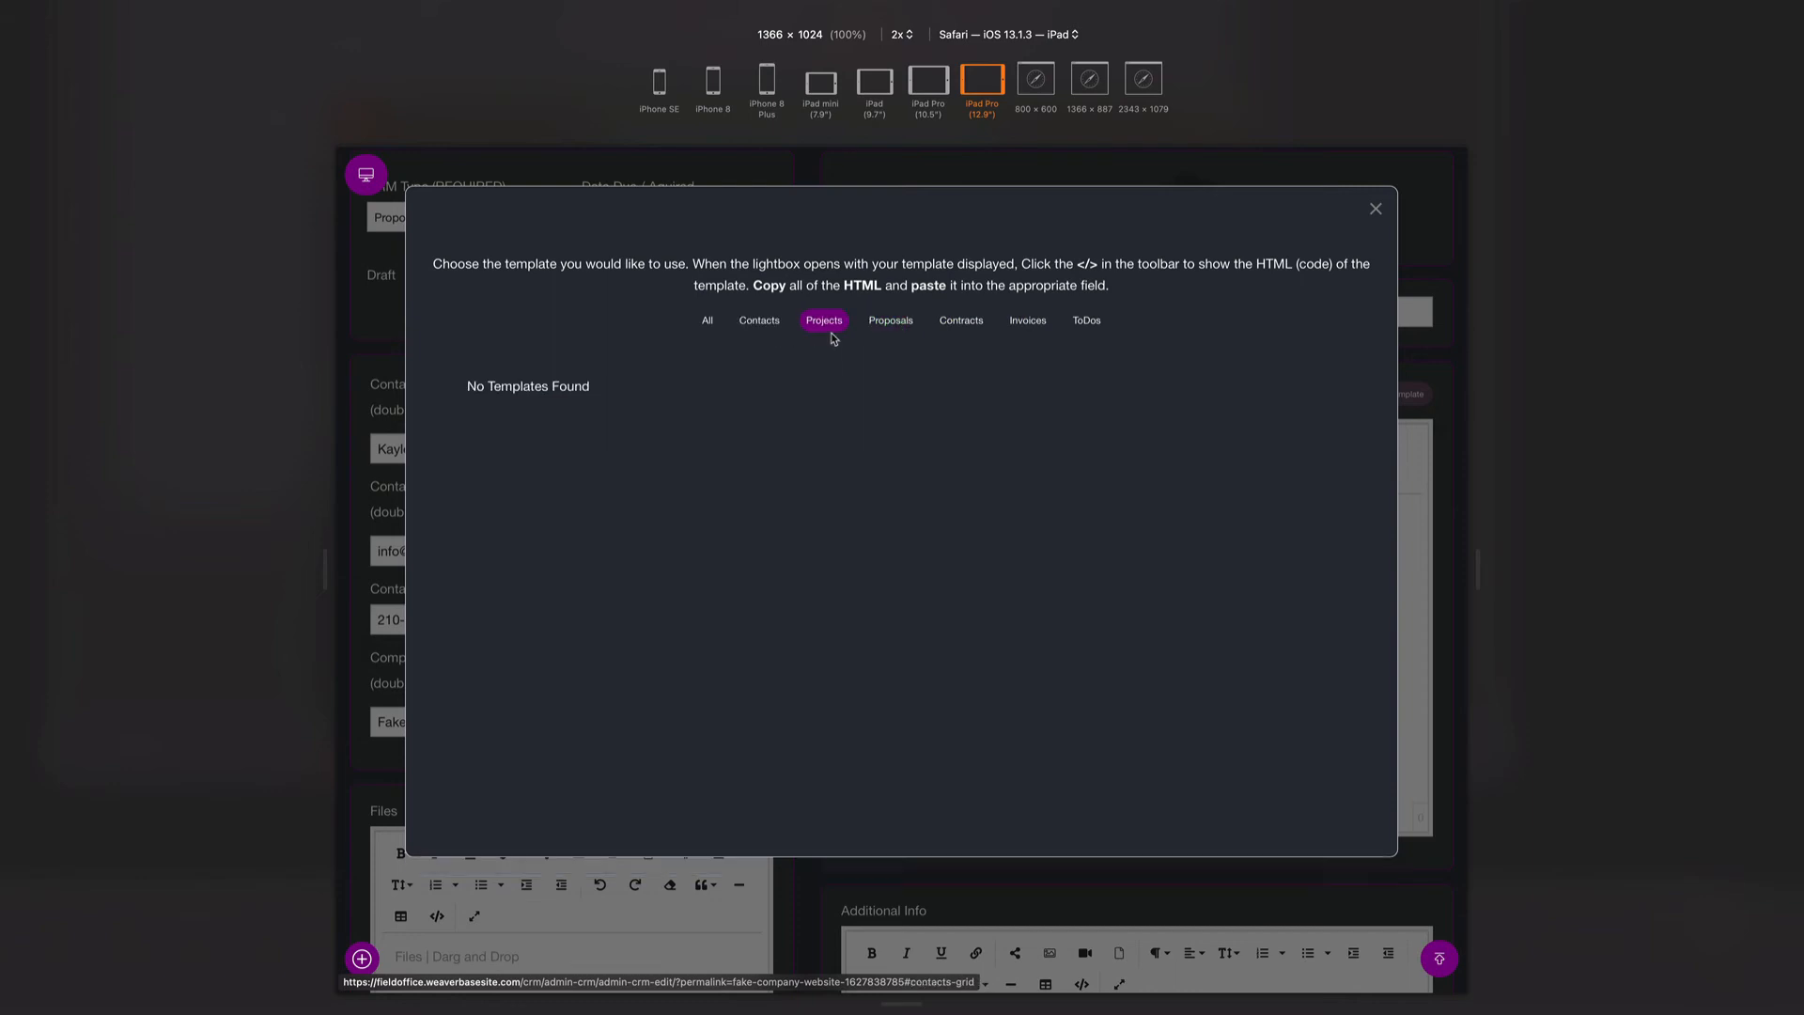
pyautogui.click(876, 322)
pyautogui.click(882, 405)
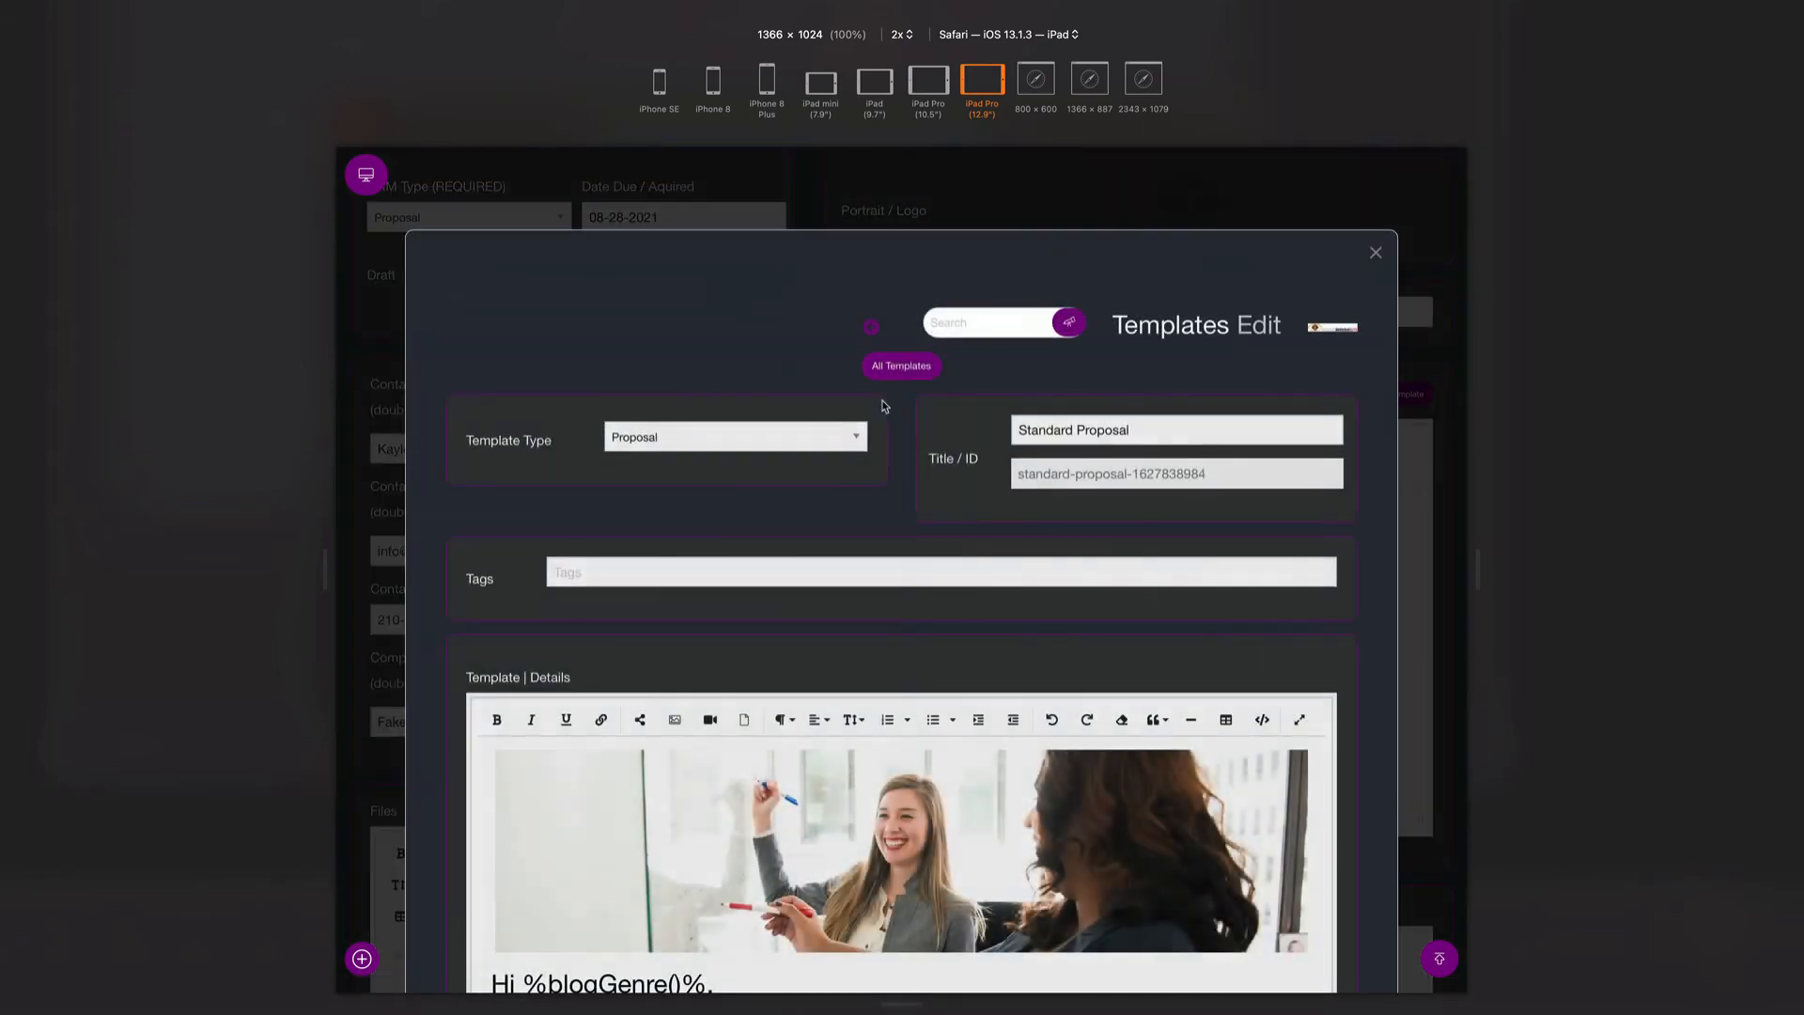
# - Scroll through the Standard Proposal template's Details, from Steps 2–4 to Team Experience, and select everything
pyautogui.scroll(-5, 883, 406)
pyautogui.scroll(-15, 884, 406)
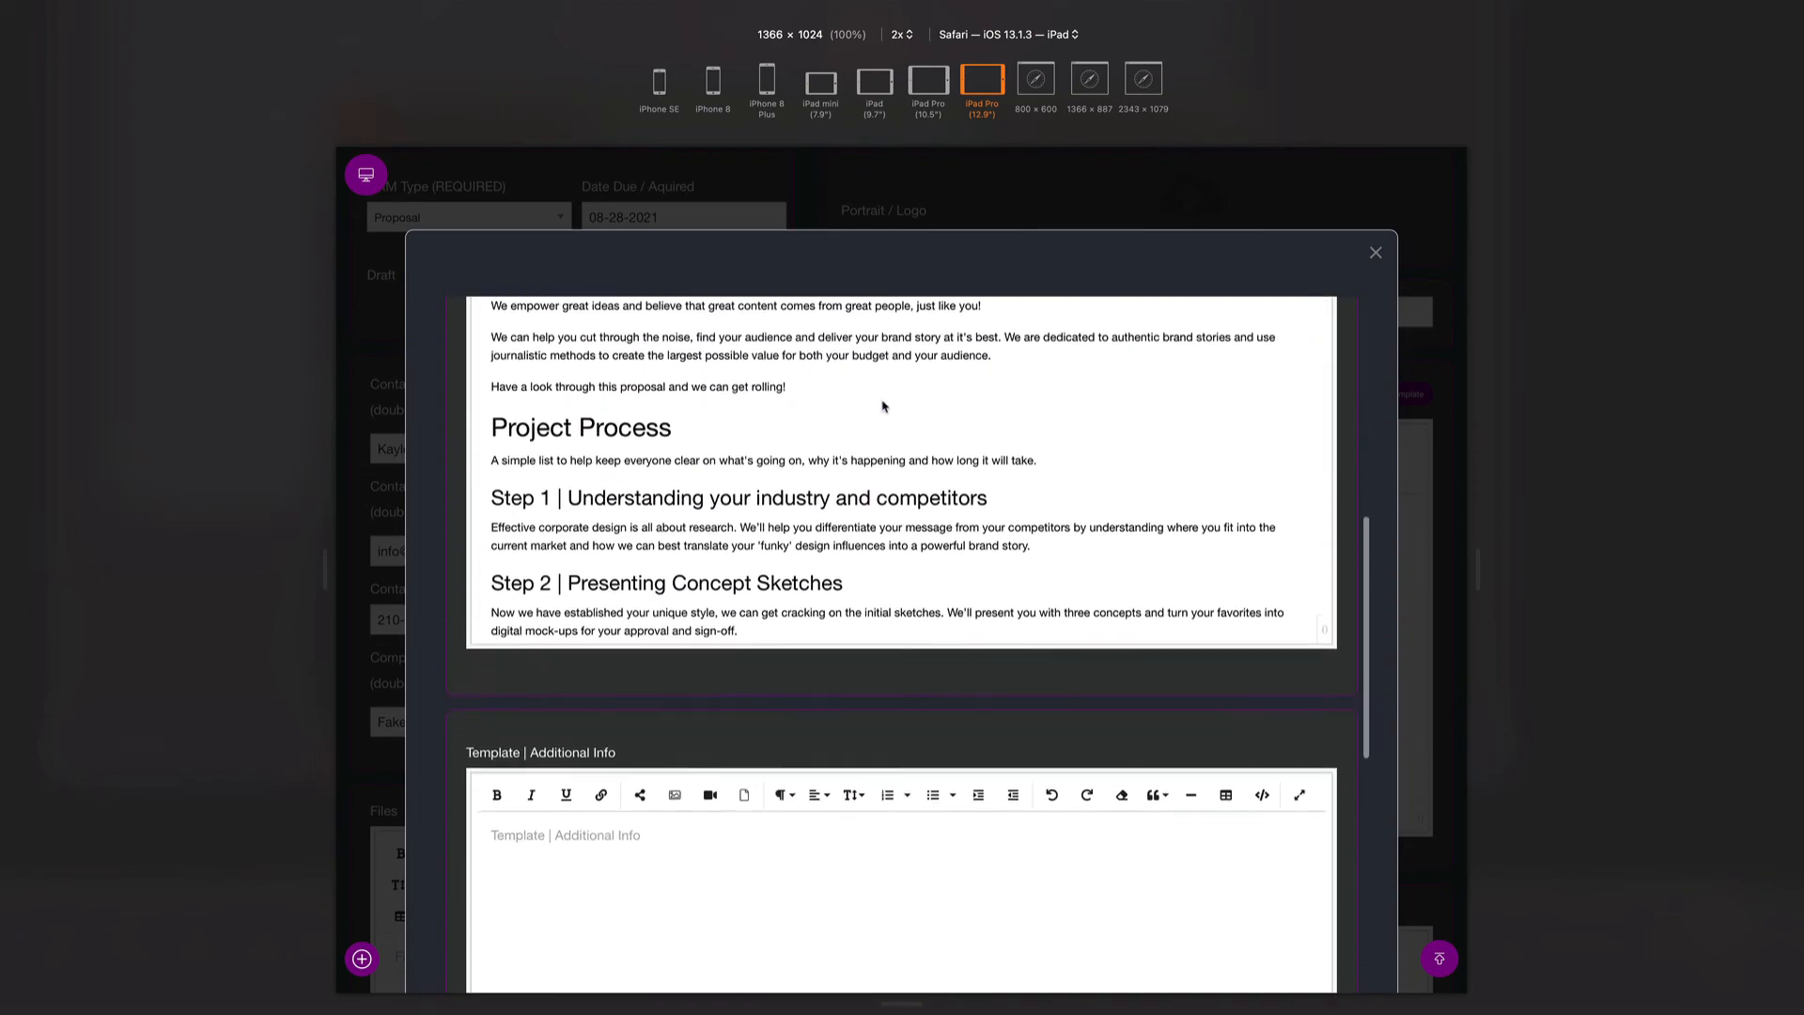
pyautogui.scroll(-5, 883, 400)
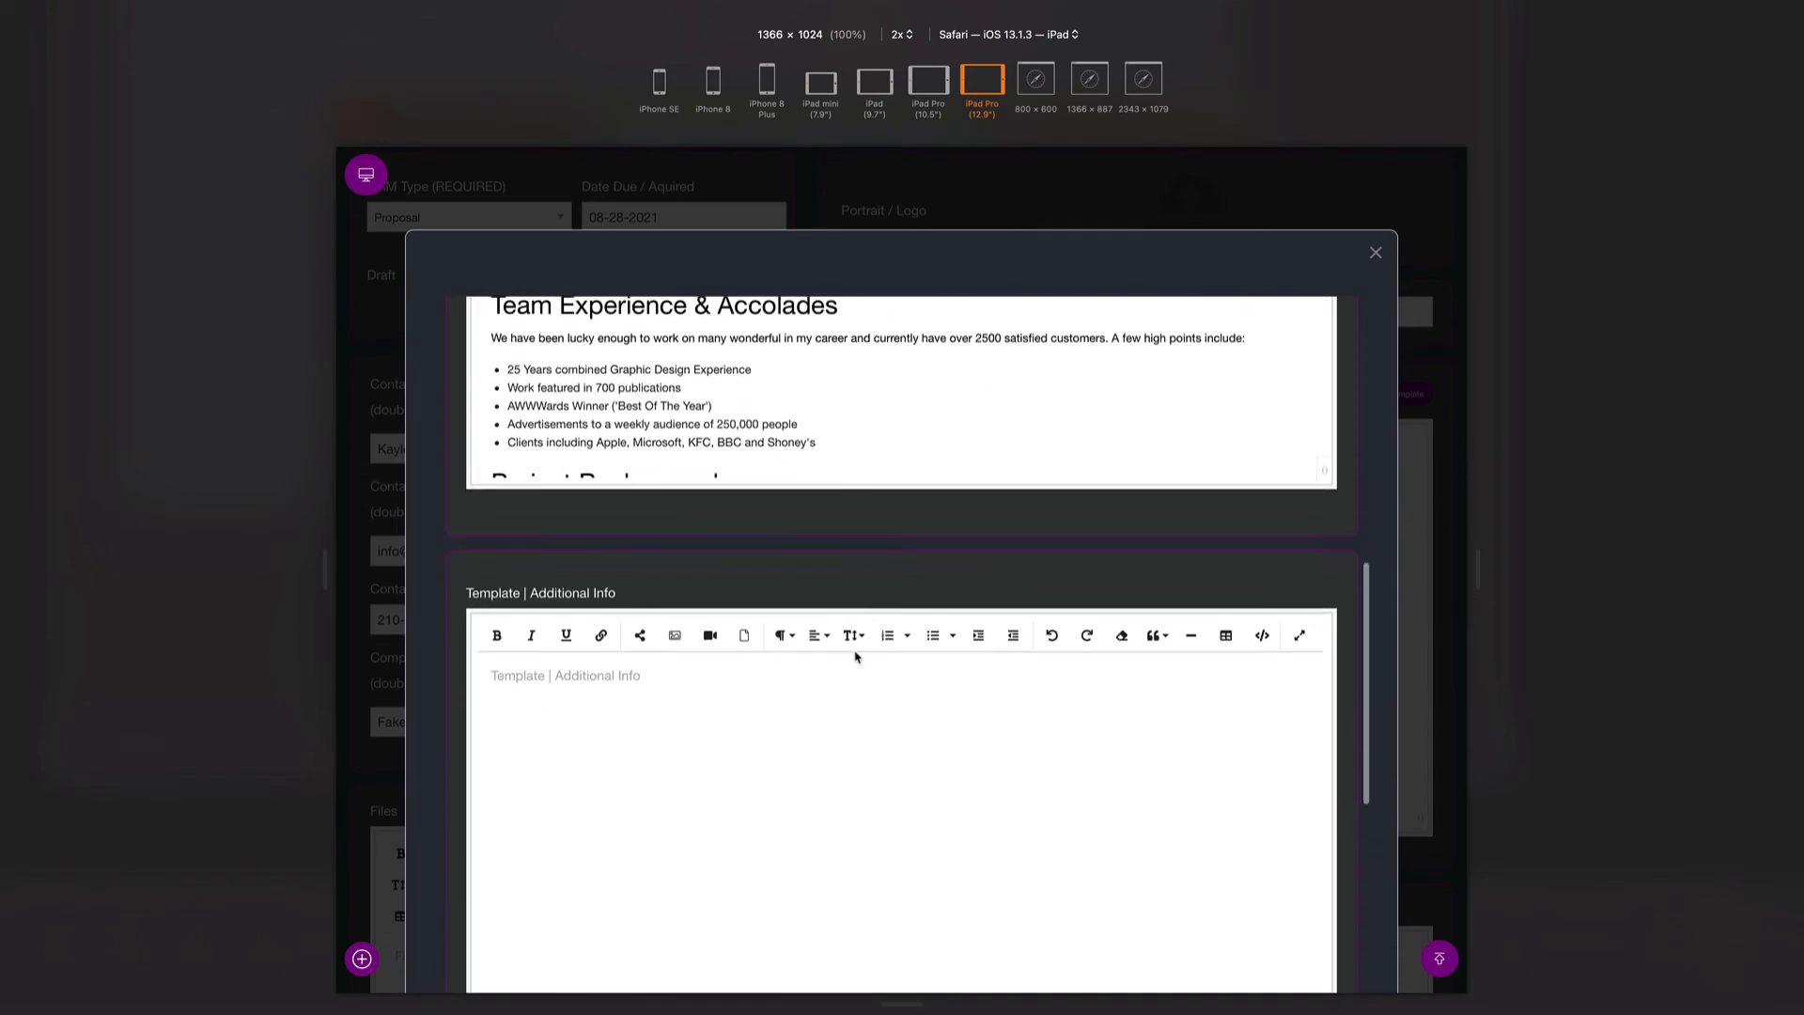
pyautogui.scroll(15, 855, 651)
pyautogui.scroll(1, 855, 651)
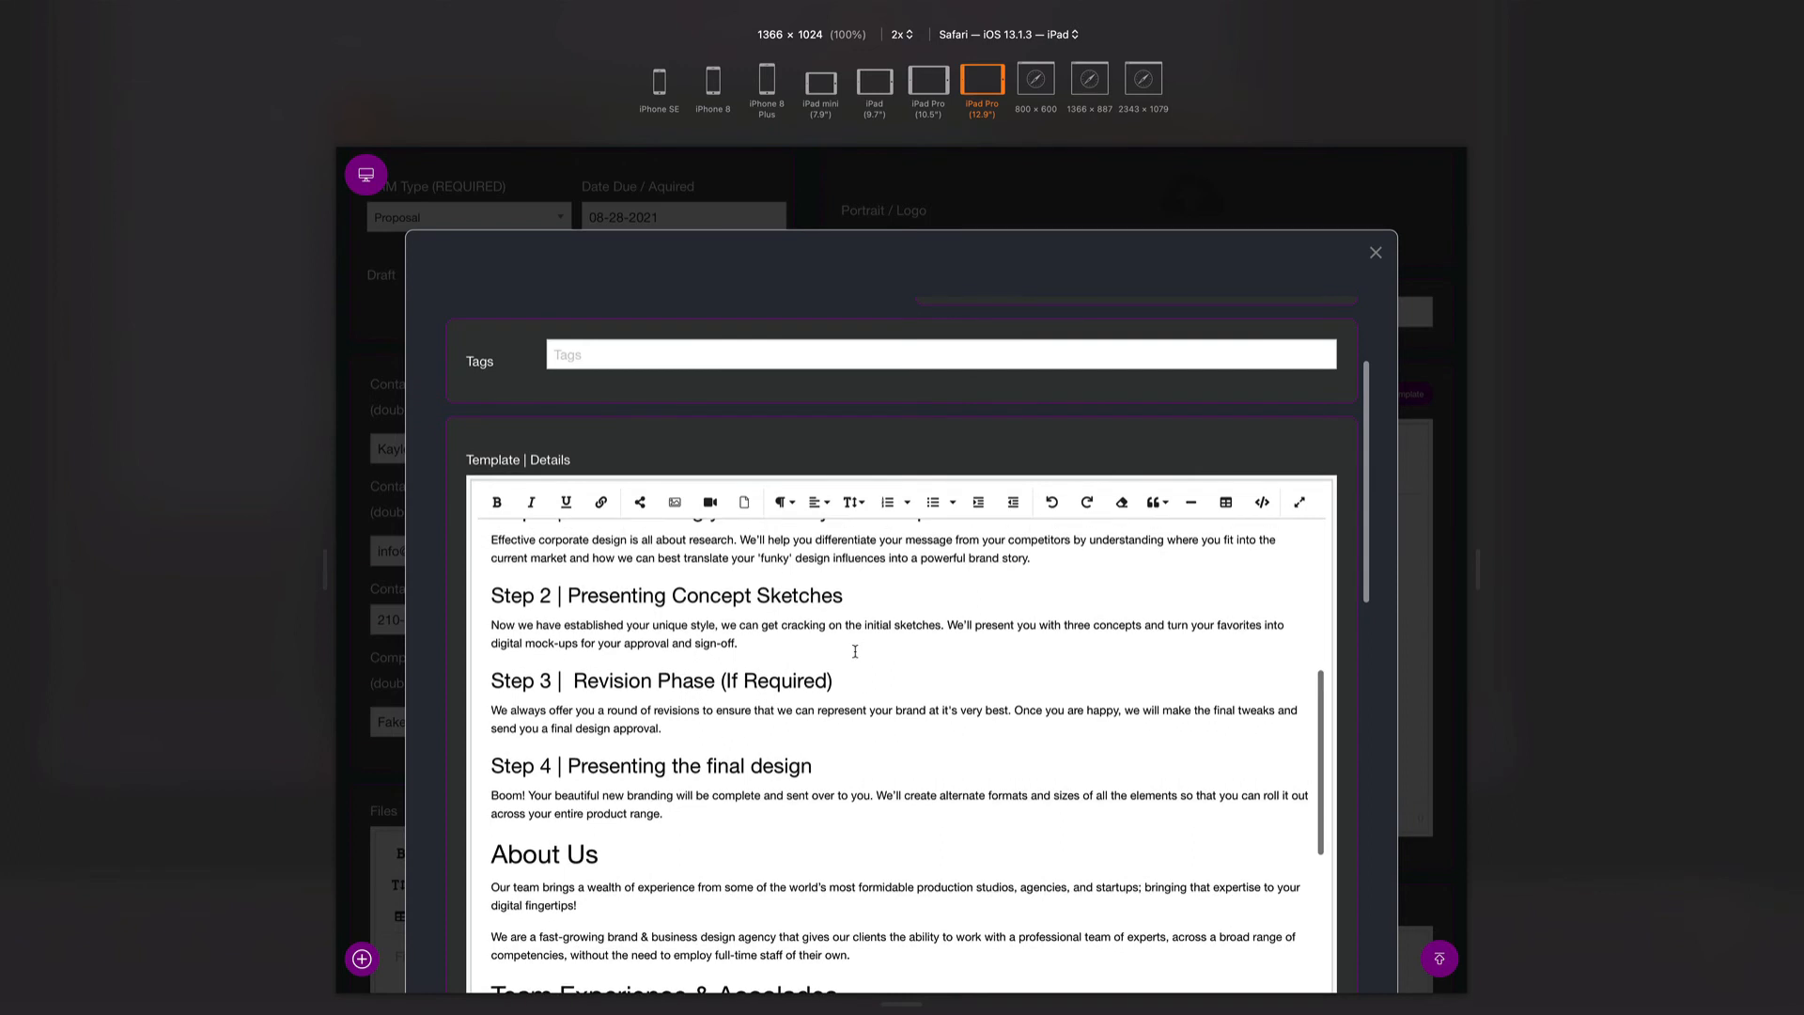
pyautogui.scroll(-3, 858, 435)
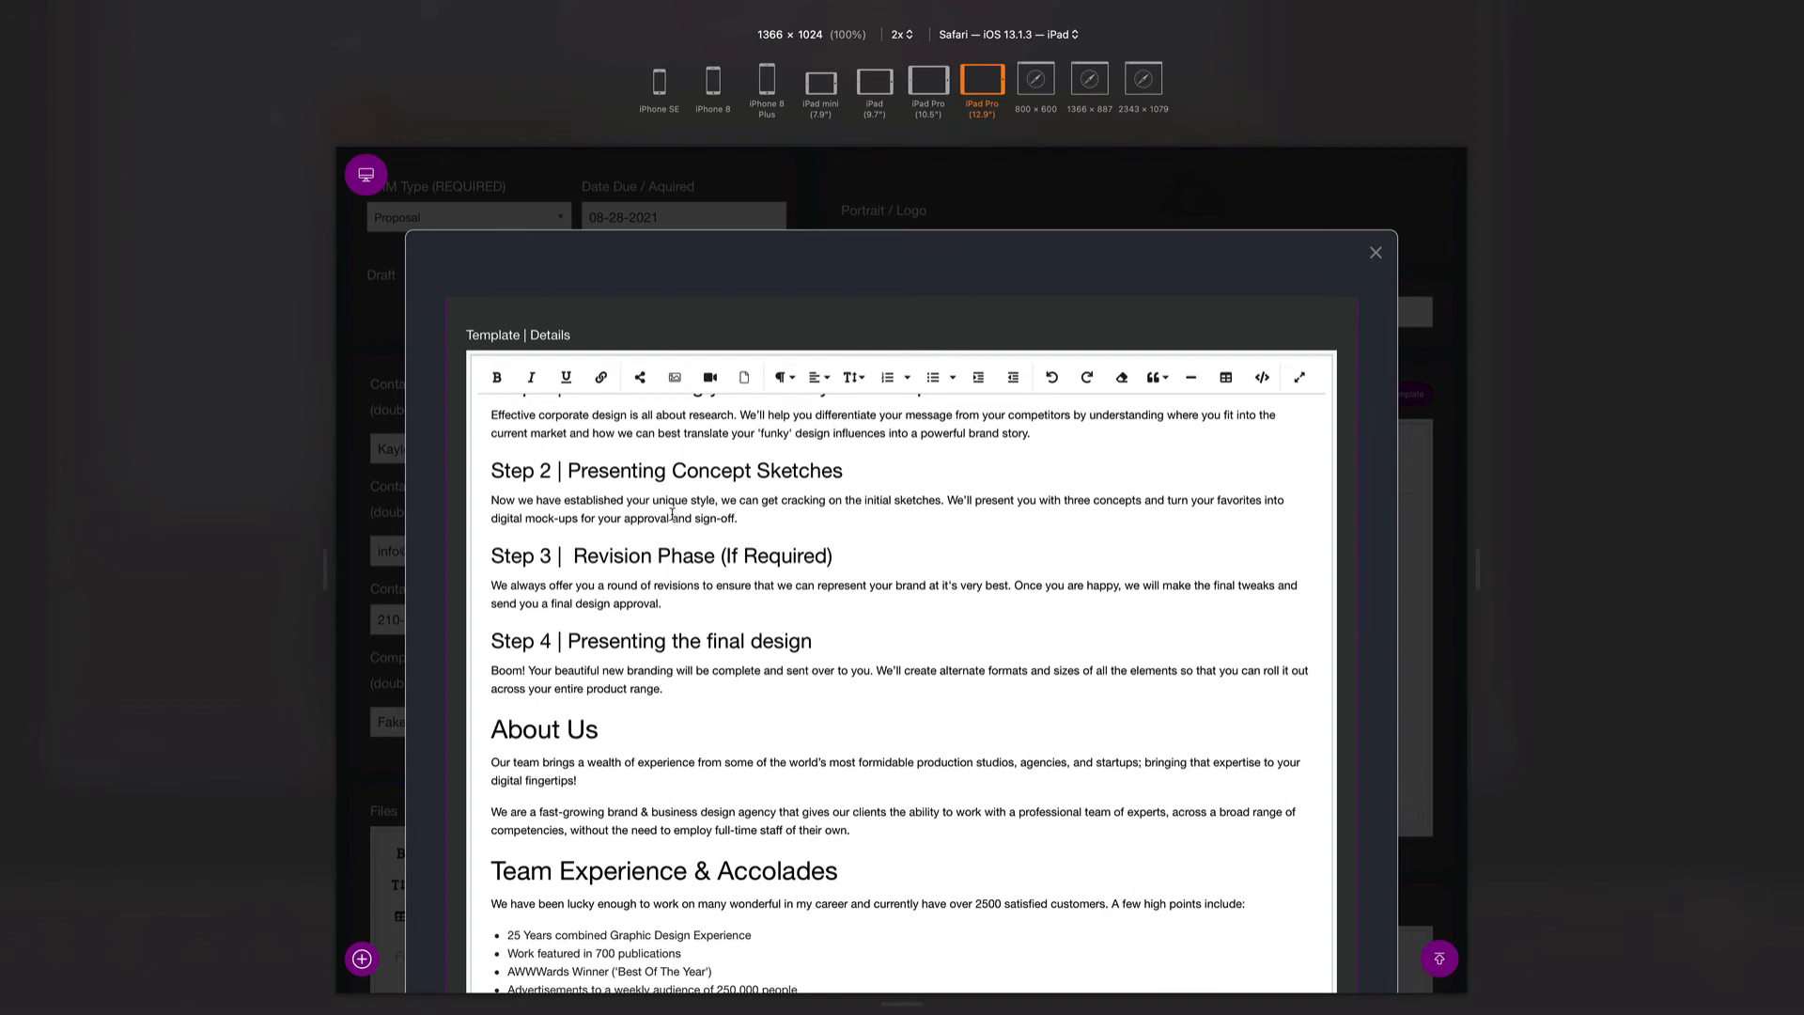
pyautogui.press('super+a')
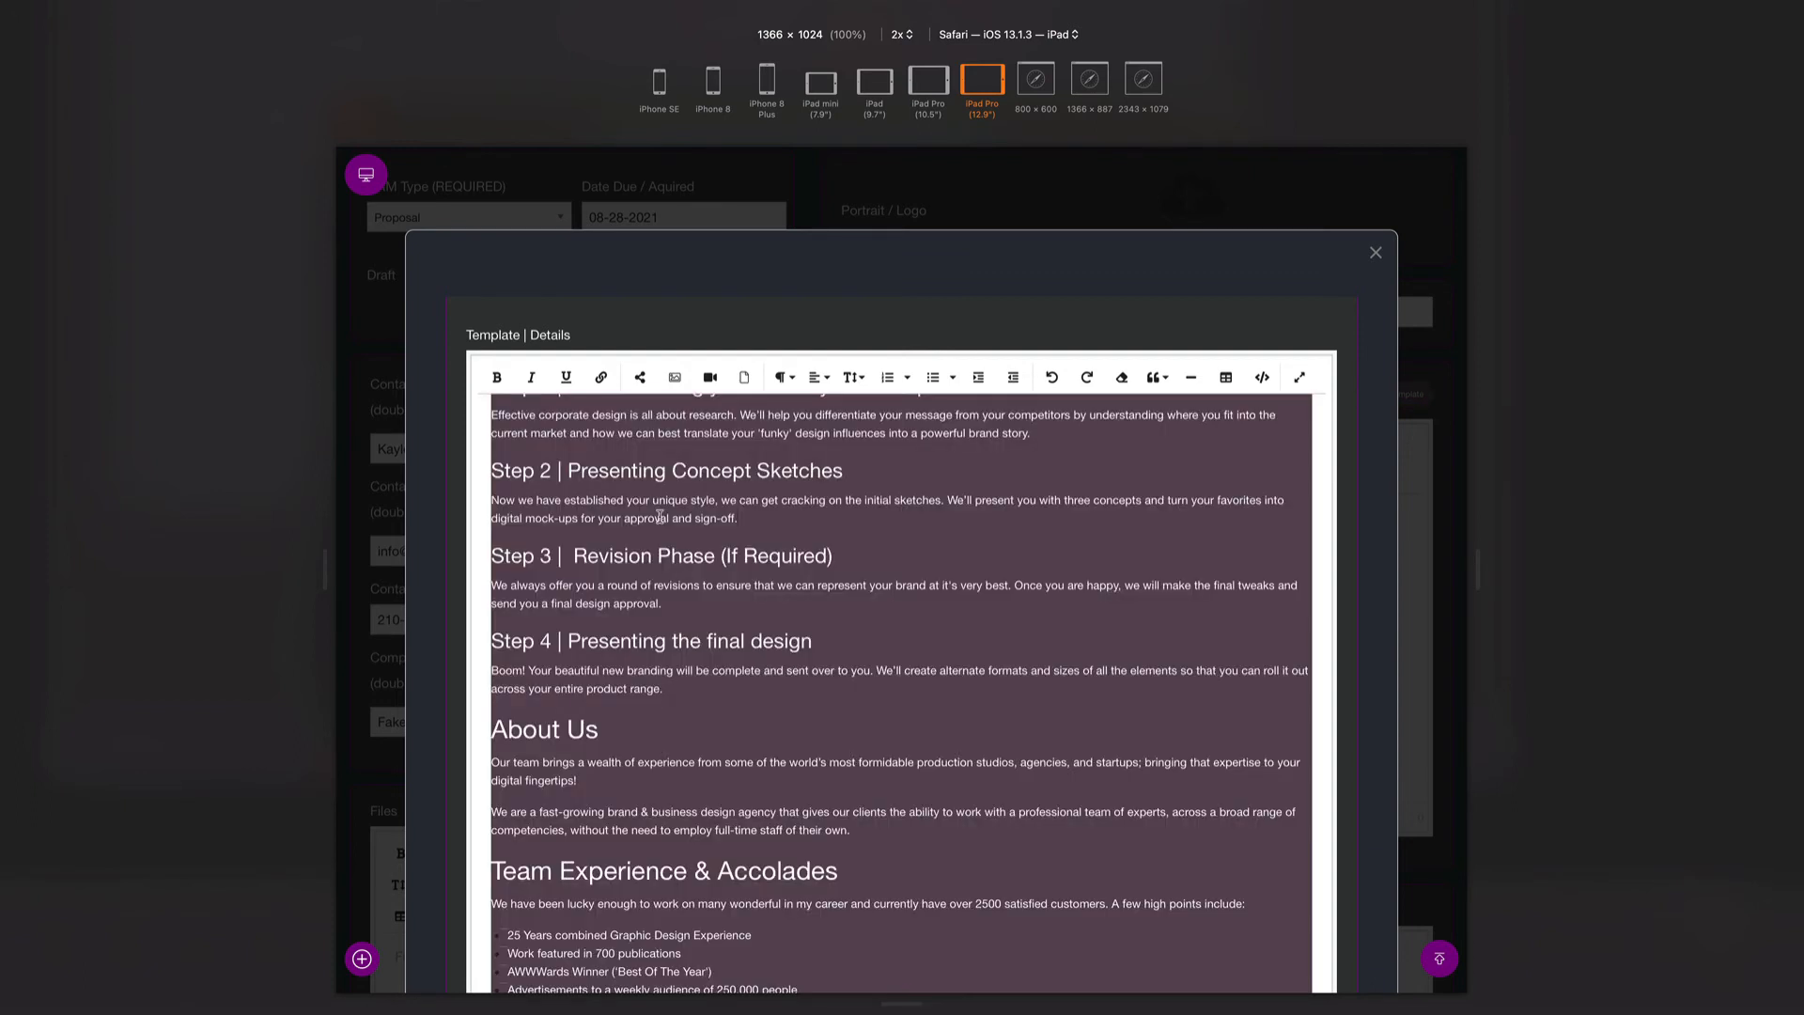
# - Close the template window and paste the copied template into the proposal's empty Details field
pyautogui.click(1376, 252)
pyautogui.click(1014, 579)
pyautogui.press('super+v')
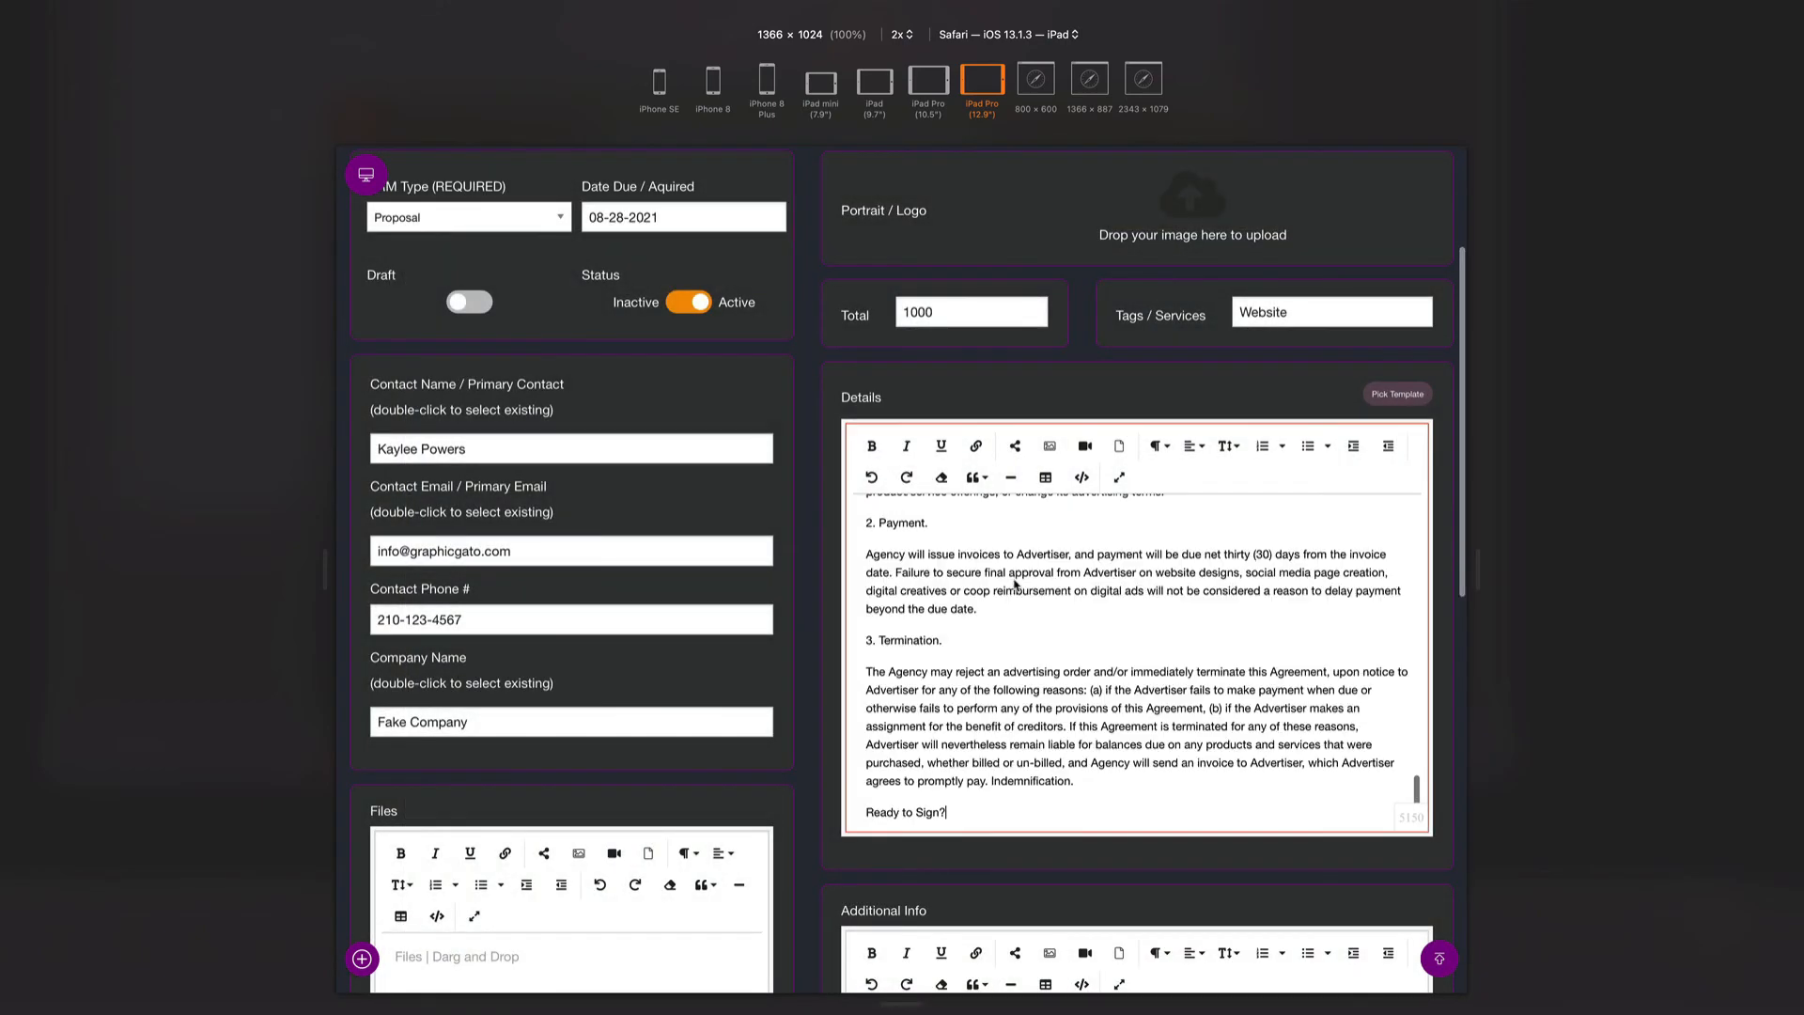
pyautogui.scroll(15, 1015, 583)
pyautogui.scroll(-1, 1014, 585)
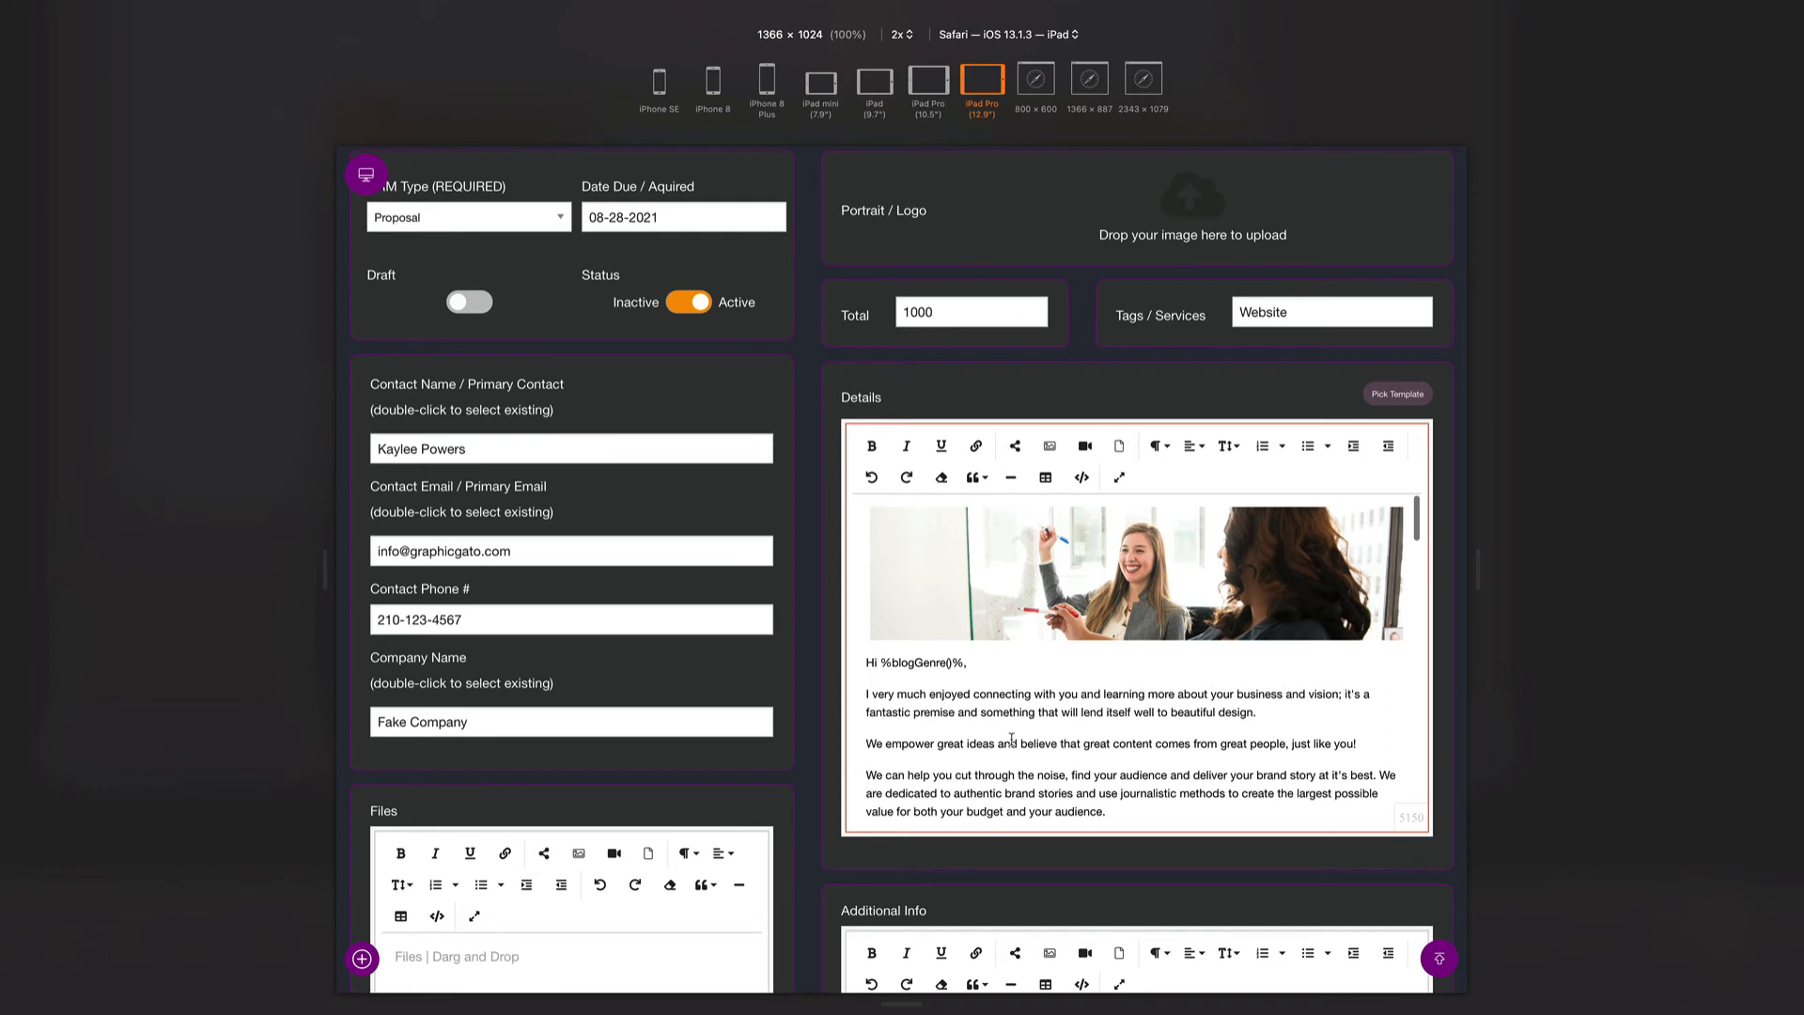
pyautogui.scroll(-15, 1011, 739)
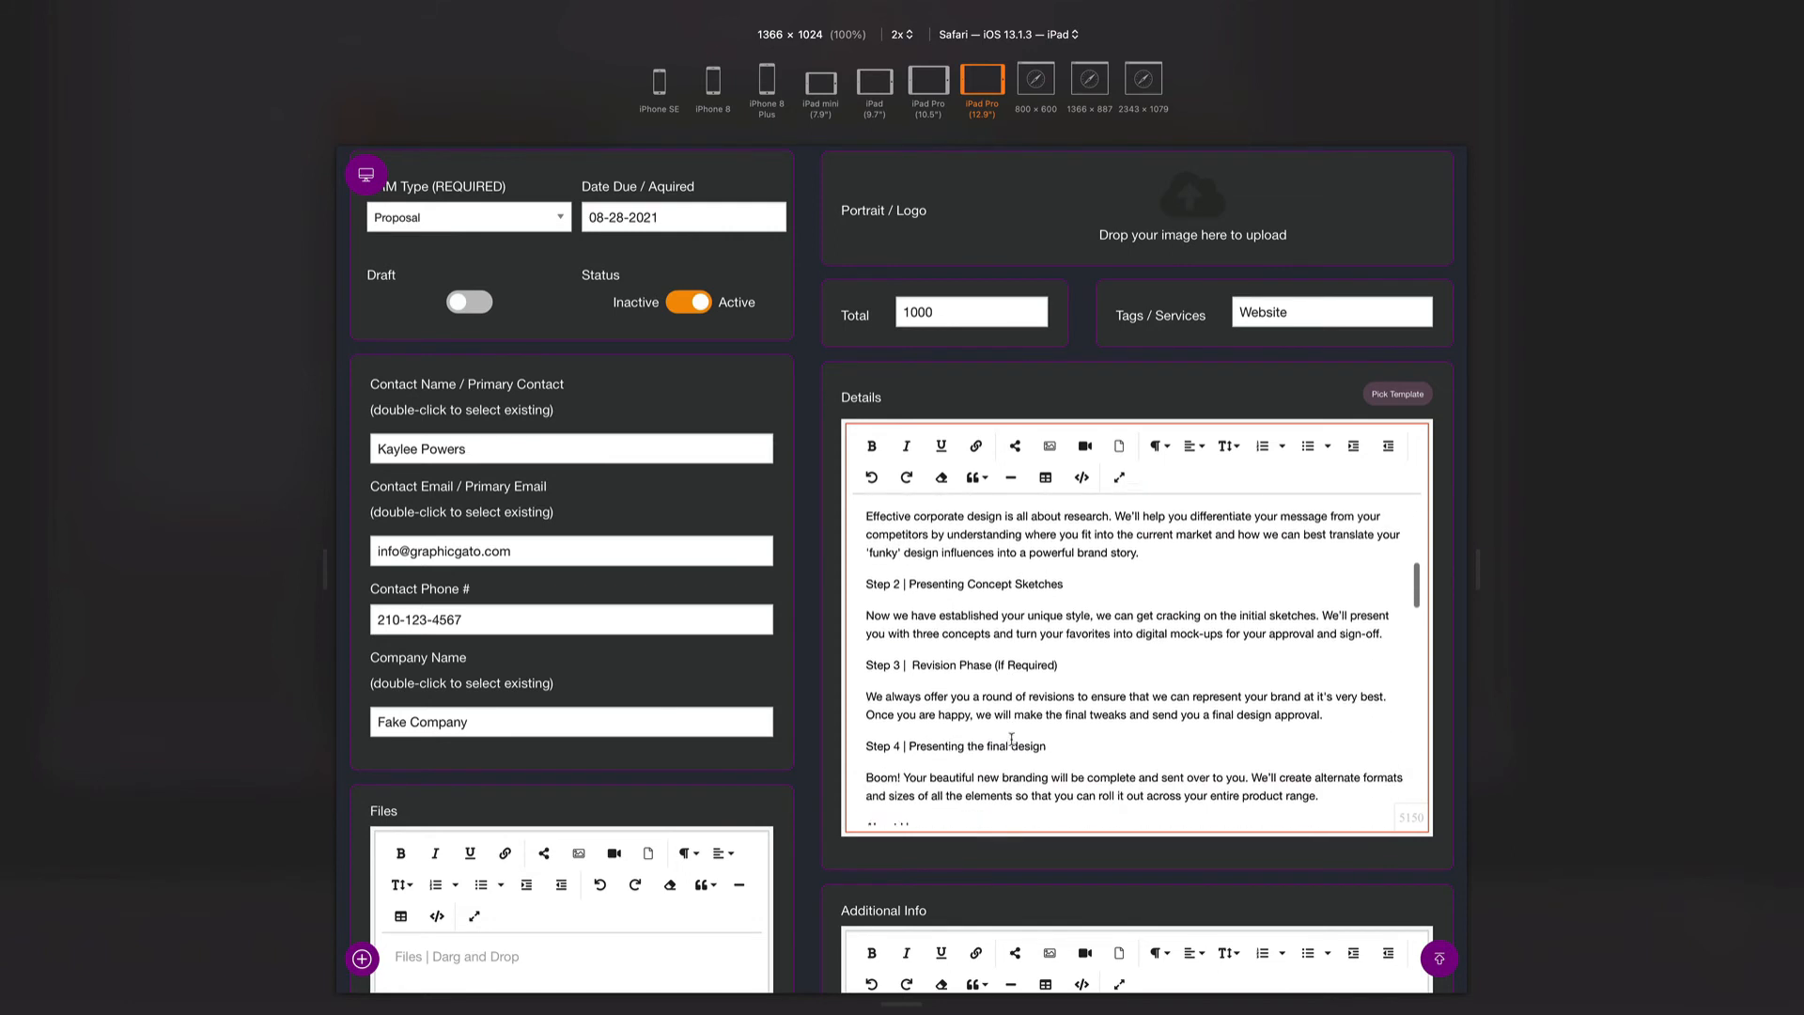
pyautogui.scroll(-3, 1011, 739)
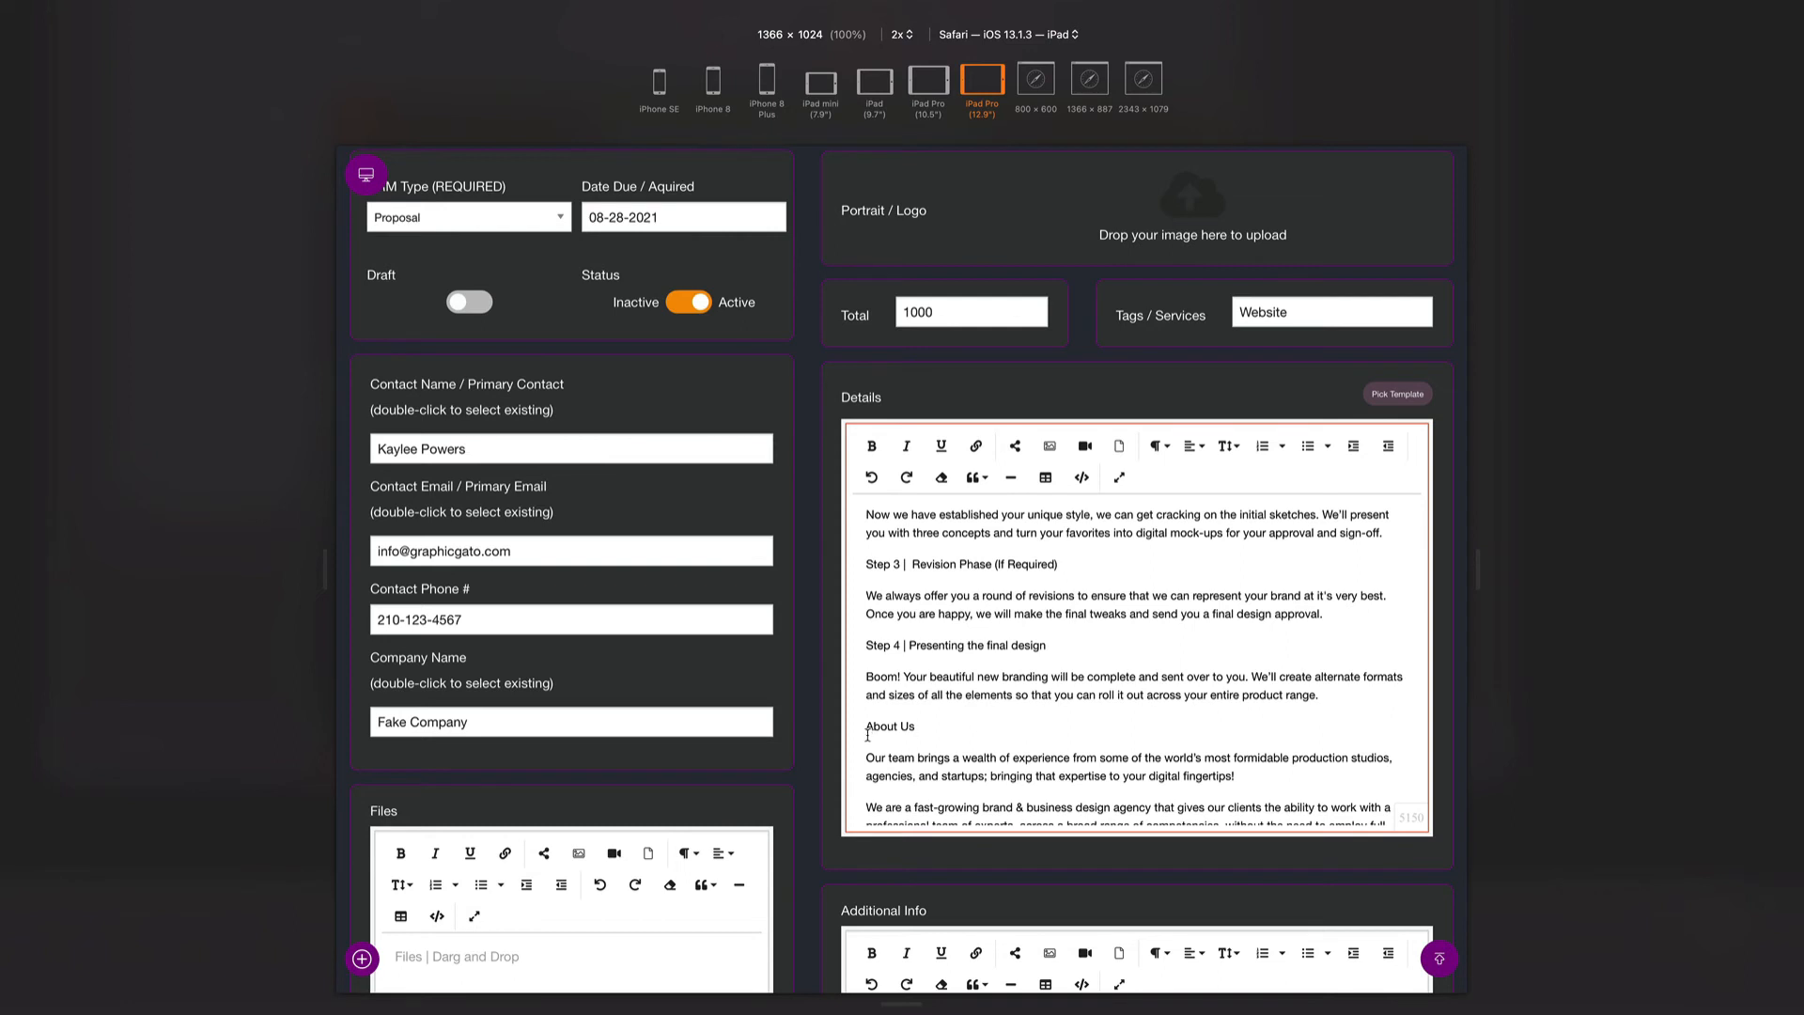
# - Format About Us as a heading, then clear all of the Details content
pyautogui.click(1159, 446)
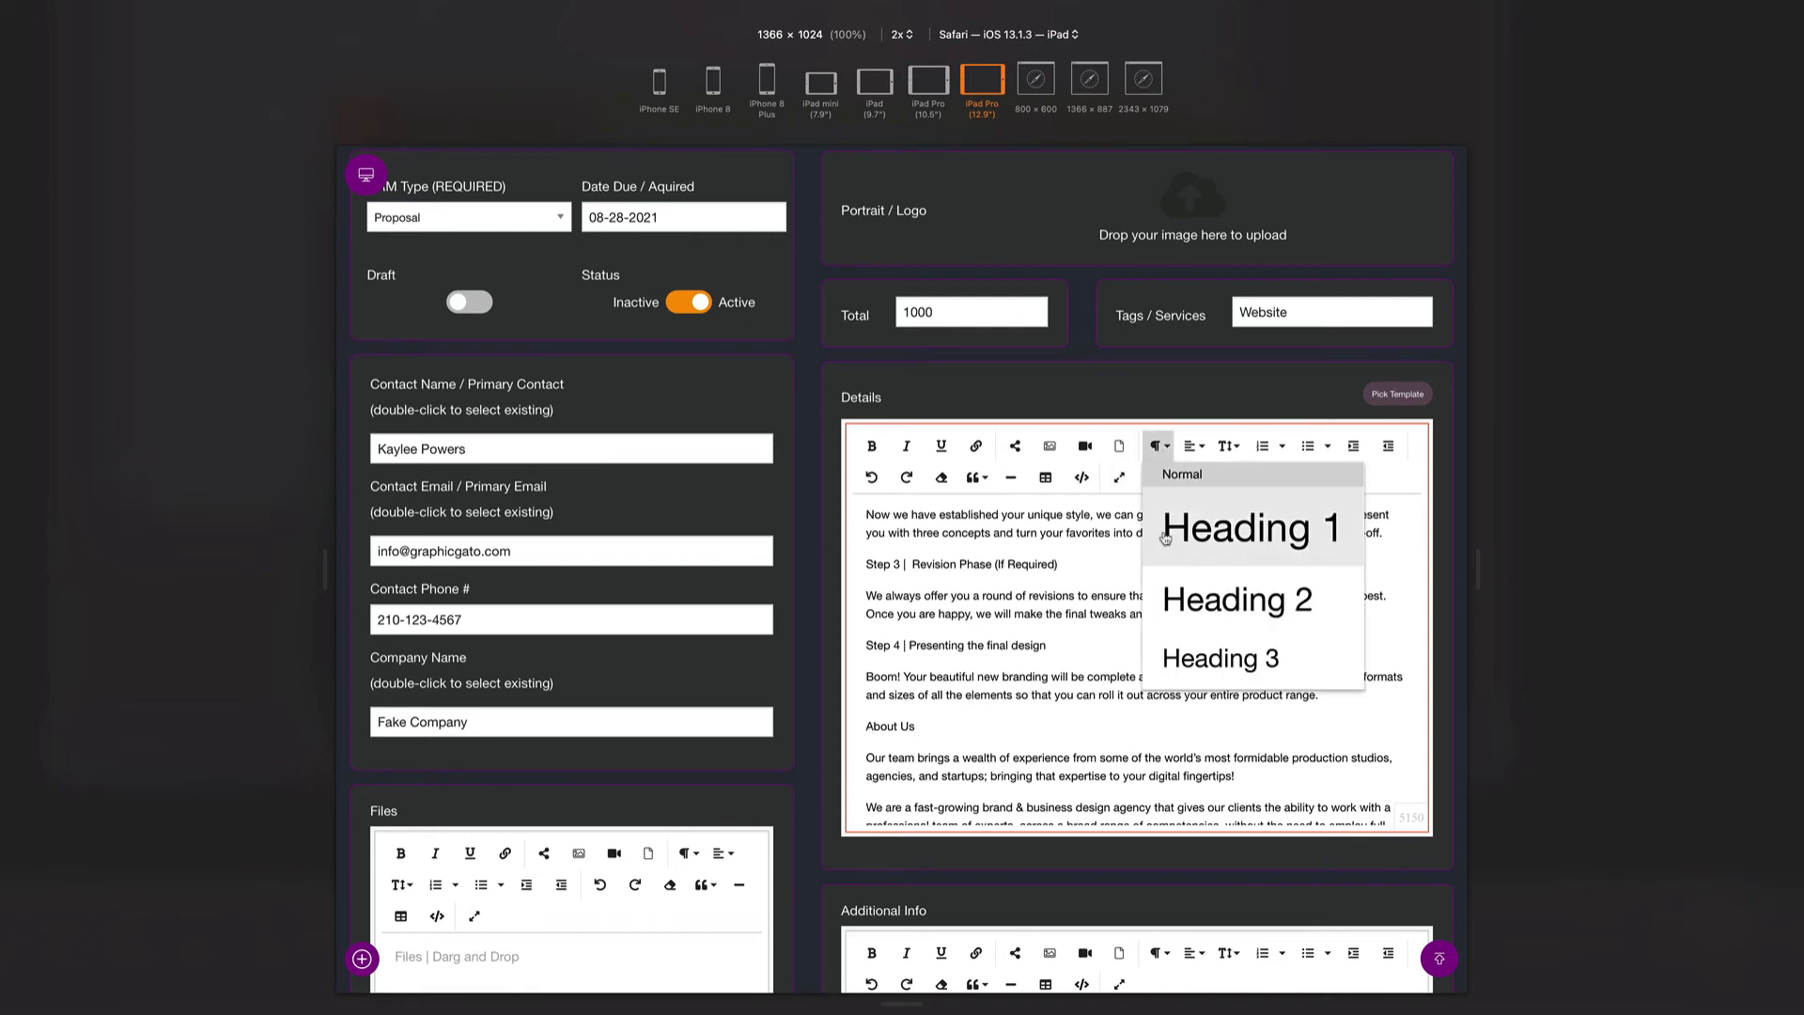
pyautogui.click(1152, 650)
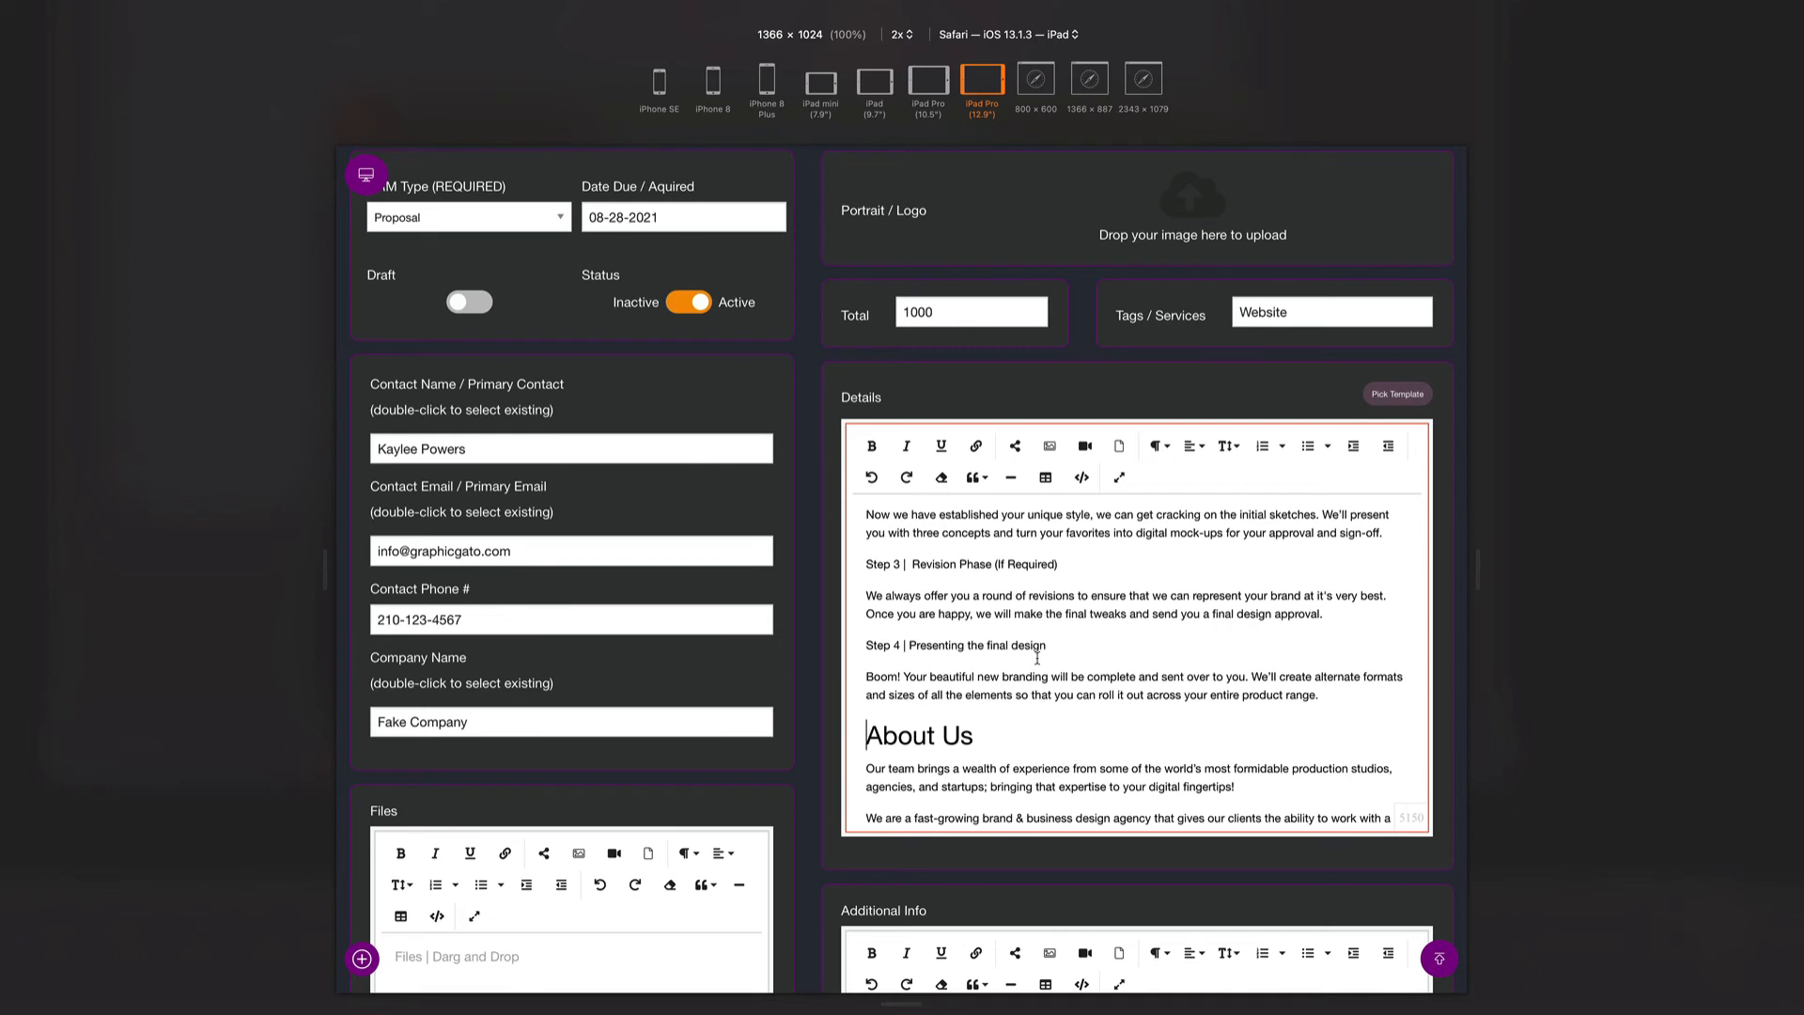
pyautogui.hotkey('ctrl', 'a')
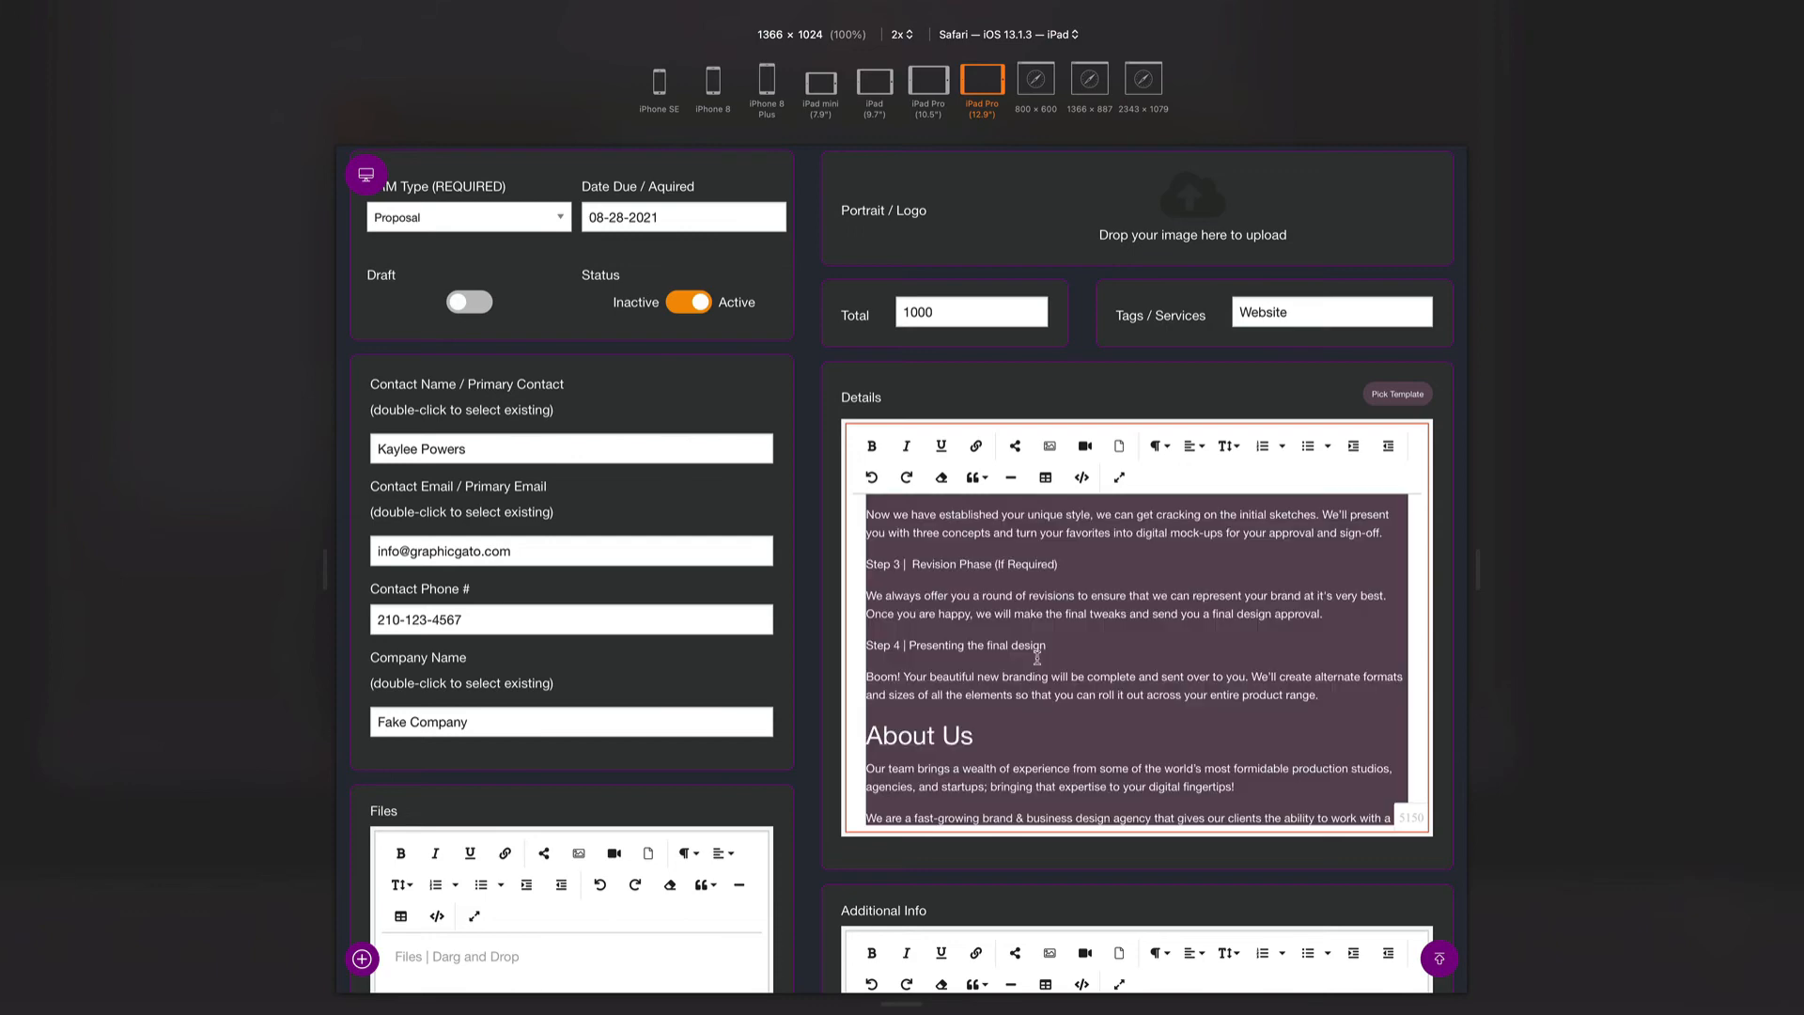
pyautogui.press('BackSpace')
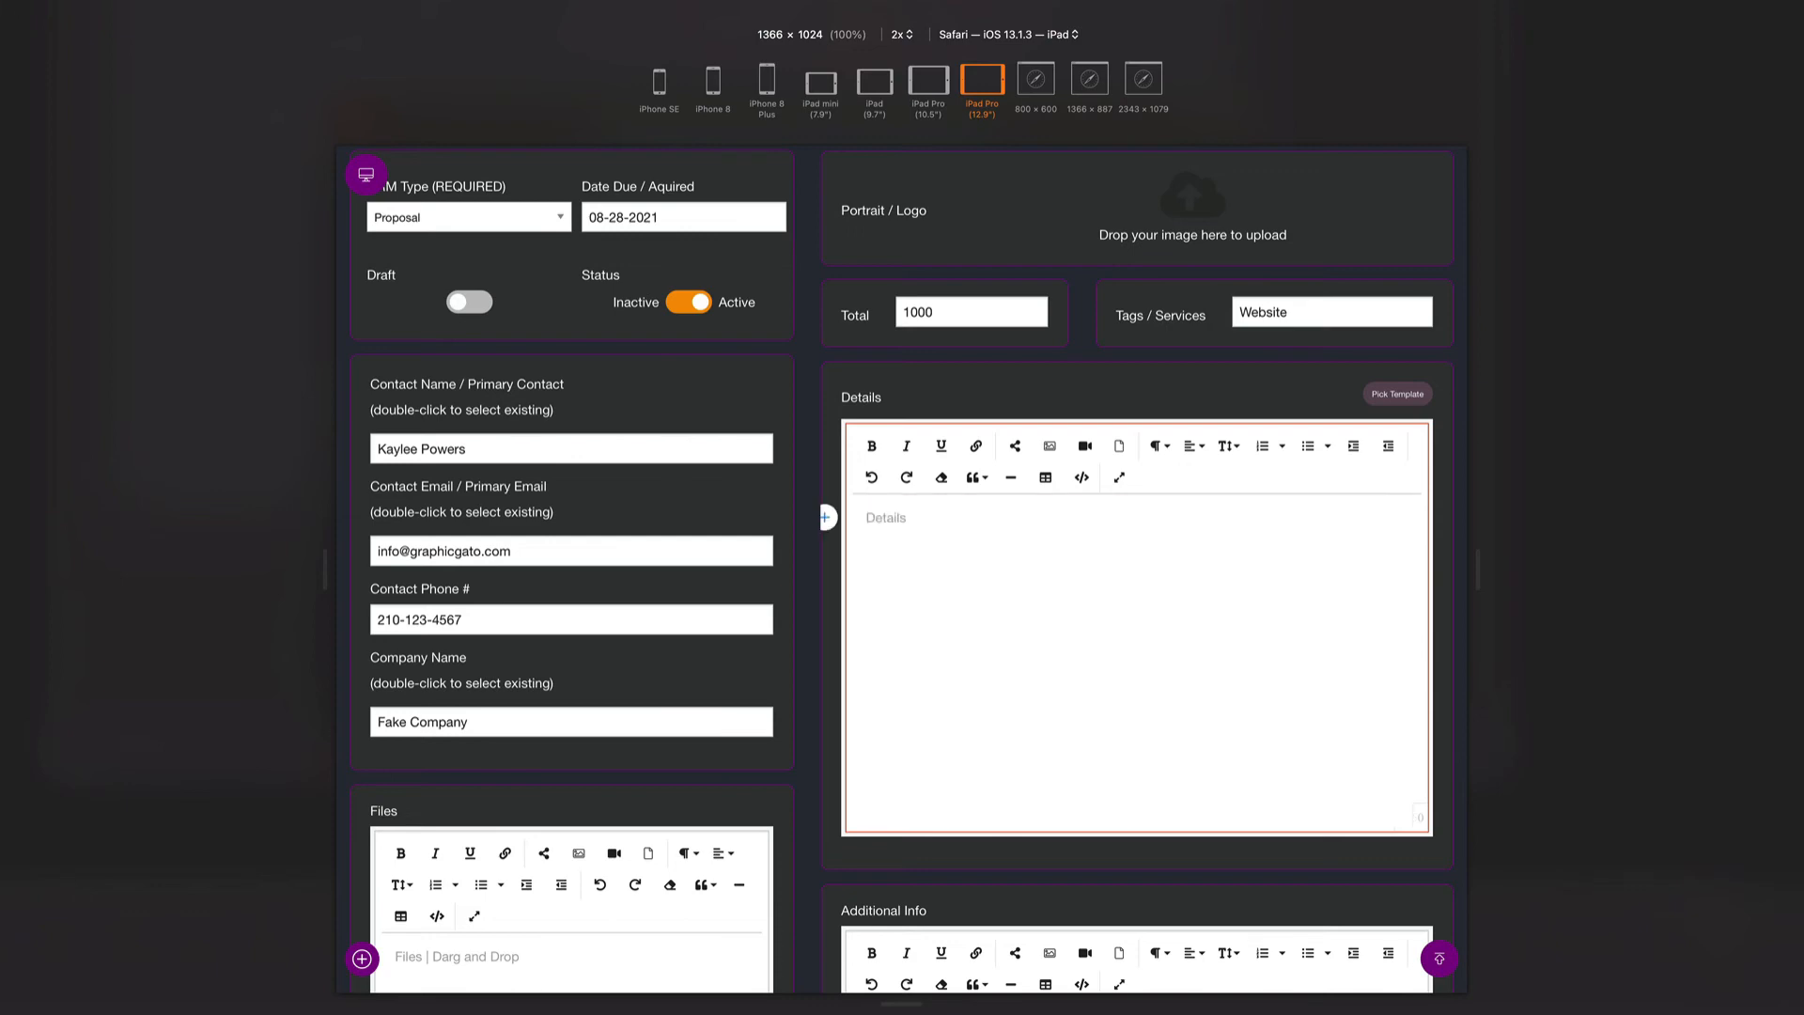
# - Reopen Standard Proposal in Code View, select all its HTML source, and close the window
pyautogui.click(1397, 394)
pyautogui.click(858, 399)
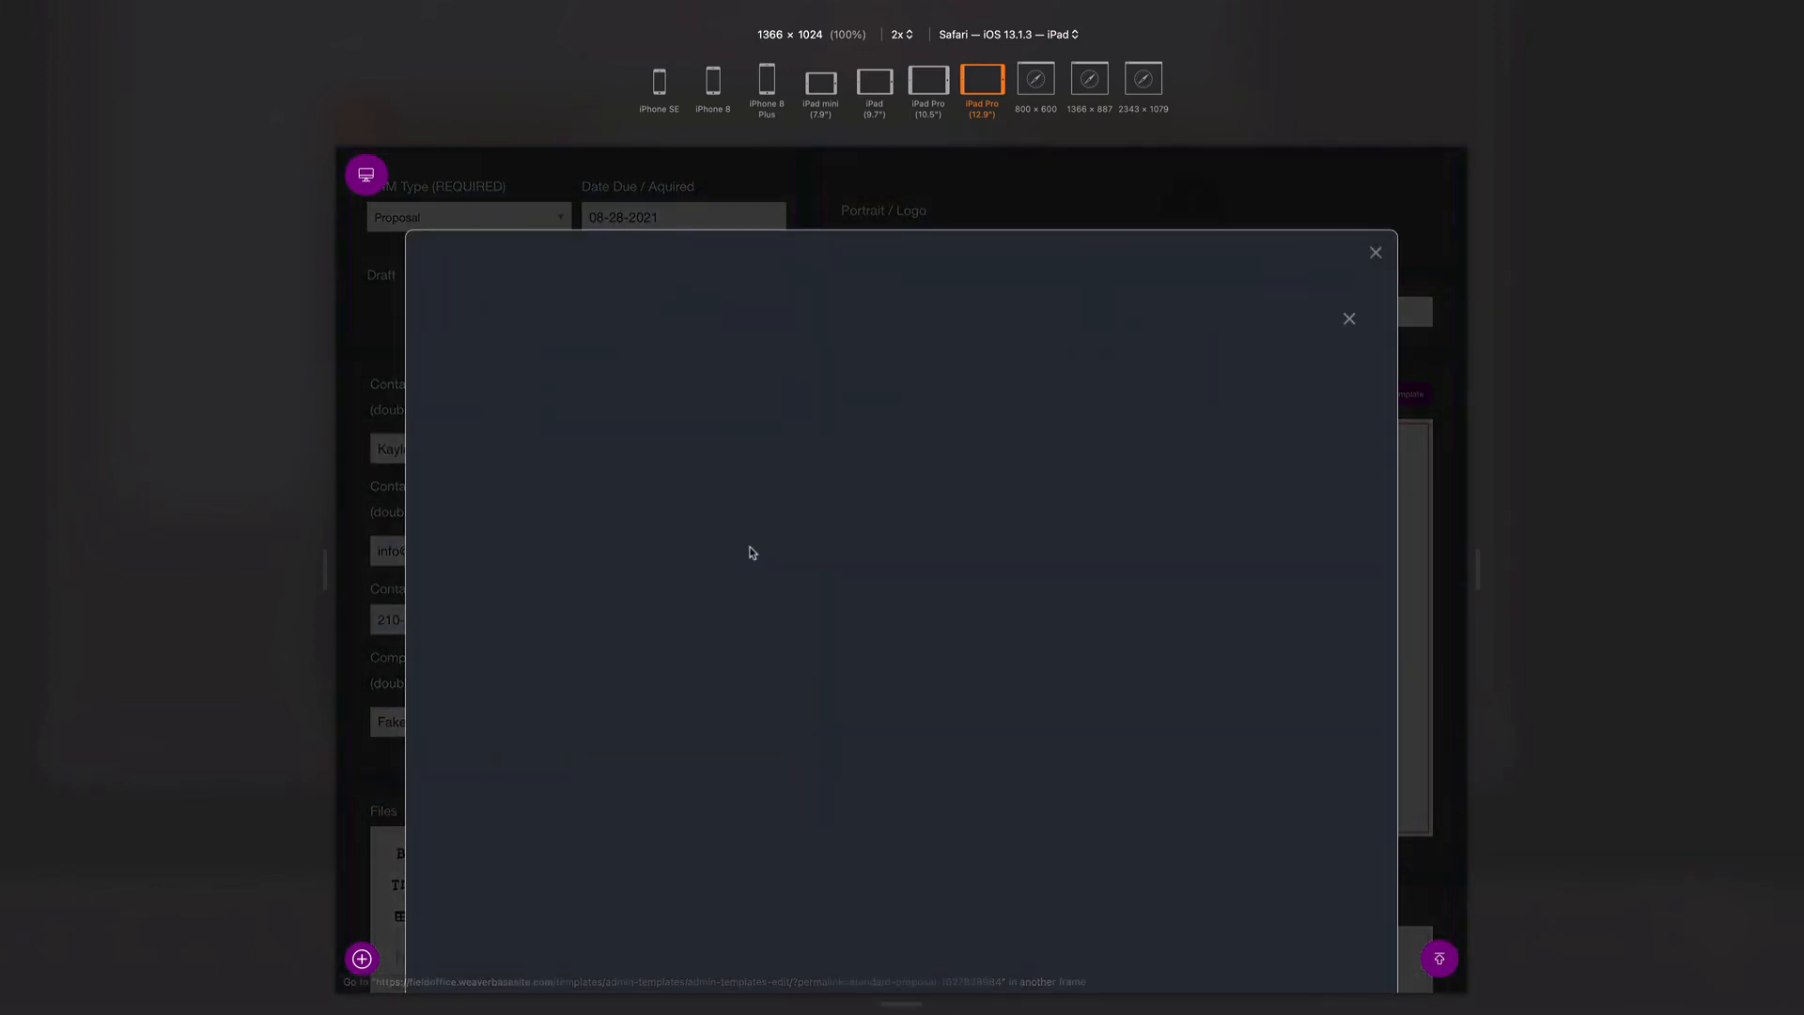
pyautogui.scroll(-4, 752, 553)
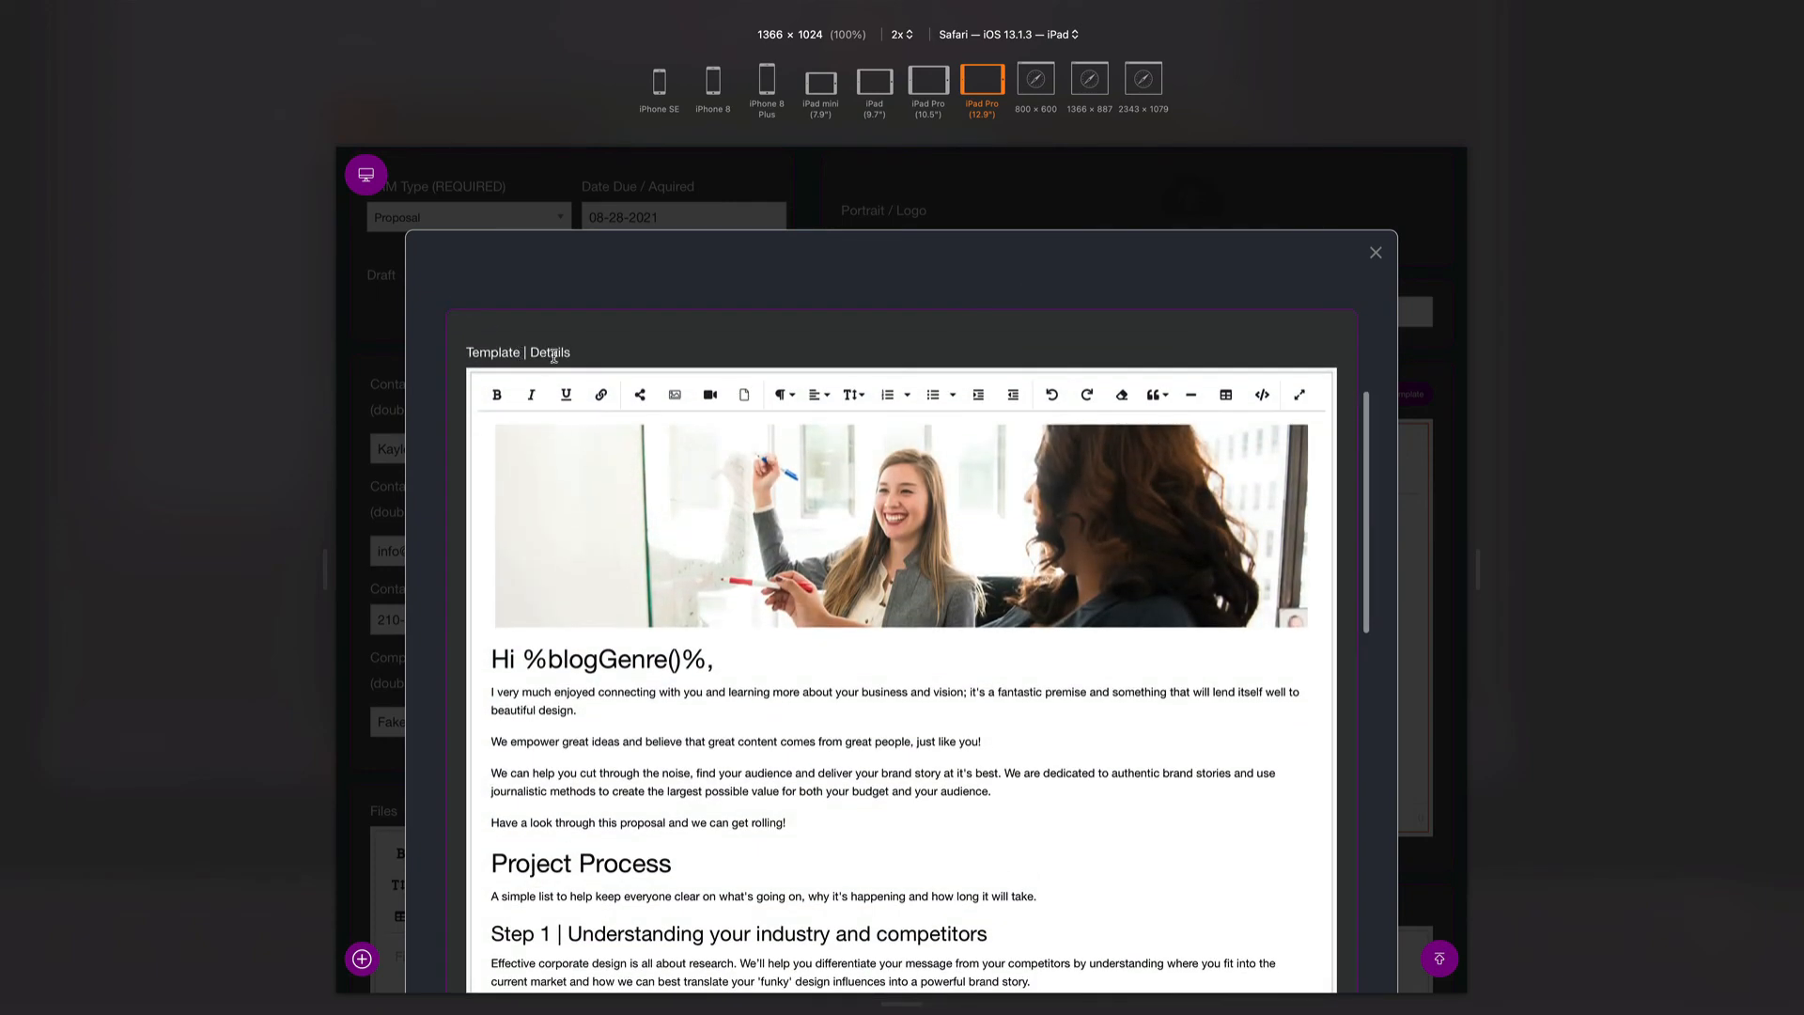
pyautogui.click(1262, 394)
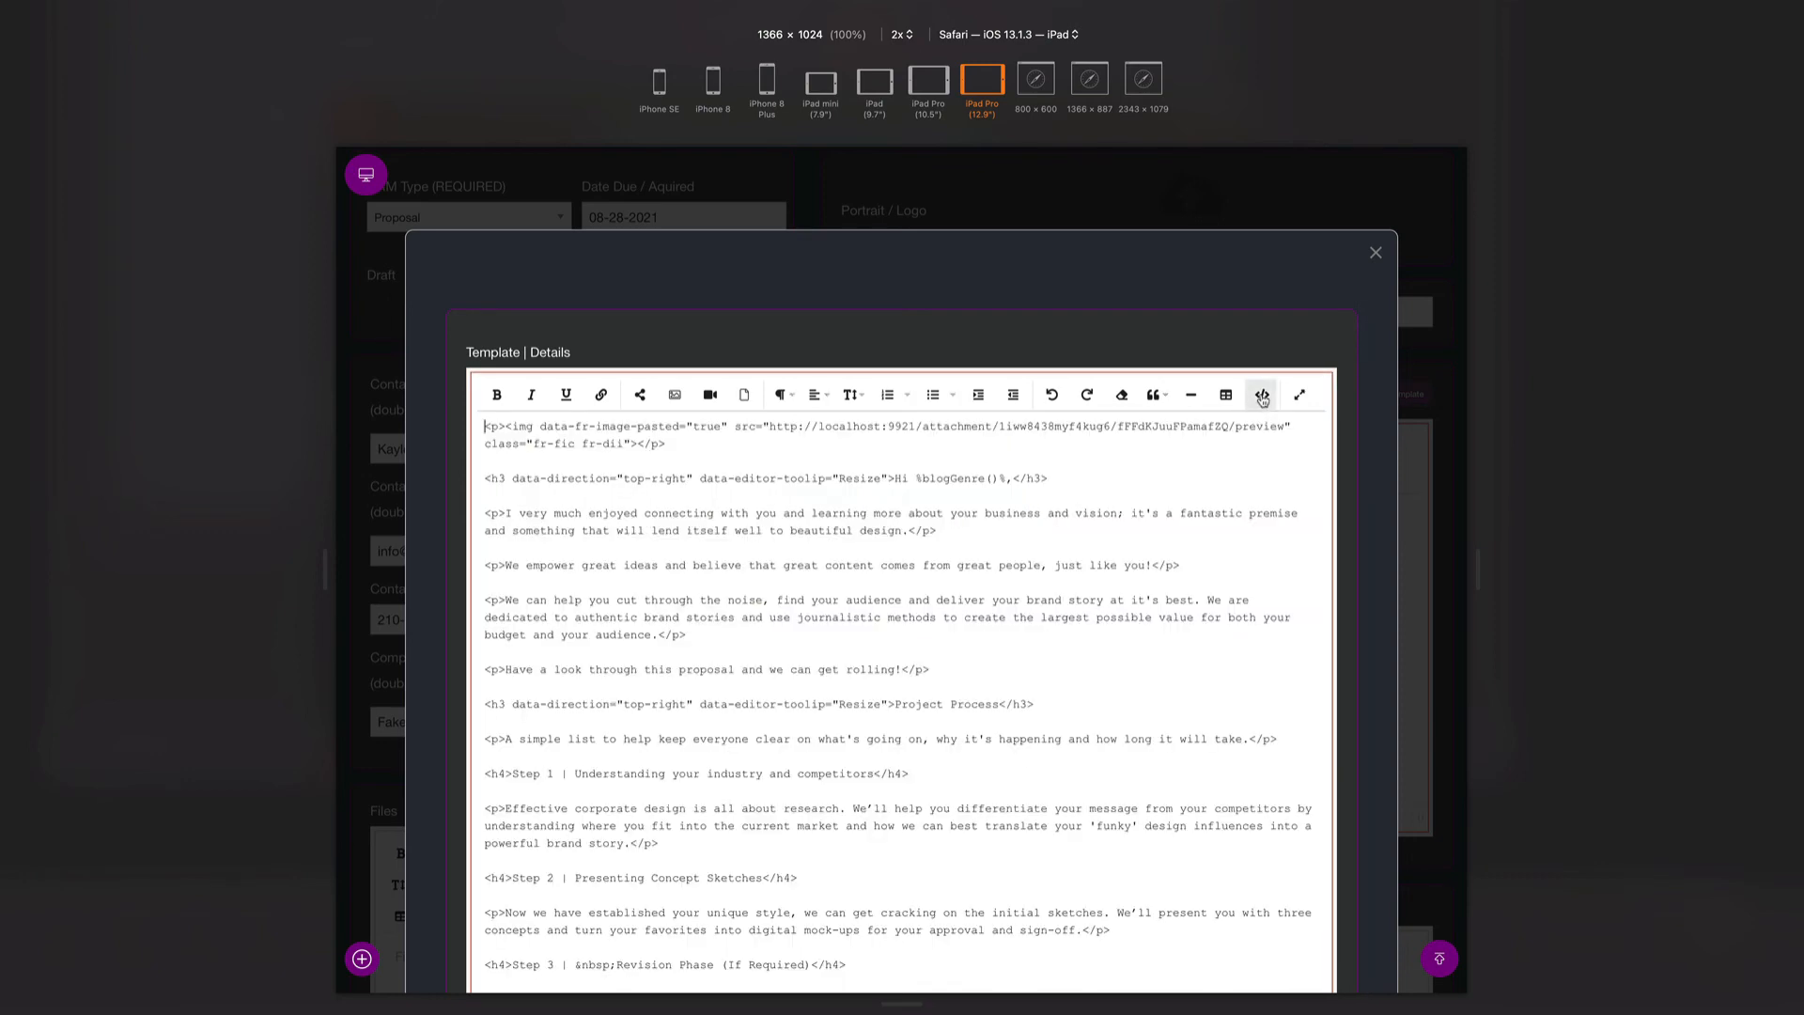
pyautogui.press('super+a')
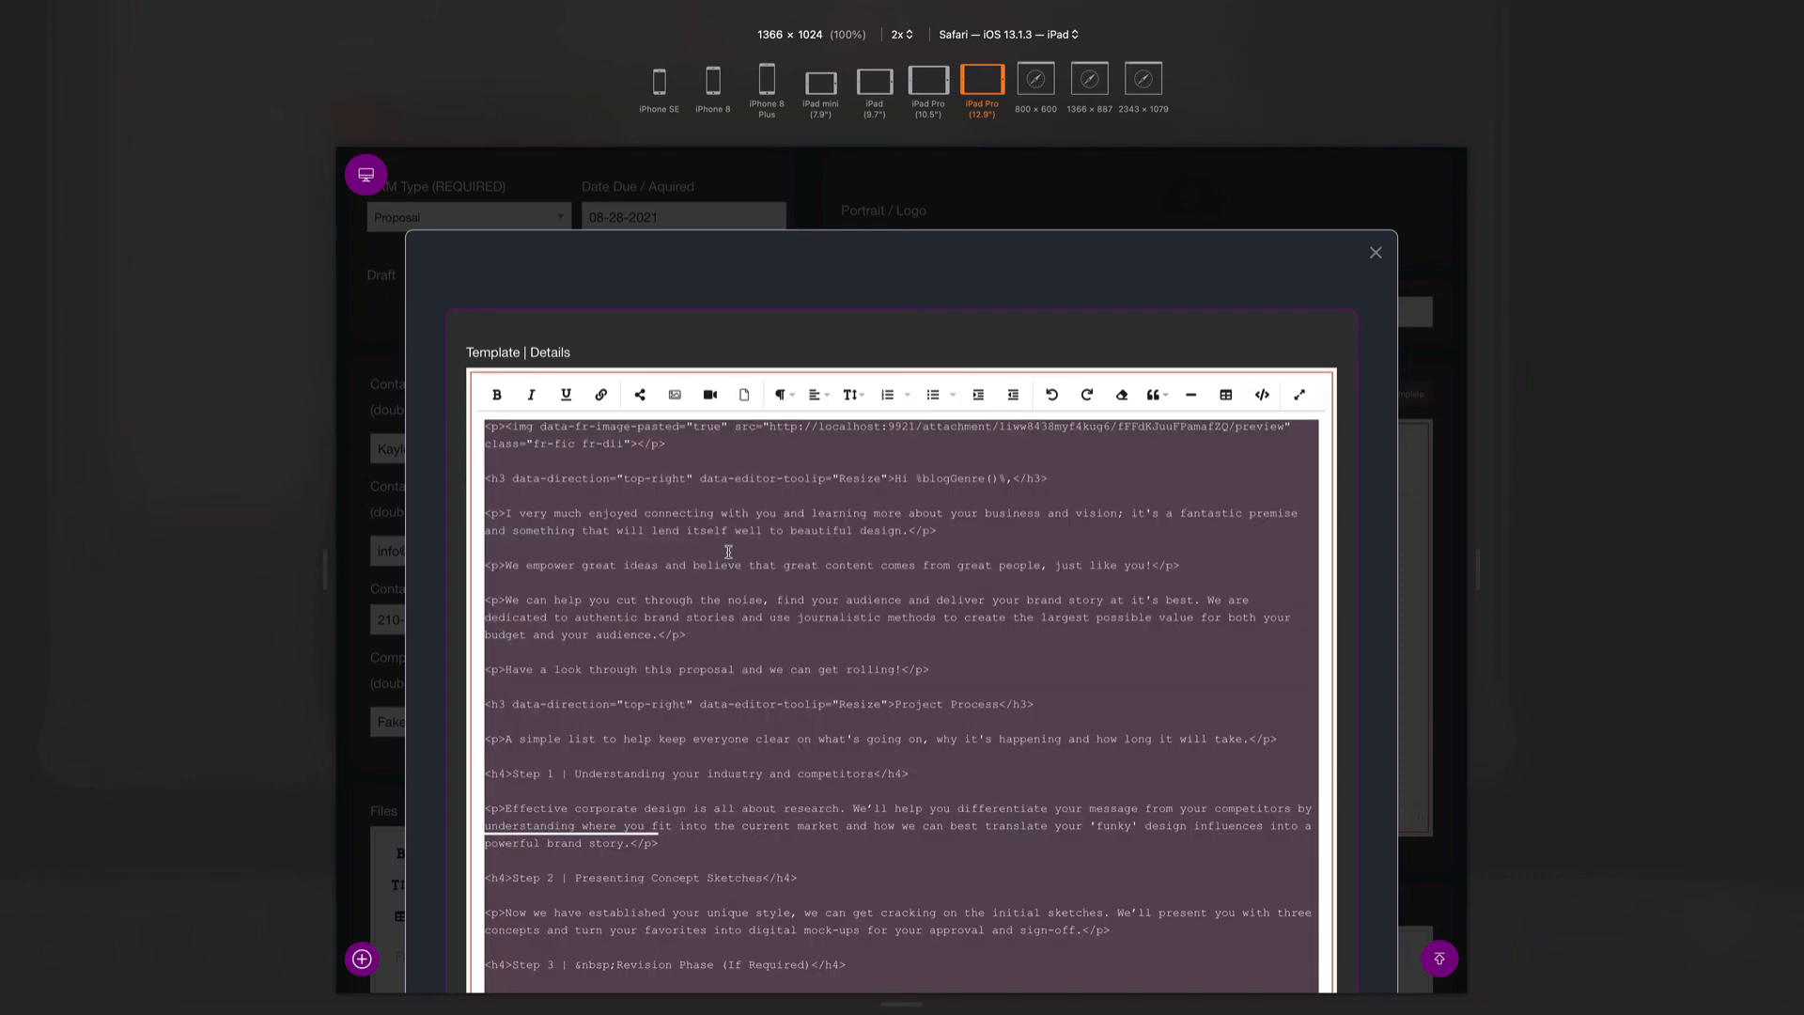
pyautogui.click(1375, 252)
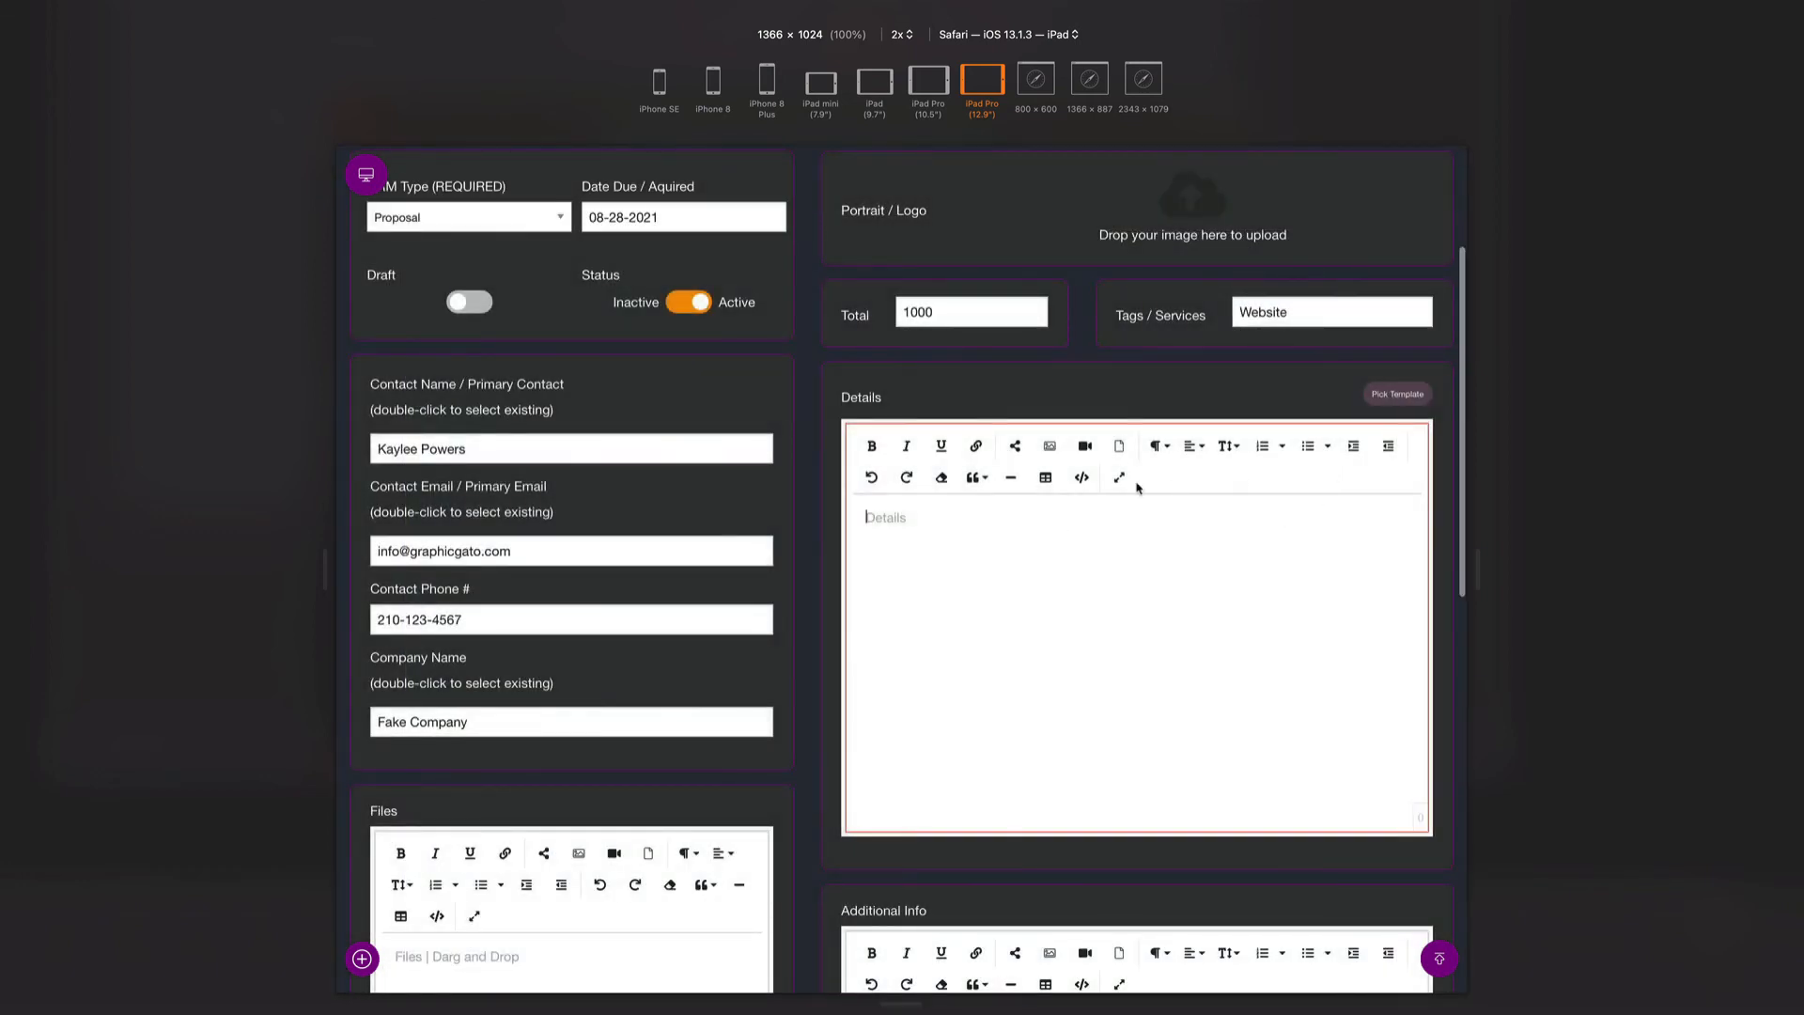
pyautogui.click(1081, 481)
pyautogui.click(1082, 481)
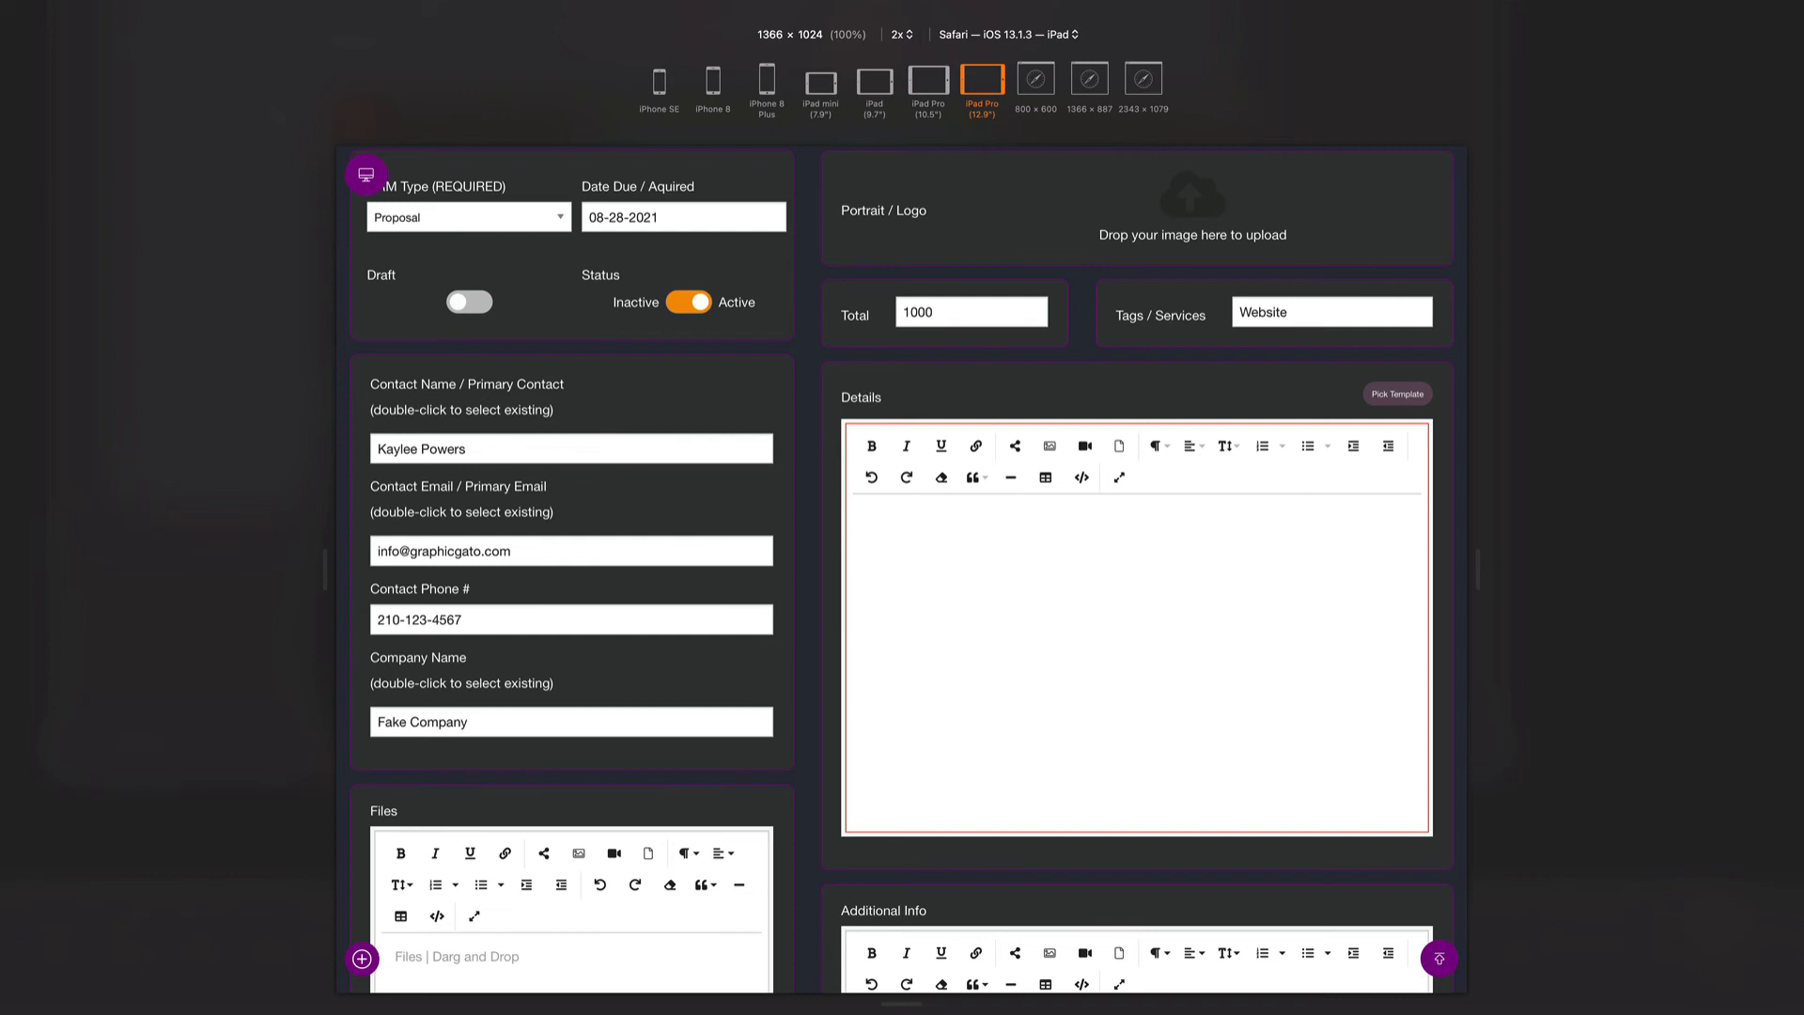
pyautogui.click(1080, 481)
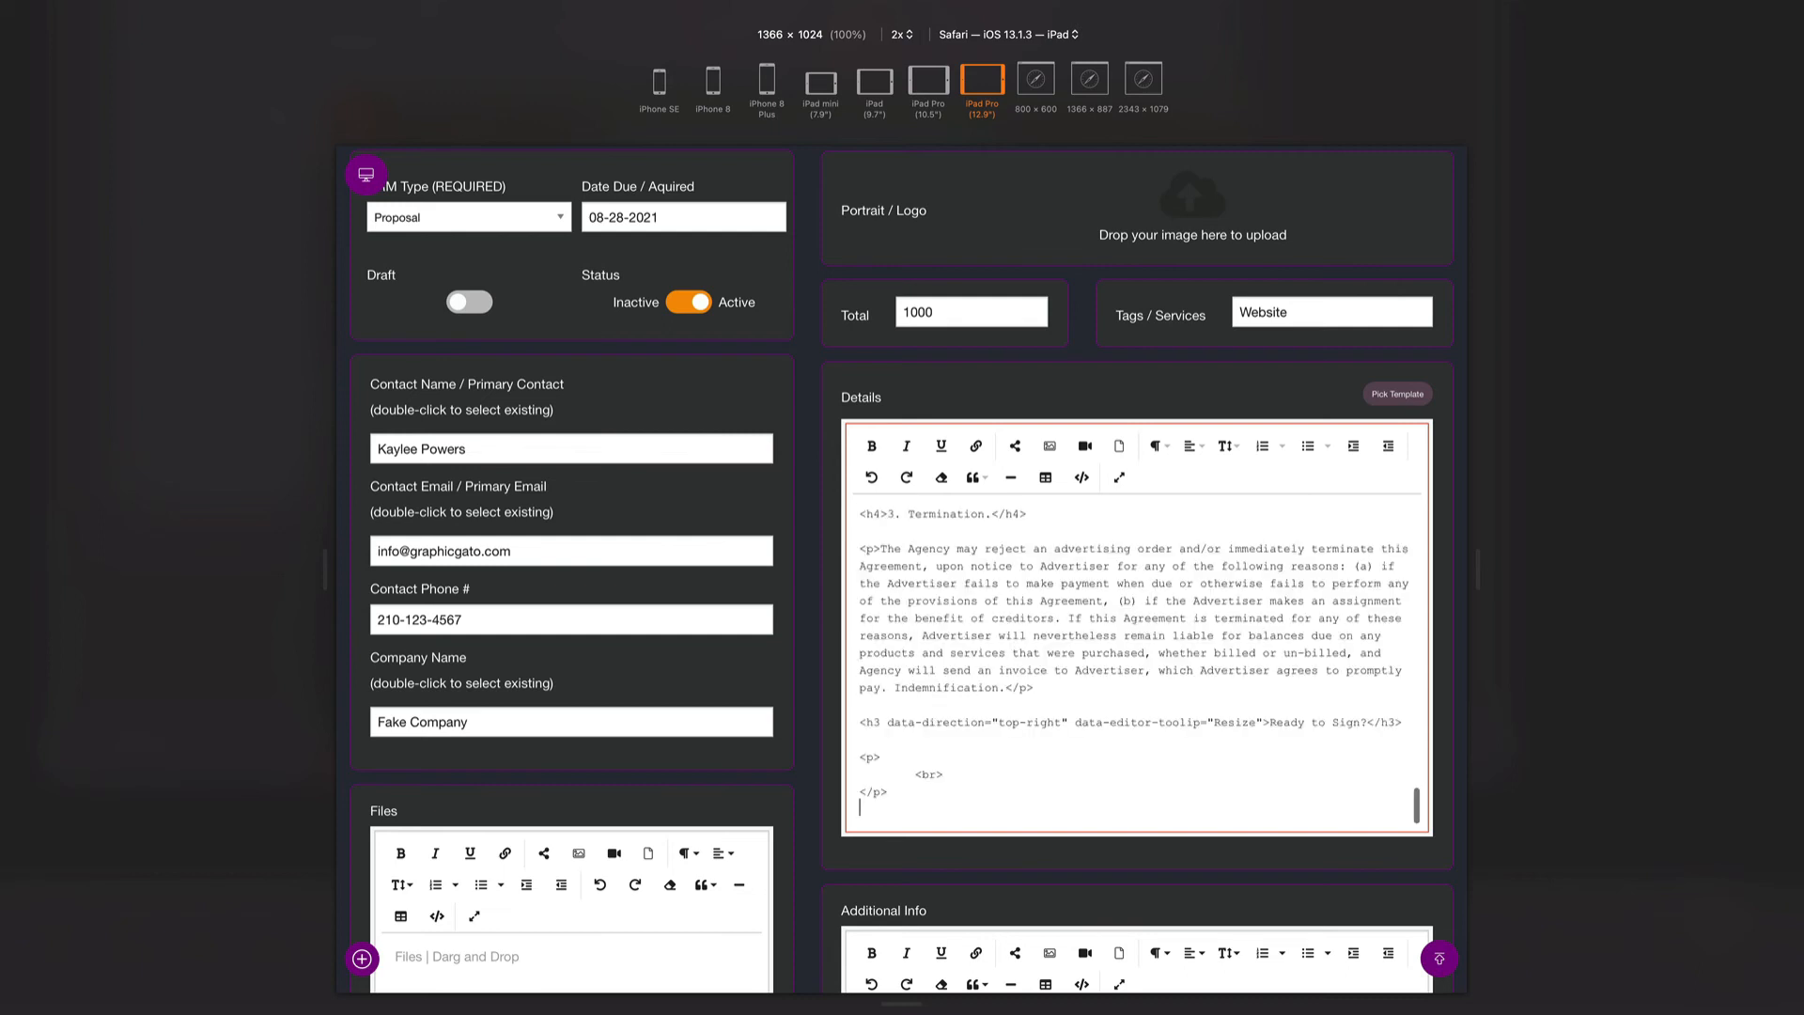
pyautogui.click(1079, 481)
pyautogui.scroll(-10, 1079, 649)
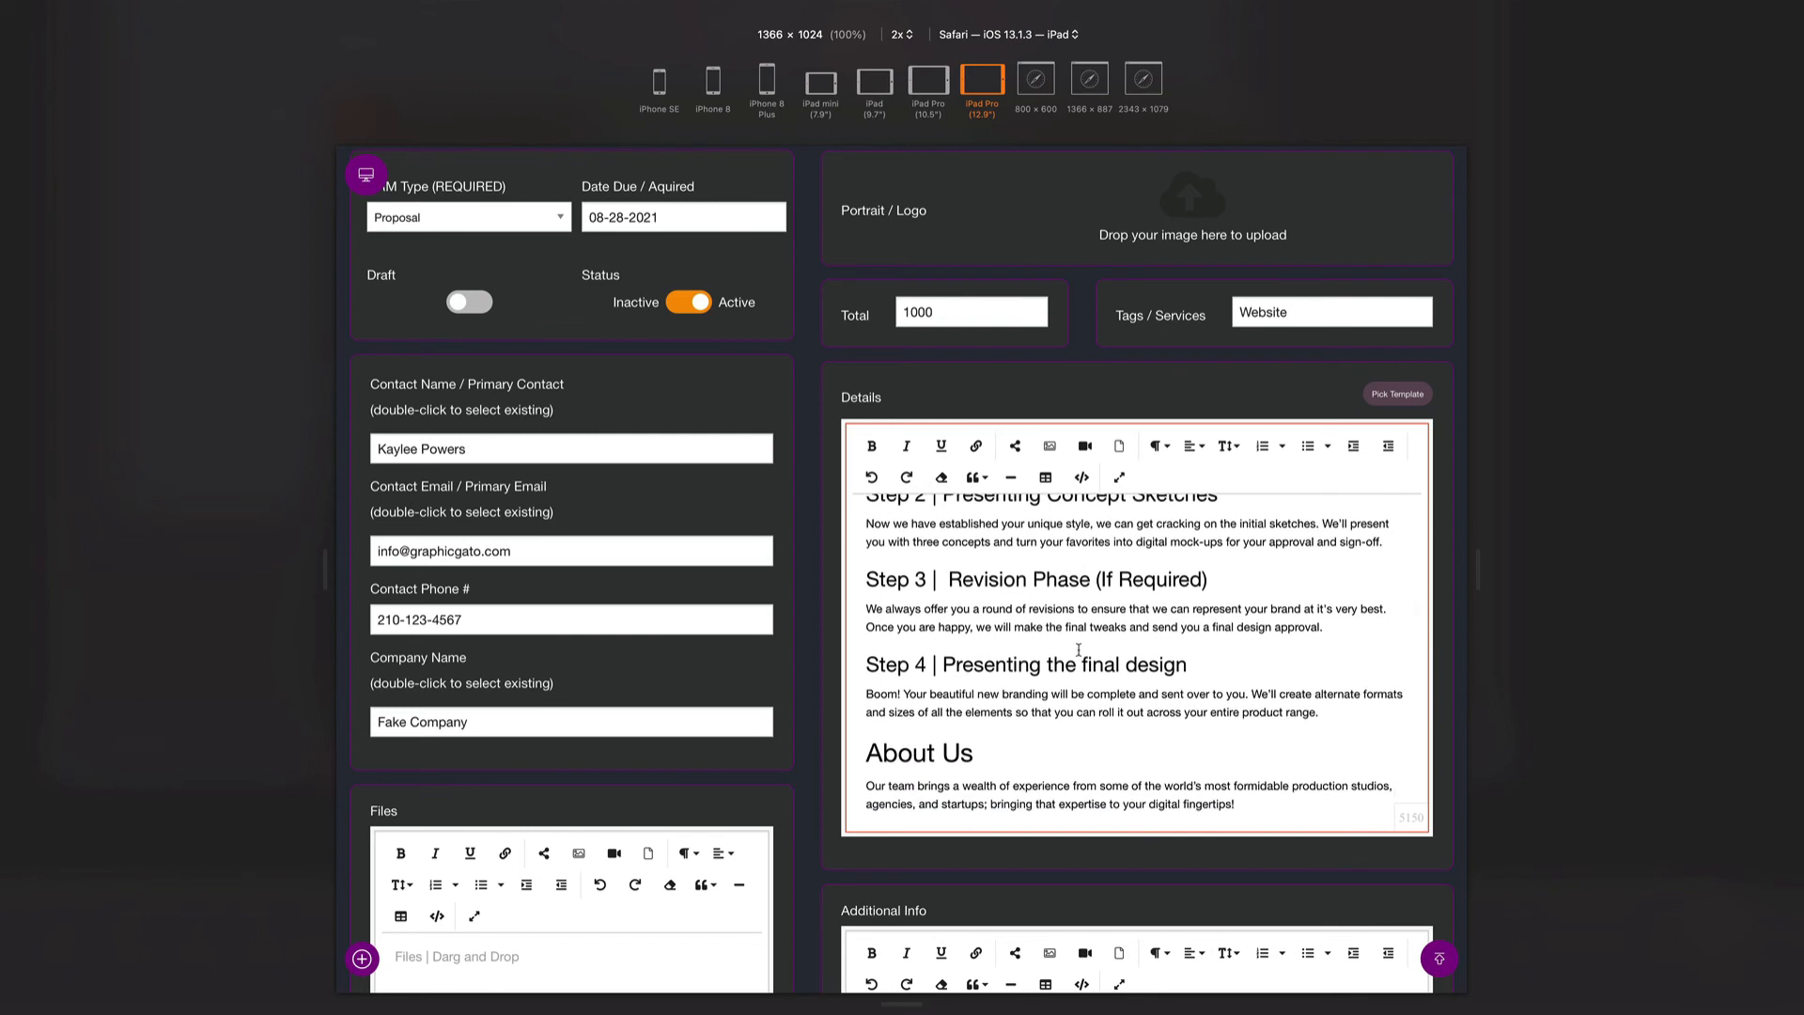
pyautogui.press('super+s')
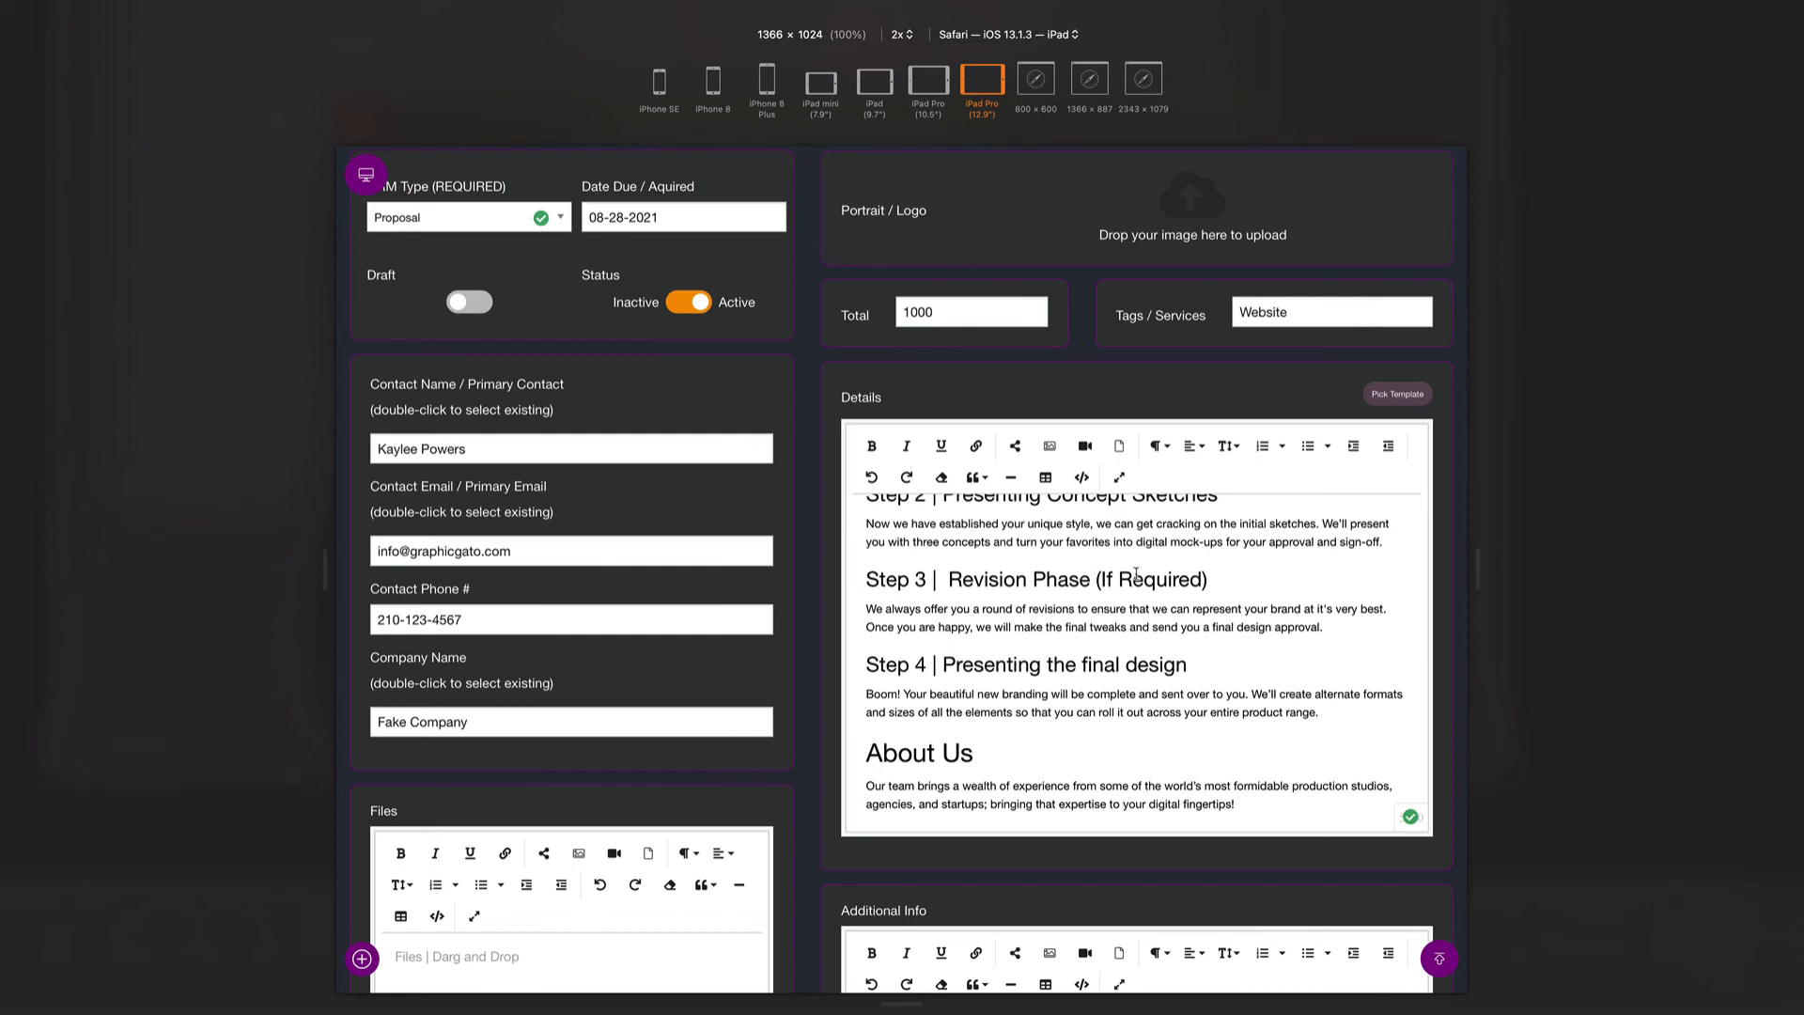
pyautogui.scroll(6, 990, 646)
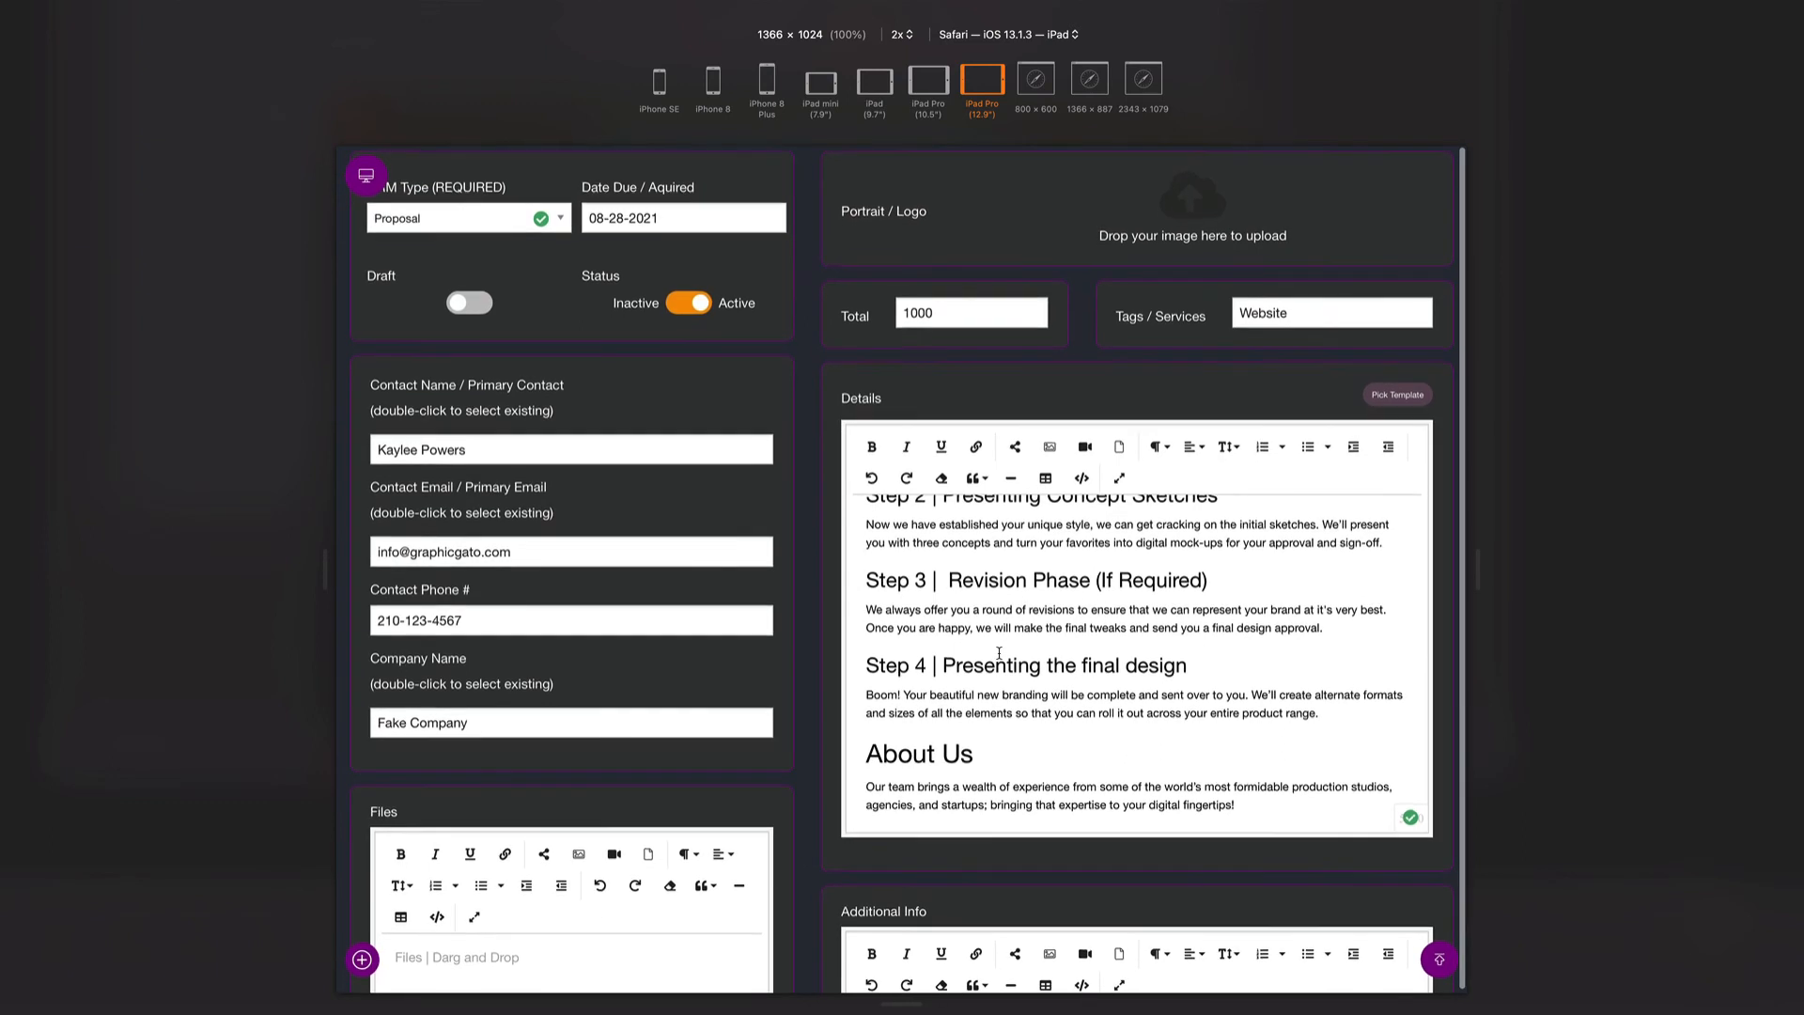
pyautogui.scroll(1, 968, 612)
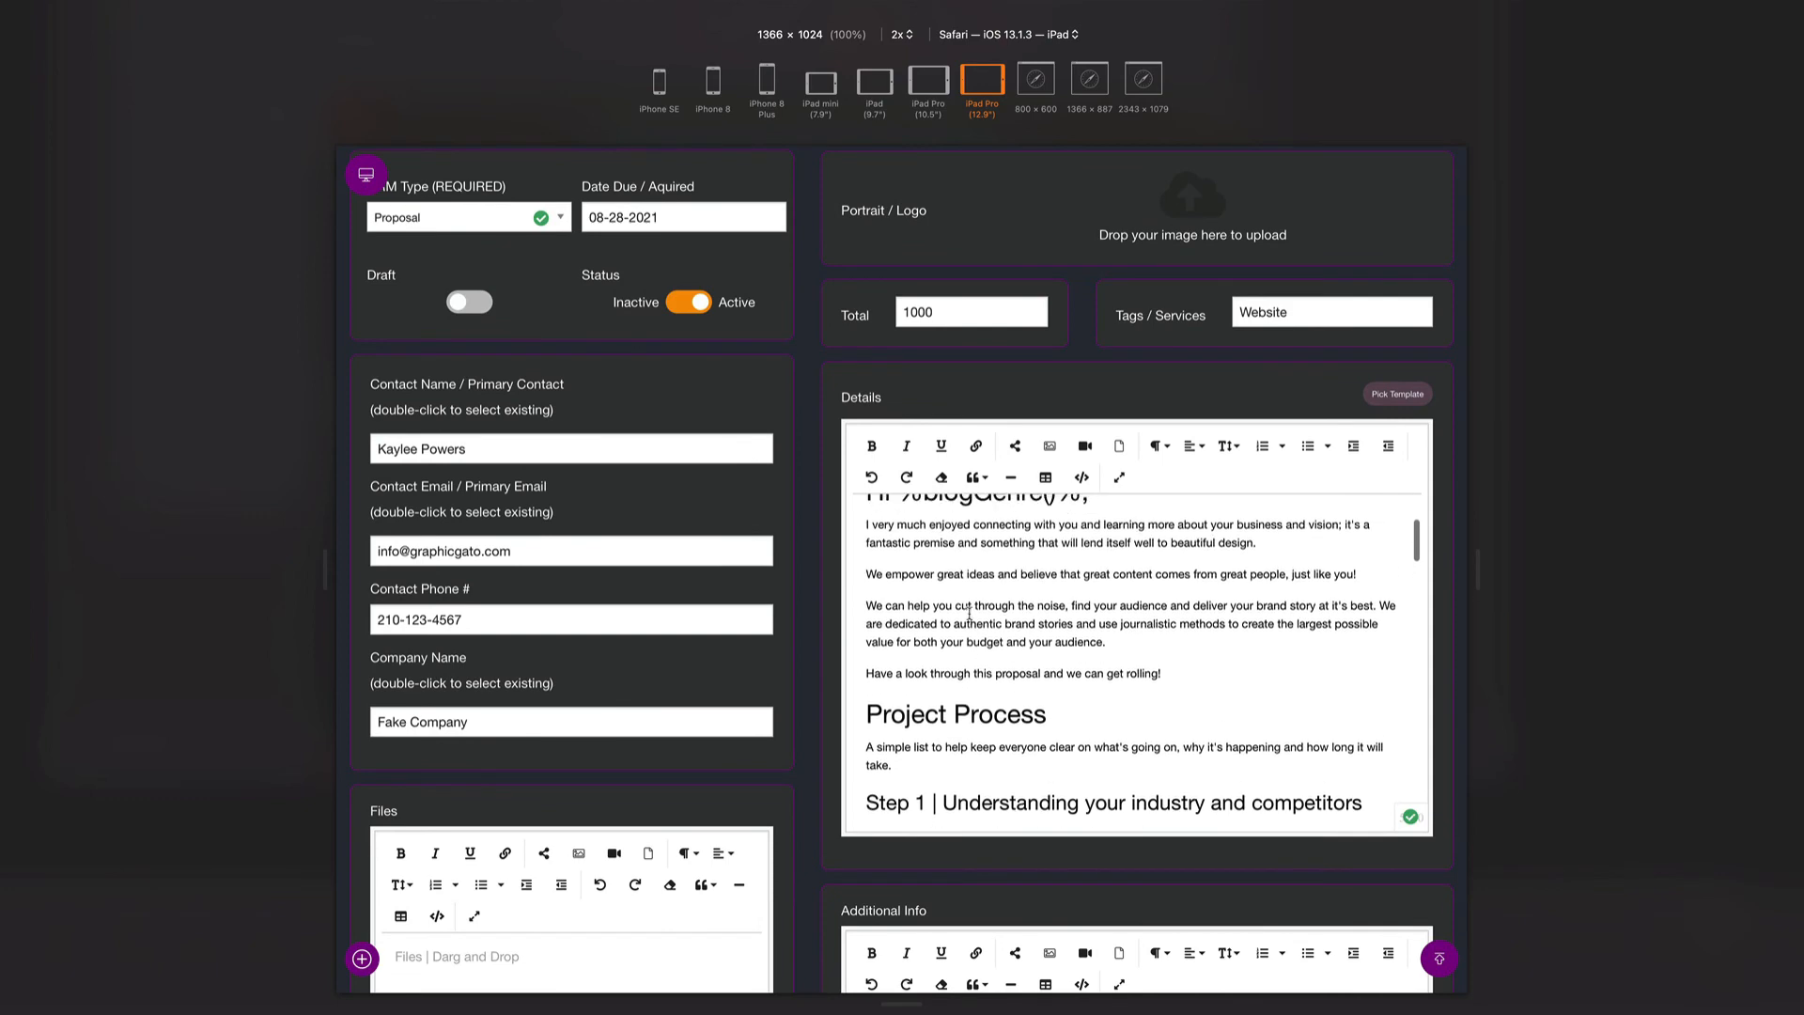
pyautogui.scroll(-5, 969, 613)
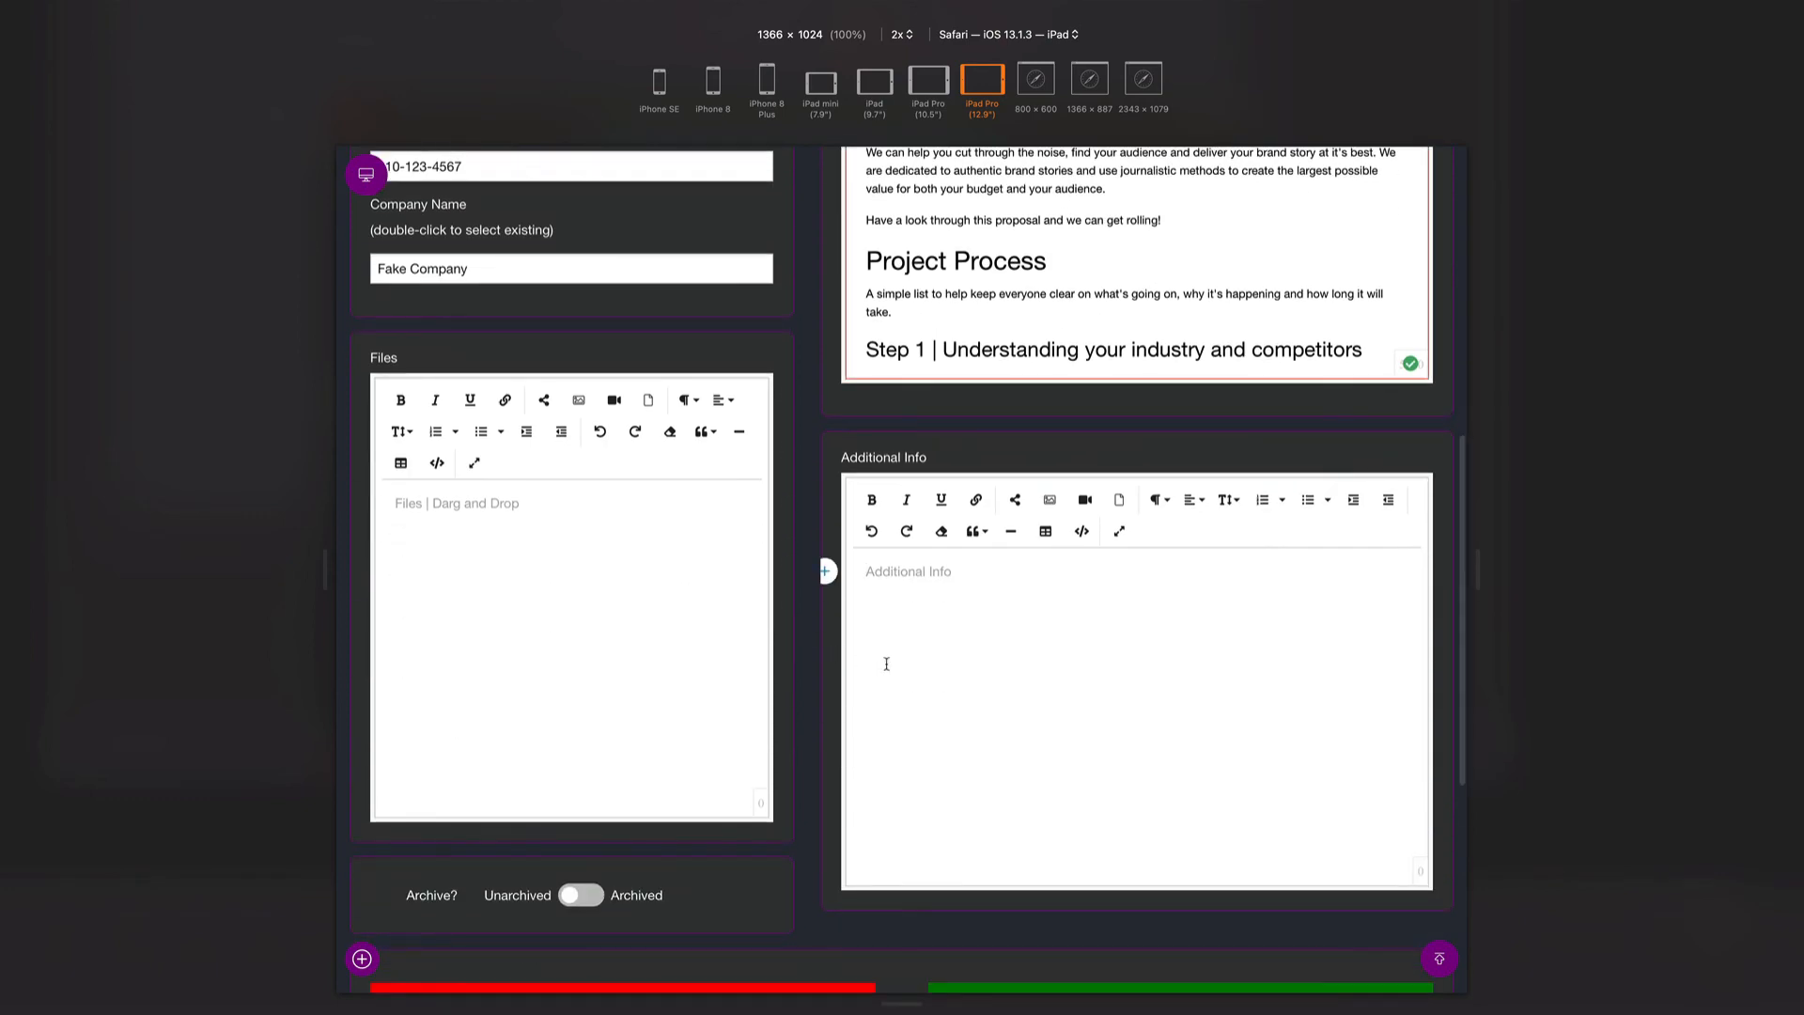
# - Paste a paragraph into Additional Info, then view the Fake Company Website proposal from All CRM
pyautogui.click(886, 664)
pyautogui.press('super+v')
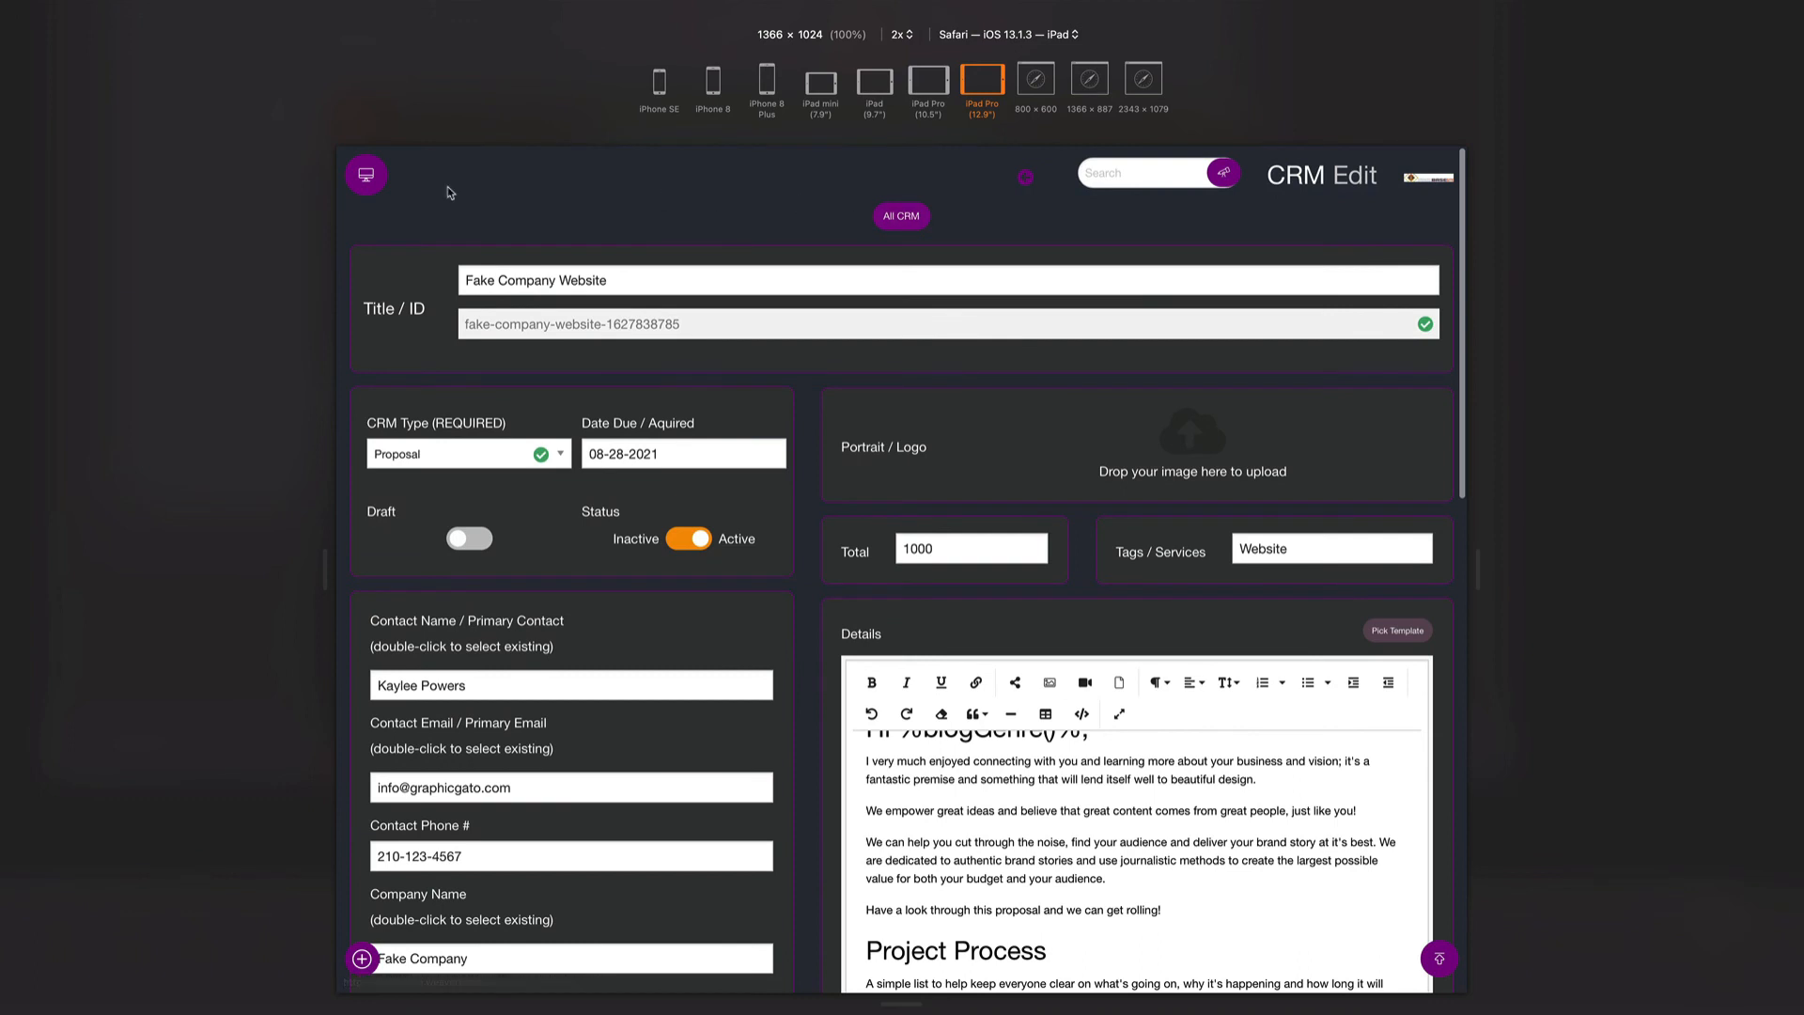
pyautogui.click(902, 215)
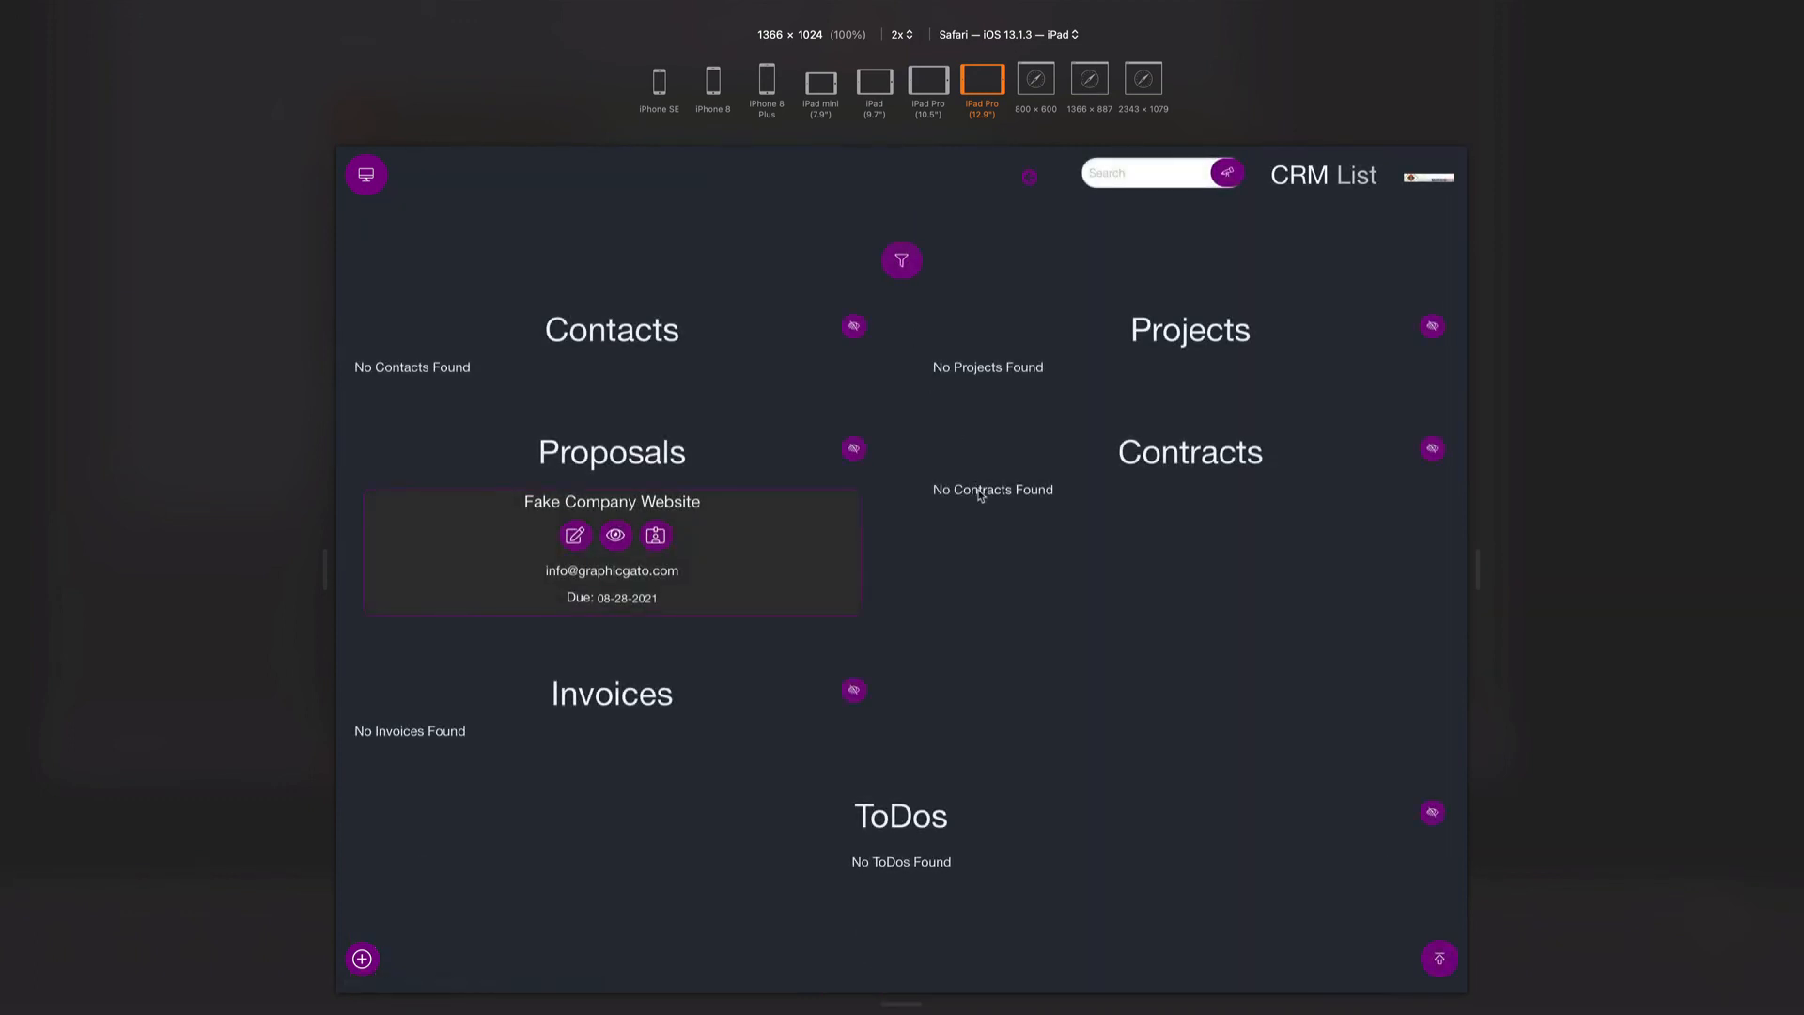
pyautogui.click(616, 536)
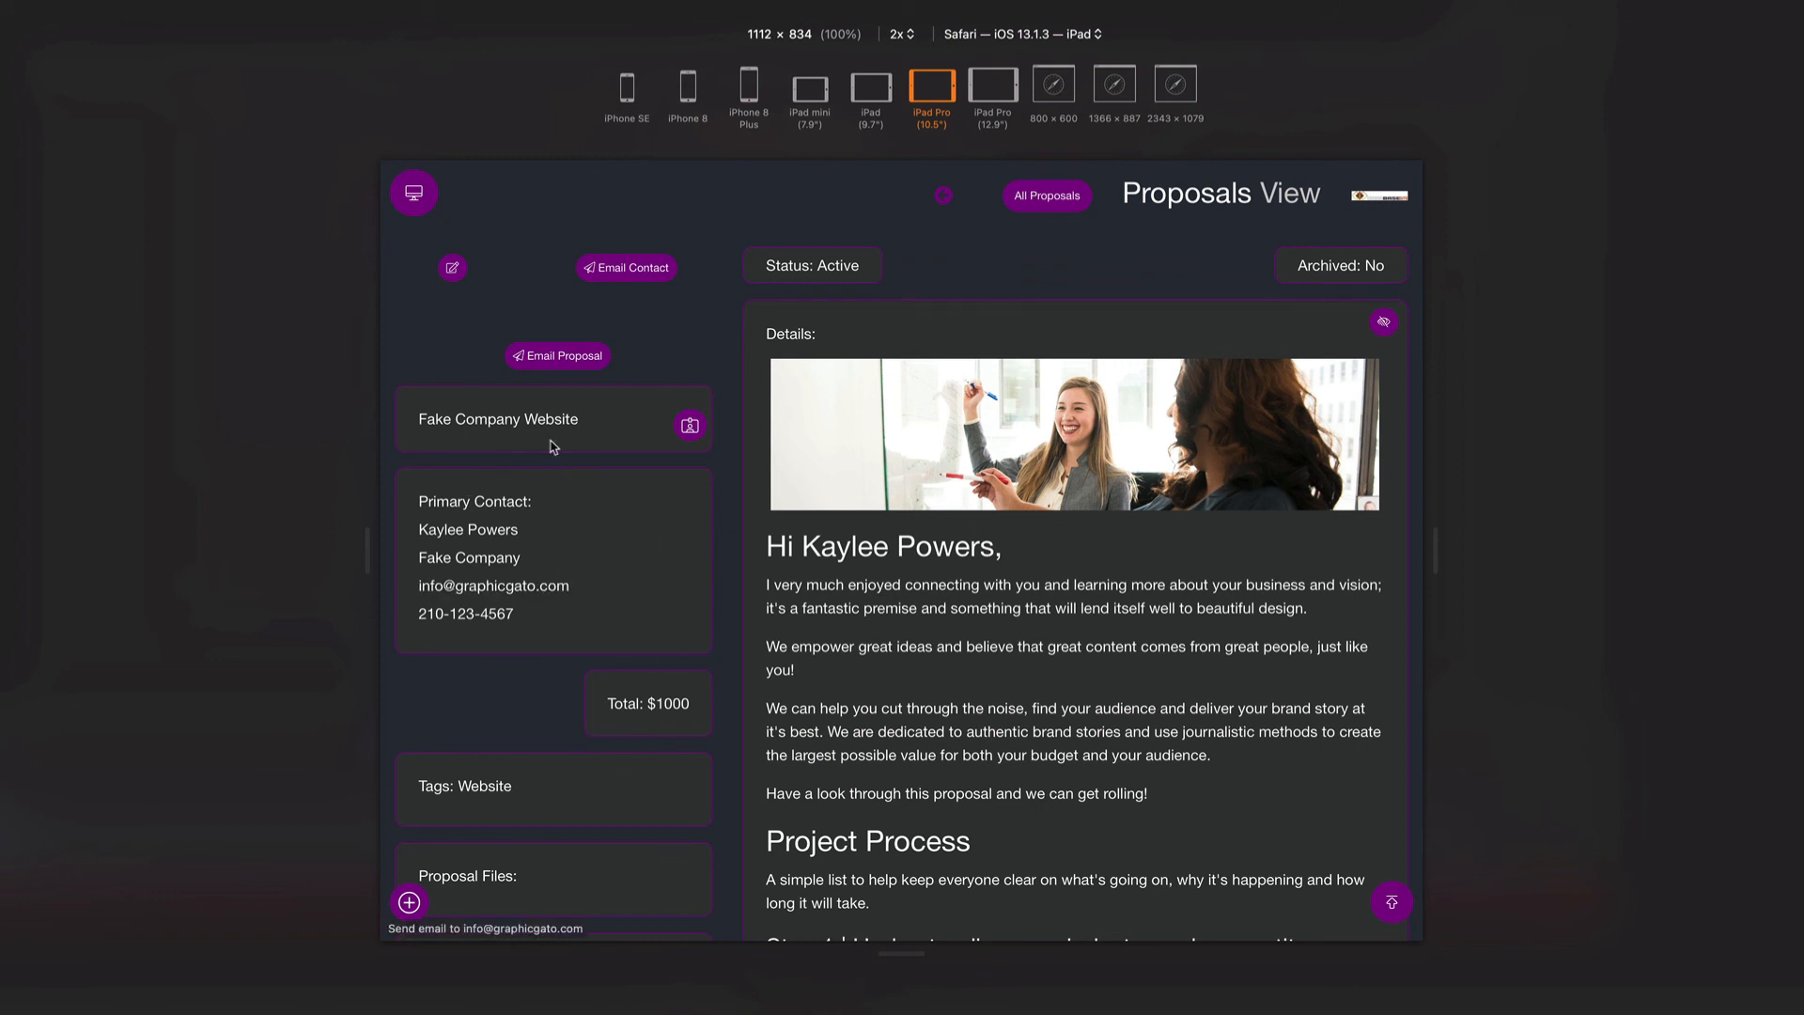
pyautogui.scroll(-4, 656, 613)
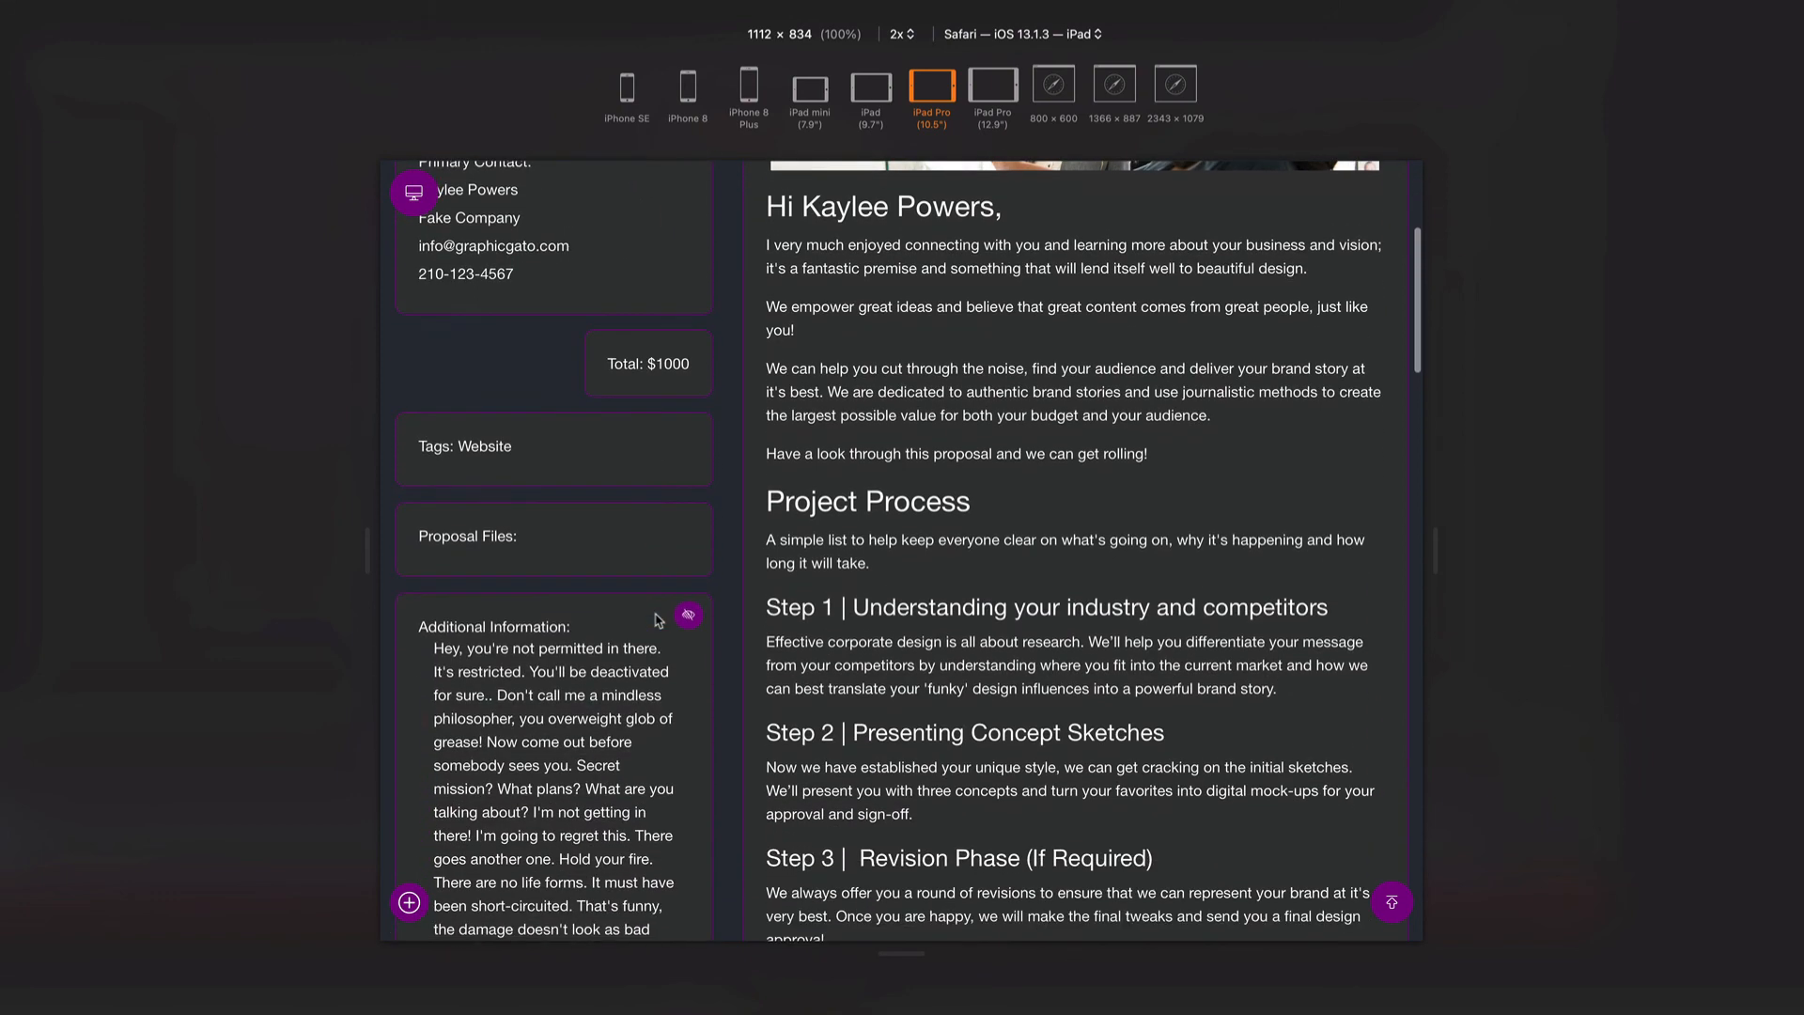
pyautogui.scroll(-3, 656, 621)
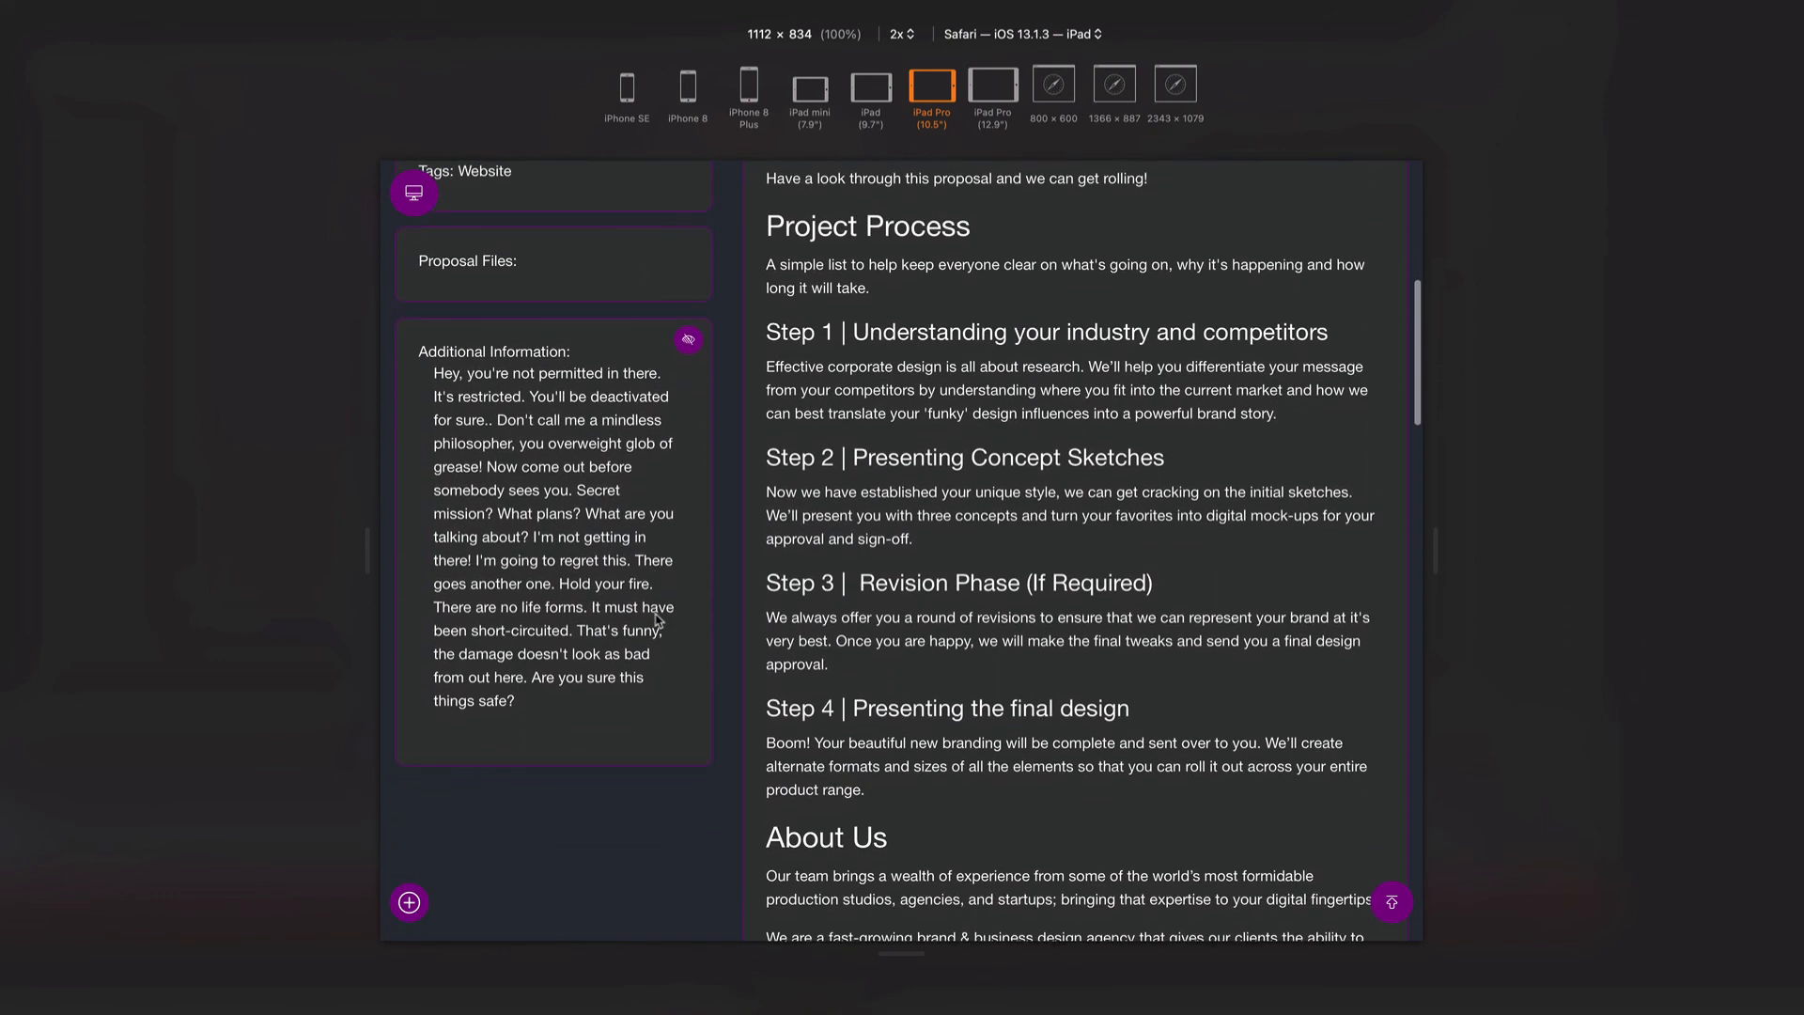
pyautogui.click(688, 340)
pyautogui.scroll(7, 830, 384)
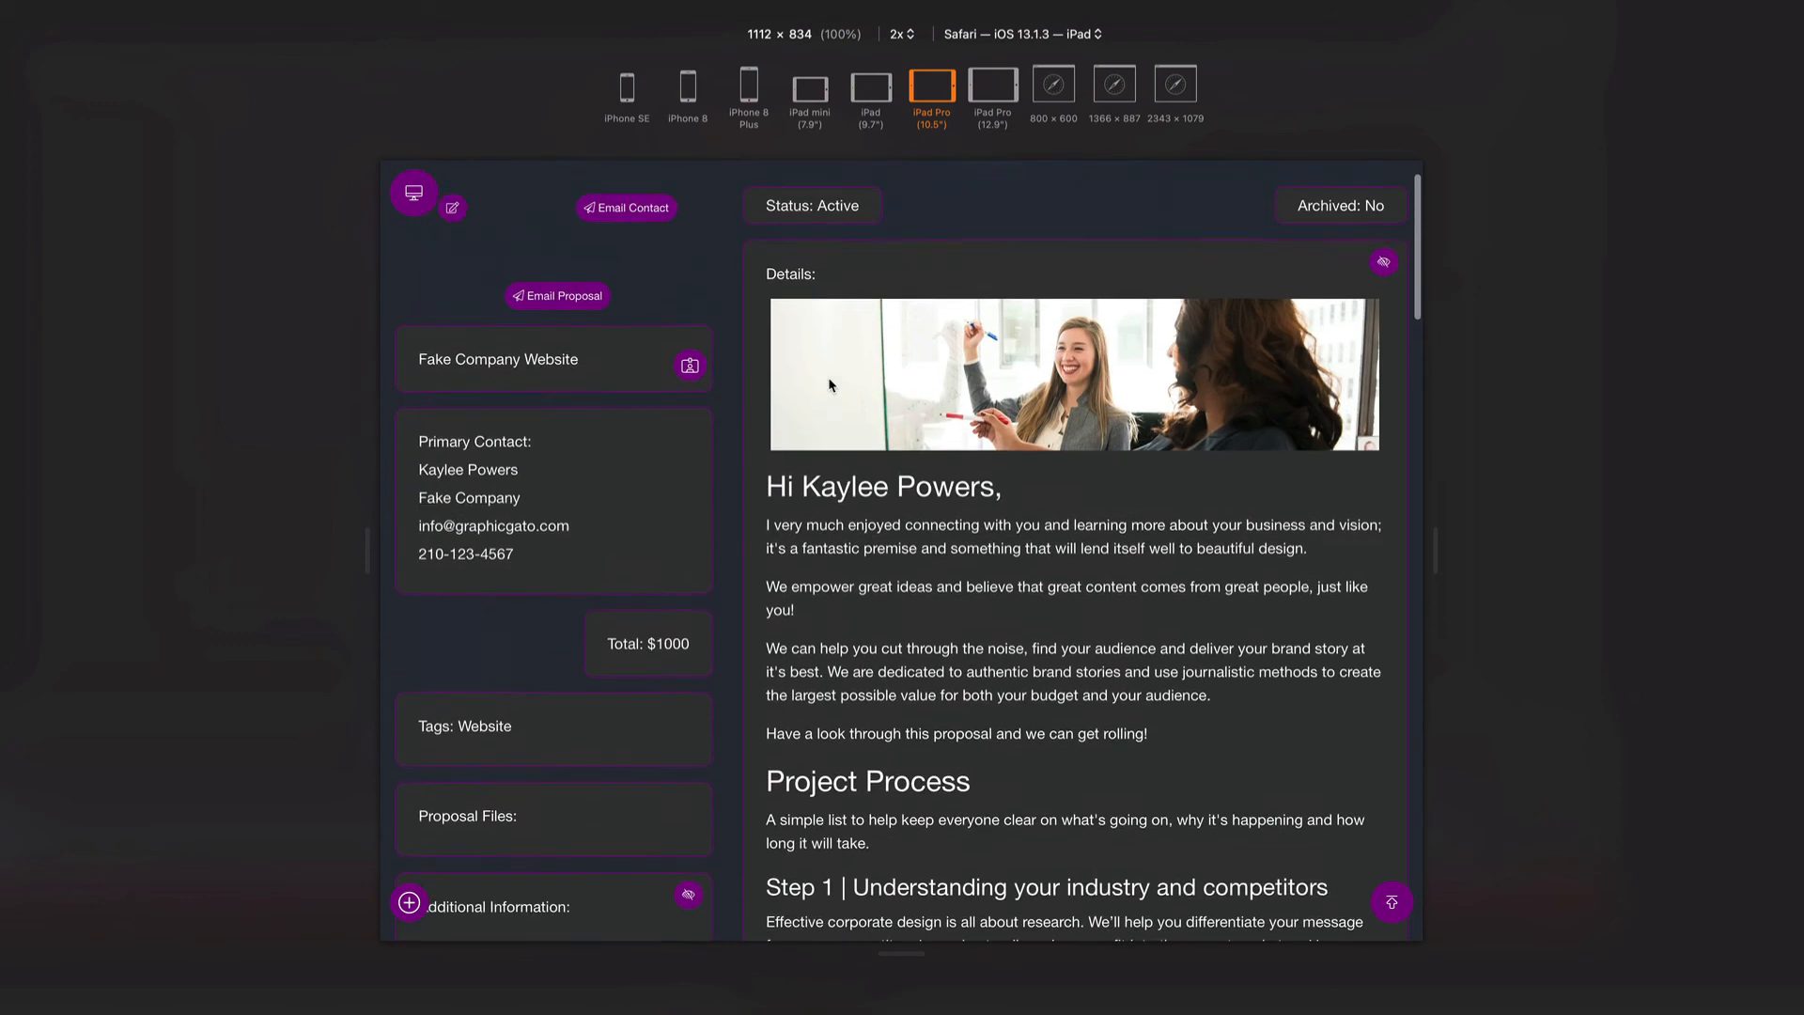
pyautogui.click(1384, 324)
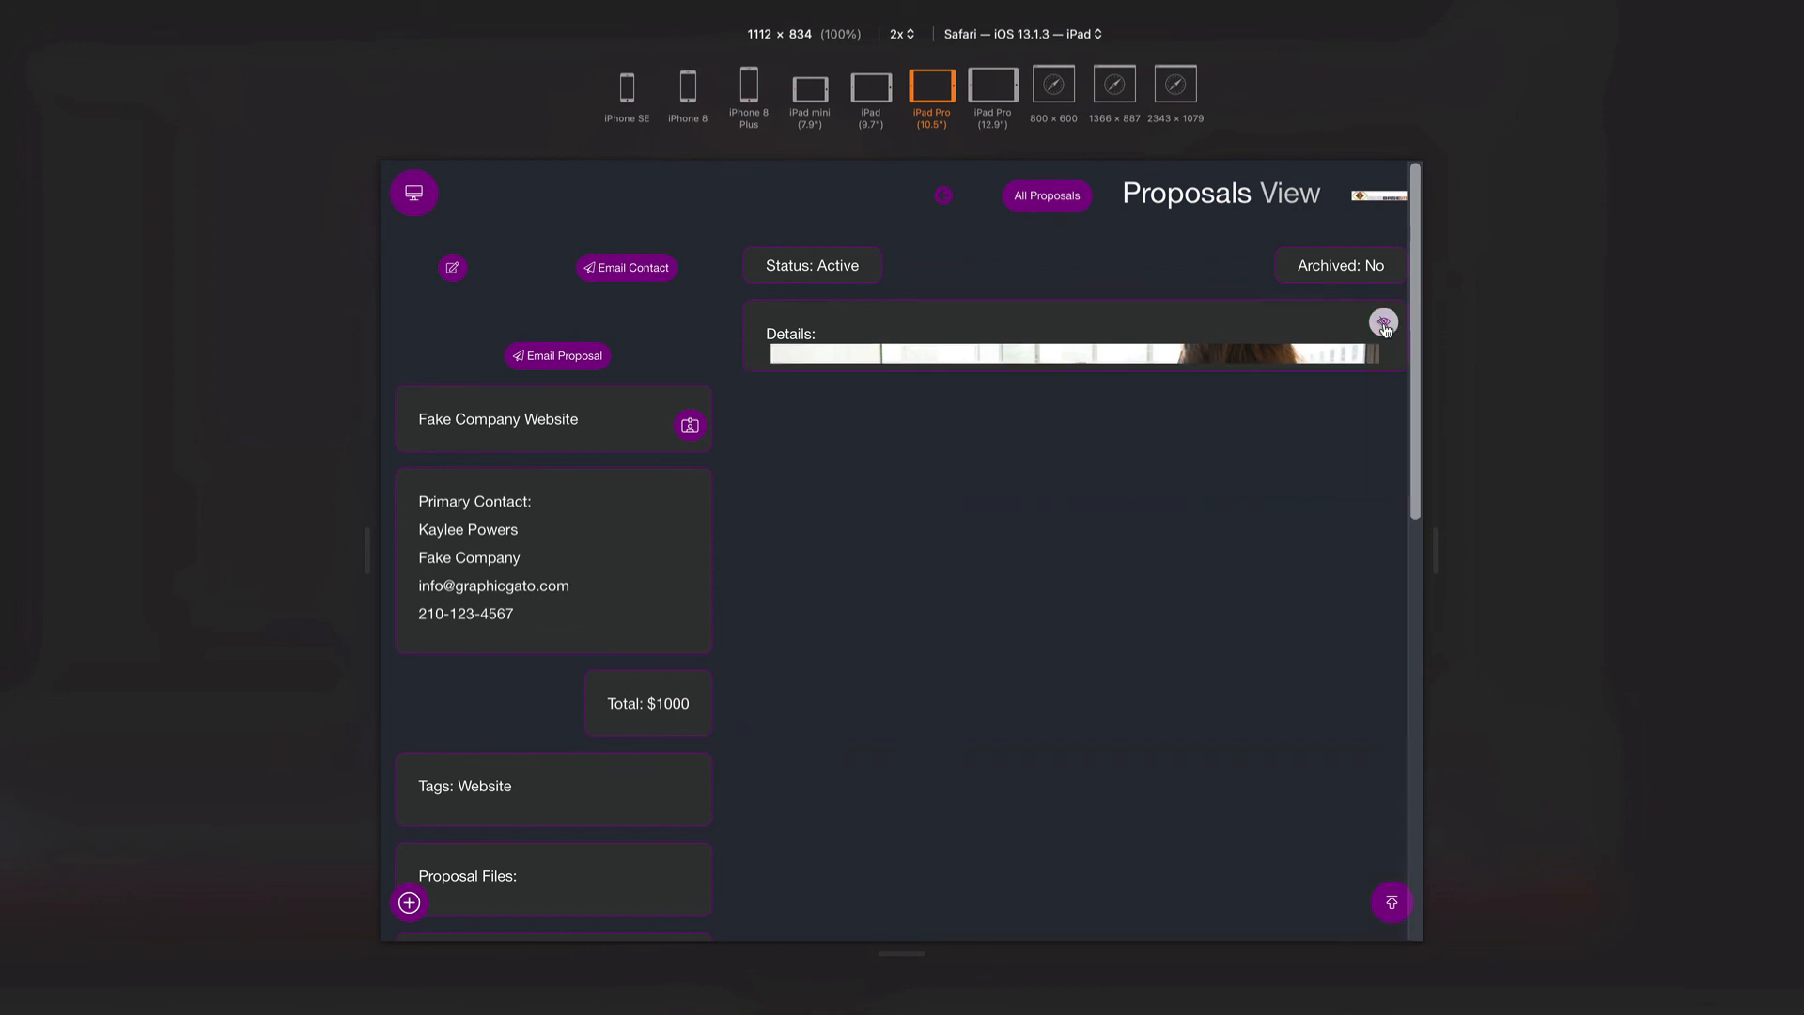
pyautogui.scroll(-2, 957, 475)
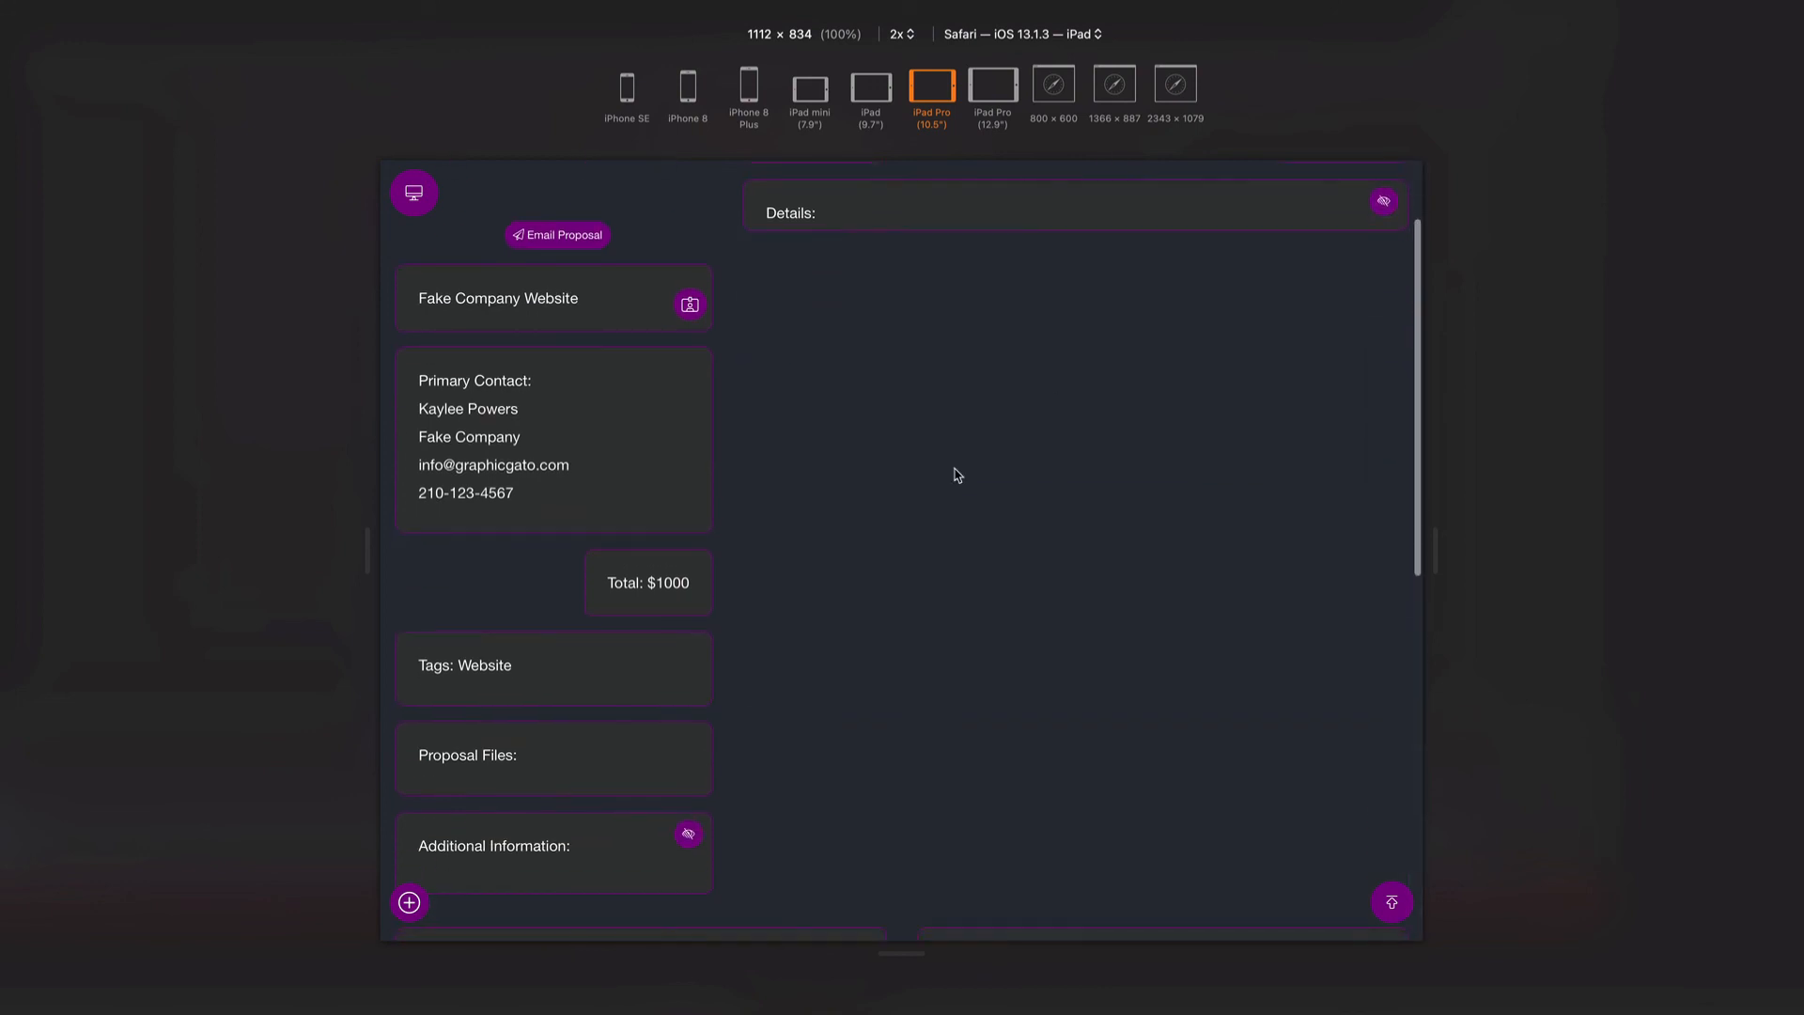
pyautogui.scroll(1, 957, 475)
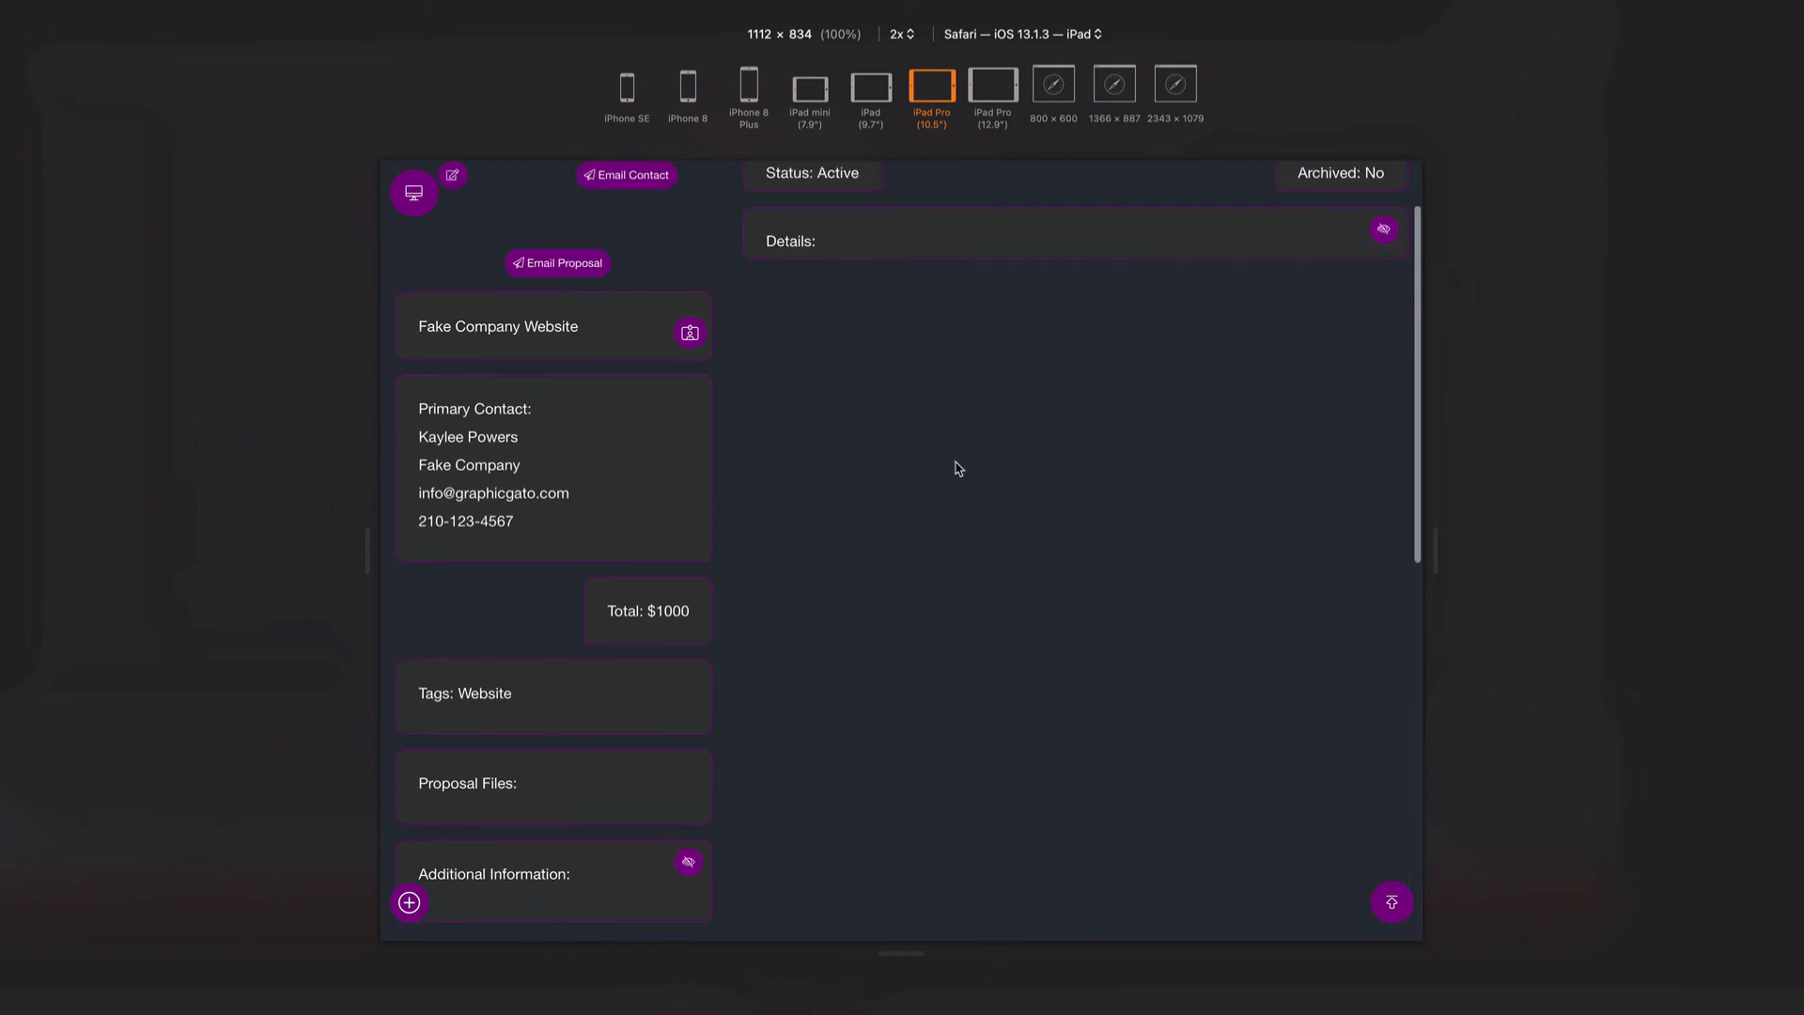
pyautogui.scroll(1, 957, 468)
pyautogui.click(1385, 279)
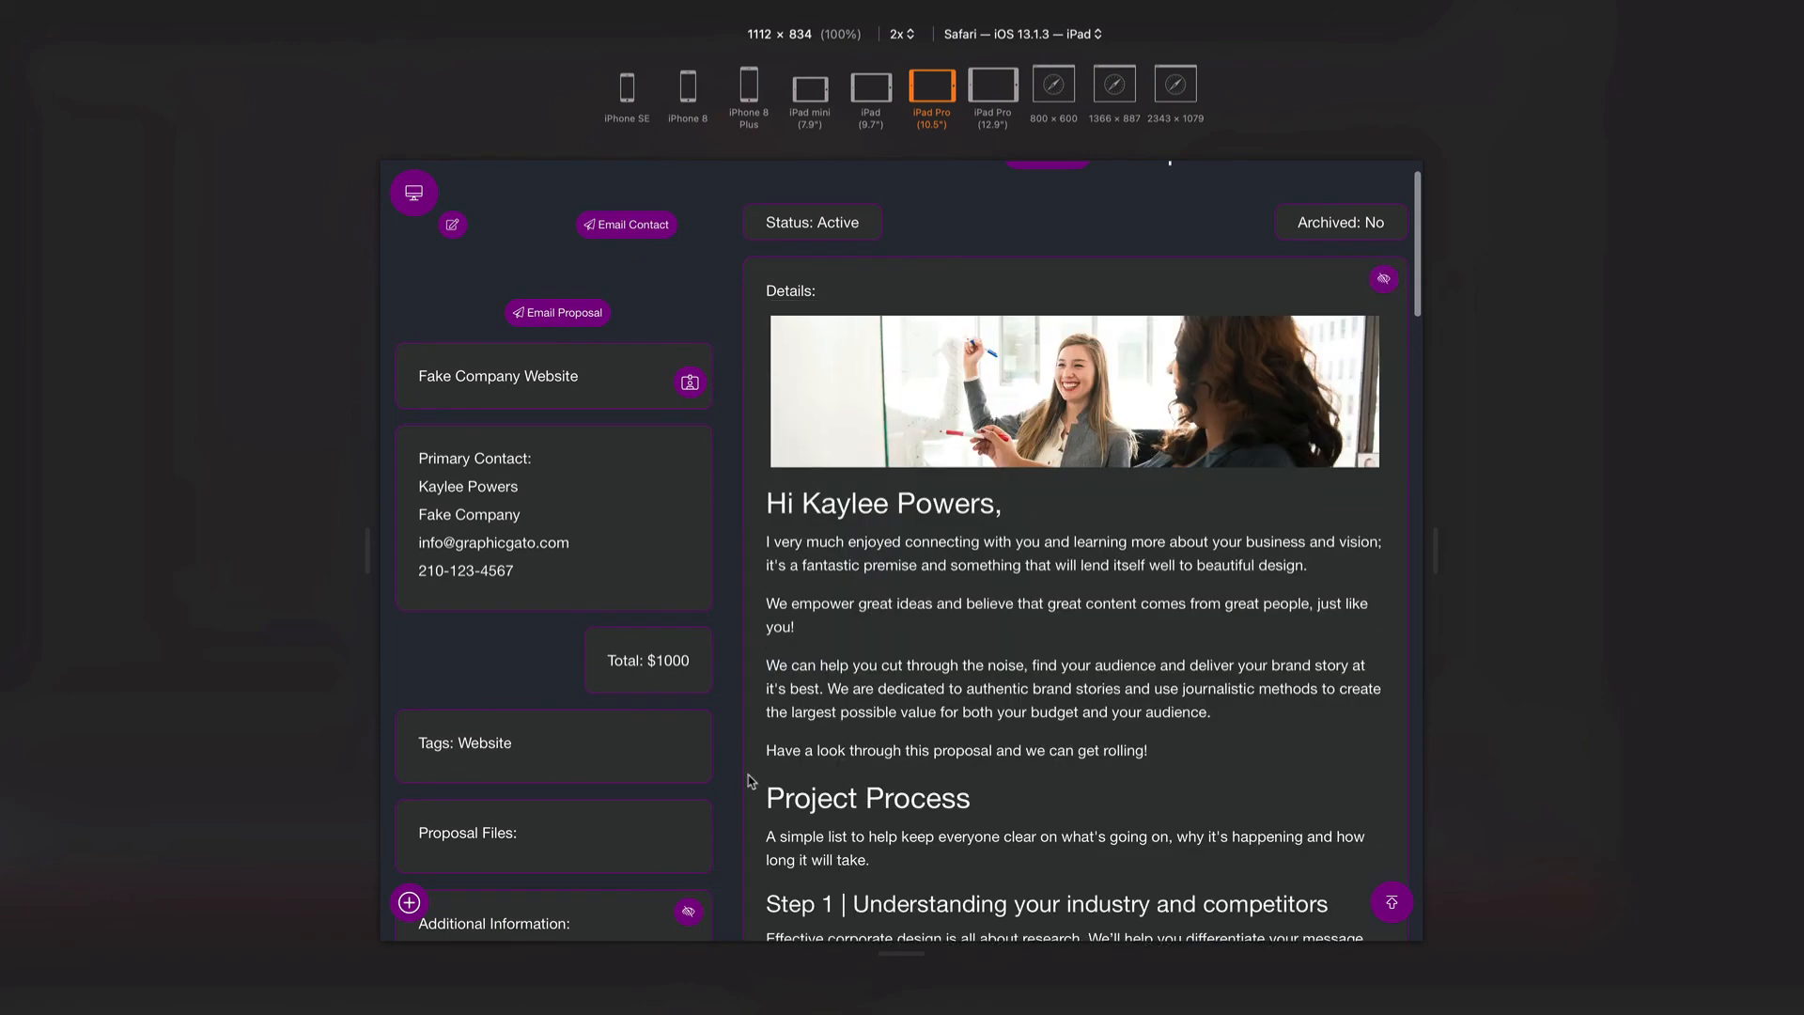
pyautogui.click(689, 912)
pyautogui.scroll(-3, 881, 656)
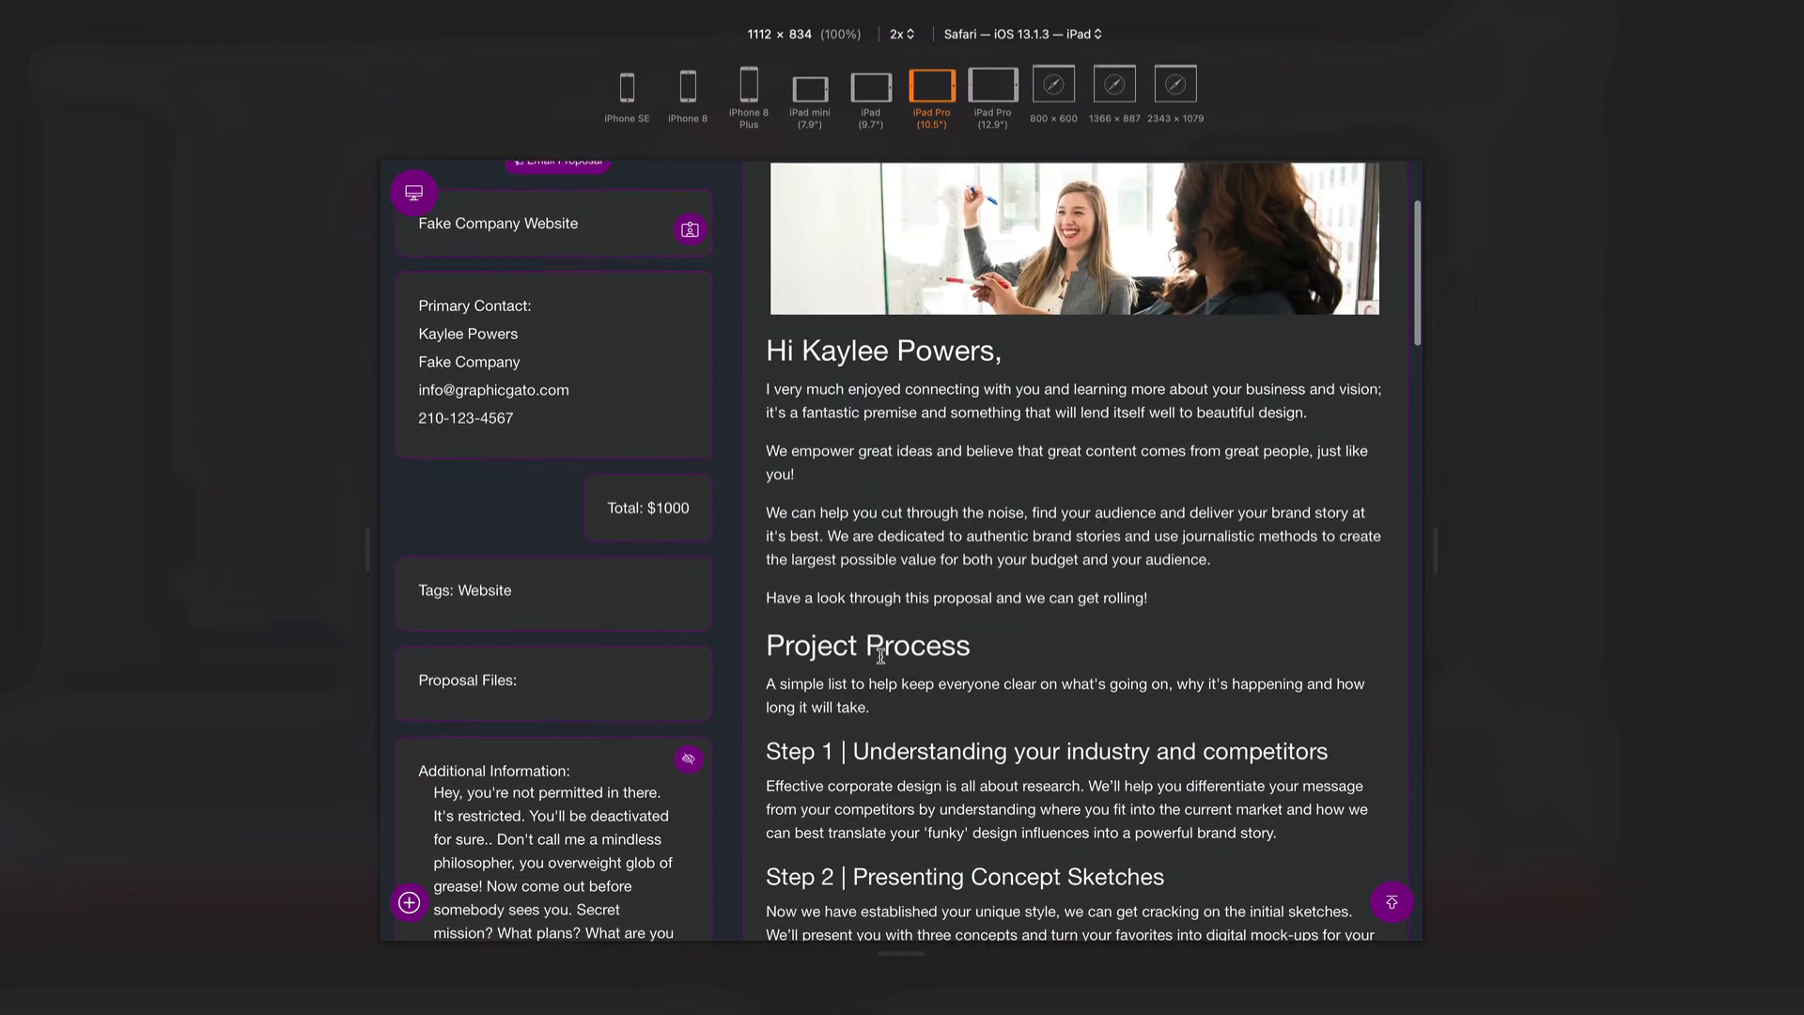
pyautogui.scroll(2, 881, 656)
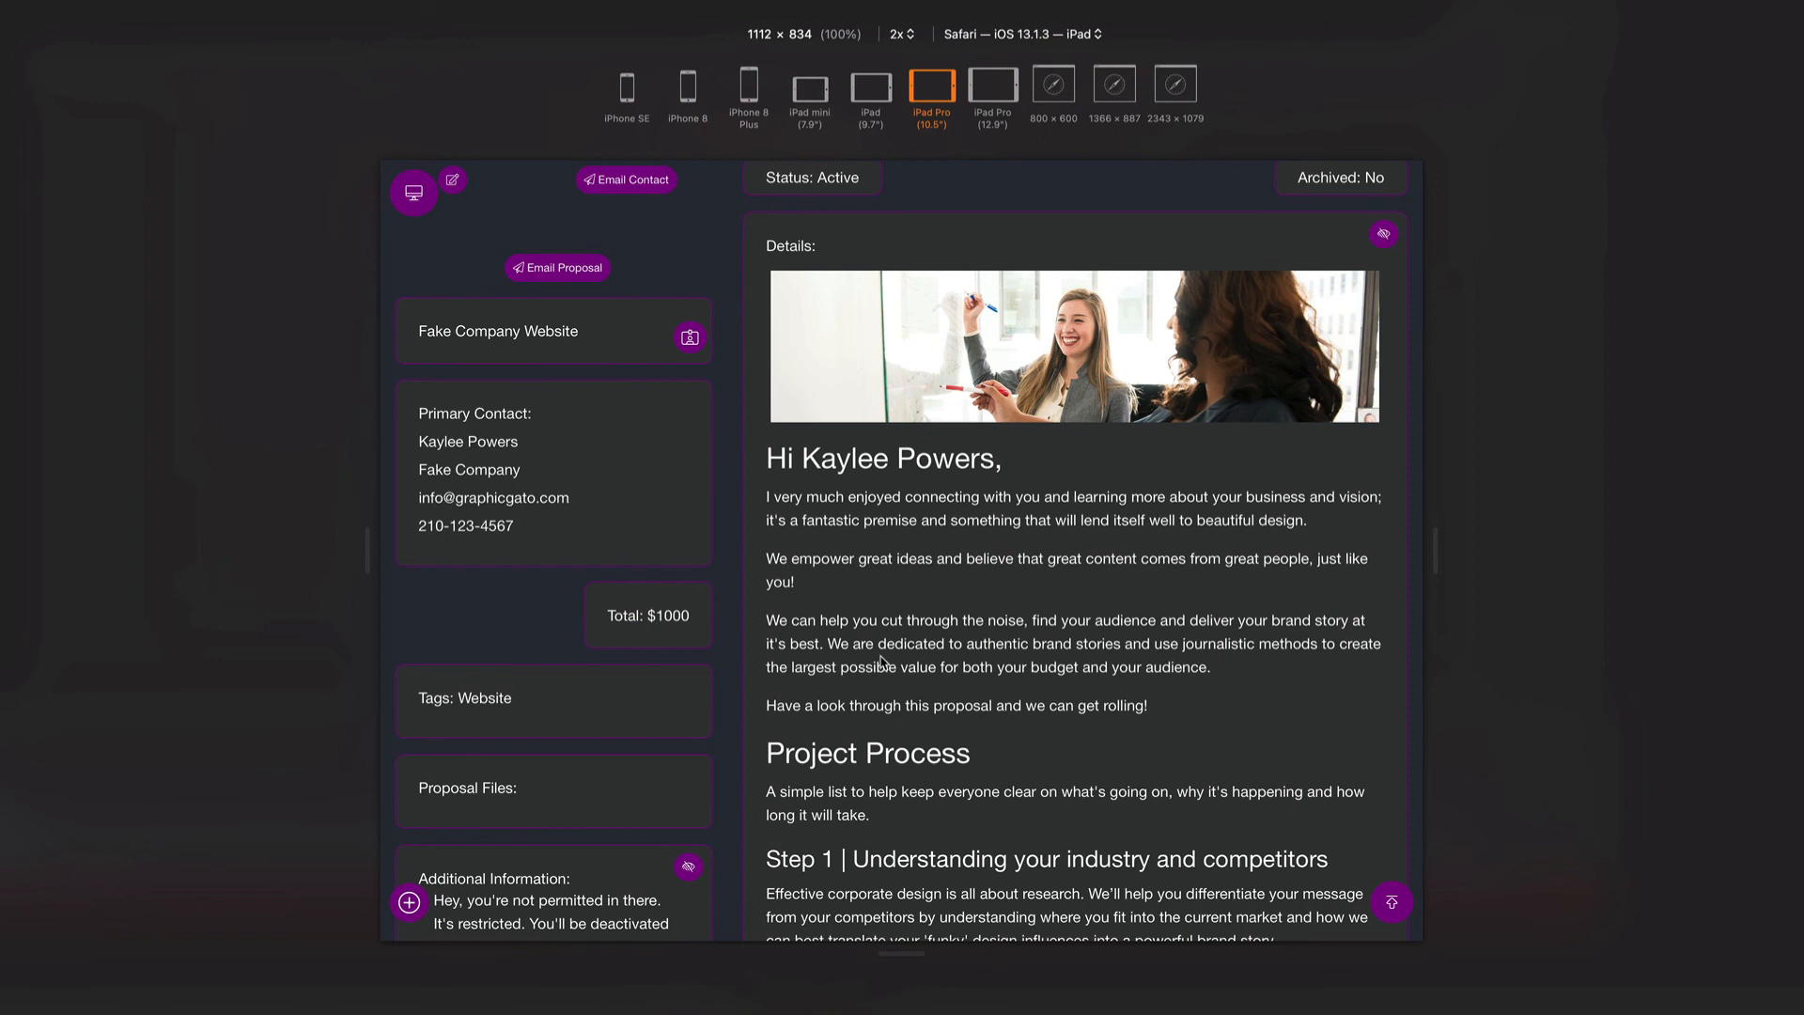
pyautogui.scroll(2, 880, 661)
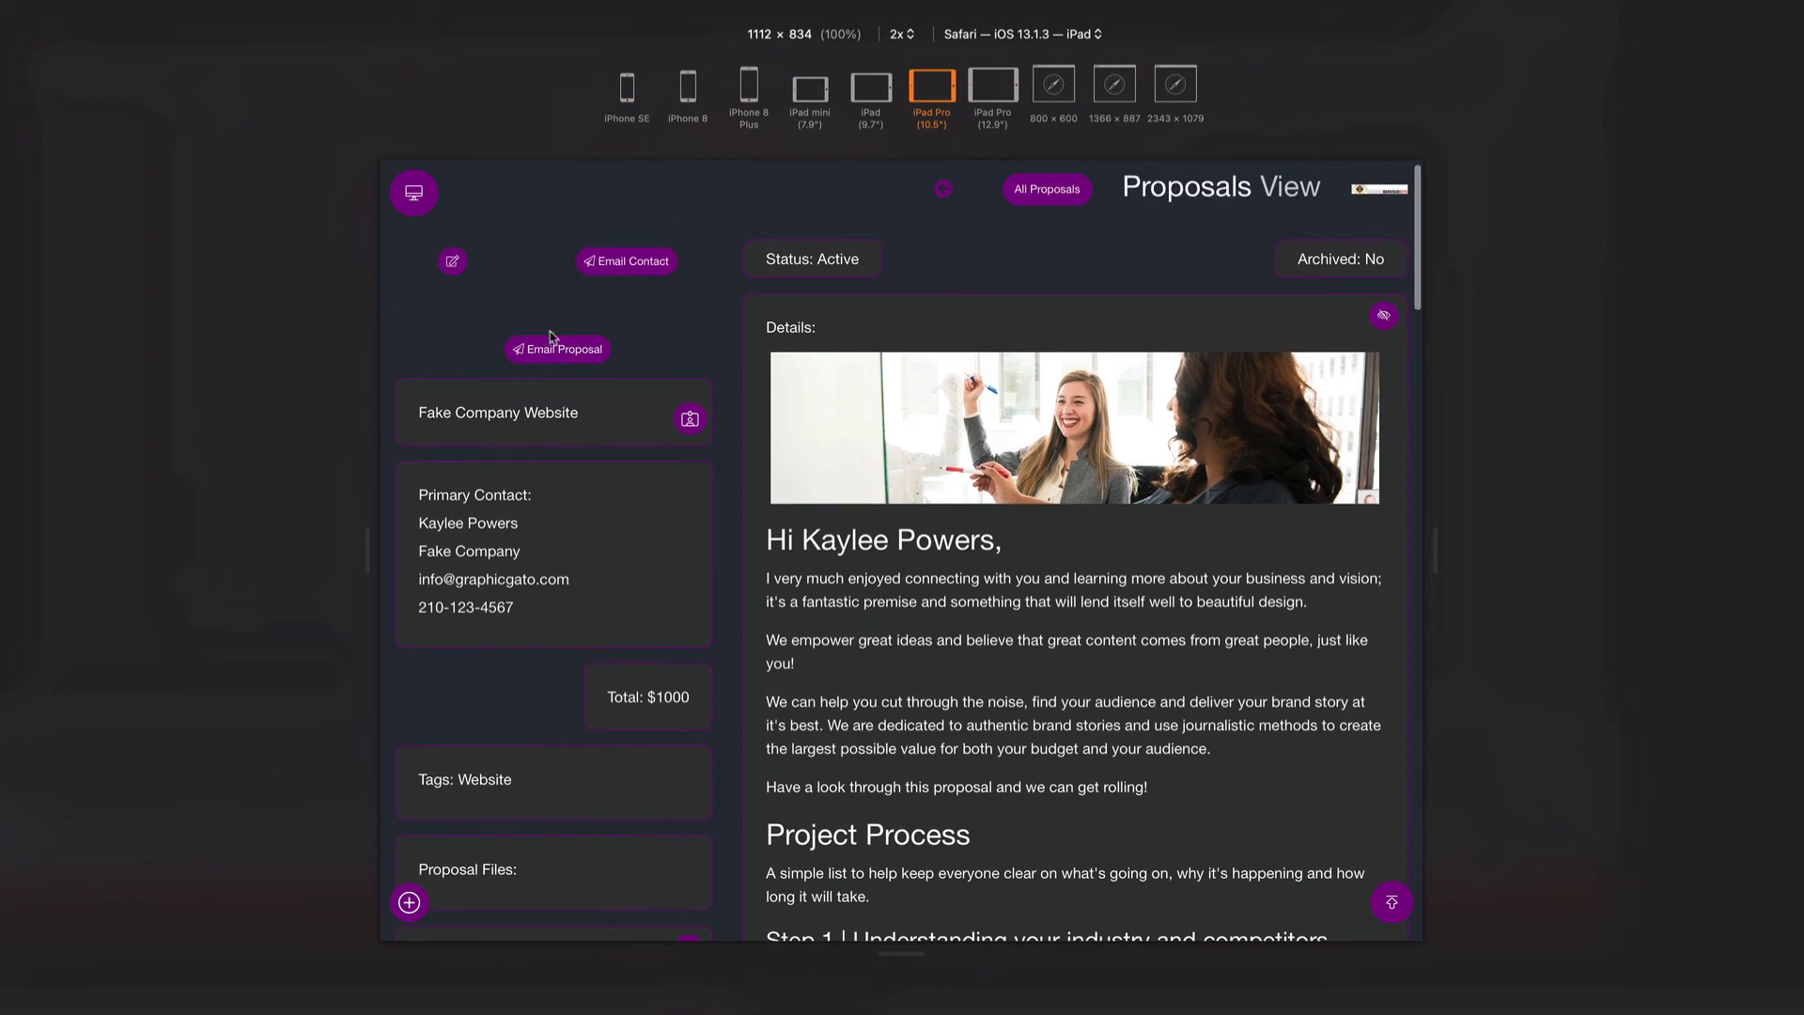
# - Open the desk drawer and go to Templates under Other Settings
pyautogui.click(413, 193)
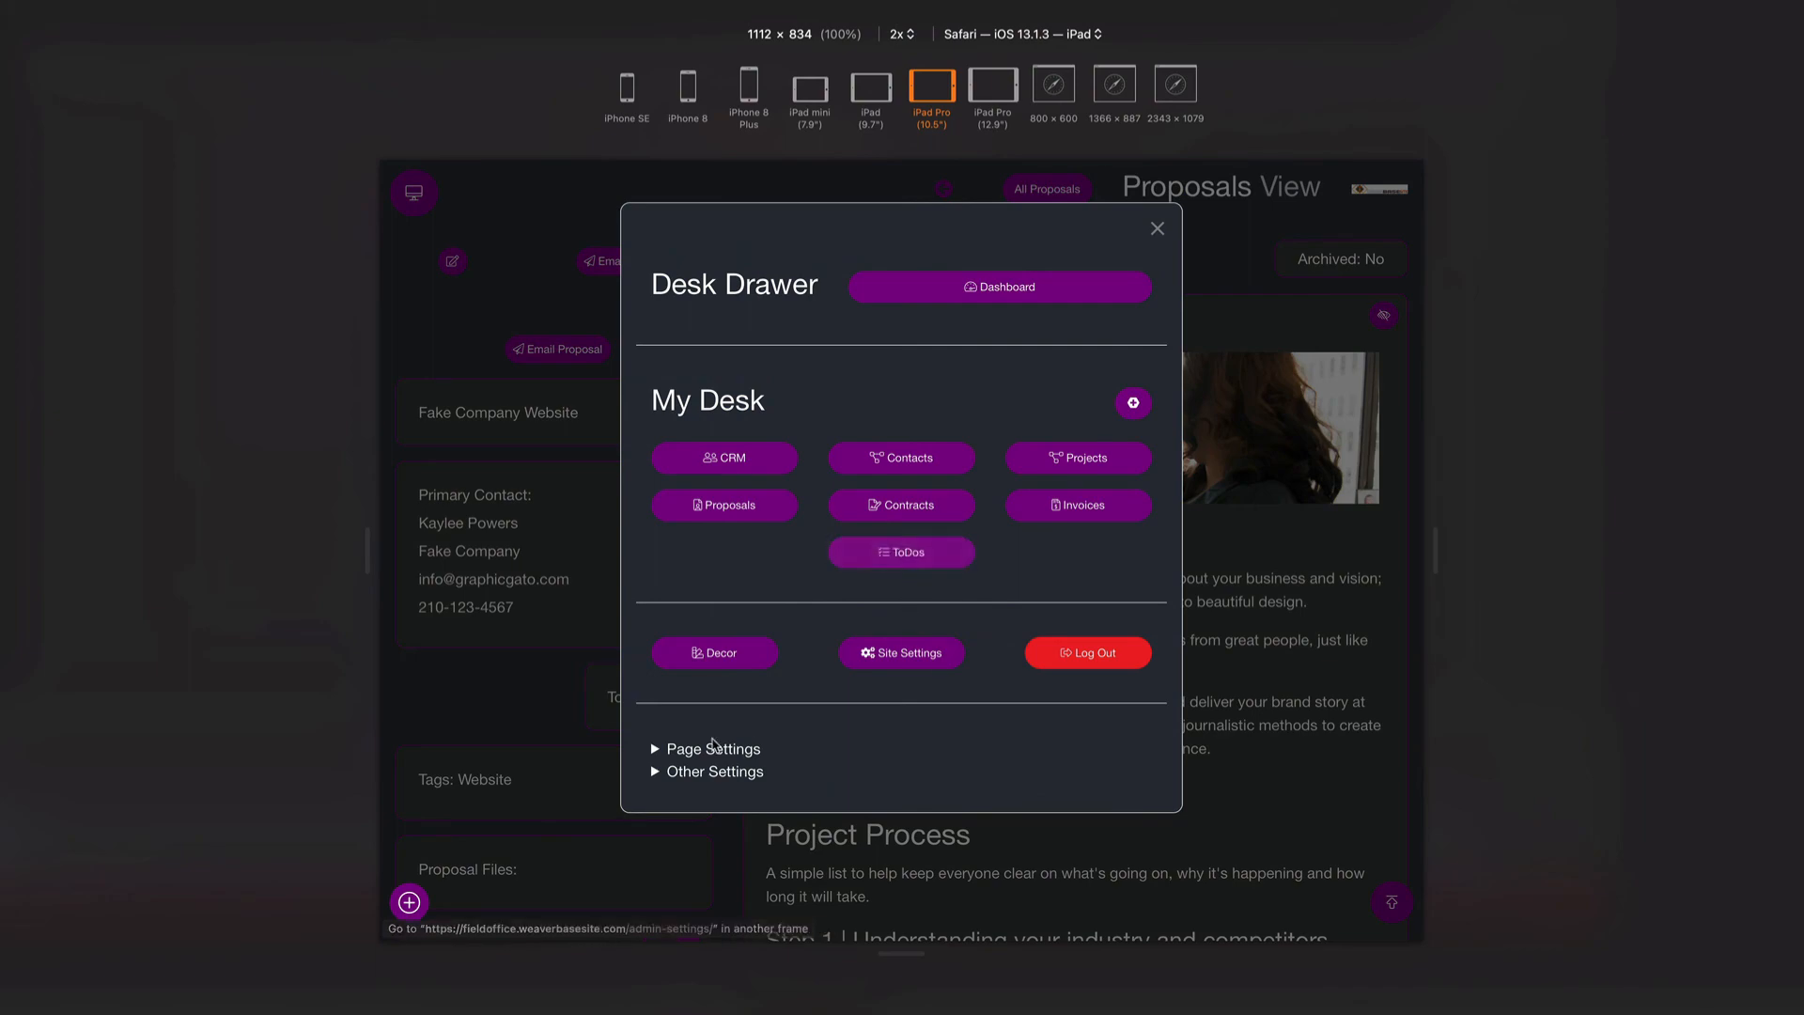
pyautogui.click(686, 777)
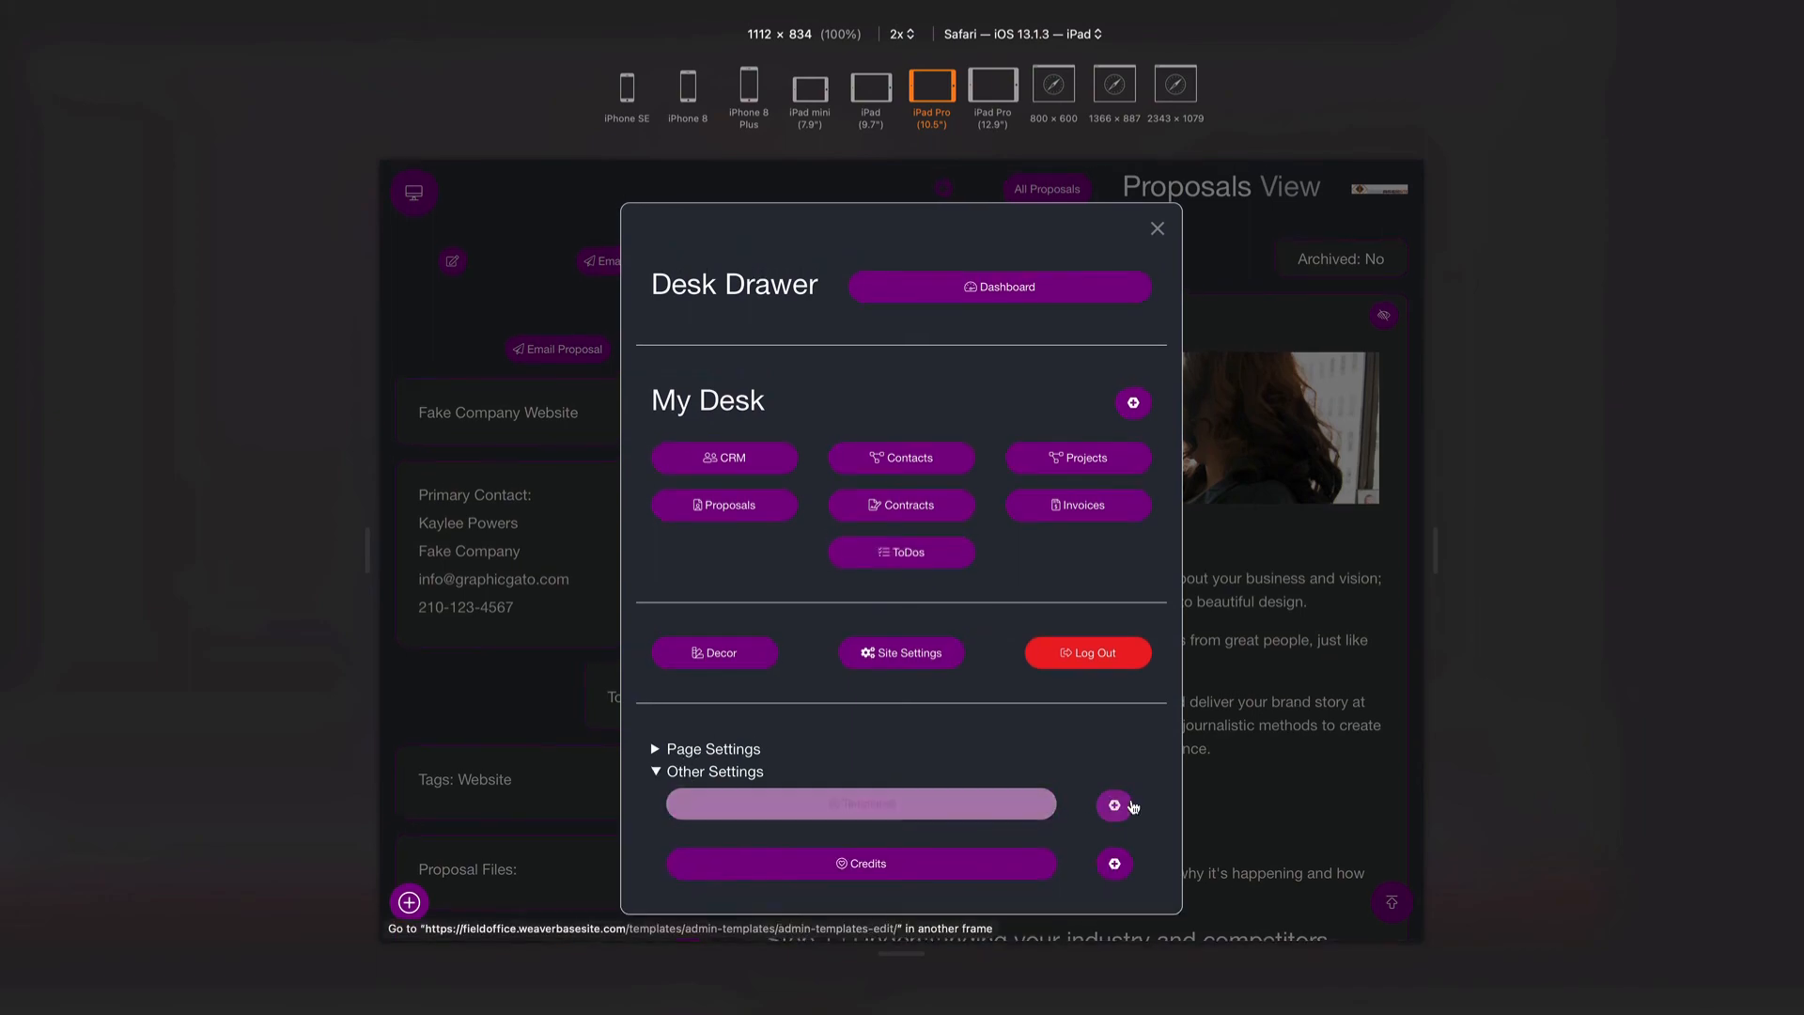
pyautogui.click(914, 802)
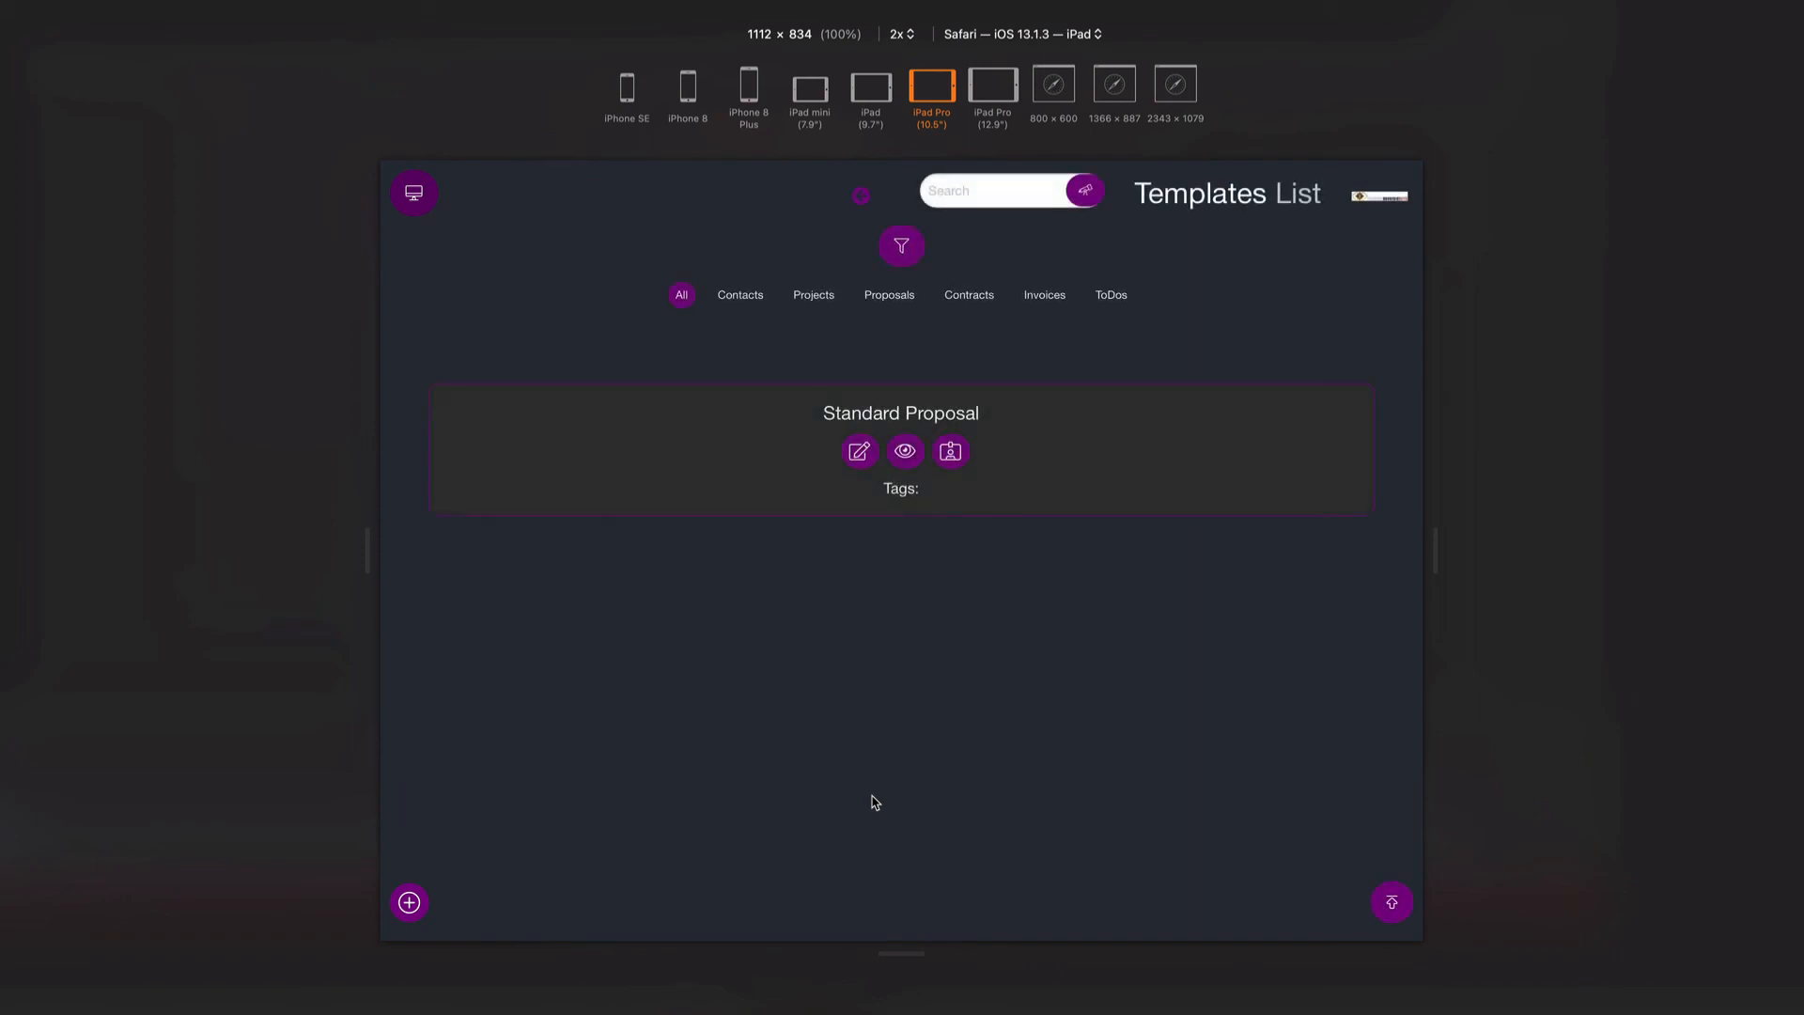
# - Filter to Proposal templates, view Standard Proposal, and open it for editing to review its Details
pyautogui.click(960, 304)
pyautogui.click(889, 296)
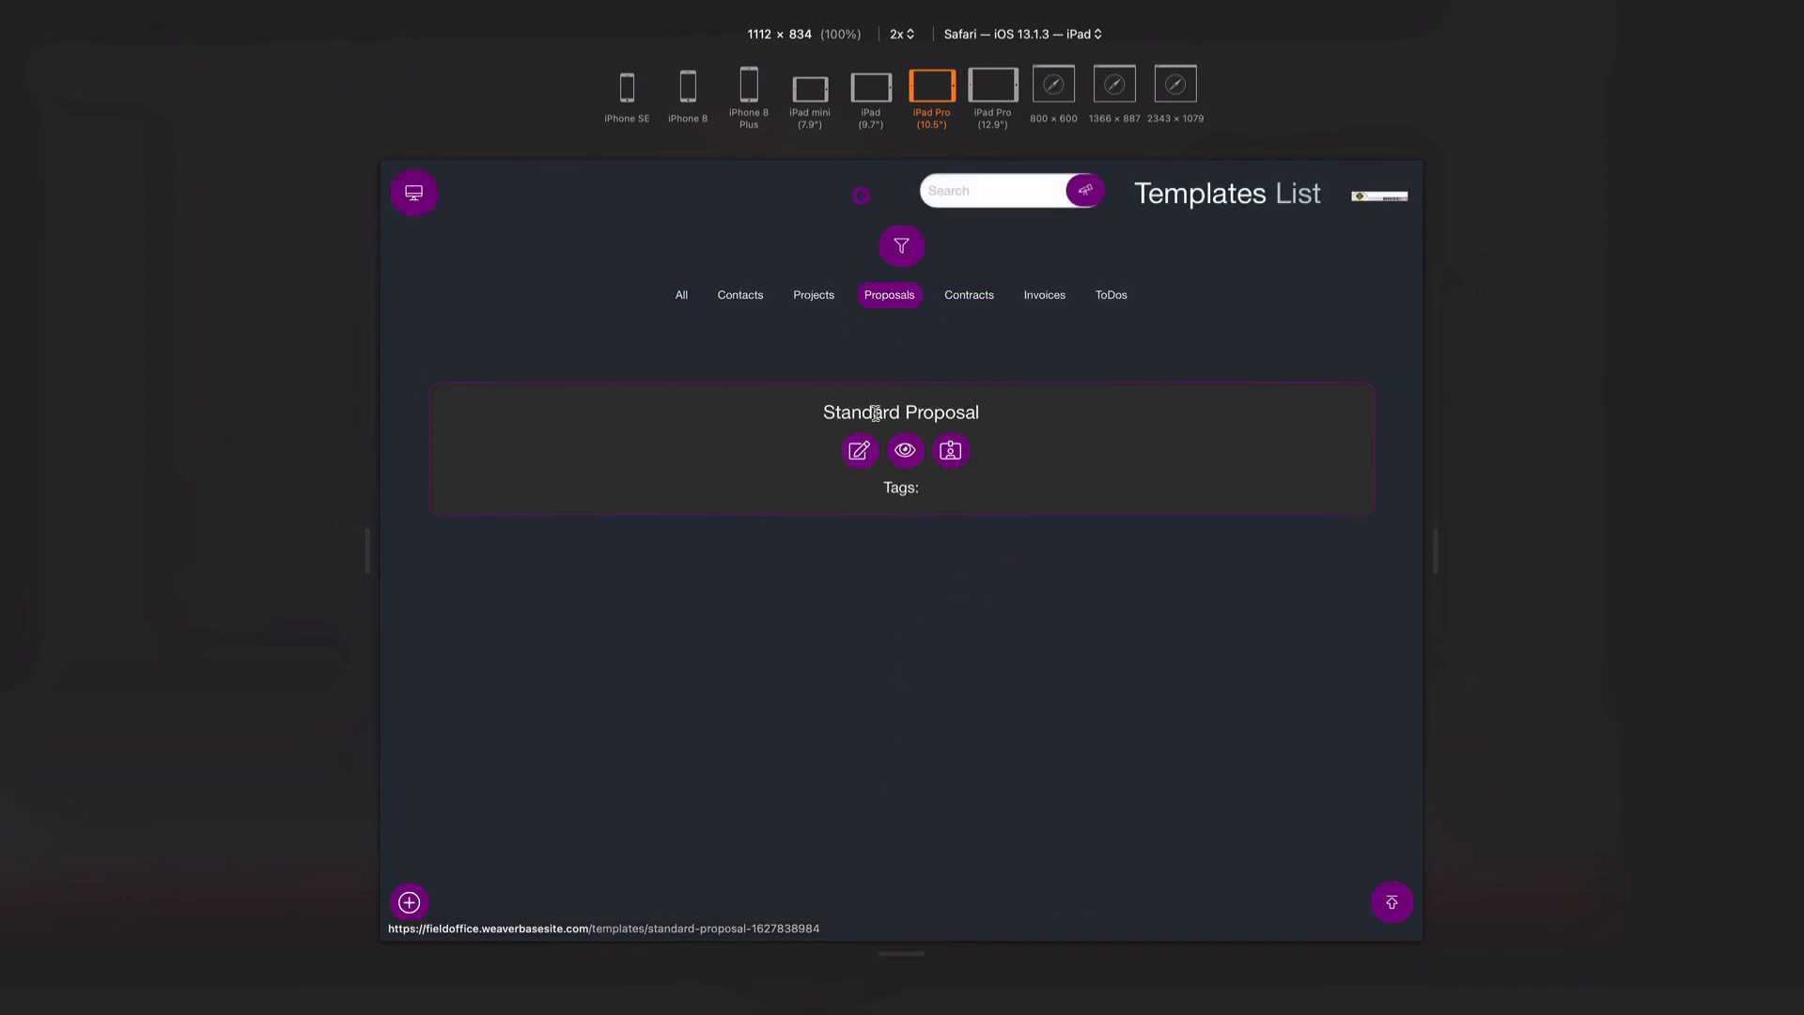
pyautogui.click(904, 453)
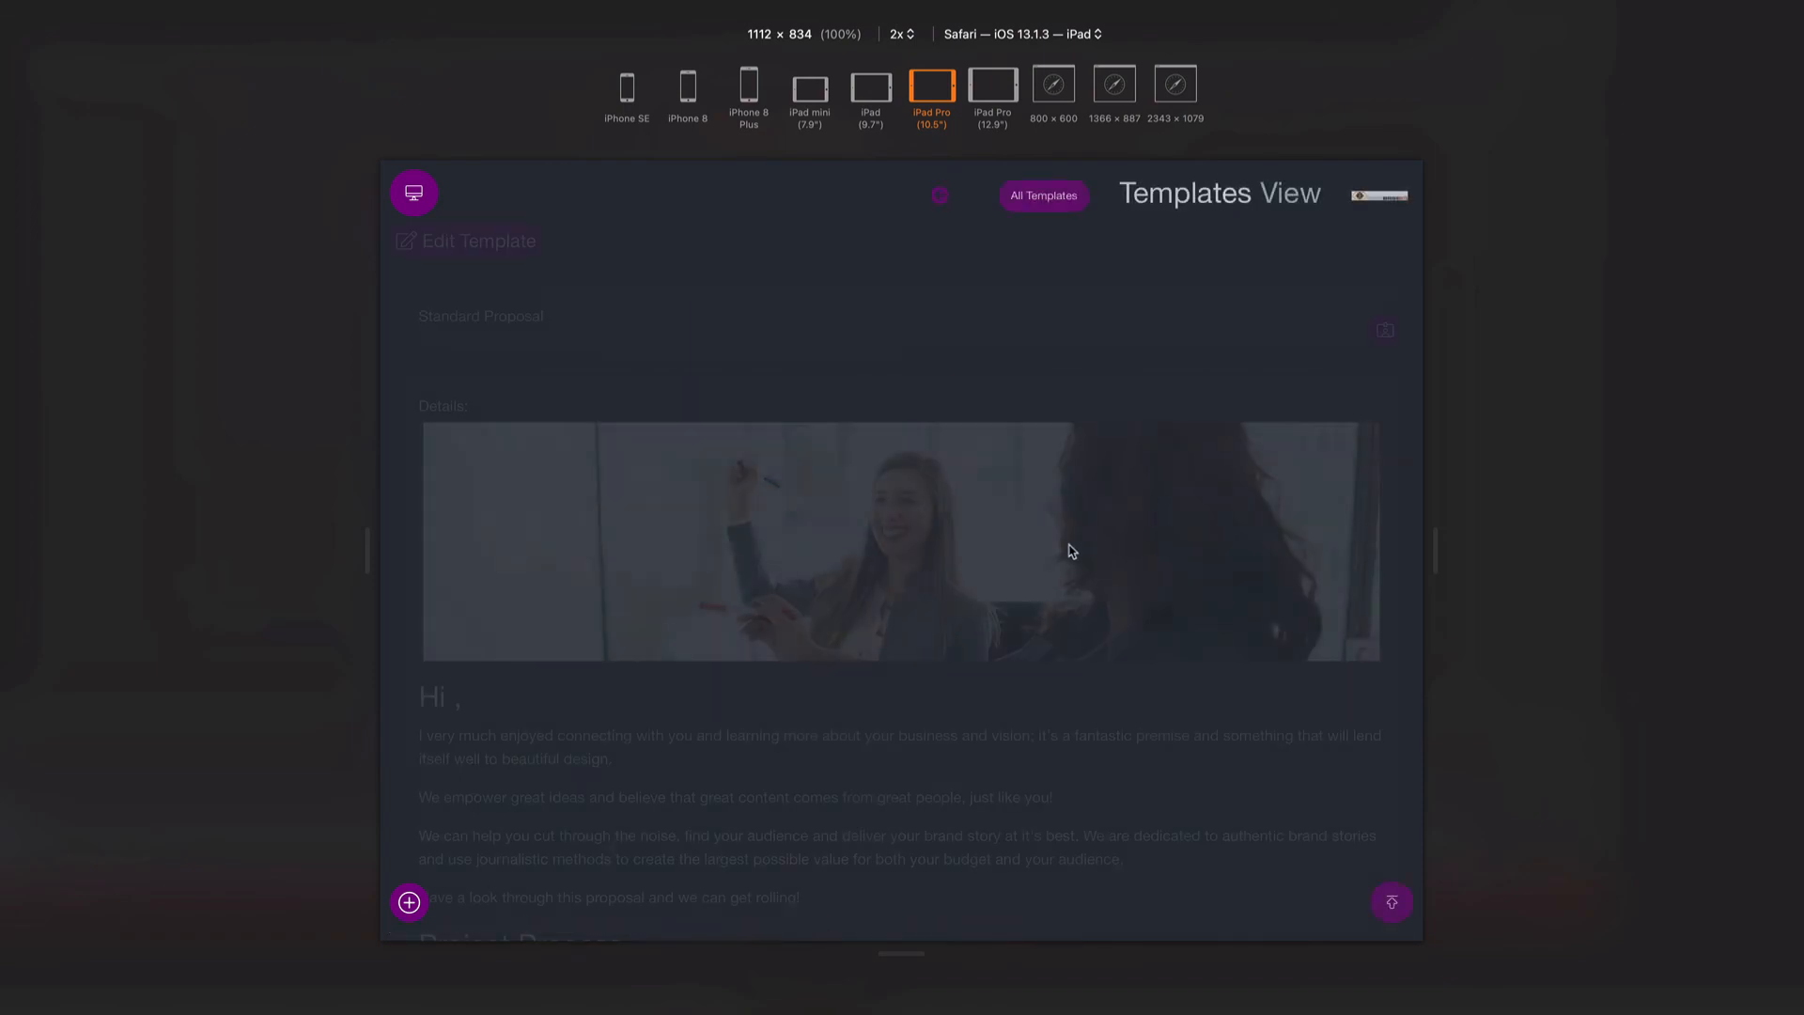
pyautogui.scroll(-20, 1071, 550)
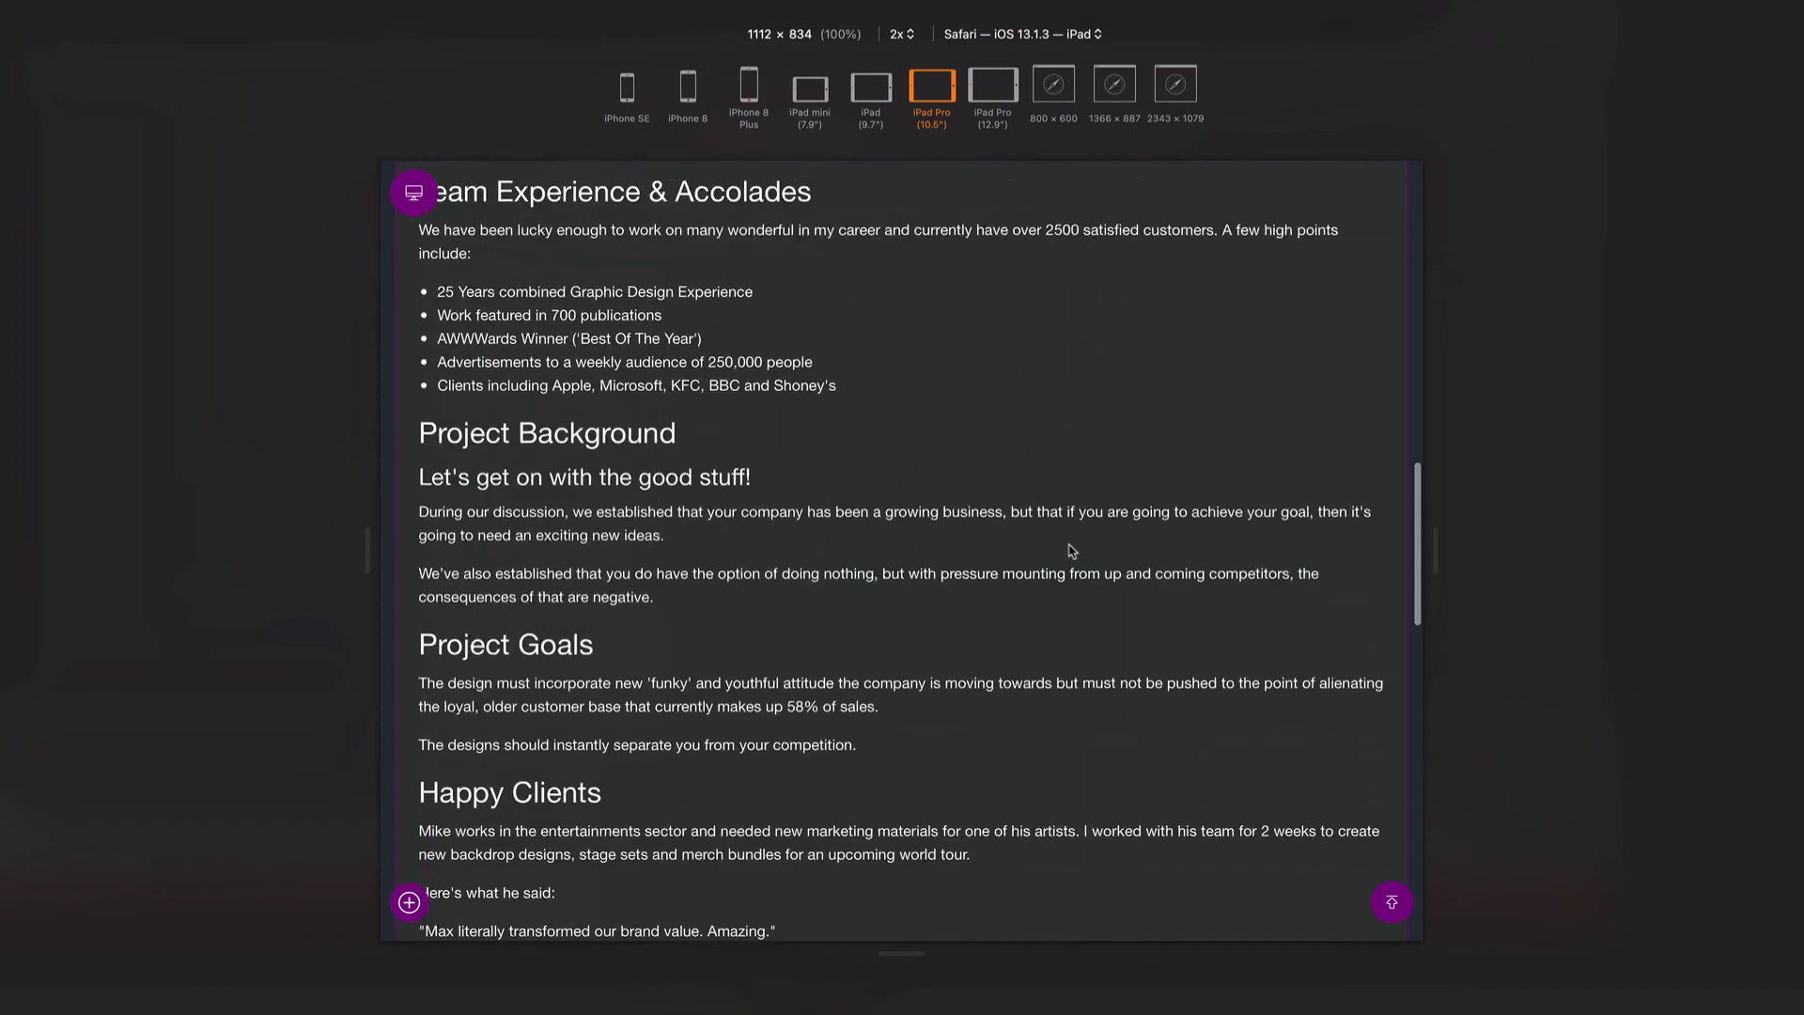
pyautogui.scroll(20, 1072, 550)
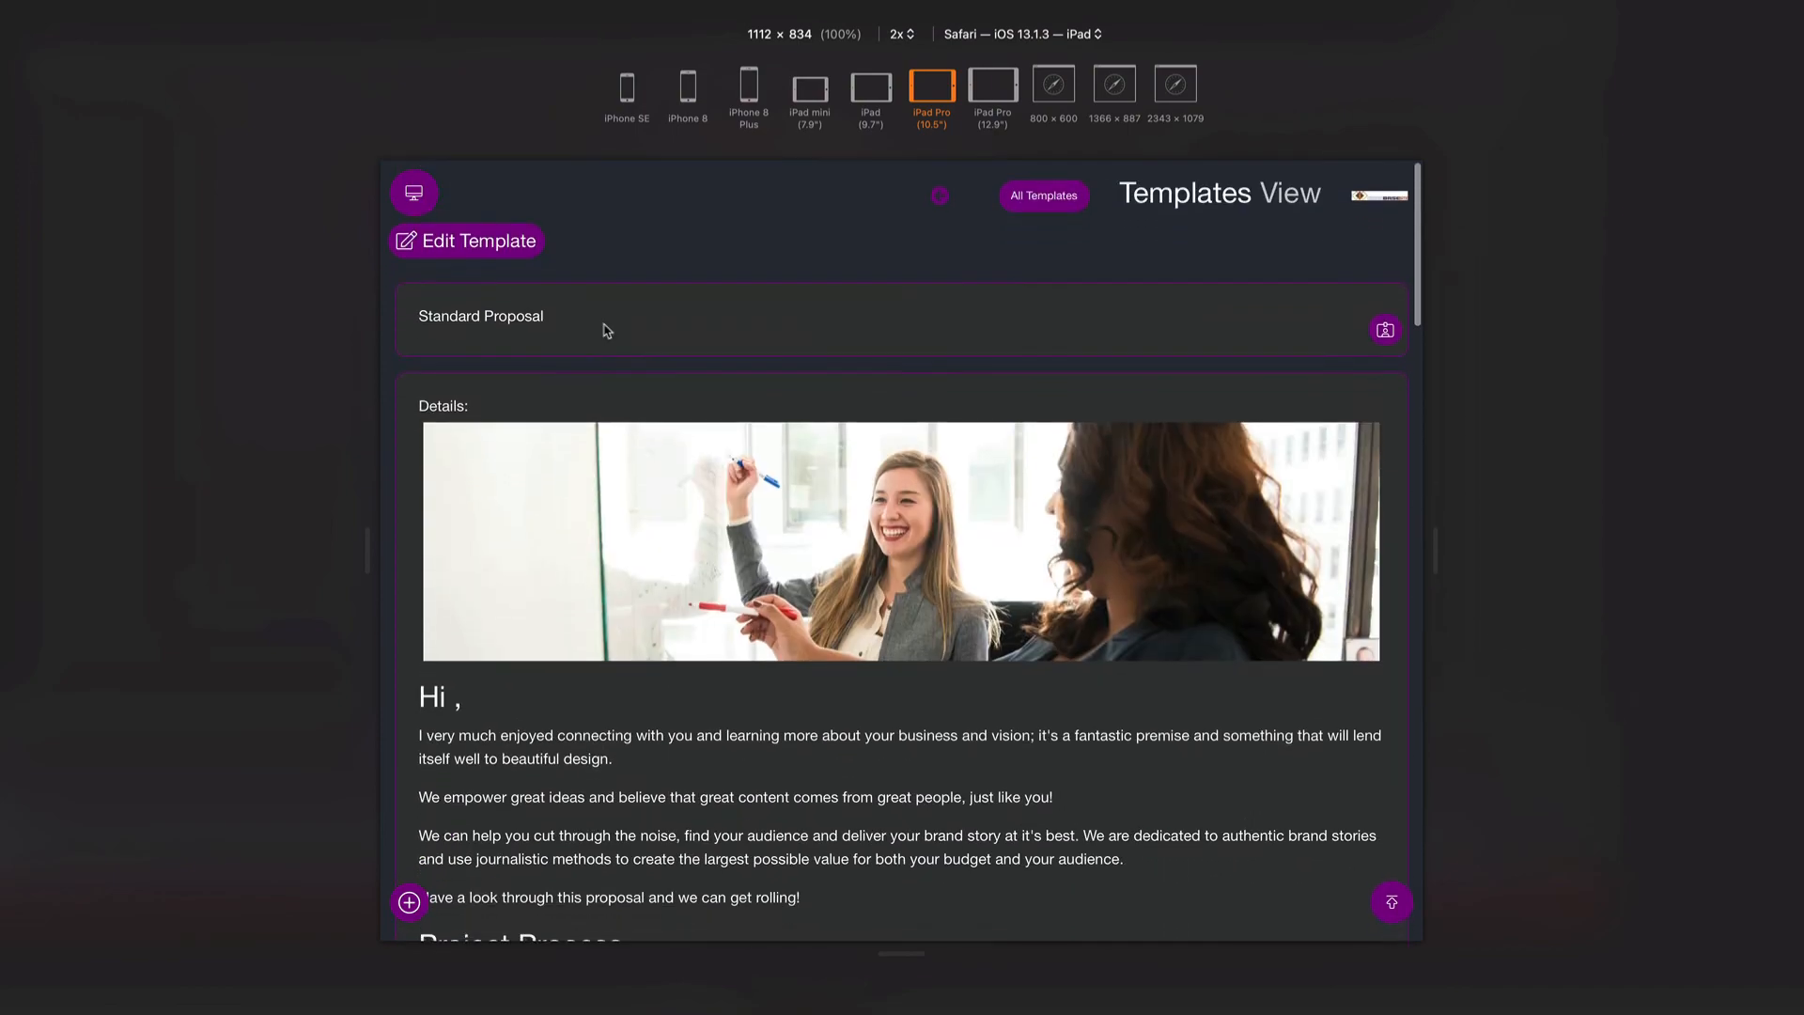
pyautogui.click(469, 243)
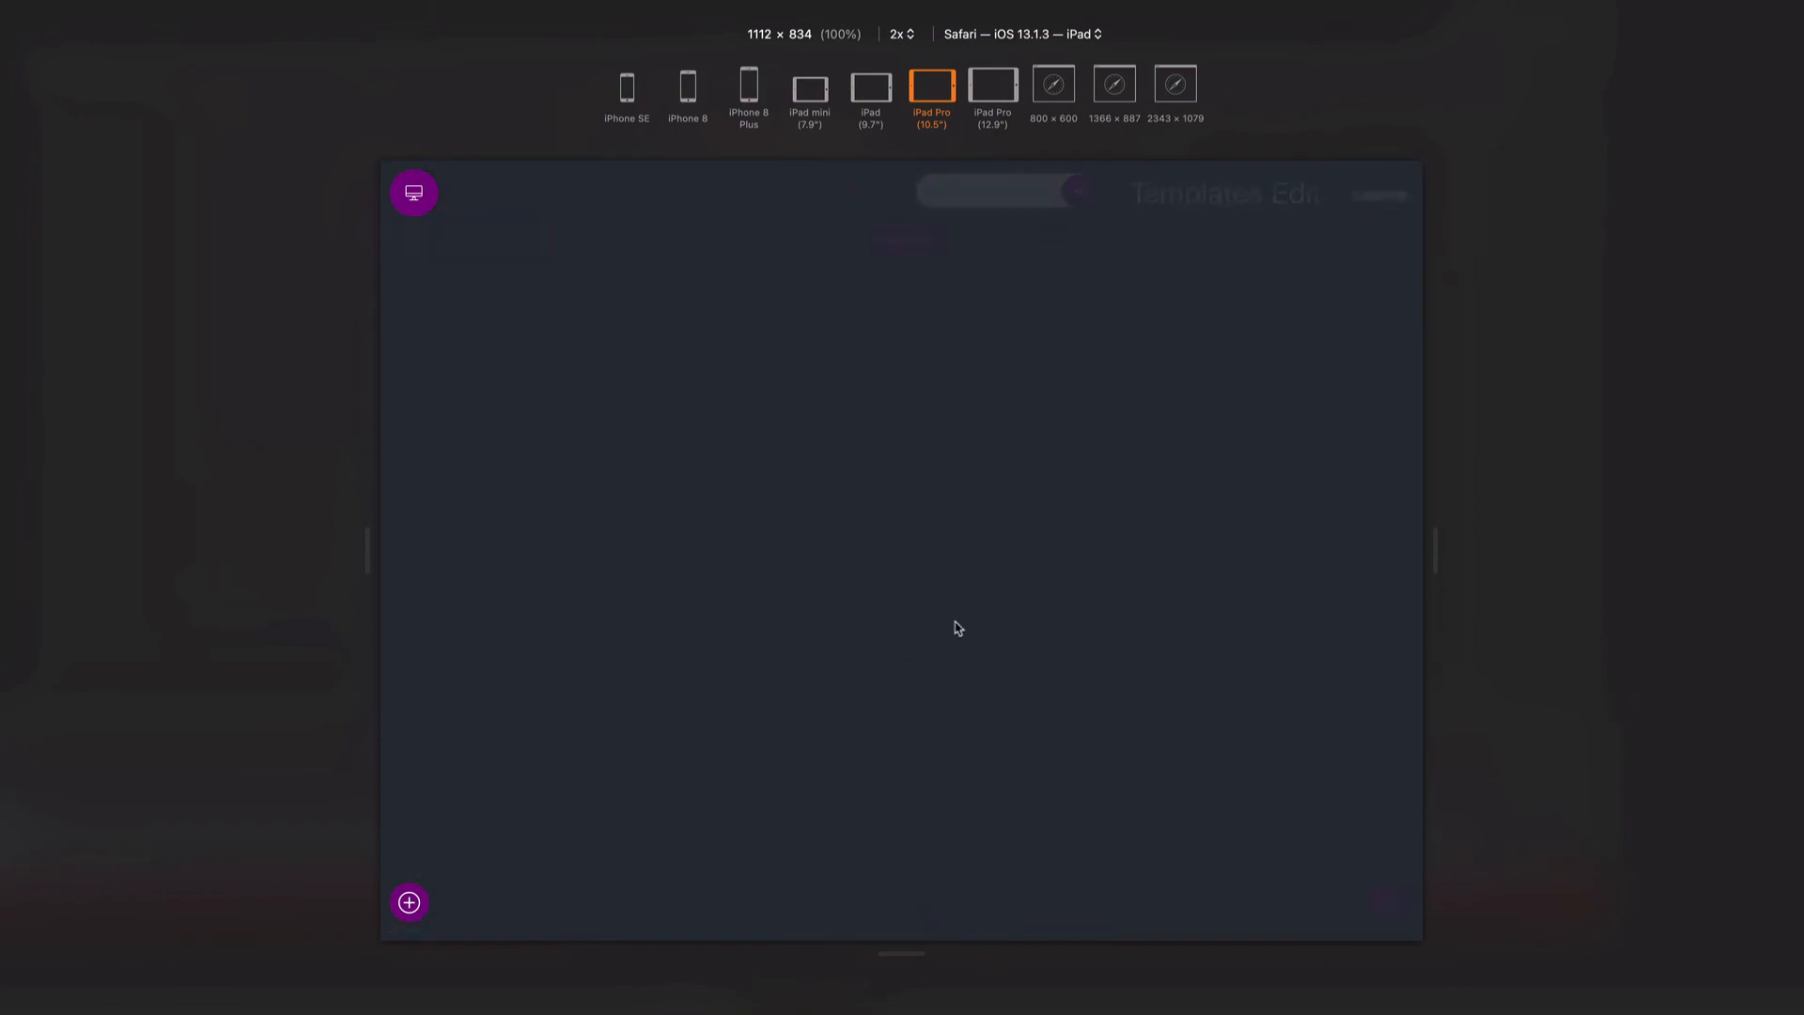
pyautogui.scroll(-10, 966, 666)
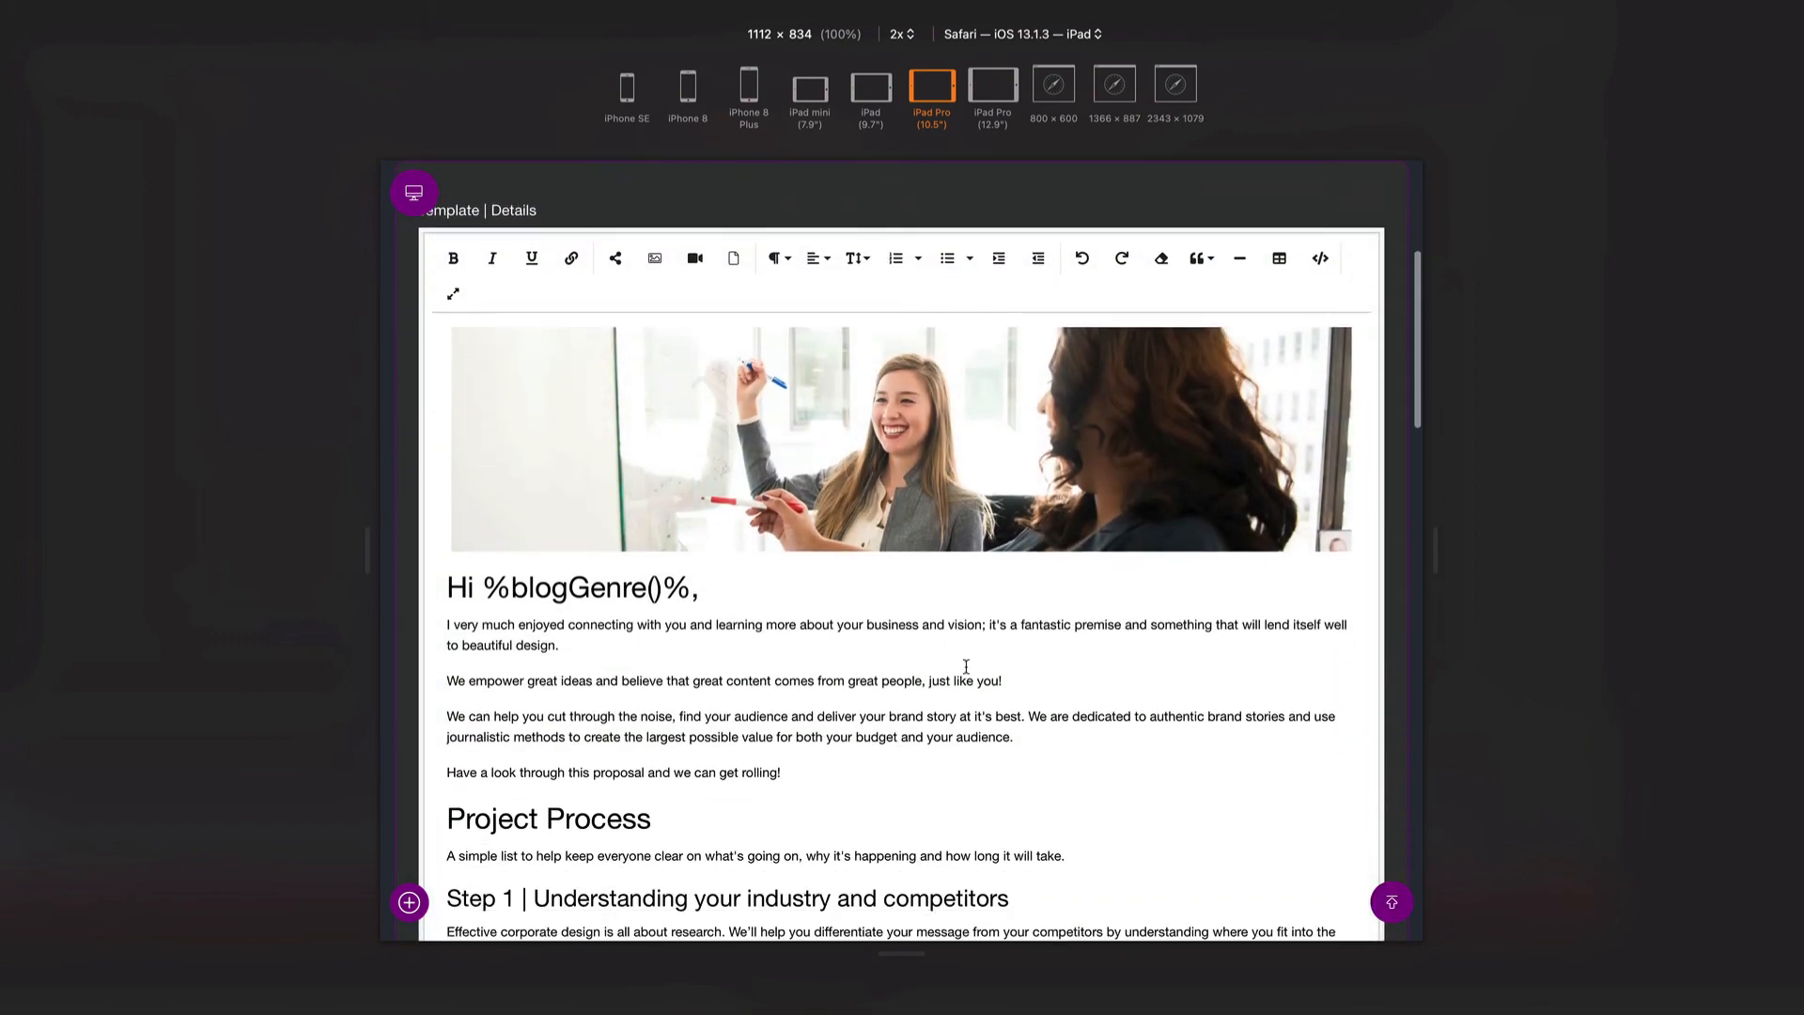
pyautogui.scroll(-2, 966, 666)
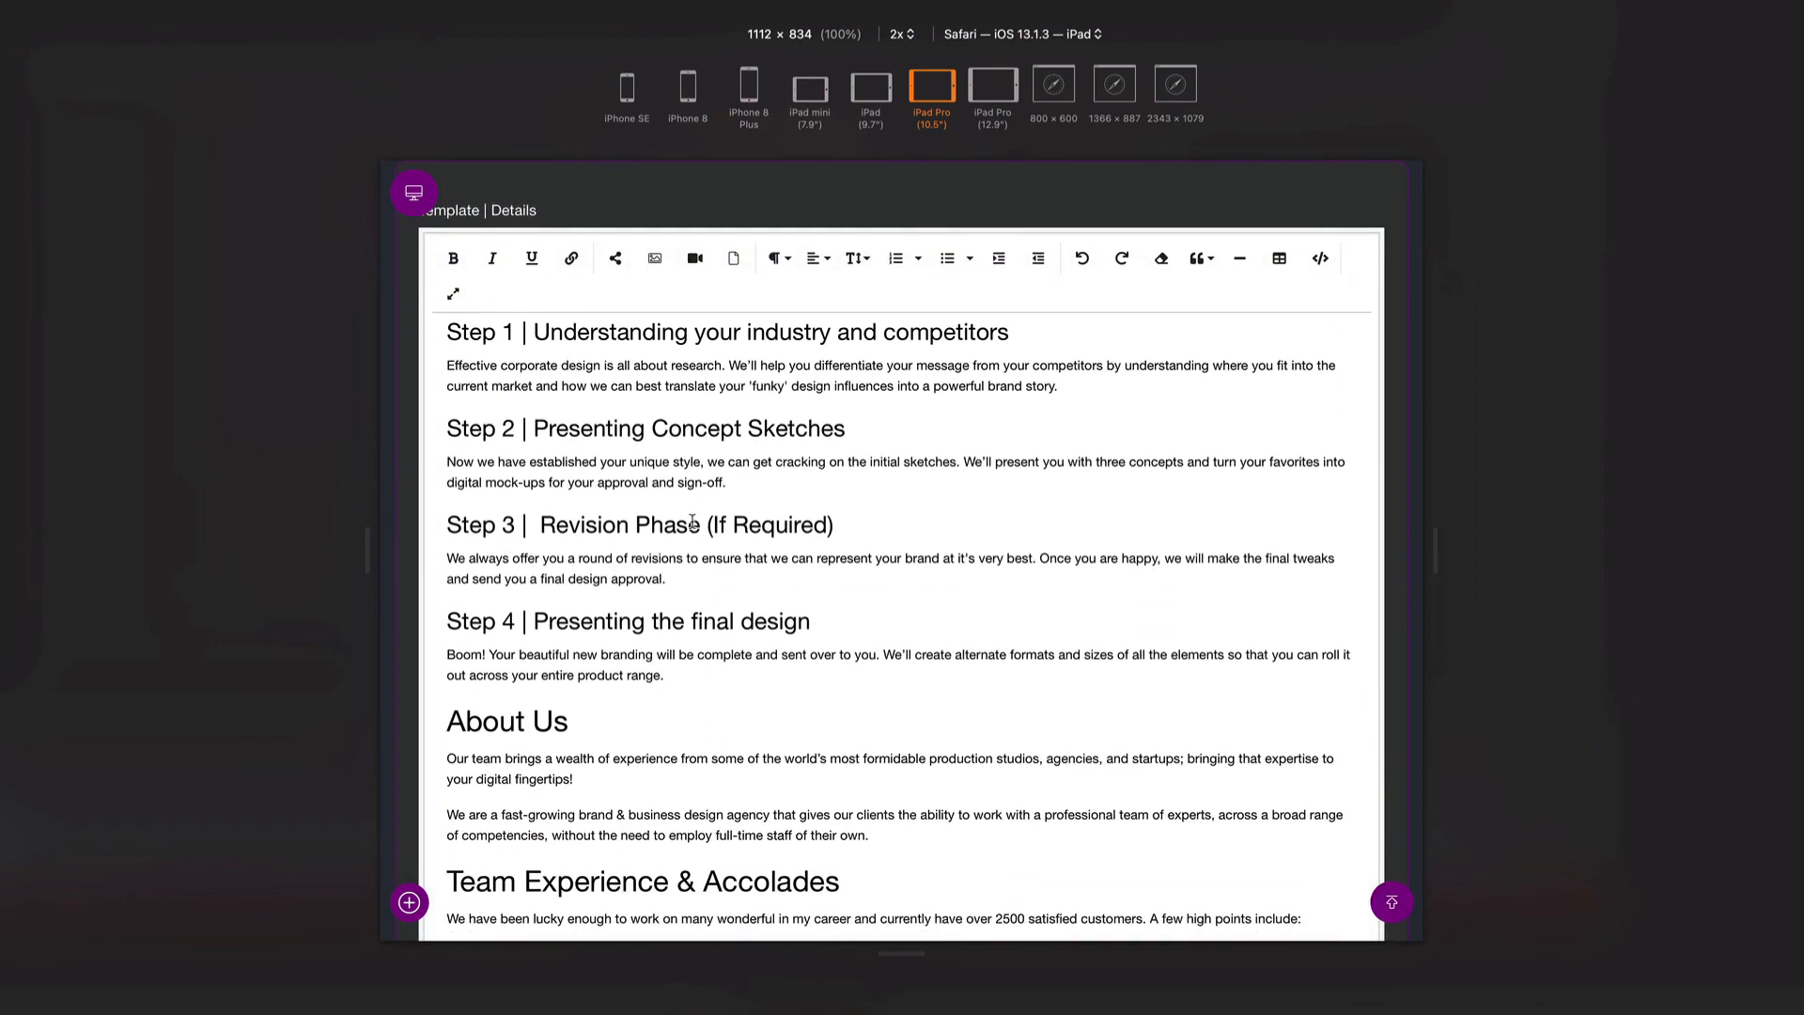